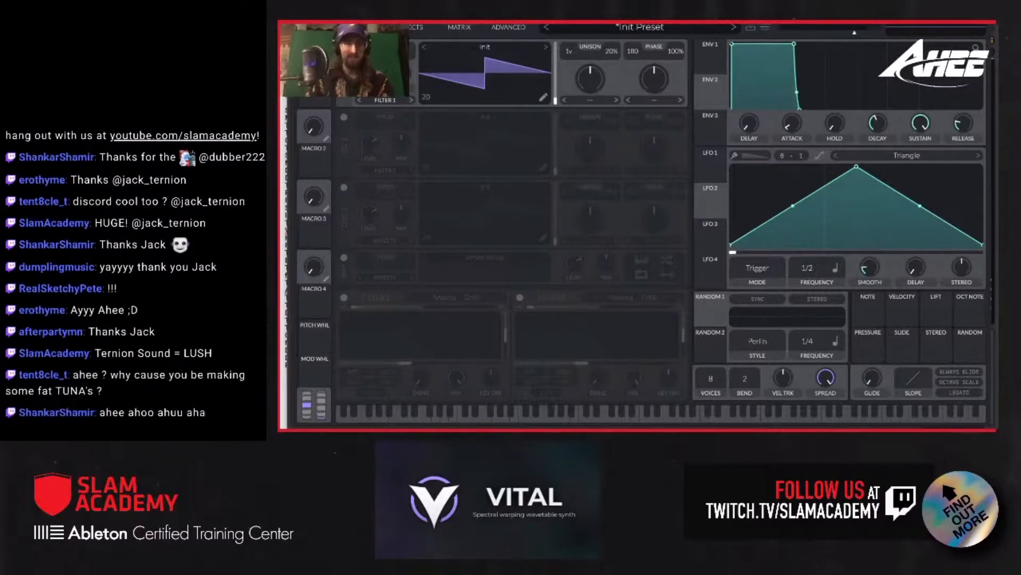
- Search the Ableton browser for "bug" and load Bug.wav as the wavetable of Vital's oscillator 1
{"action": "left_click_drag", "start_coordinate": [638, 22], "coordinate": [798, 23]}
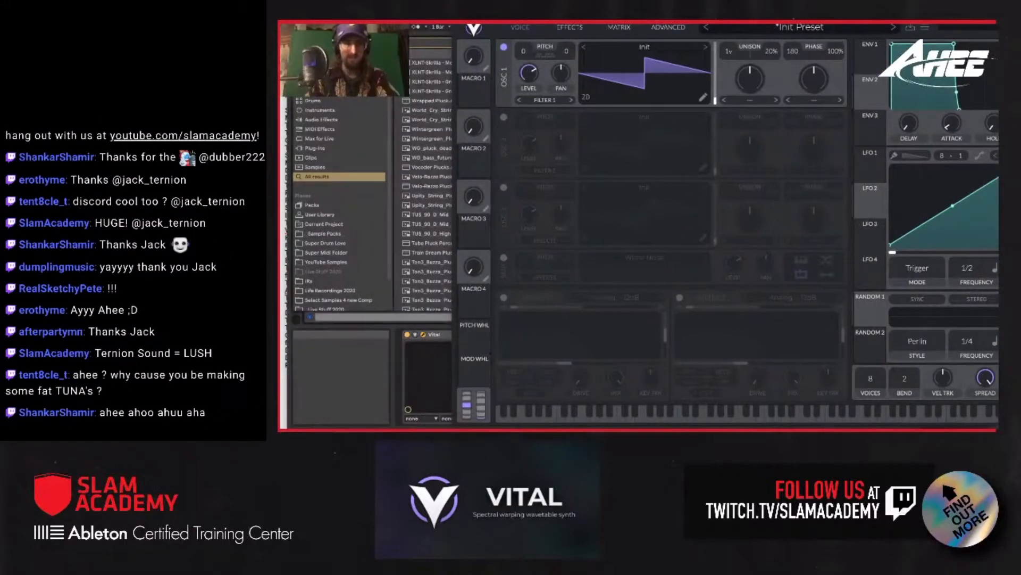
{"action": "key", "text": "super+f"}
{"action": "type", "text": "bug"}
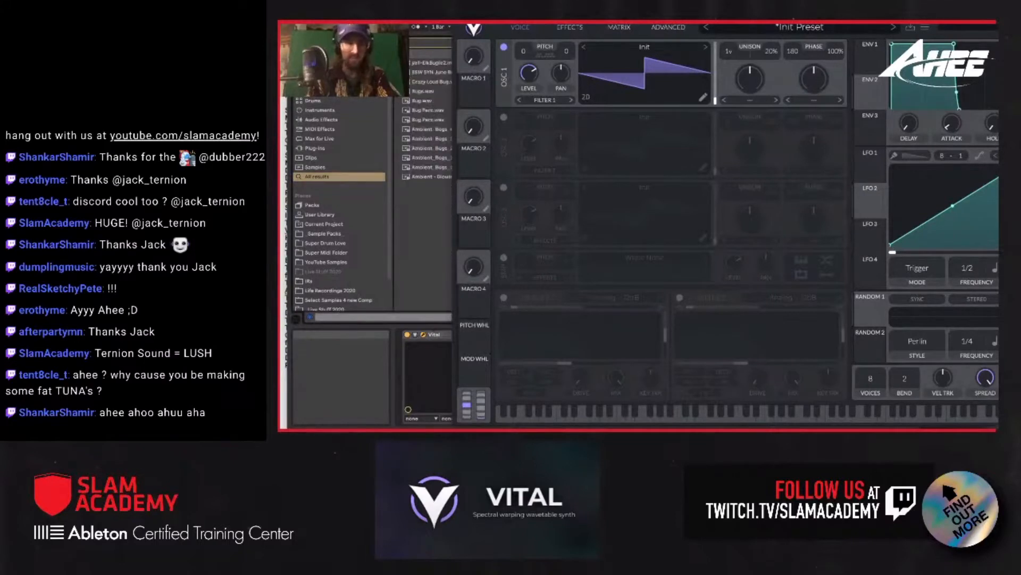
{"action": "left_click", "coordinate": [421, 102]}
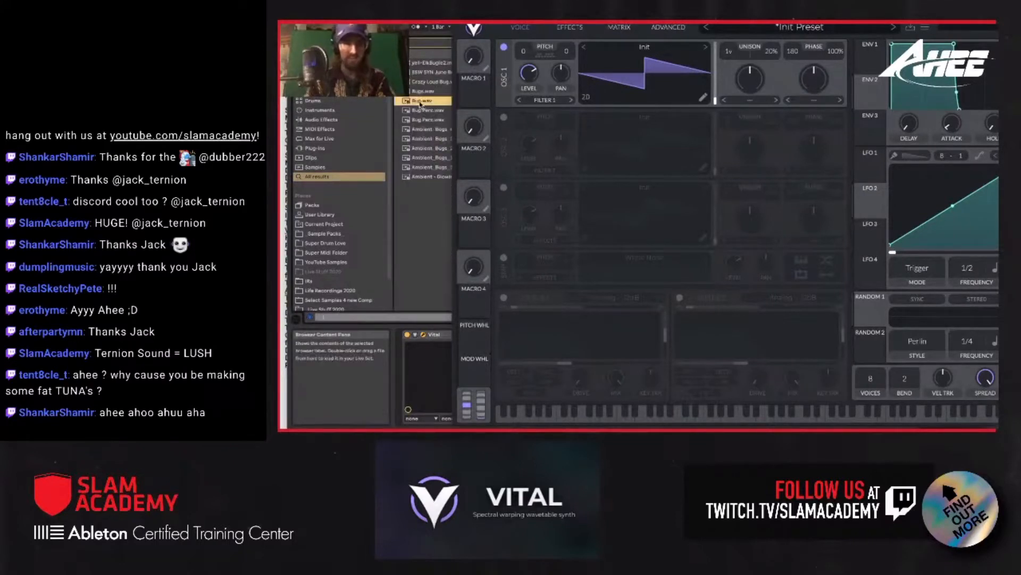
{"action": "left_click_drag", "start_coordinate": [421, 103], "coordinate": [635, 64]}
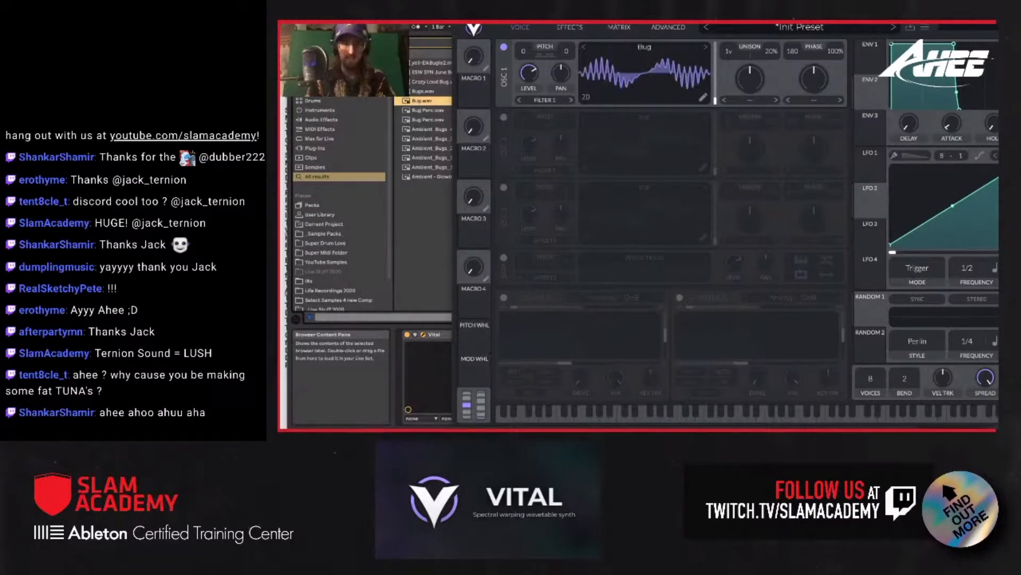
{"action": "left_click_drag", "start_coordinate": [659, 21], "coordinate": [514, 21]}
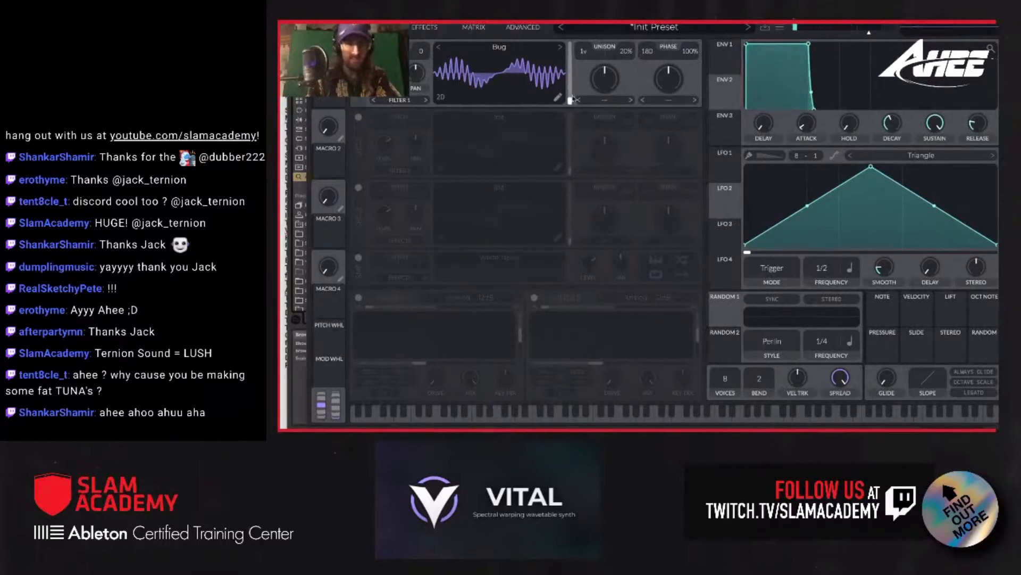
{"action": "mouse_move", "coordinate": [572, 100]}
{"action": "left_mouse_down"}
{"action": "mouse_move", "coordinate": [573, 34]}
{"action": "mouse_move", "coordinate": [570, 102]}
{"action": "left_mouse_up"}
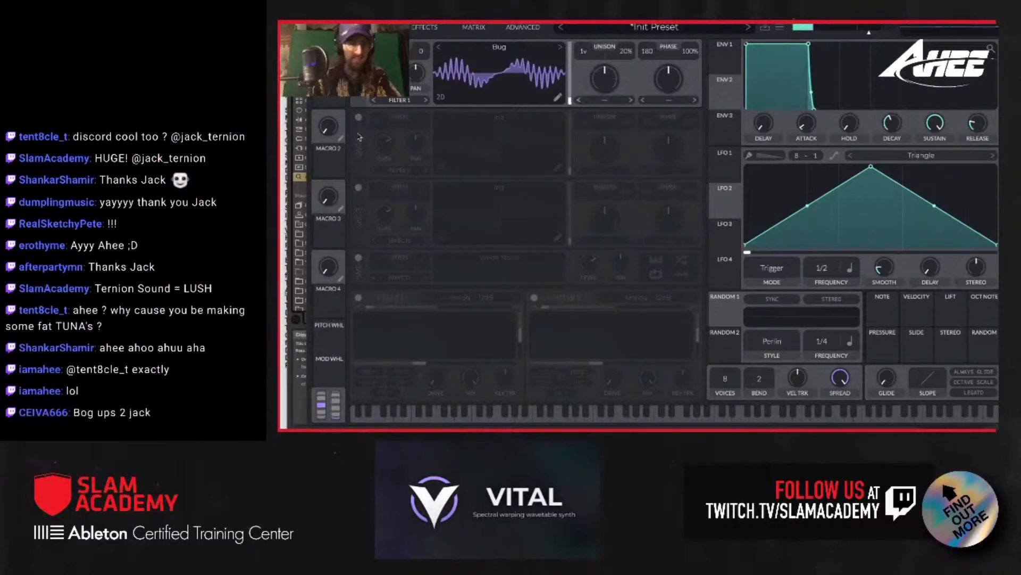
- Enable oscillator 2 and load the Basic Shapes wavetable from the favorites into it
{"action": "left_click", "coordinate": [359, 117]}
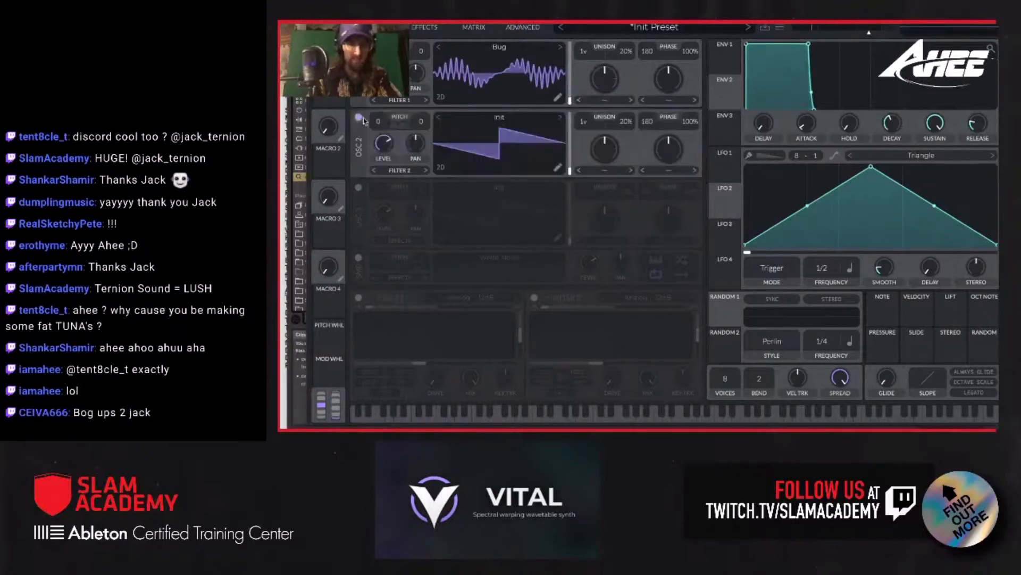
{"action": "left_click", "coordinate": [496, 119]}
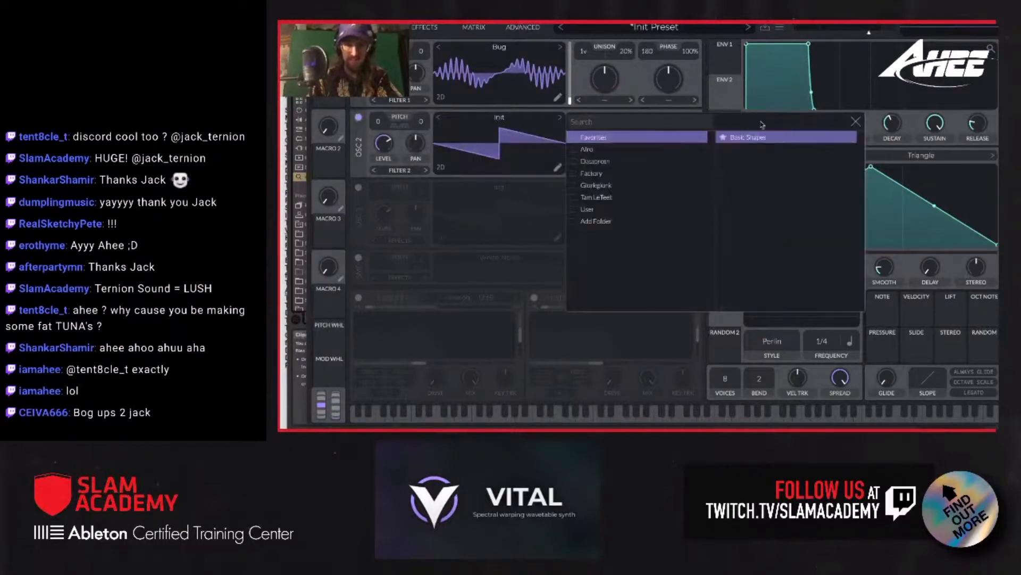
{"action": "left_click", "coordinate": [757, 139]}
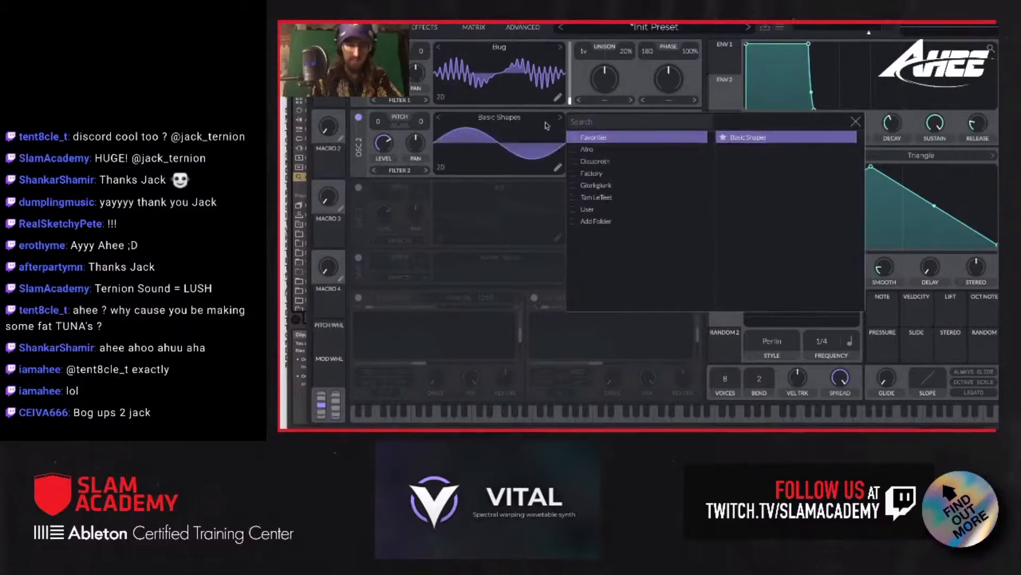
{"action": "left_click", "coordinate": [441, 205]}
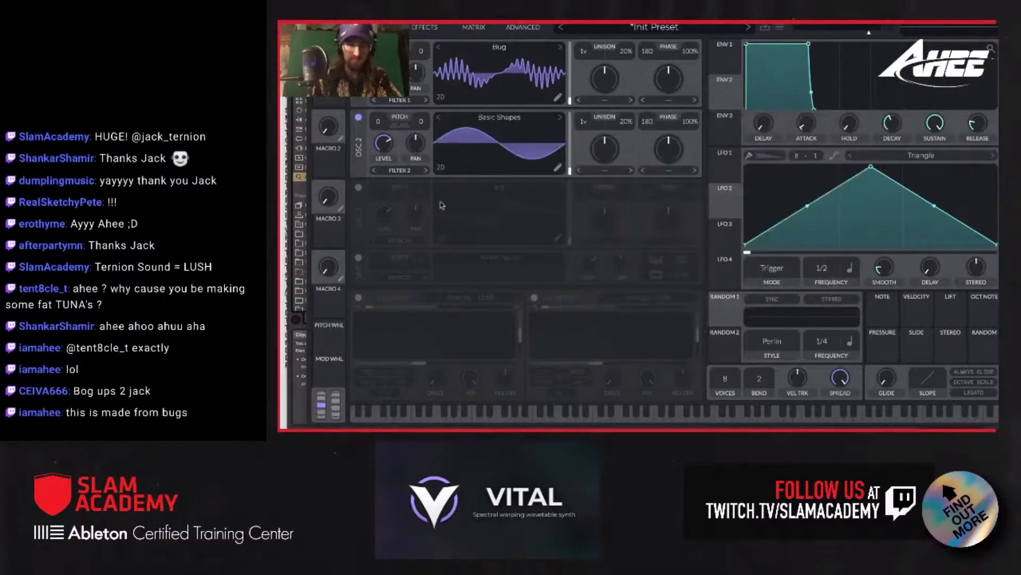
- Set oscillator 2's wave morph to FM Osc 1 and lower its modulation amount
{"action": "left_click", "coordinate": [673, 173]}
{"action": "left_click", "coordinate": [663, 294]}
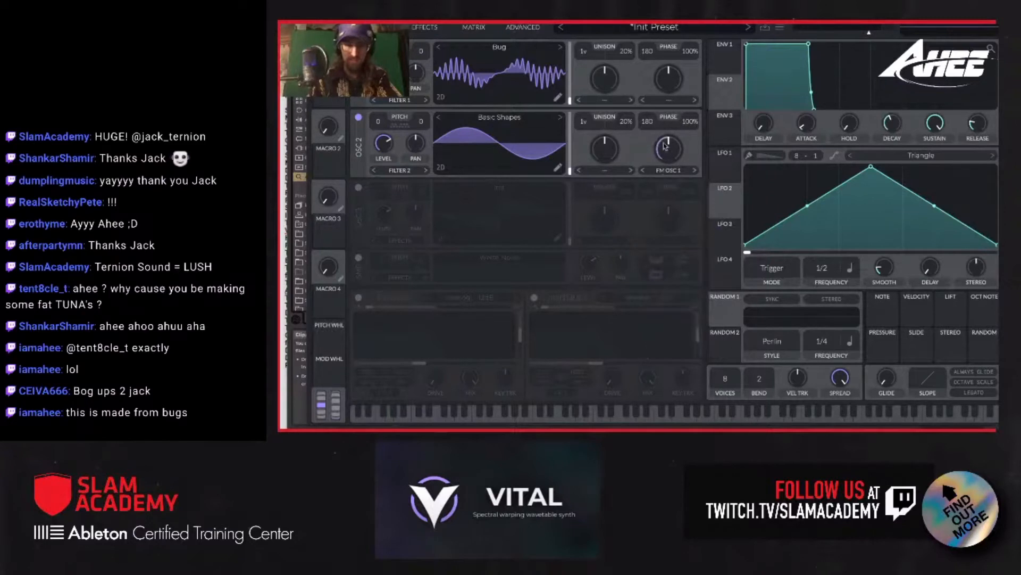
{"action": "left_click_drag", "start_coordinate": [665, 146], "coordinate": [668, 163]}
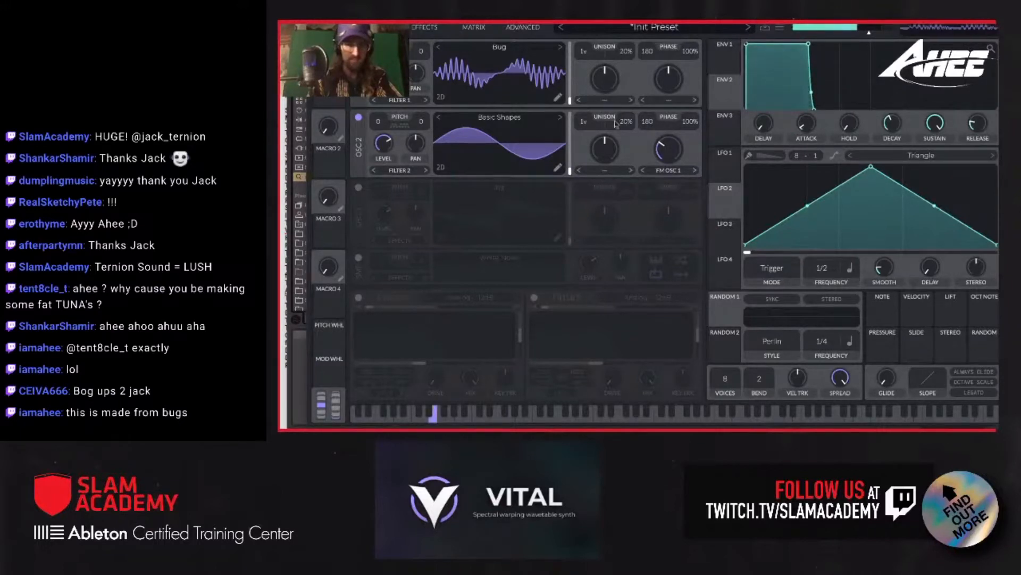
{"action": "left_click_drag", "start_coordinate": [669, 154], "coordinate": [668, 160]}
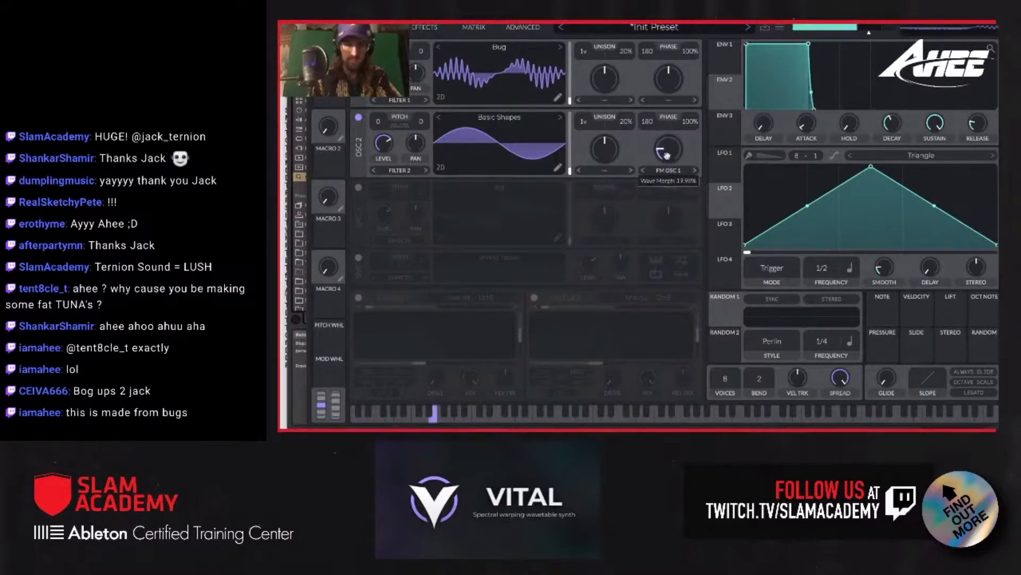
- Move oscillator 1's wavetable frame to roughly the middle of the Bug table and switch its display to the spectral view
{"action": "mouse_move", "coordinate": [568, 101]}
{"action": "left_mouse_down"}
{"action": "mouse_move", "coordinate": [568, 43]}
{"action": "mouse_move", "coordinate": [570, 101]}
{"action": "left_mouse_up"}
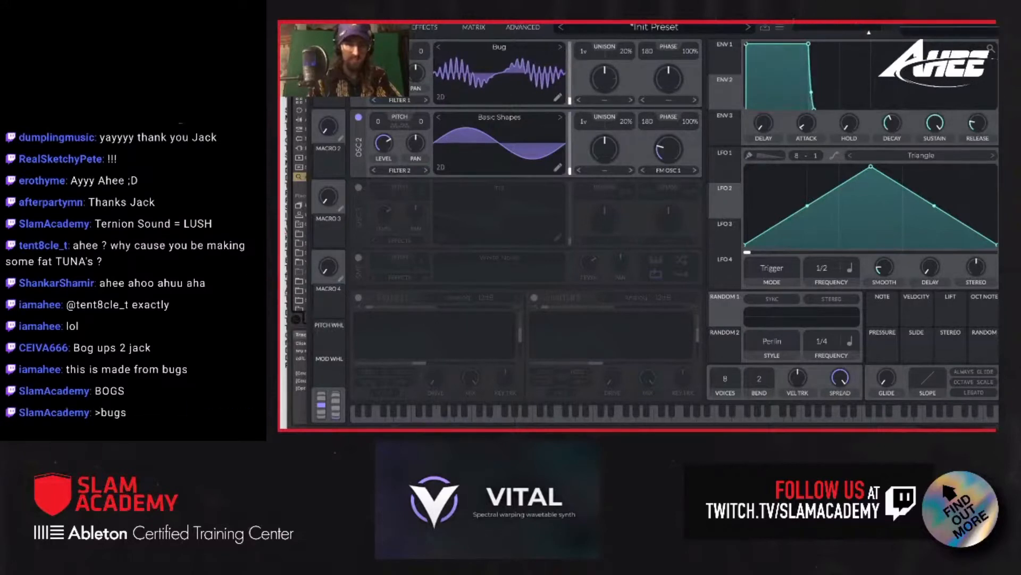
{"action": "left_click_drag", "start_coordinate": [564, 103], "coordinate": [571, 56]}
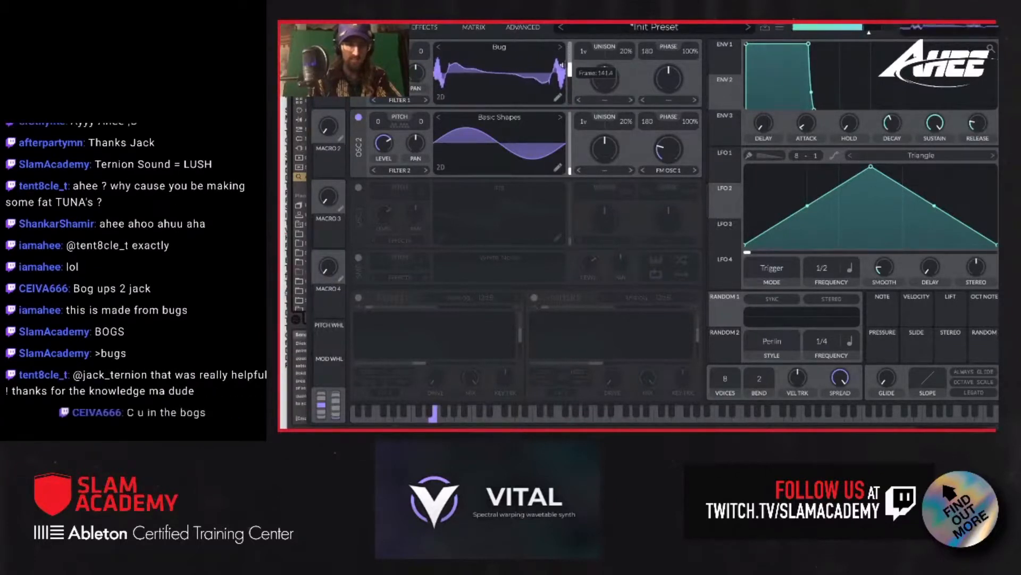
{"action": "left_click", "coordinate": [440, 97]}
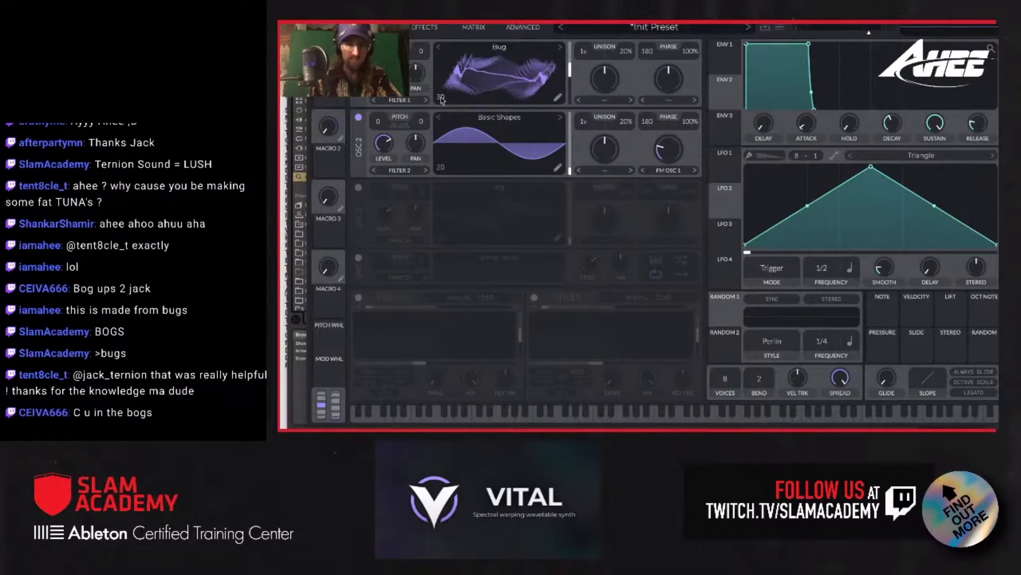
{"action": "left_click", "coordinate": [441, 98]}
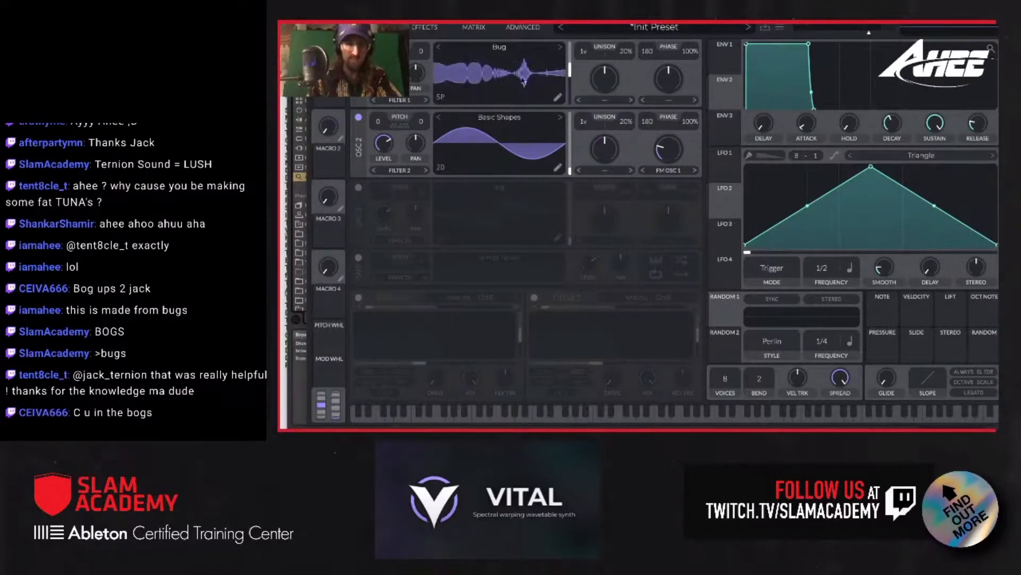
{"action": "left_click_drag", "start_coordinate": [570, 74], "coordinate": [569, 80]}
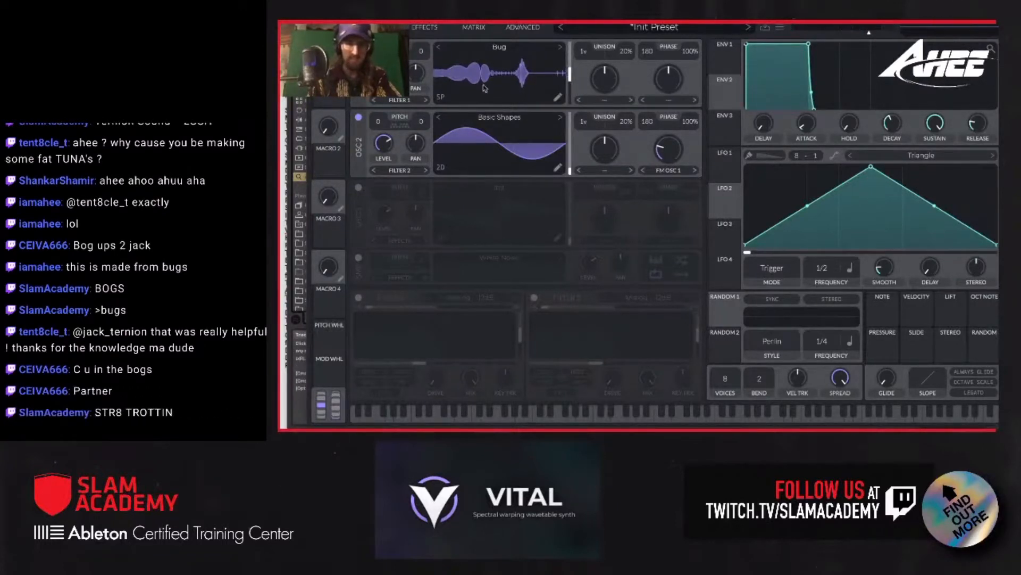
- Examine the spectral morph and wave morph types available for oscillator 1
{"action": "left_click", "coordinate": [596, 103]}
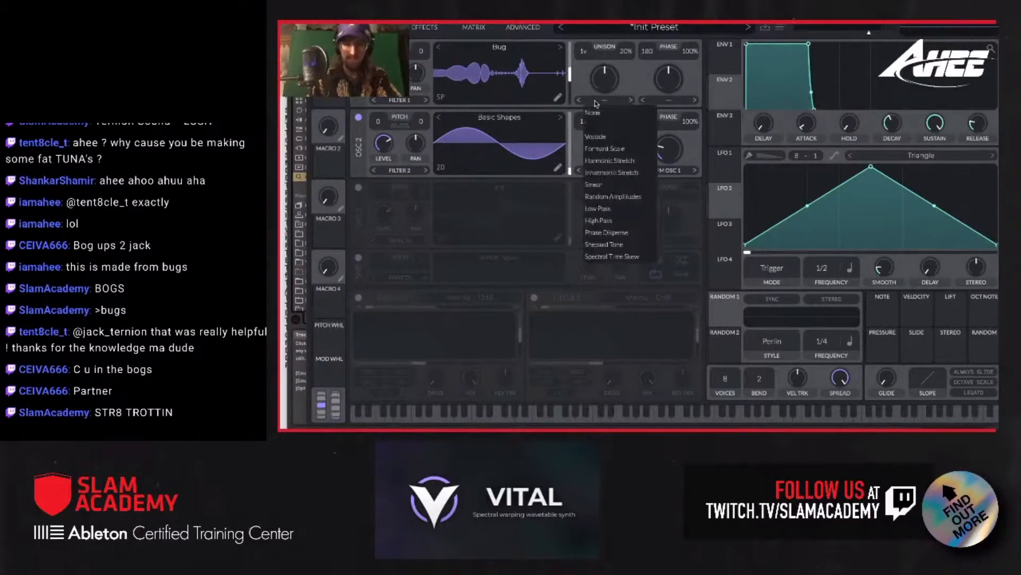
{"action": "left_click", "coordinate": [626, 76]}
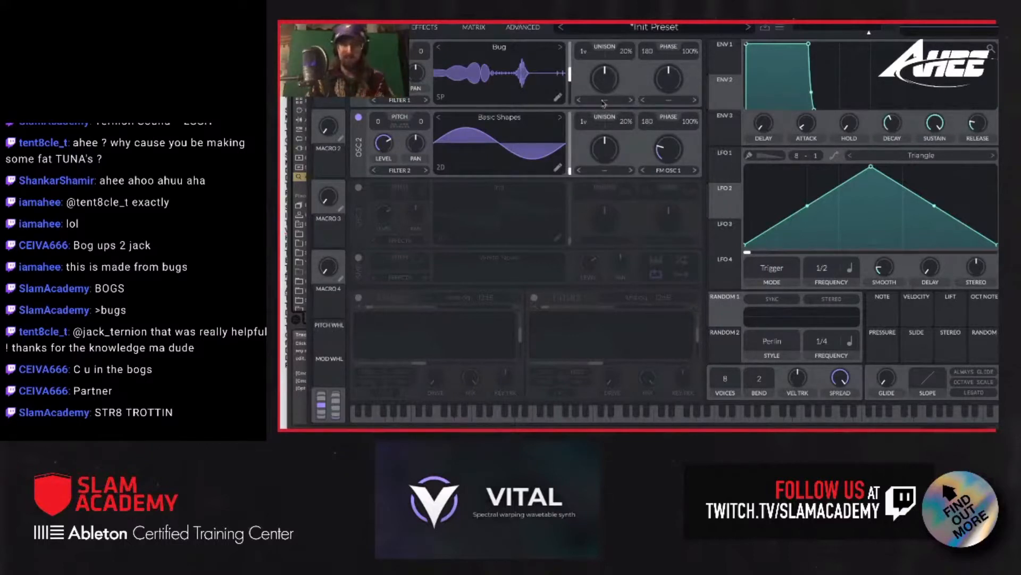
{"action": "left_click", "coordinate": [673, 105]}
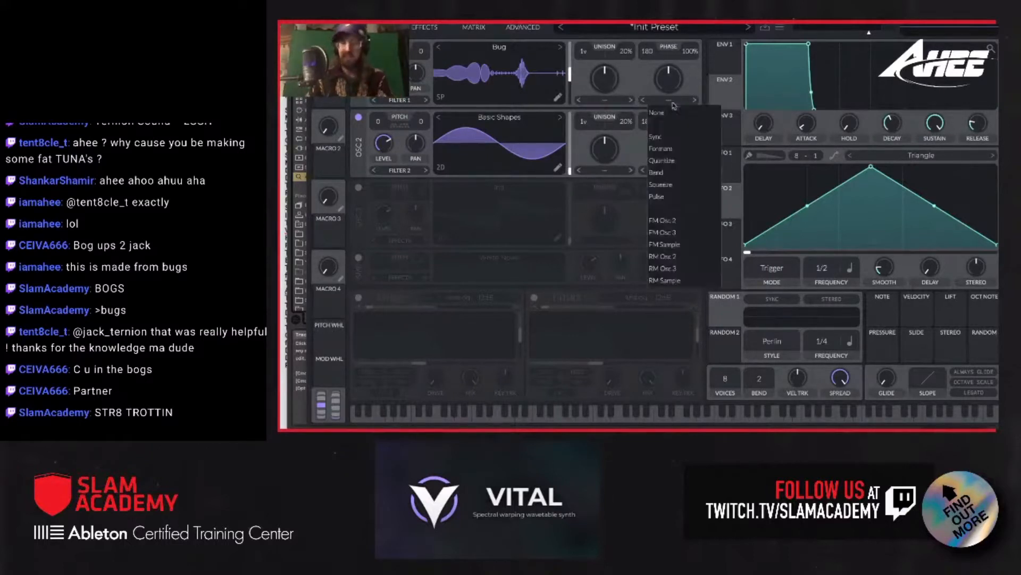
{"action": "left_click", "coordinate": [690, 89]}
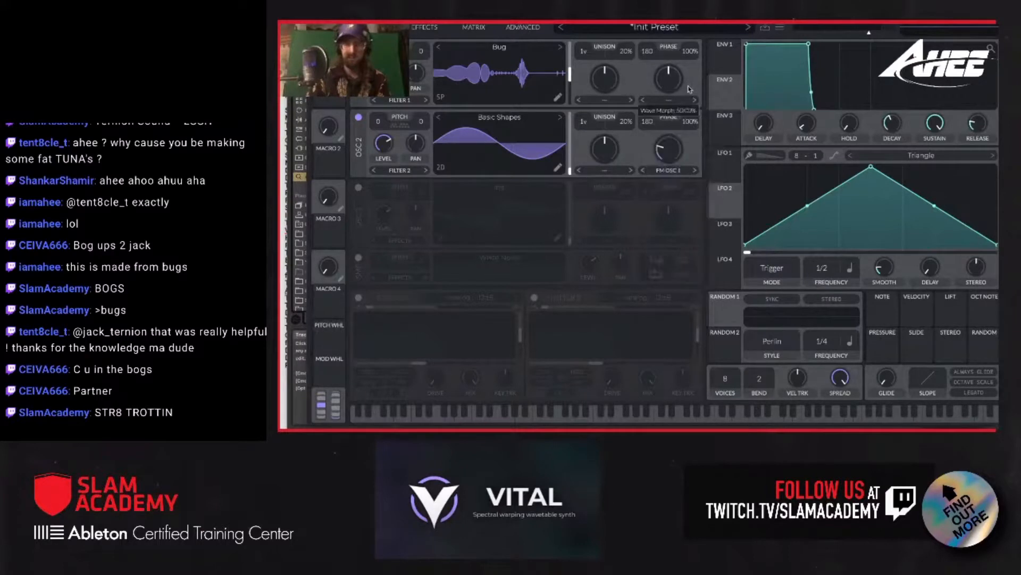
{"action": "left_click", "coordinate": [665, 101]}
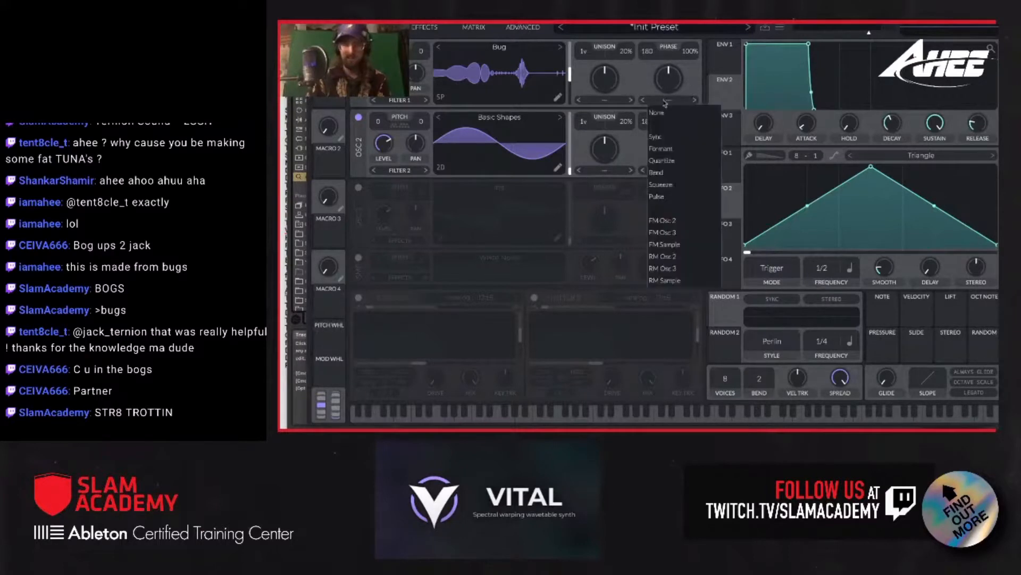
{"action": "left_click", "coordinate": [691, 101]}
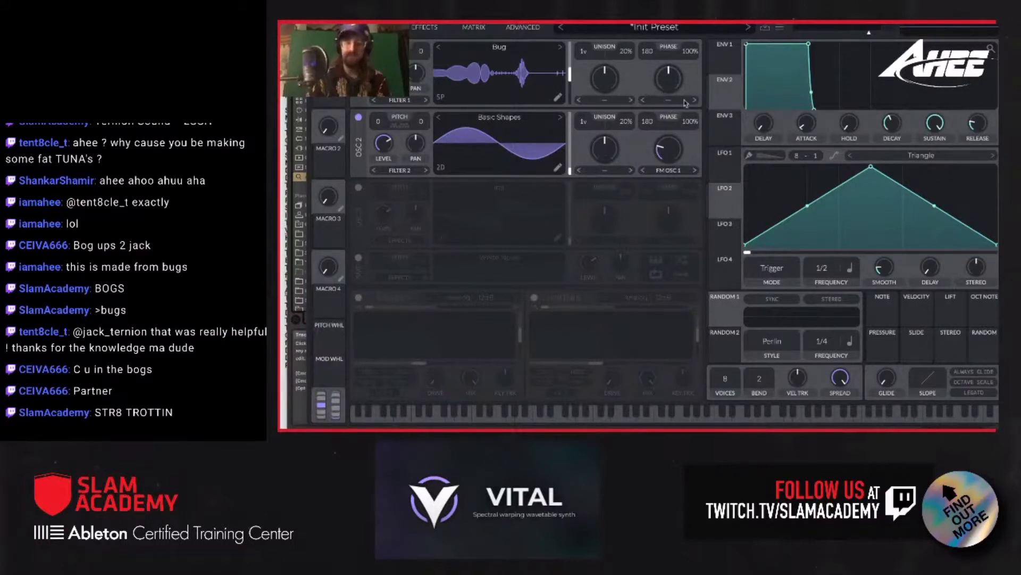
{"action": "left_click", "coordinate": [607, 102]}
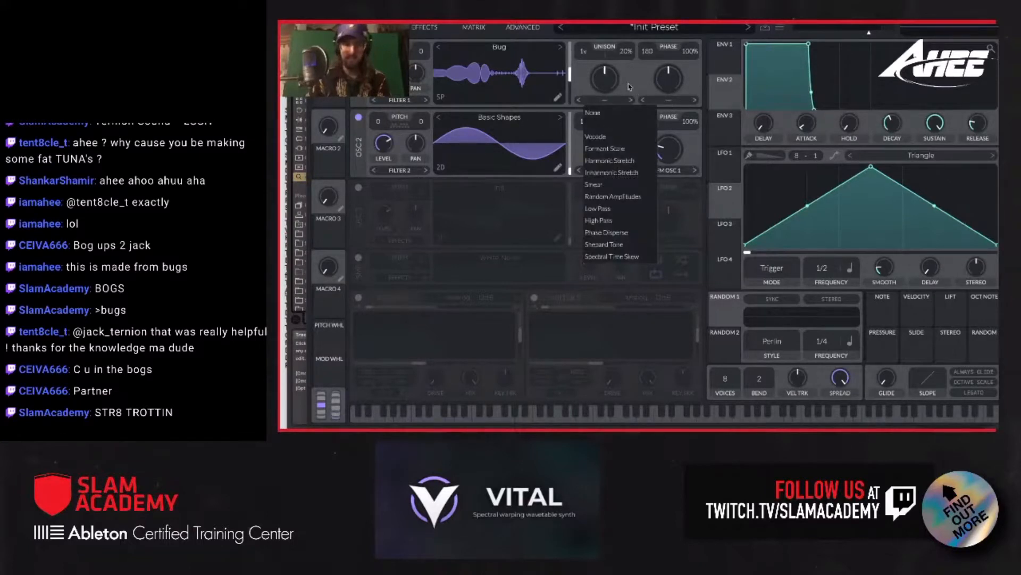
{"action": "left_click", "coordinate": [599, 107]}
- Try Vocode as oscillator 1's spectral morph and reset it to None
{"action": "left_click", "coordinate": [603, 103]}
{"action": "left_click", "coordinate": [614, 138]}
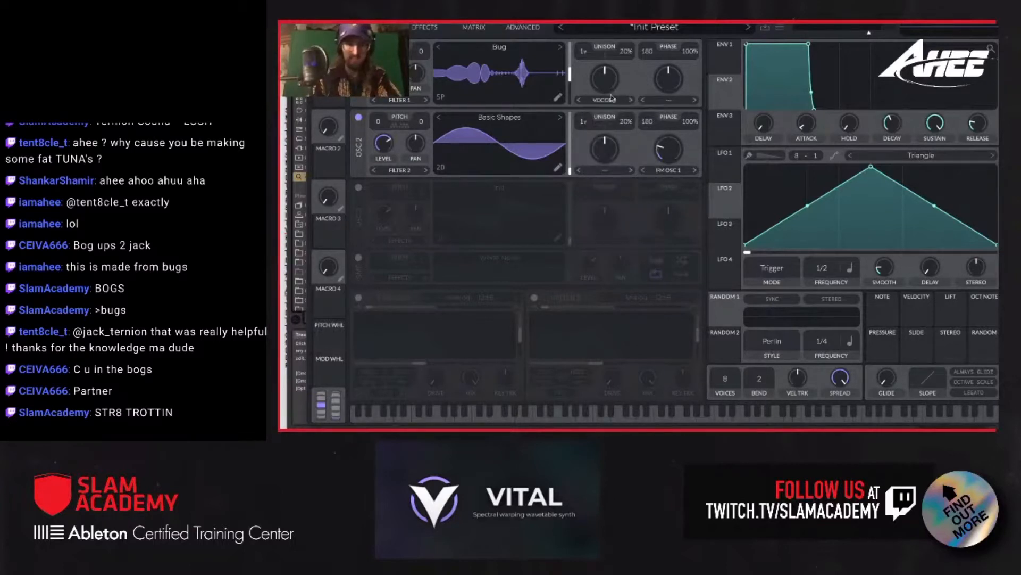
{"action": "left_click", "coordinate": [606, 100]}
{"action": "left_click", "coordinate": [607, 107]}
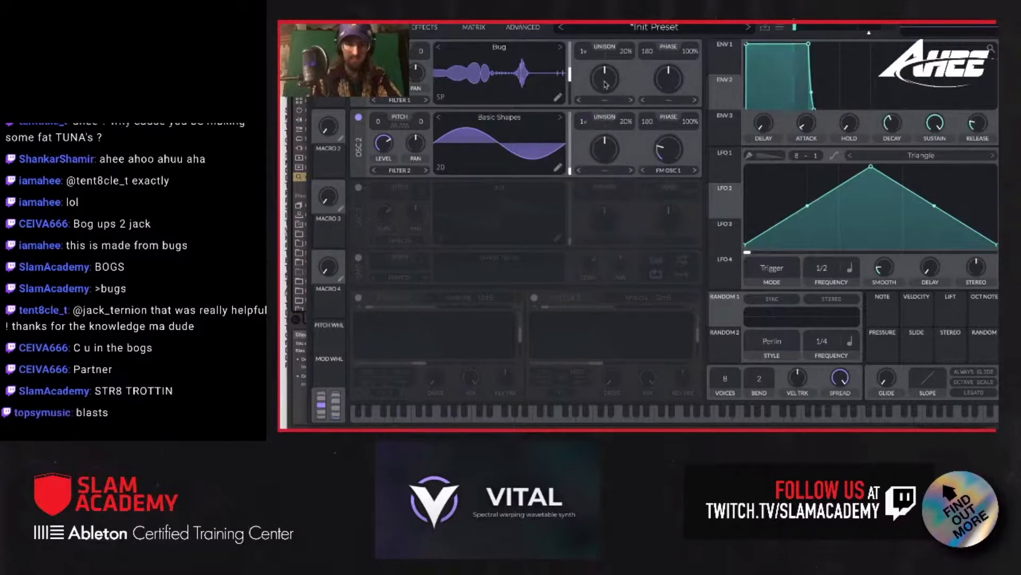
- Audition spectral morphs on oscillator 1 from Vocode through Inharmonic Stretch while sweeping the morph amount
{"action": "left_click", "coordinate": [605, 100]}
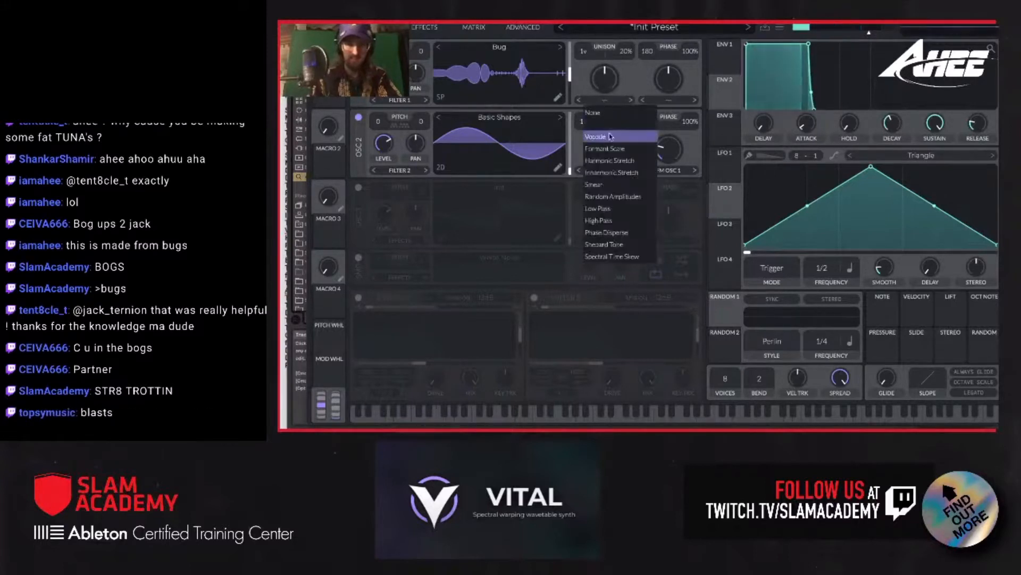
{"action": "left_click", "coordinate": [612, 137]}
{"action": "left_click_drag", "start_coordinate": [605, 80], "coordinate": [608, 33]}
{"action": "left_click", "coordinate": [632, 100]}
{"action": "left_click", "coordinate": [632, 101]}
{"action": "left_click", "coordinate": [631, 100]}
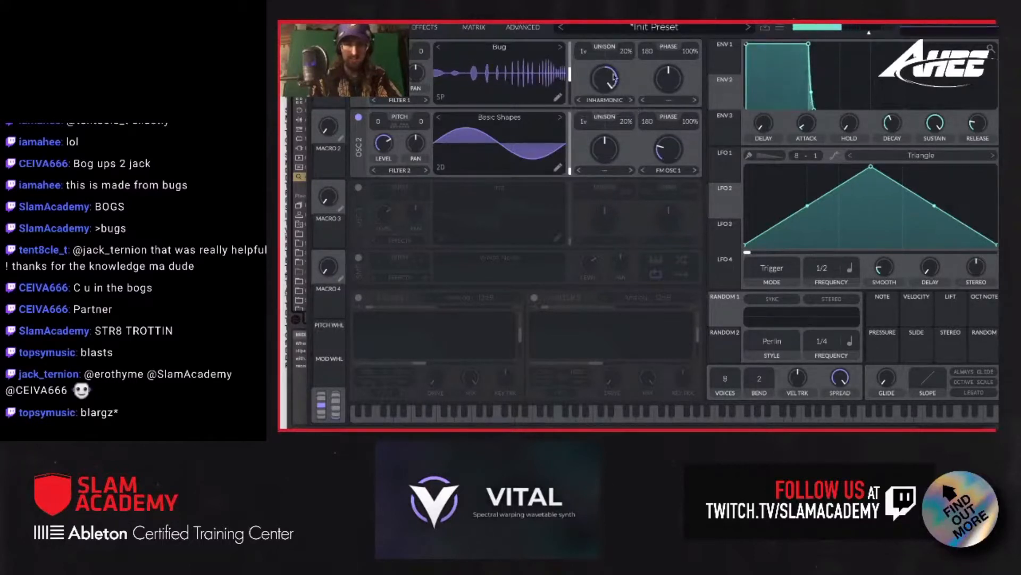
{"action": "mouse_move", "coordinate": [608, 83]}
{"action": "left_mouse_down"}
{"action": "mouse_move", "coordinate": [606, 94]}
{"action": "mouse_move", "coordinate": [608, 69]}
{"action": "mouse_move", "coordinate": [607, 95]}
{"action": "mouse_move", "coordinate": [599, 44]}
{"action": "mouse_move", "coordinate": [600, 92]}
{"action": "mouse_move", "coordinate": [601, 80]}
{"action": "left_mouse_up"}
- Try Random Amplitudes as oscillator 1's spectral morph, keeping the high morph amount
{"action": "left_click", "coordinate": [631, 100]}
{"action": "left_click", "coordinate": [631, 101]}
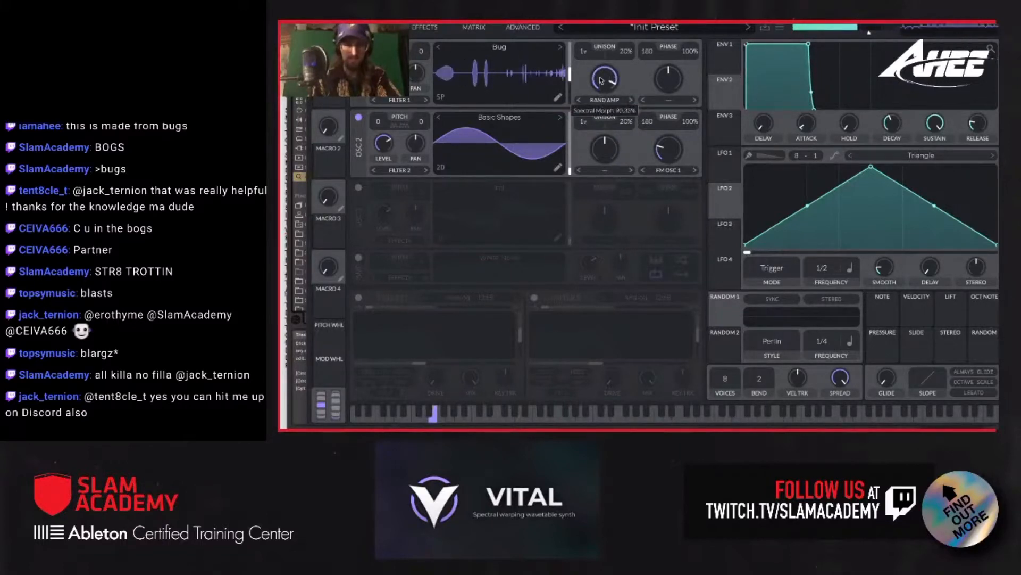
{"action": "left_click", "coordinate": [605, 100]}
{"action": "left_click", "coordinate": [629, 79]}
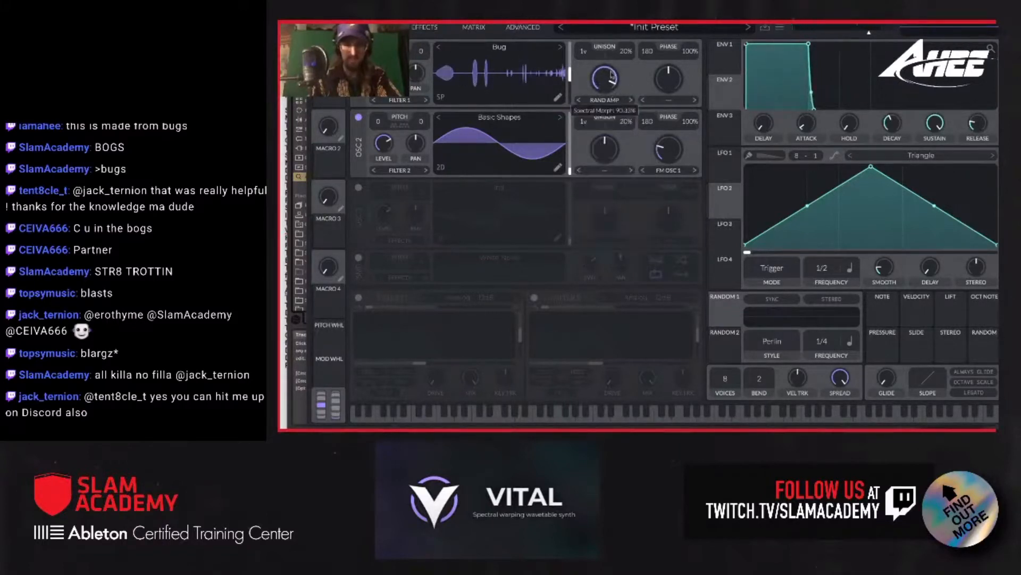
- Set oscillator 1's spectral morph to High Pass, sweep its amount down and back above the midpoint, and choose Bend as the wave morph
{"action": "left_click", "coordinate": [606, 100]}
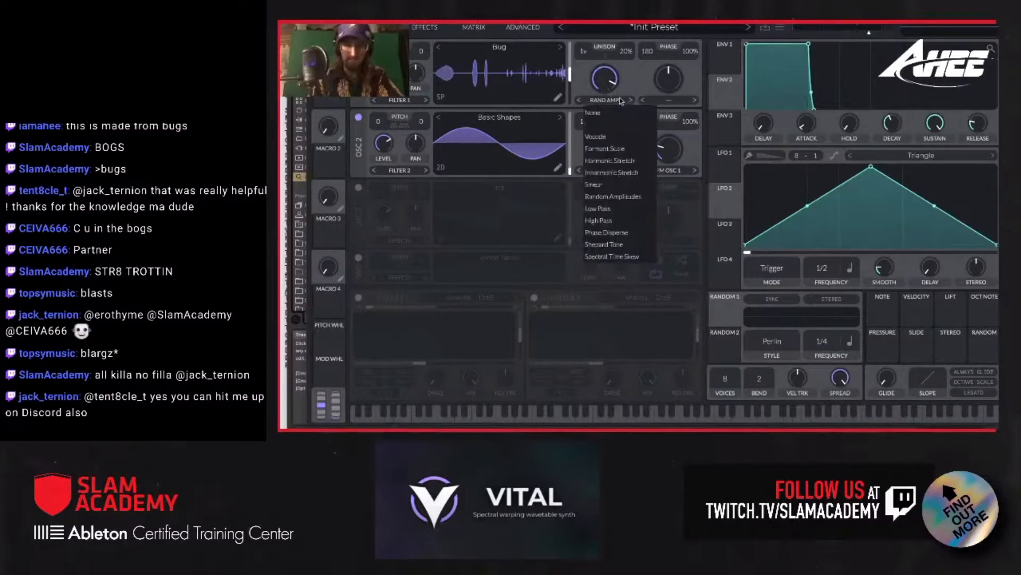
{"action": "left_click", "coordinate": [618, 219]}
{"action": "left_click_drag", "start_coordinate": [613, 80], "coordinate": [604, 139]}
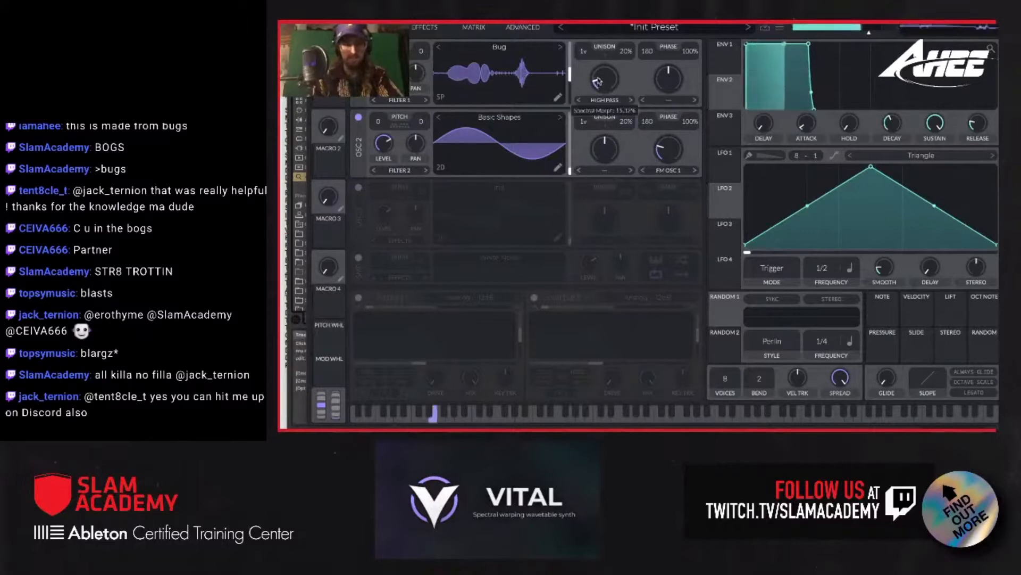
{"action": "left_click_drag", "start_coordinate": [601, 80], "coordinate": [599, 52]}
{"action": "left_click", "coordinate": [667, 99]}
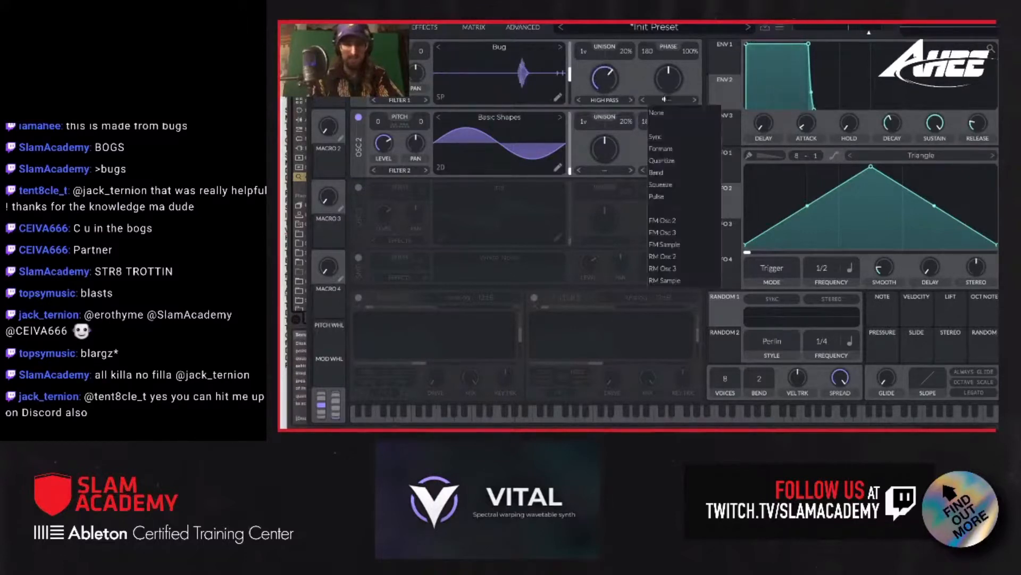
{"action": "left_click", "coordinate": [669, 173]}
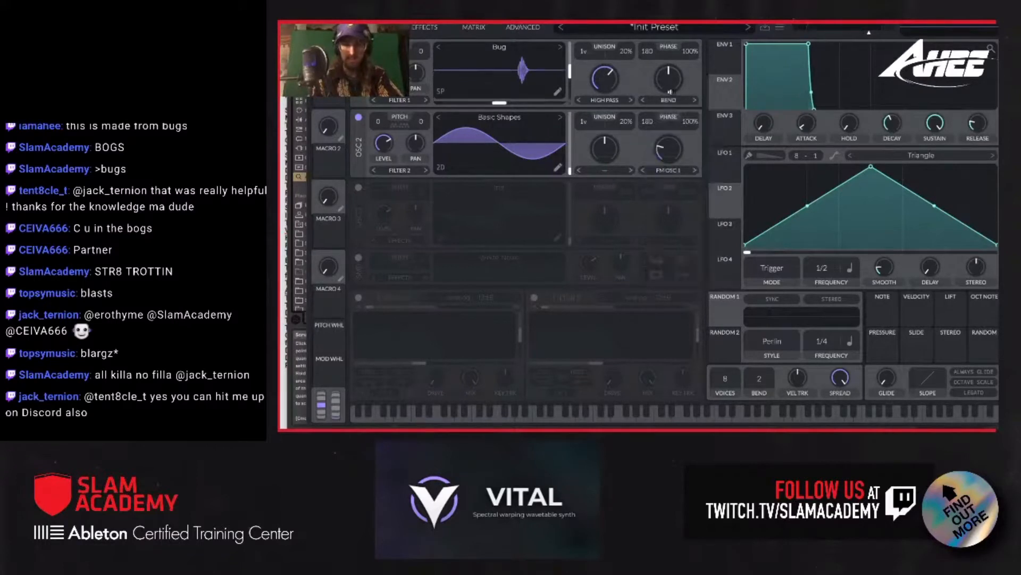
- Shape oscillator 1 with lower Bend and High Pass amounts and 5 unison voices, sweeping oscillator 2's FM amount up and back
{"action": "mouse_move", "coordinate": [669, 80]}
{"action": "left_mouse_down"}
{"action": "mouse_move", "coordinate": [667, 52]}
{"action": "mouse_move", "coordinate": [664, 77]}
{"action": "left_mouse_up"}
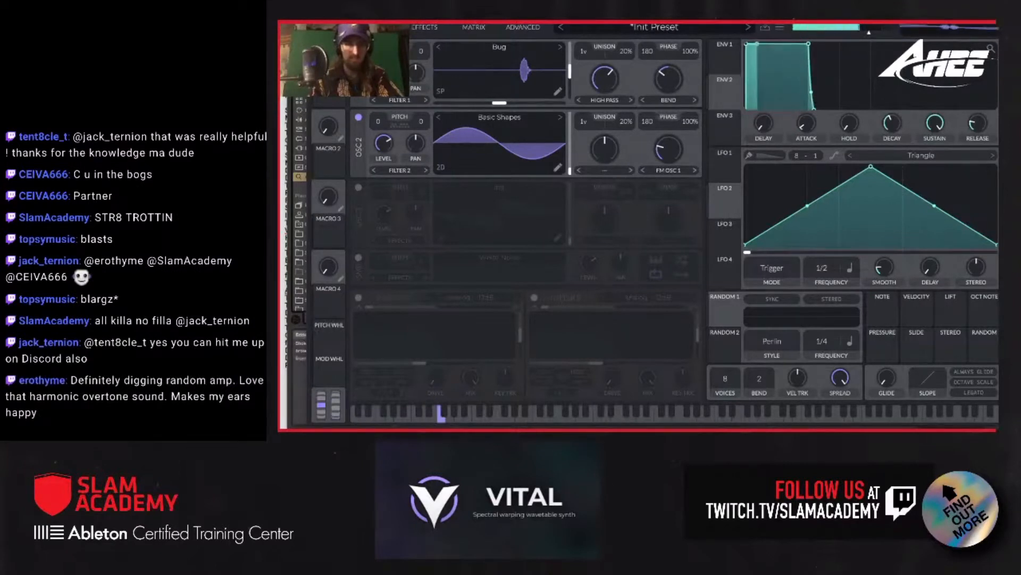
{"action": "left_click_drag", "start_coordinate": [604, 80], "coordinate": [604, 95]}
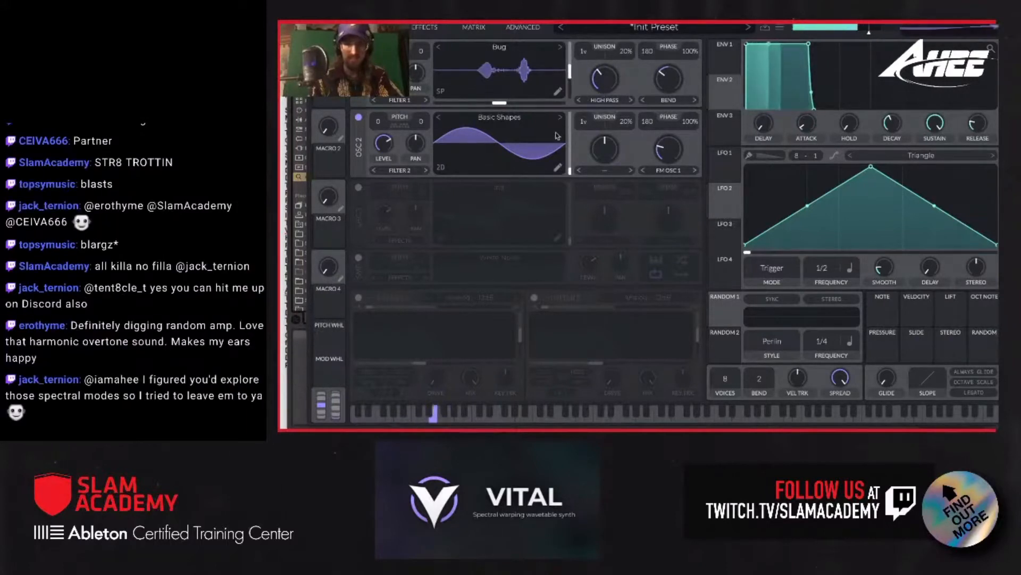
{"action": "left_click_drag", "start_coordinate": [668, 148], "coordinate": [670, 122]}
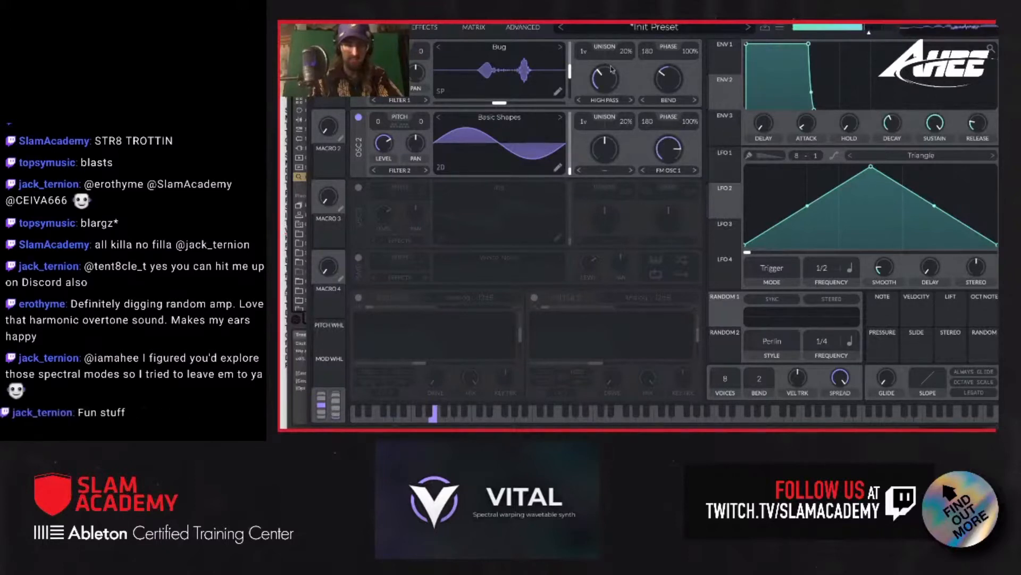
{"action": "mouse_move", "coordinate": [585, 52]}
{"action": "left_mouse_down"}
{"action": "mouse_move", "coordinate": [587, 24]}
{"action": "mouse_move", "coordinate": [581, 35]}
{"action": "left_mouse_up"}
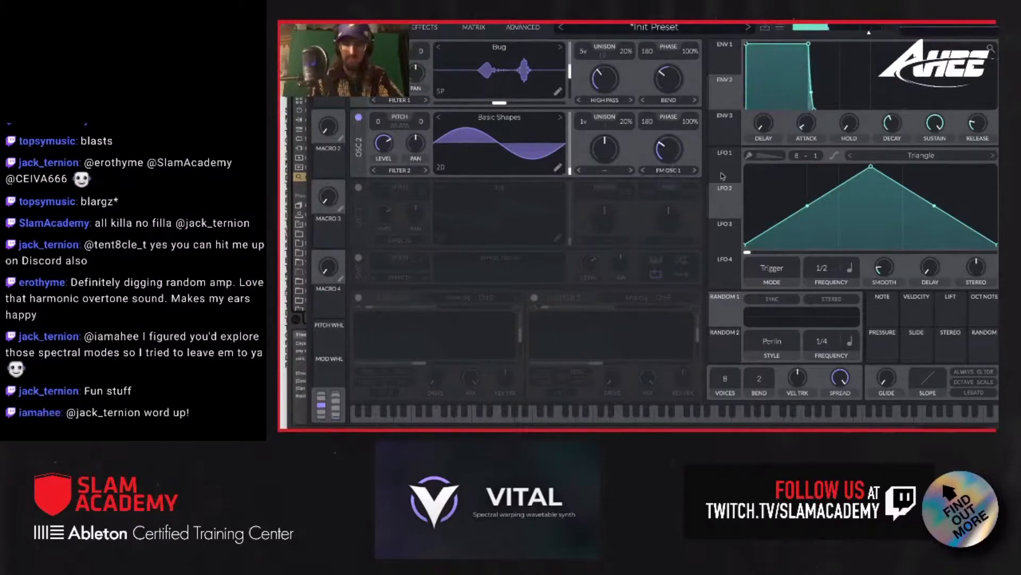
- Modulate oscillator 2's level with LFO 1, set the LFO frequency to 1/4, and adjust the level
{"action": "left_click_drag", "start_coordinate": [733, 155], "coordinate": [384, 154]}
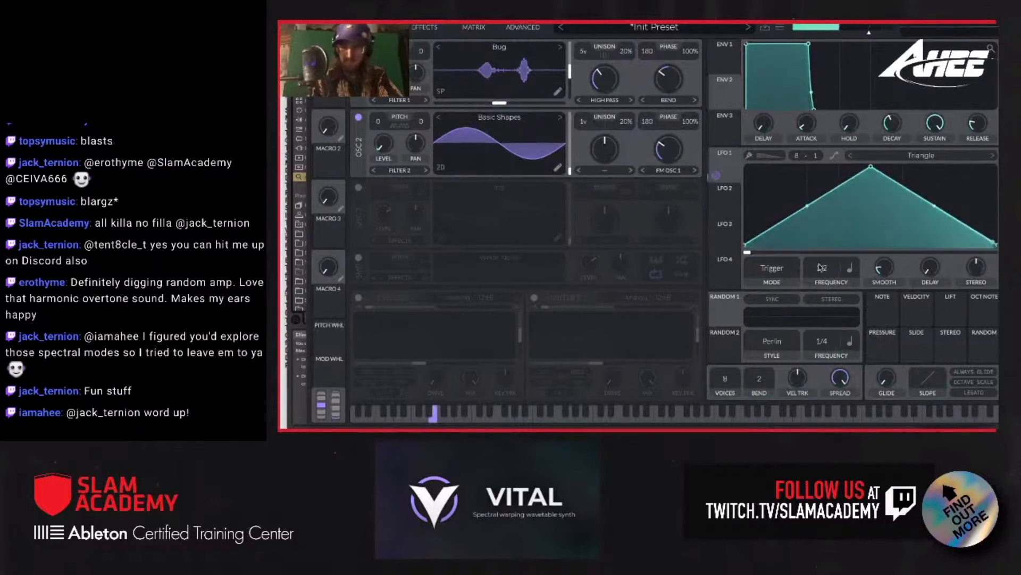
{"action": "left_click_drag", "start_coordinate": [821, 267], "coordinate": [821, 260]}
{"action": "left_click_drag", "start_coordinate": [384, 144], "coordinate": [384, 136]}
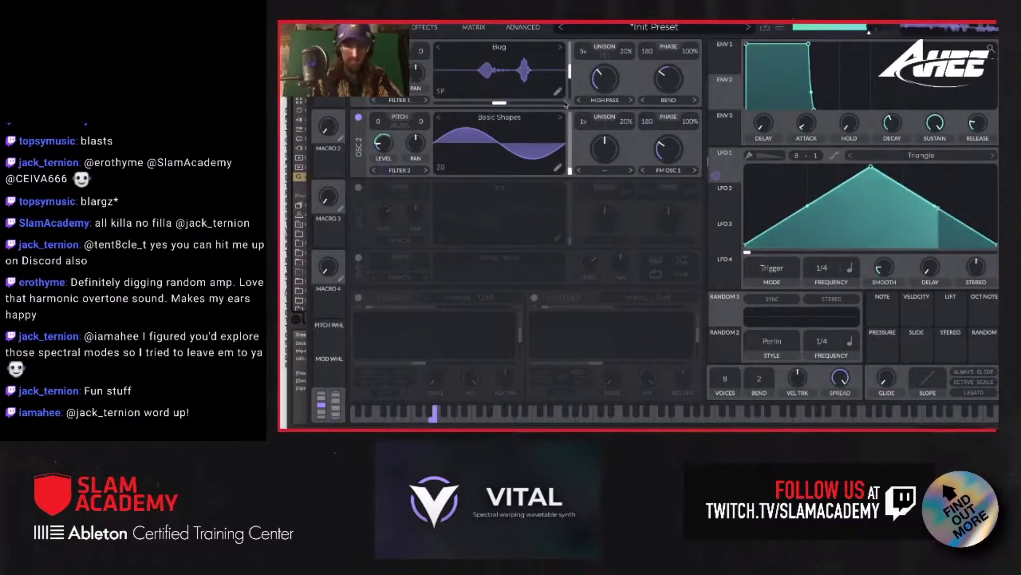
- Enable the Multiband compressor with increased attack and reduced release, and add Soft Clip distortion with raised drive
{"action": "left_click", "coordinate": [425, 28]}
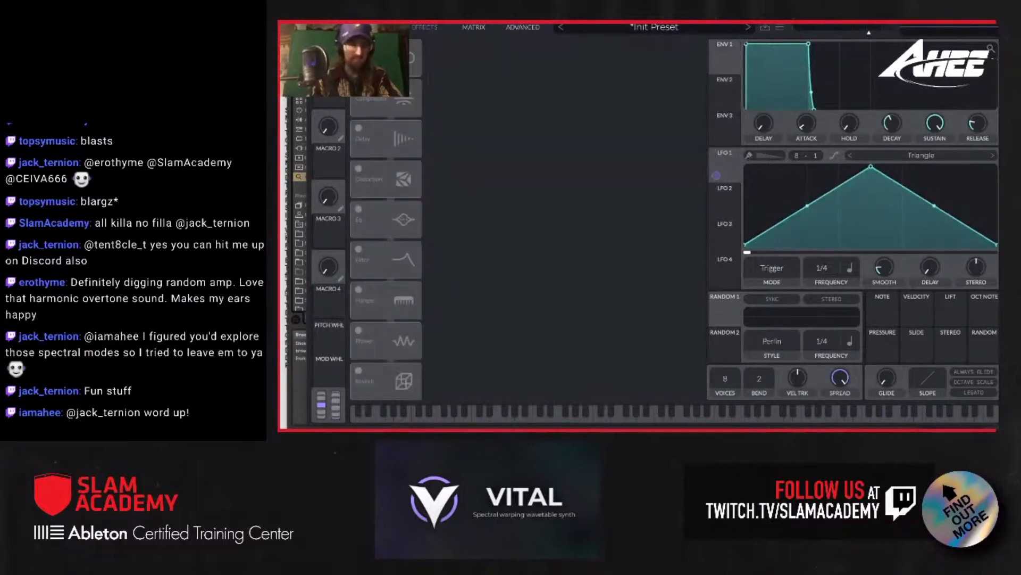
{"action": "left_click_drag", "start_coordinate": [675, 56], "coordinate": [678, 44]}
{"action": "left_click_drag", "start_coordinate": [681, 80], "coordinate": [683, 87]}
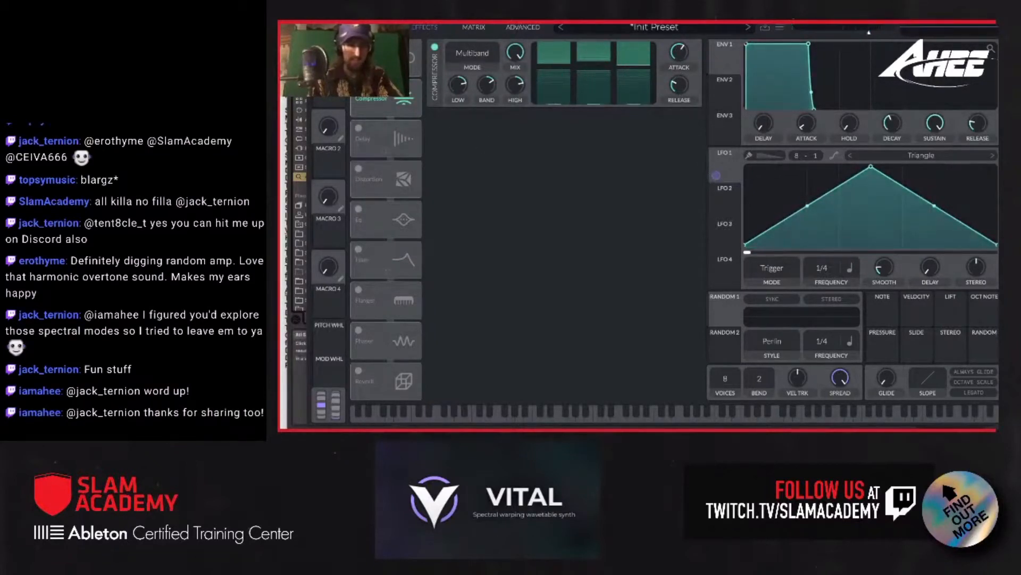
{"action": "left_click", "coordinate": [358, 169]}
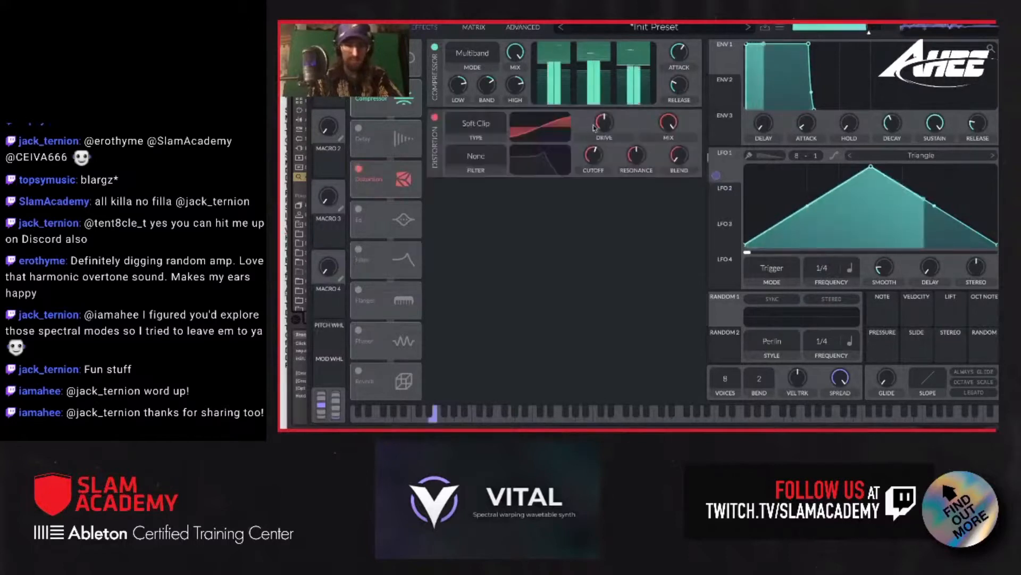
{"action": "left_click_drag", "start_coordinate": [603, 126], "coordinate": [598, 123]}
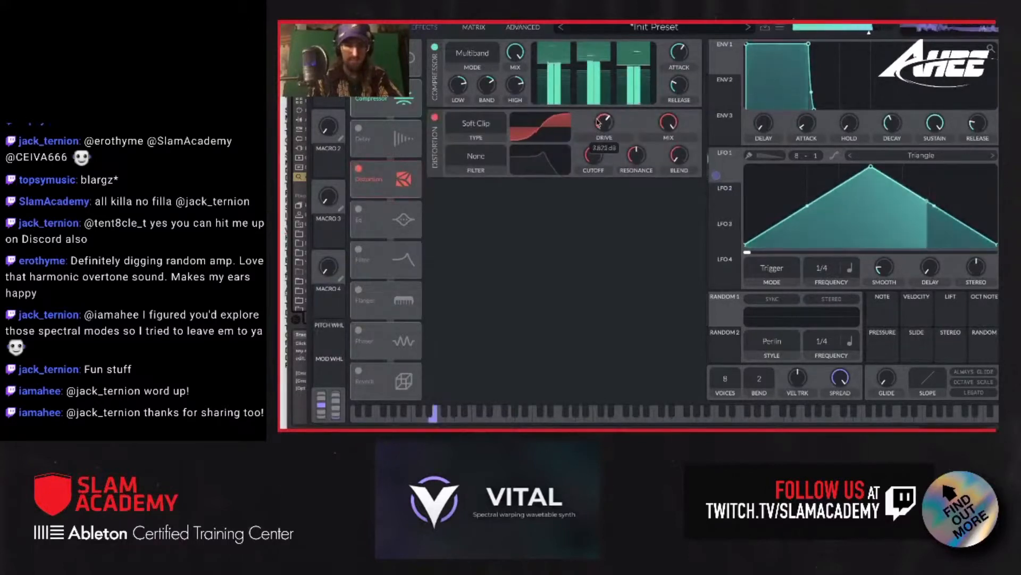
- Enable the EQ, modulate the high band's gain with LFO 1, and move that band lower in frequency and gain
{"action": "left_click", "coordinate": [358, 208]}
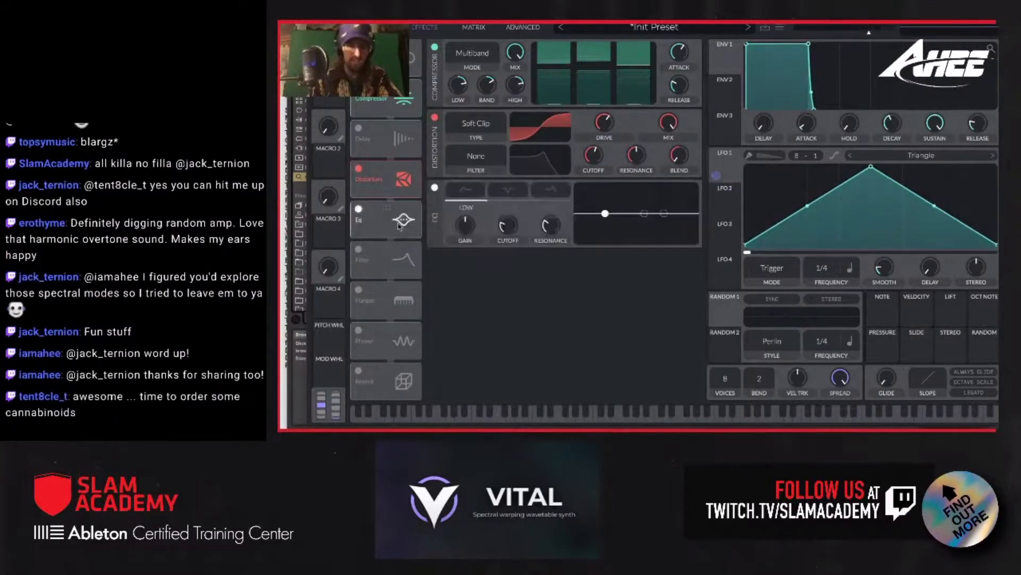
{"action": "left_click_drag", "start_coordinate": [545, 188], "coordinate": [553, 220]}
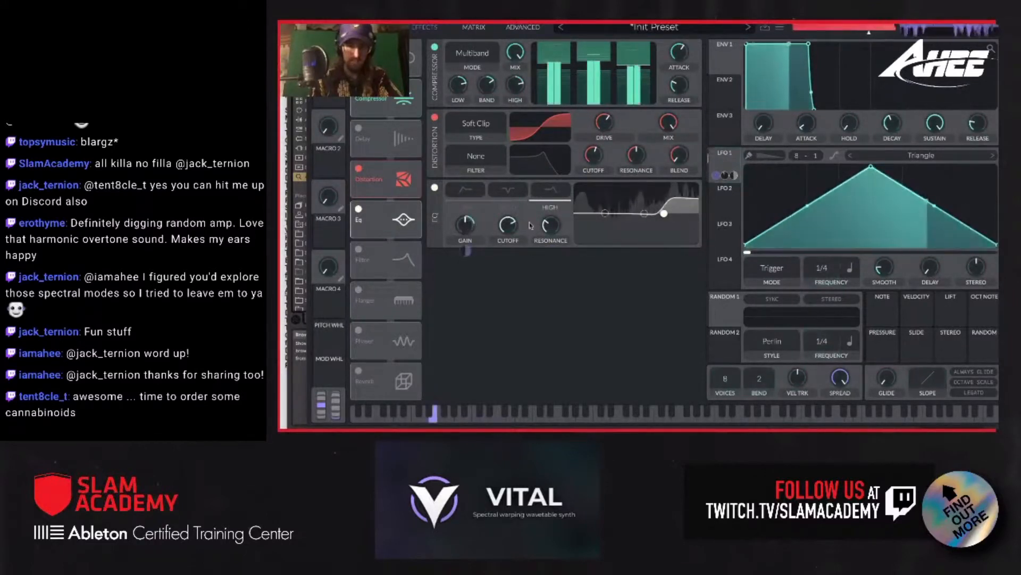
{"action": "left_click_drag", "start_coordinate": [664, 213], "coordinate": [627, 222]}
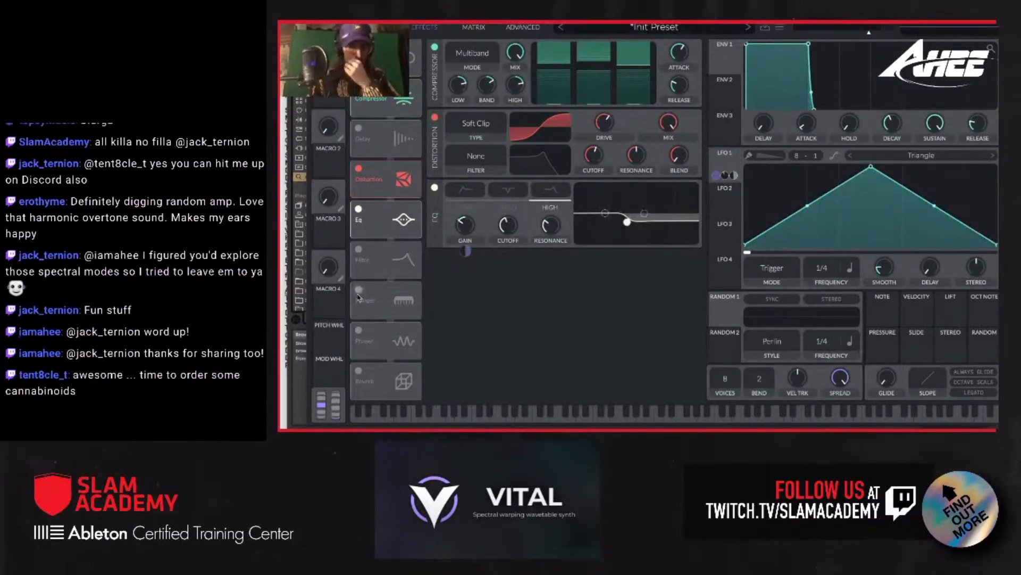
- Enable the flanger with its frequency at Freeze, modulate its mix with LFO 1, and lower its center
{"action": "left_click", "coordinate": [360, 292]}
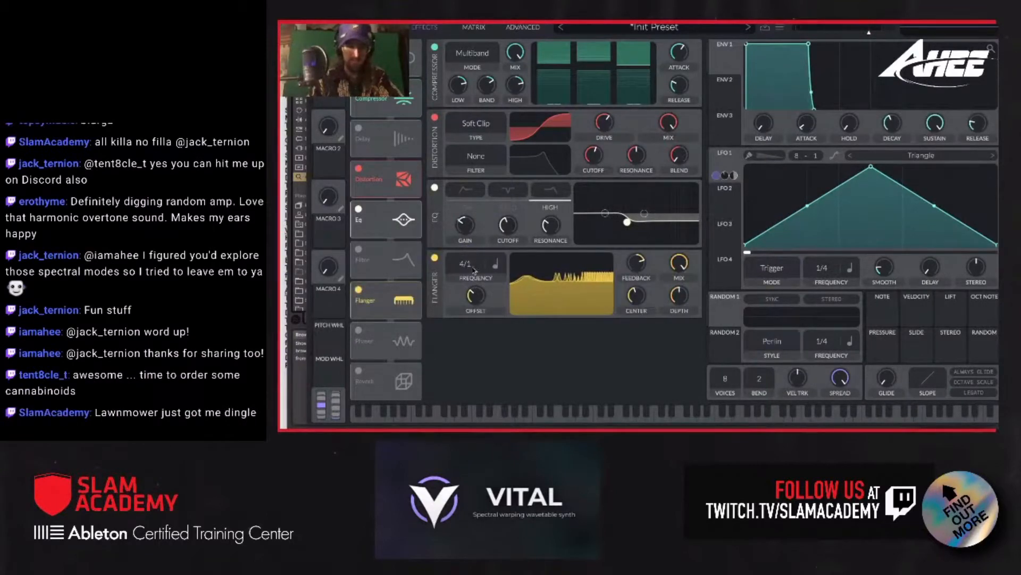
{"action": "left_click_drag", "start_coordinate": [474, 270], "coordinate": [462, 337]}
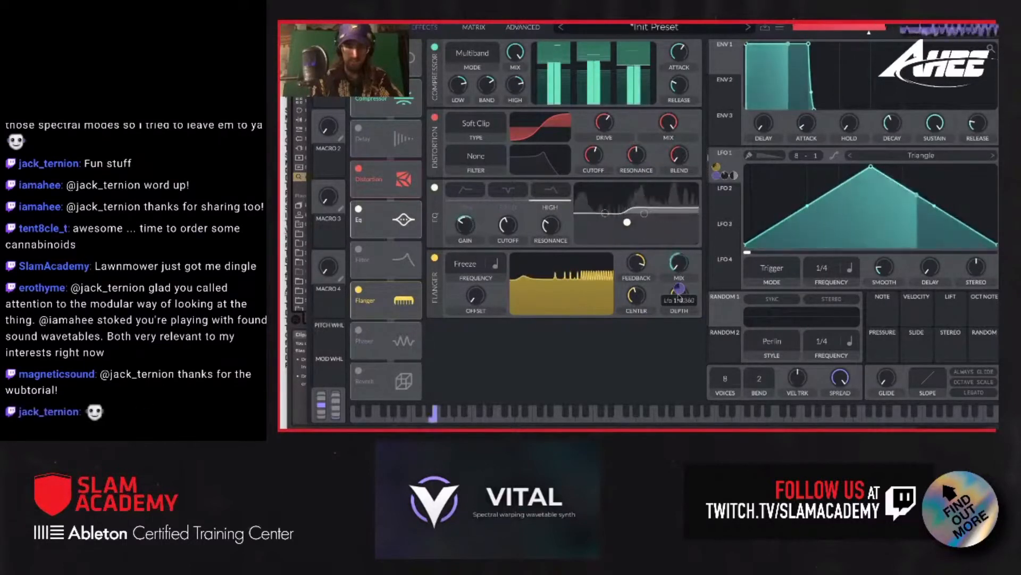
{"action": "left_click_drag", "start_coordinate": [679, 288], "coordinate": [634, 299]}
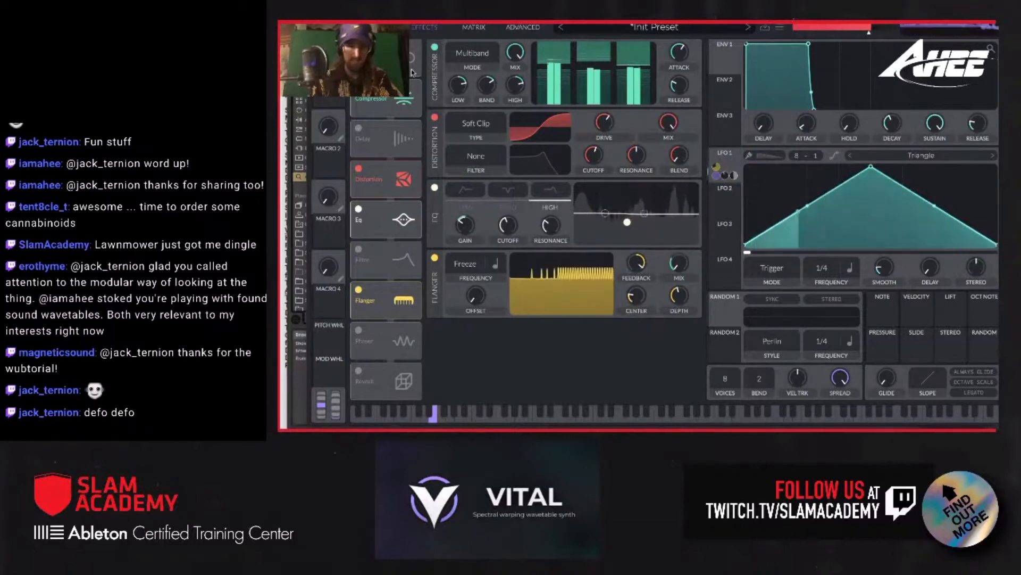
- Compare the sound with the chorus on and off, leave it on, and reduce oscillator 1's unison to 1 voice
{"action": "left_click", "coordinate": [359, 47]}
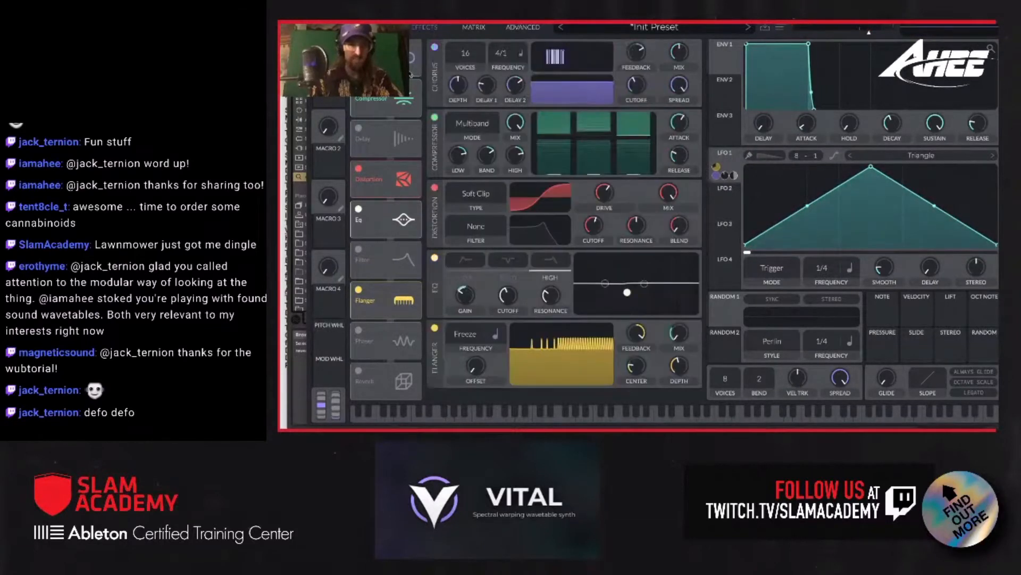
{"action": "left_click", "coordinate": [374, 27]}
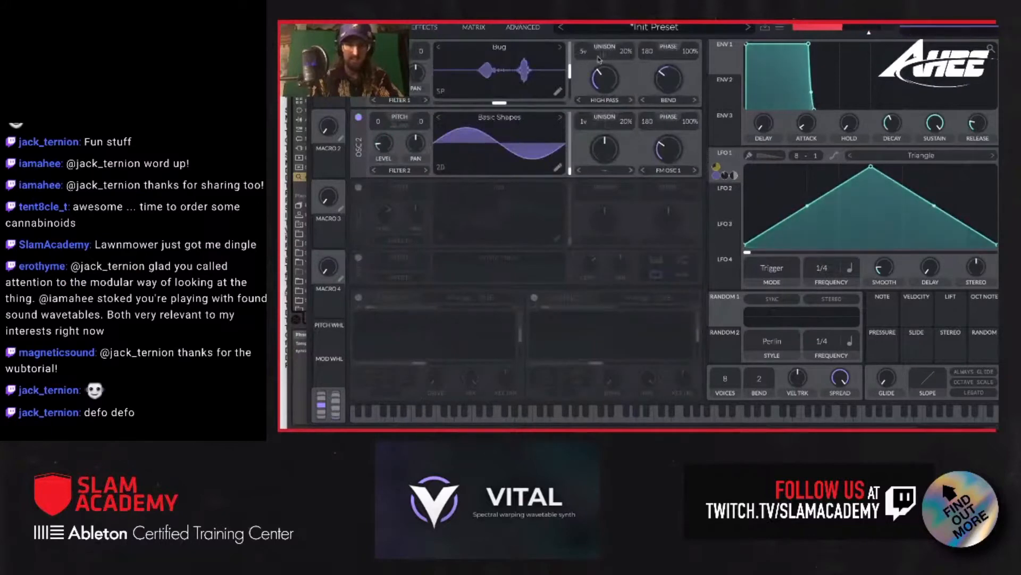
{"action": "left_click", "coordinate": [431, 27]}
{"action": "left_click", "coordinate": [359, 48]}
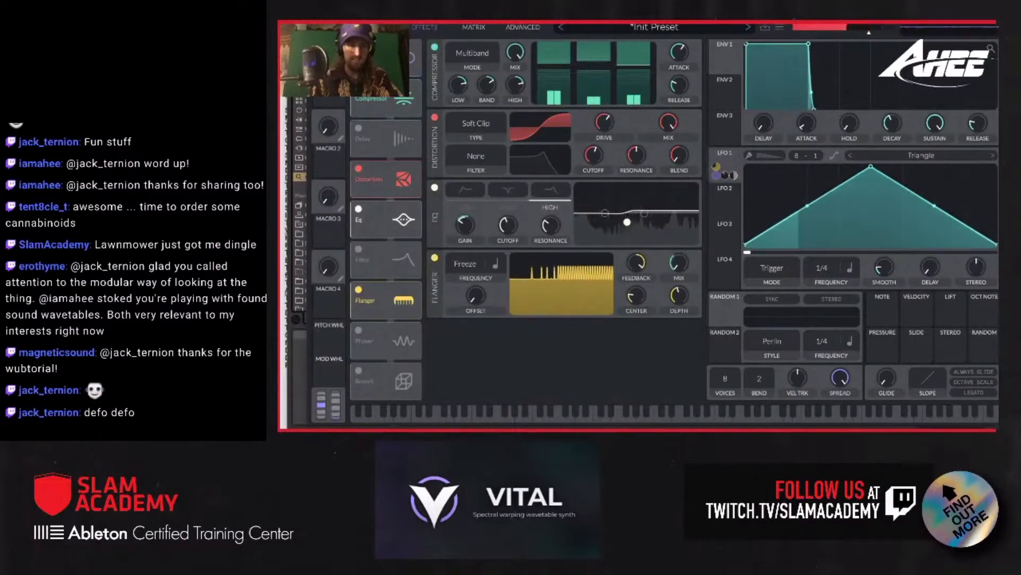
{"action": "left_click", "coordinate": [359, 48]}
{"action": "left_click", "coordinate": [376, 27]}
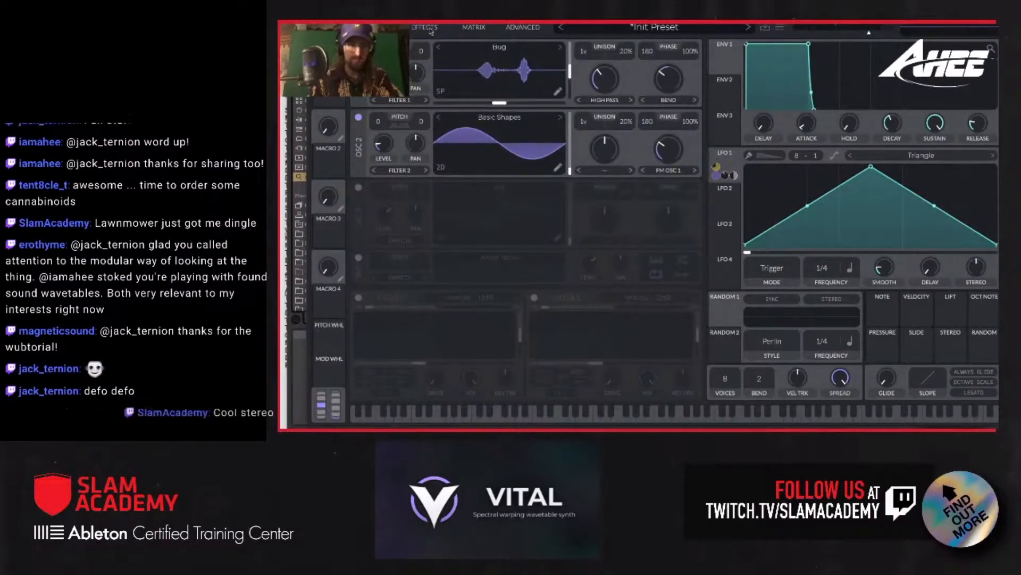
- Reset both the spectral morph and the wave morph of oscillator 1 to None
{"action": "left_click", "coordinate": [613, 101]}
{"action": "left_click", "coordinate": [615, 113]}
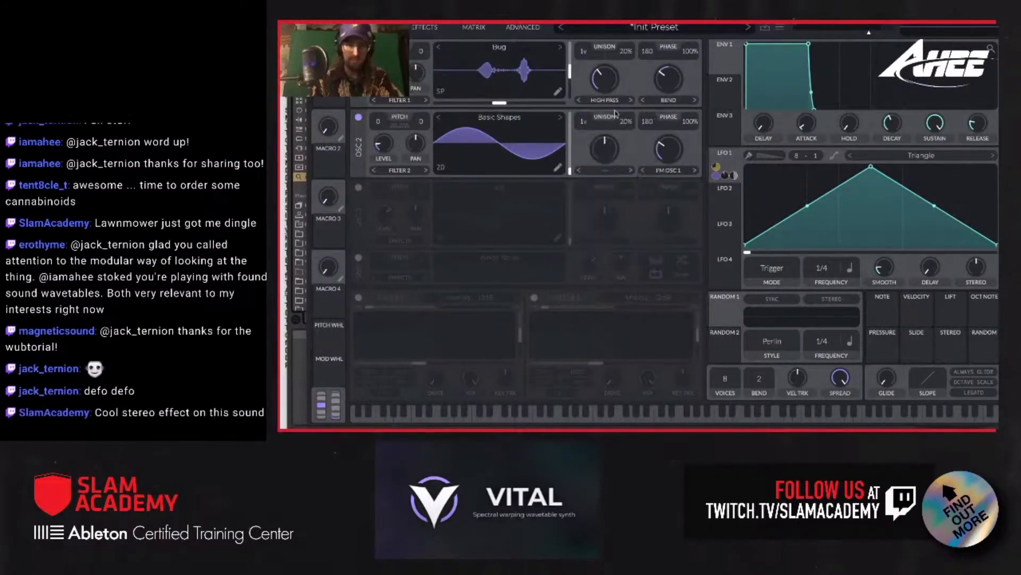
{"action": "left_click", "coordinate": [677, 101]}
{"action": "left_click", "coordinate": [675, 114]}
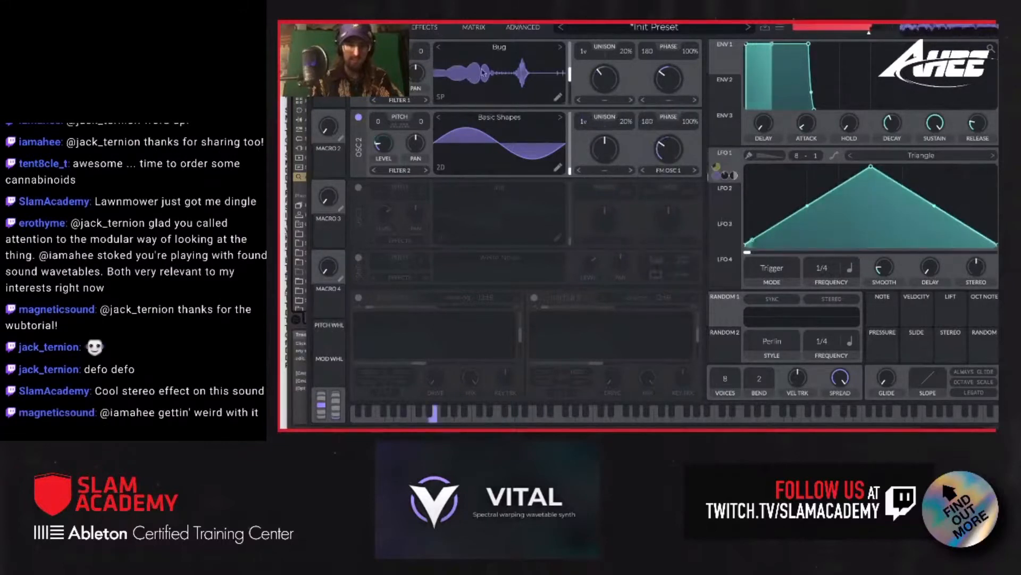
- Bypass oscillator 1 to hear oscillator 2 alone, switch it back on, and adjust oscillator 2's level
{"action": "left_click", "coordinate": [414, 27]}
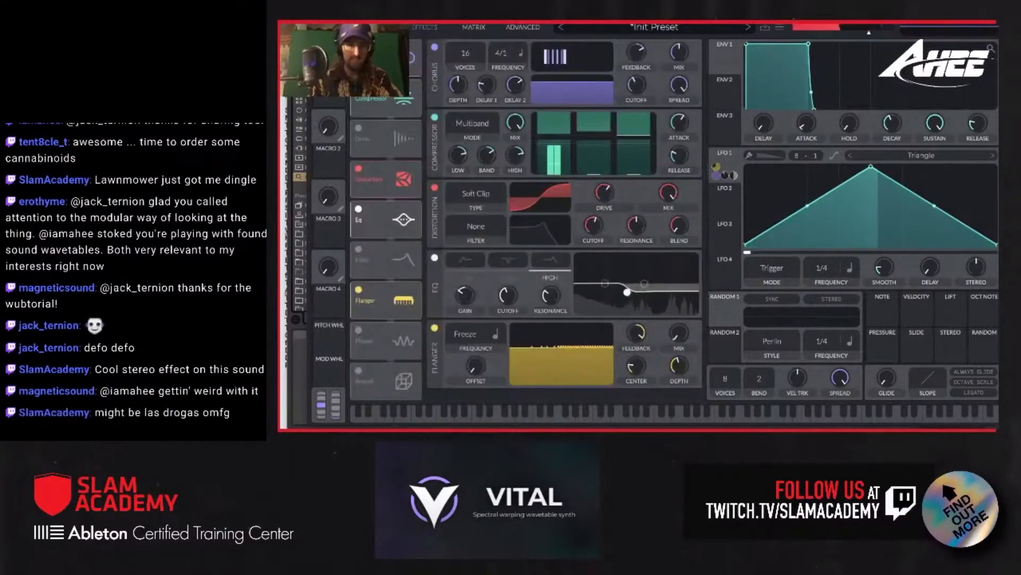
{"action": "left_click", "coordinate": [377, 27]}
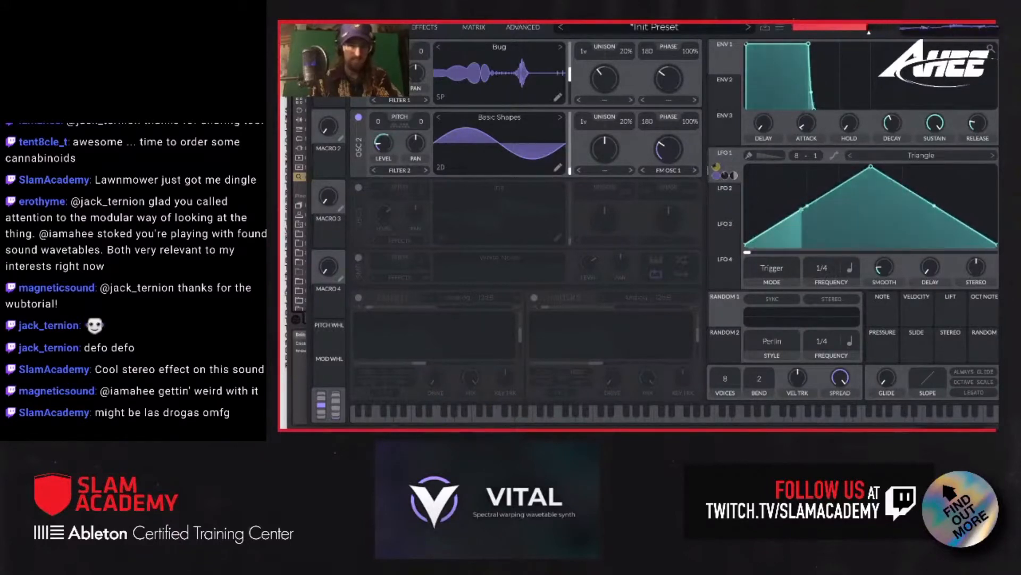
{"action": "left_click", "coordinate": [359, 47]}
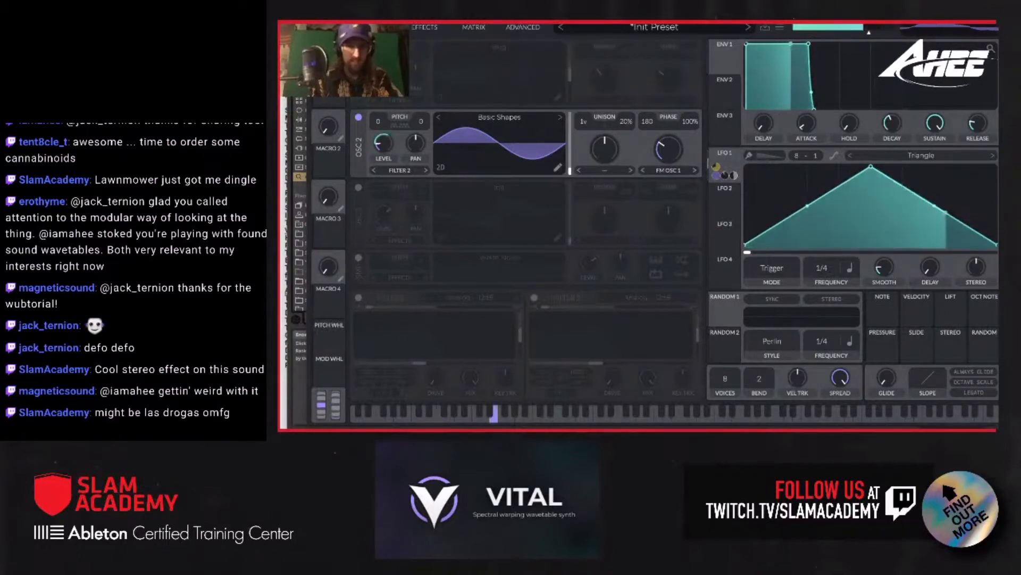
{"action": "left_click", "coordinate": [358, 47]}
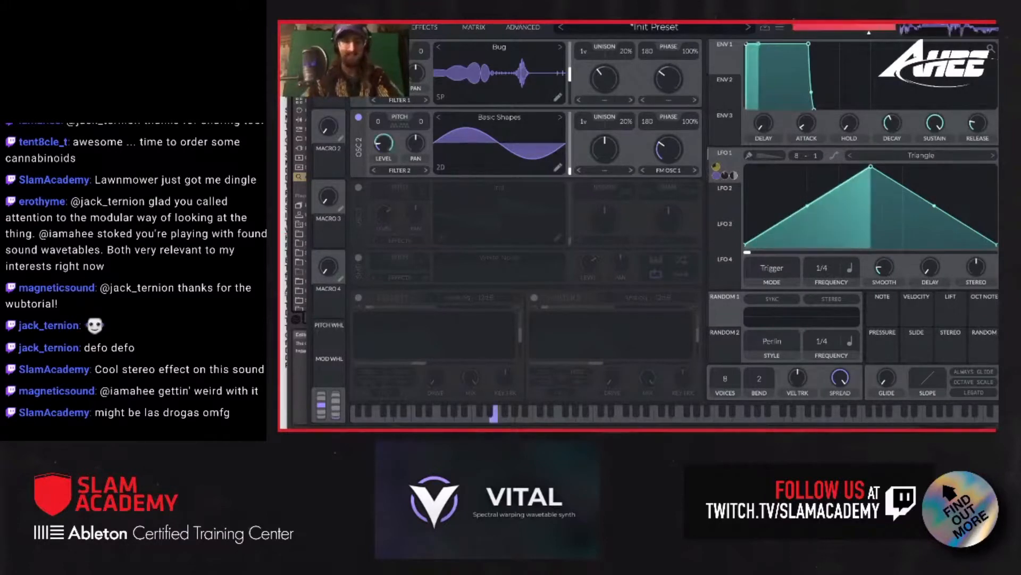
{"action": "mouse_move", "coordinate": [381, 156]}
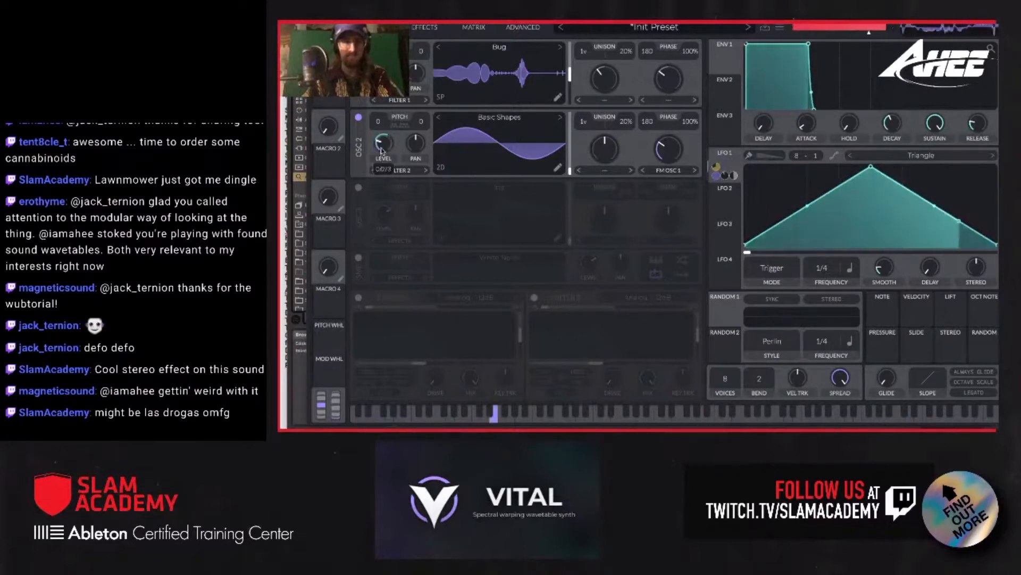
{"action": "left_click_drag", "start_coordinate": [381, 155], "coordinate": [384, 147]}
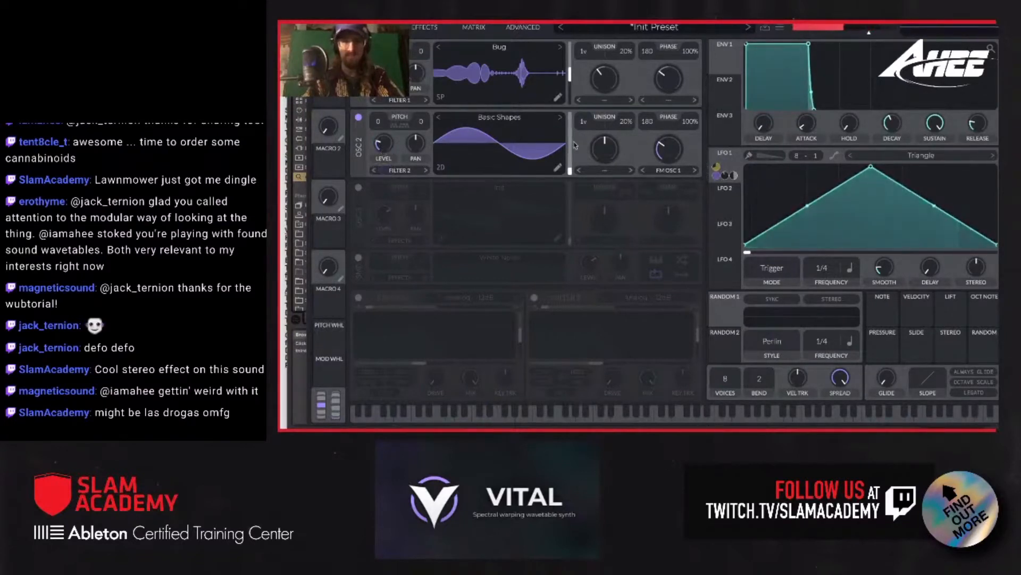
- Switch the chorus on to compare the sound, and switch it off again
{"action": "left_click", "coordinate": [435, 28]}
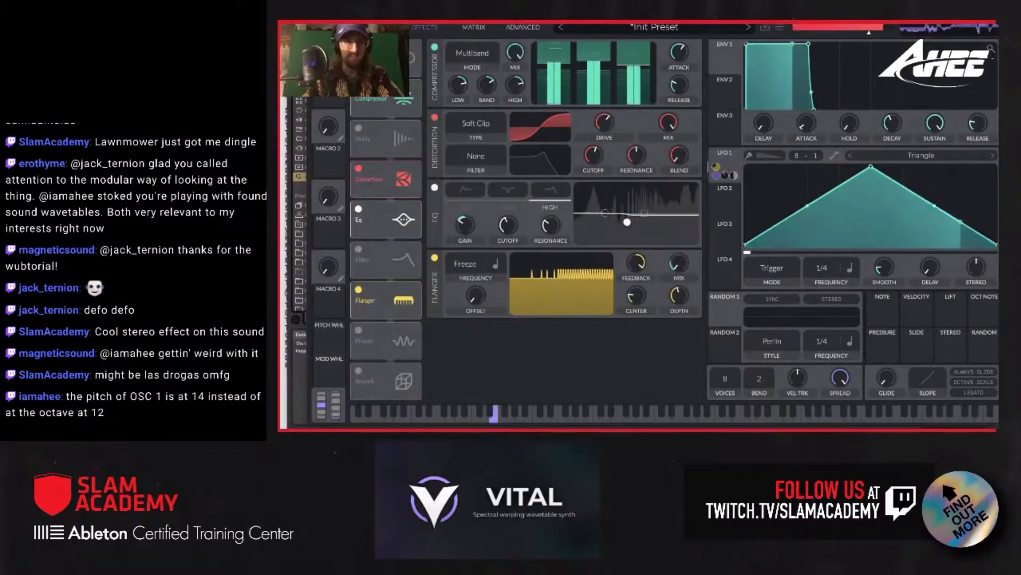
{"action": "left_click", "coordinate": [358, 47]}
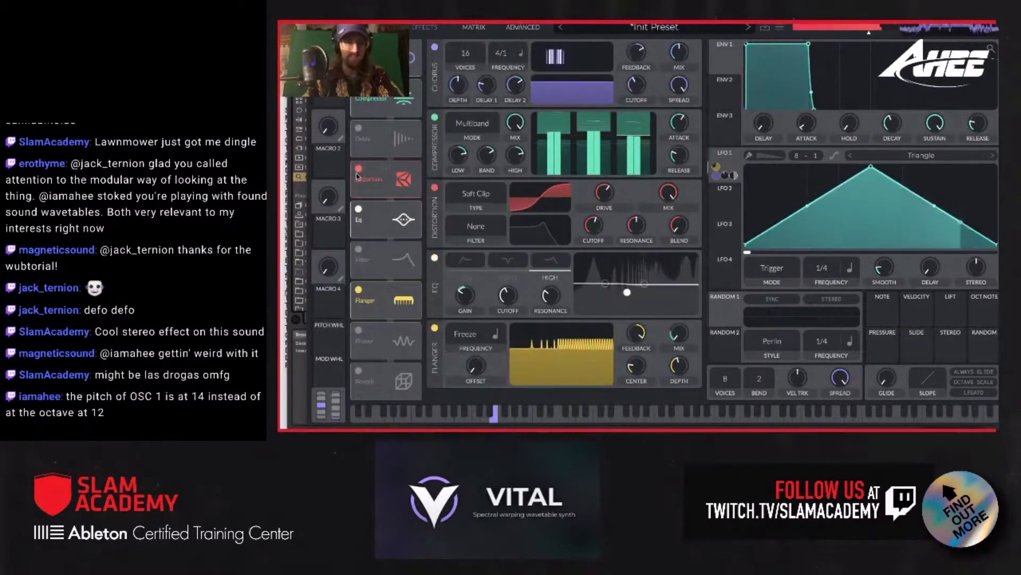
{"action": "left_click", "coordinate": [359, 47]}
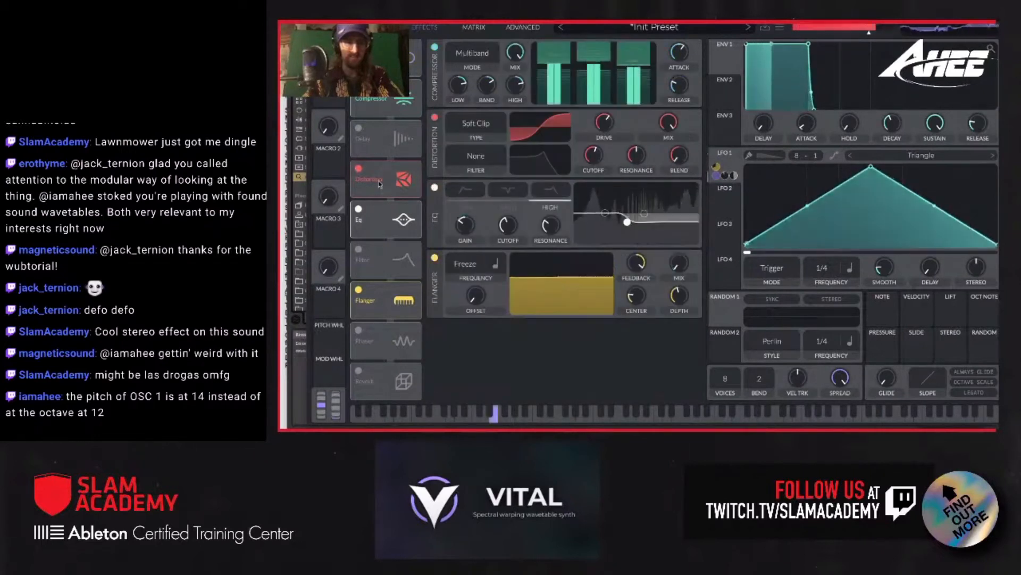
- Raise the distortion drive, try the Linear Fold type, and set the distortion type to Hard Clip
{"action": "left_click_drag", "start_coordinate": [602, 126], "coordinate": [600, 111]}
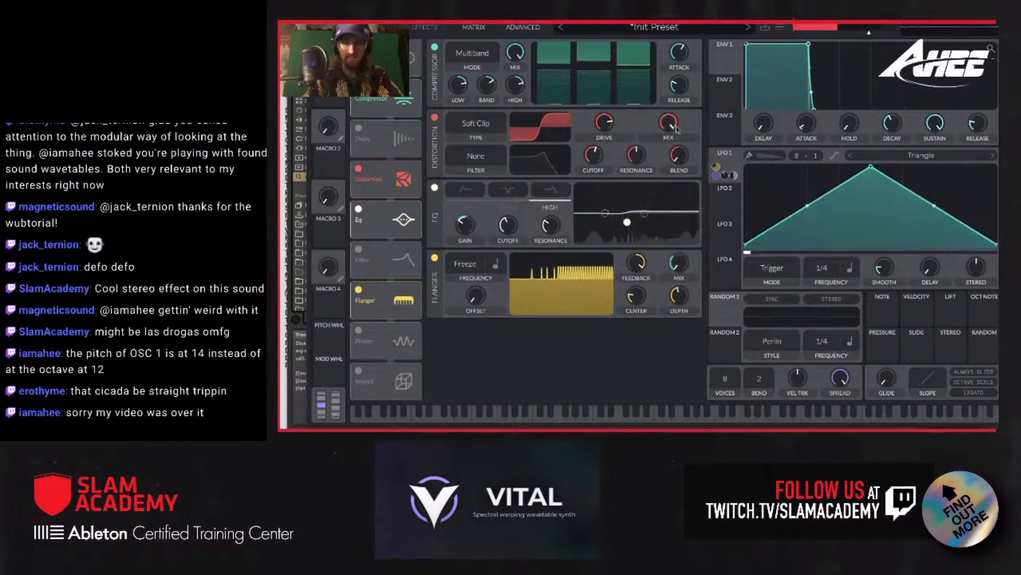
{"action": "left_click", "coordinate": [478, 126]}
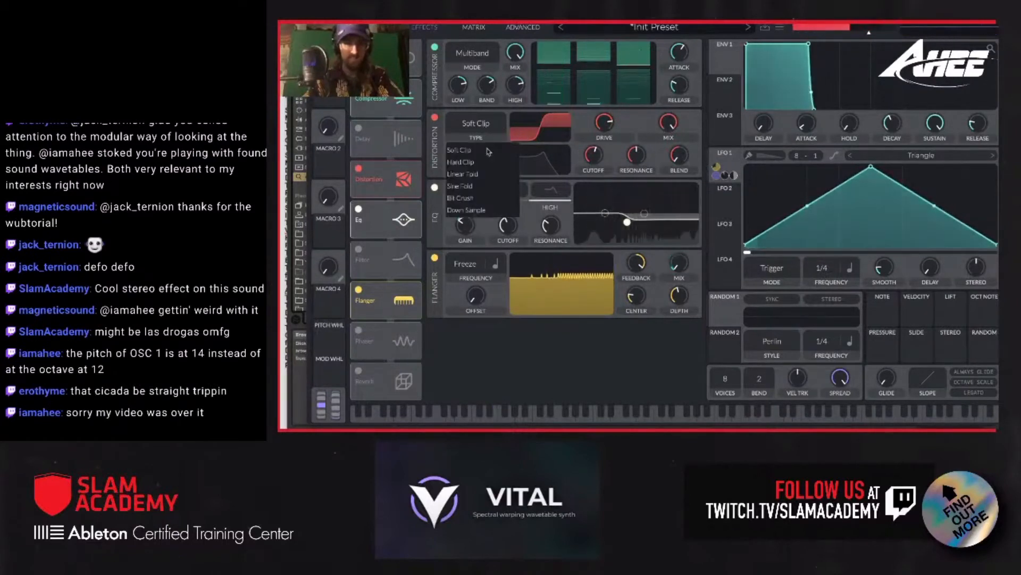
{"action": "left_click", "coordinate": [479, 174]}
{"action": "left_click", "coordinate": [481, 126]}
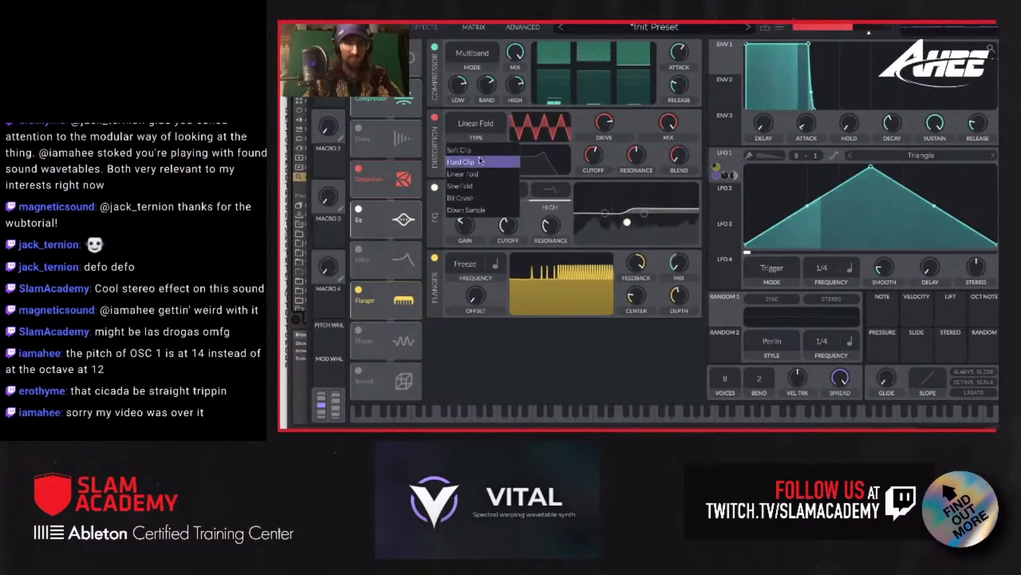
{"action": "left_click", "coordinate": [478, 161]}
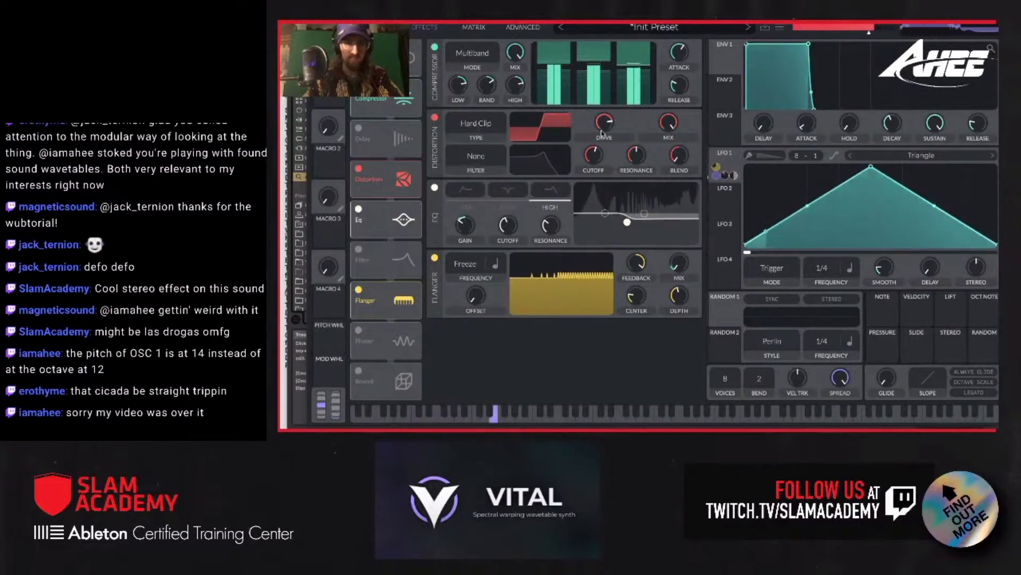
- Fine-tune the distortion drive, and switch on filter 2 with the Comb model in its Low High Comb style
{"action": "left_click_drag", "start_coordinate": [605, 136], "coordinate": [605, 132]}
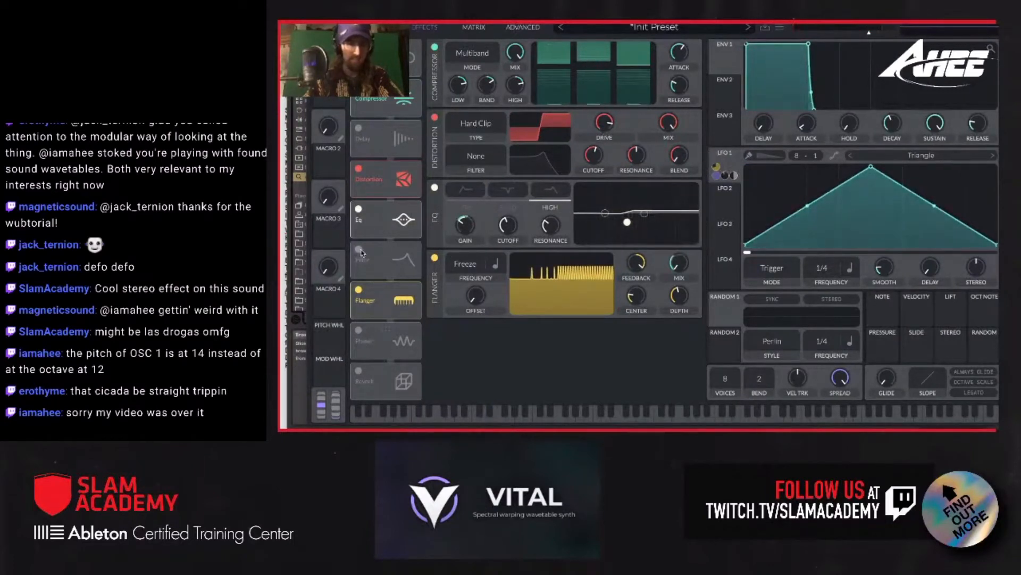
{"action": "left_click", "coordinate": [375, 27]}
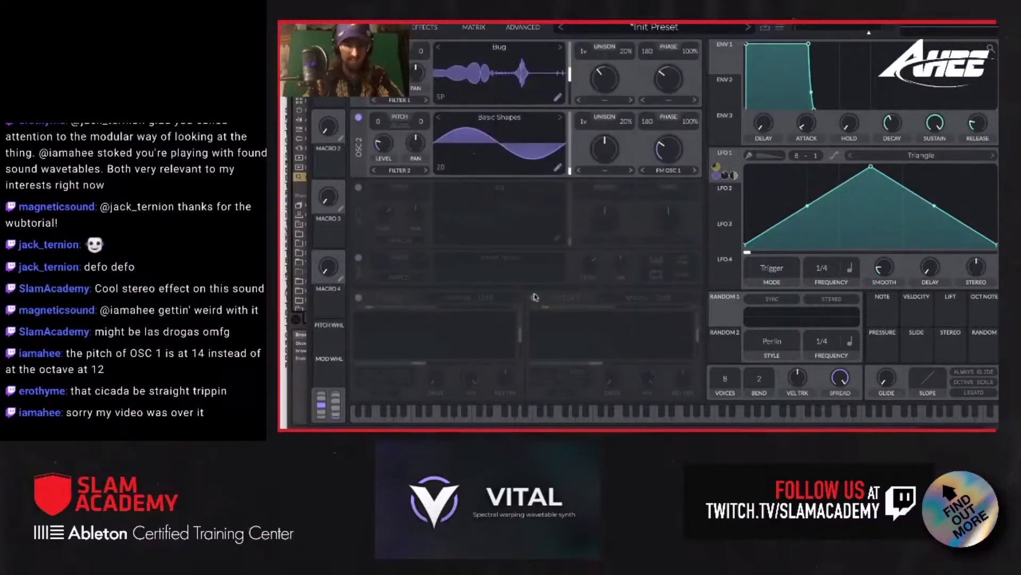
{"action": "left_click", "coordinate": [534, 296]}
{"action": "left_click", "coordinate": [632, 298]}
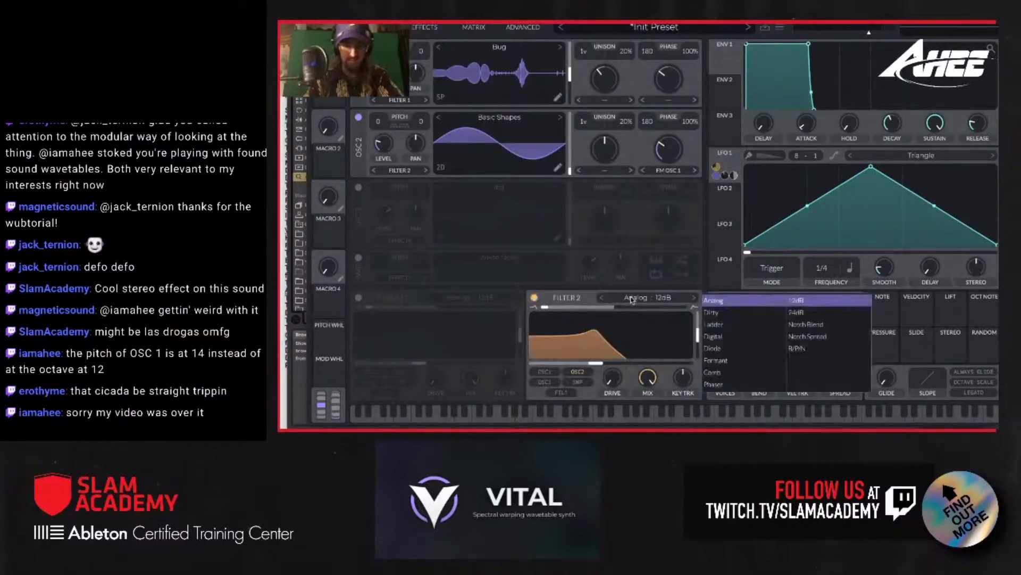
{"action": "left_click", "coordinate": [726, 373]}
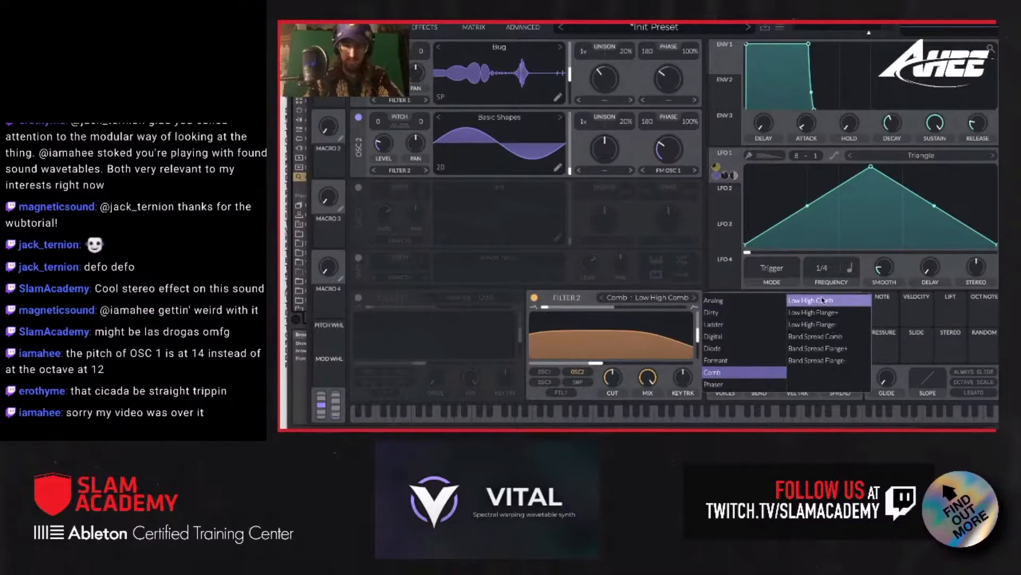
{"action": "left_click", "coordinate": [690, 343]}
- Modulate filter 2's mix with LFO 1, tune its resonance, cut and cutoff (about 46 semitones), and compare the sound with the filter bypassed
{"action": "mouse_move", "coordinate": [699, 339]}
{"action": "left_mouse_down"}
{"action": "mouse_move", "coordinate": [698, 320]}
{"action": "mouse_move", "coordinate": [698, 334]}
{"action": "left_mouse_up"}
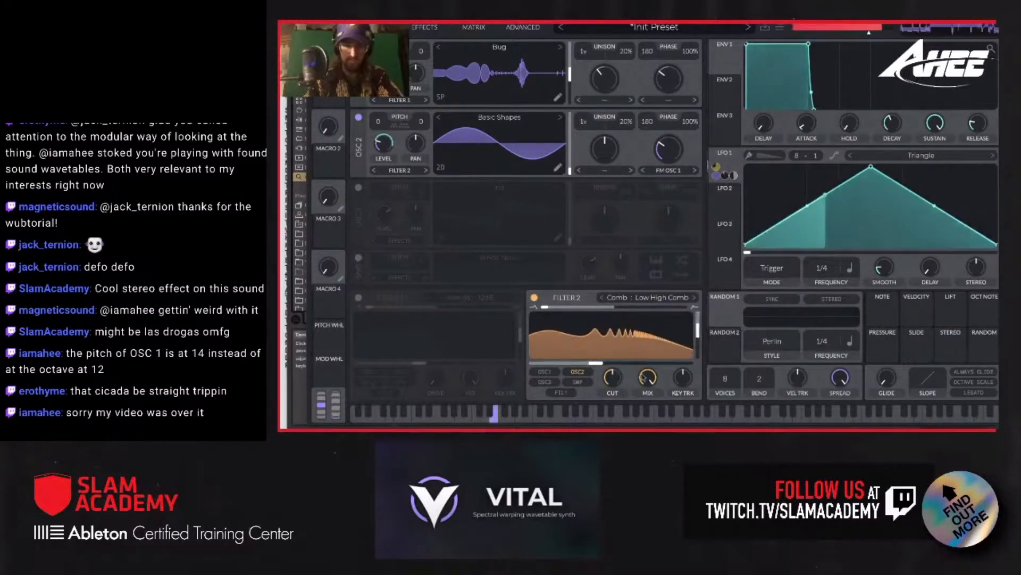
{"action": "left_click_drag", "start_coordinate": [727, 174], "coordinate": [650, 353]}
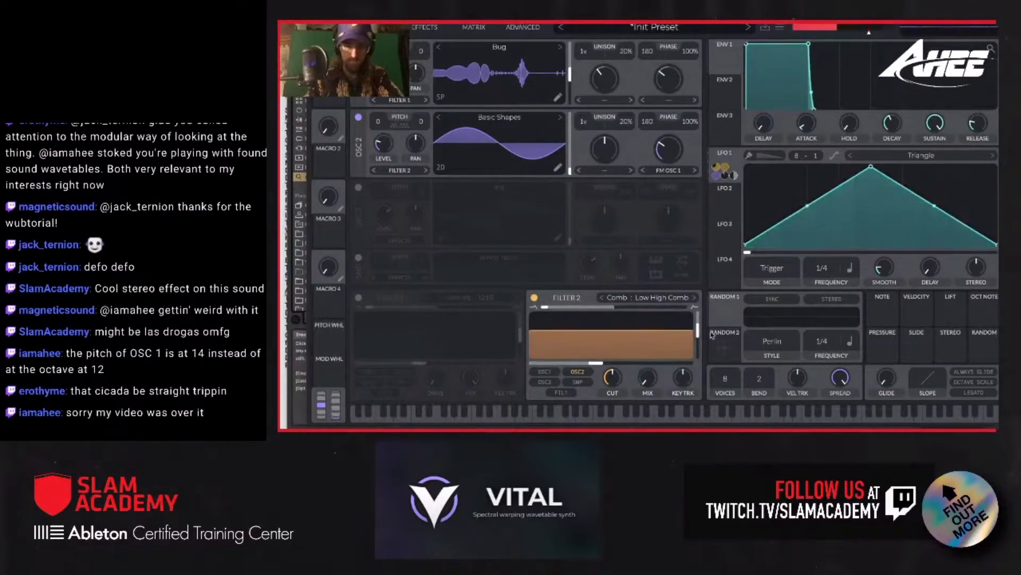
{"action": "left_click_drag", "start_coordinate": [698, 330], "coordinate": [699, 313]}
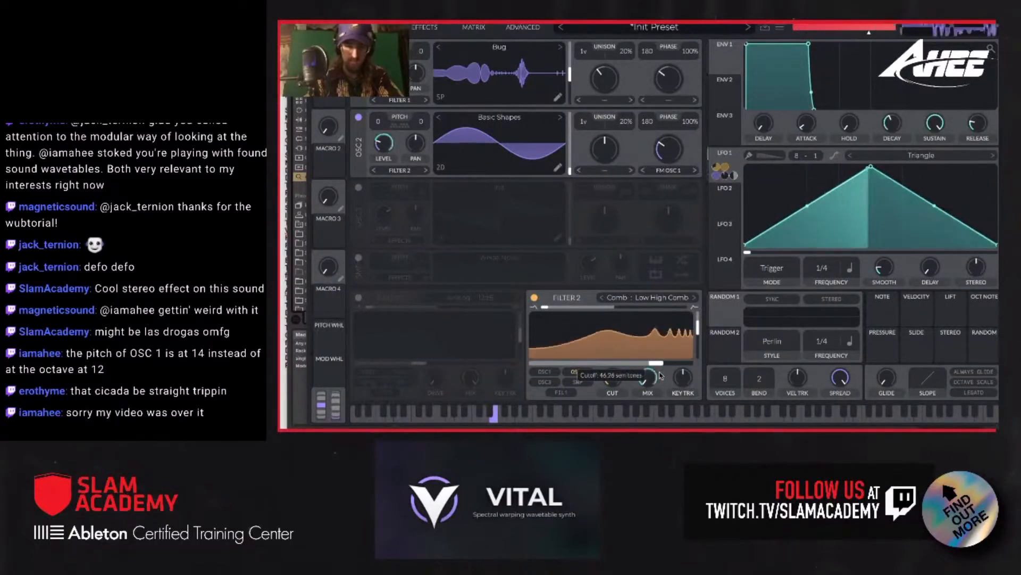
{"action": "left_click_drag", "start_coordinate": [544, 307], "coordinate": [557, 324]}
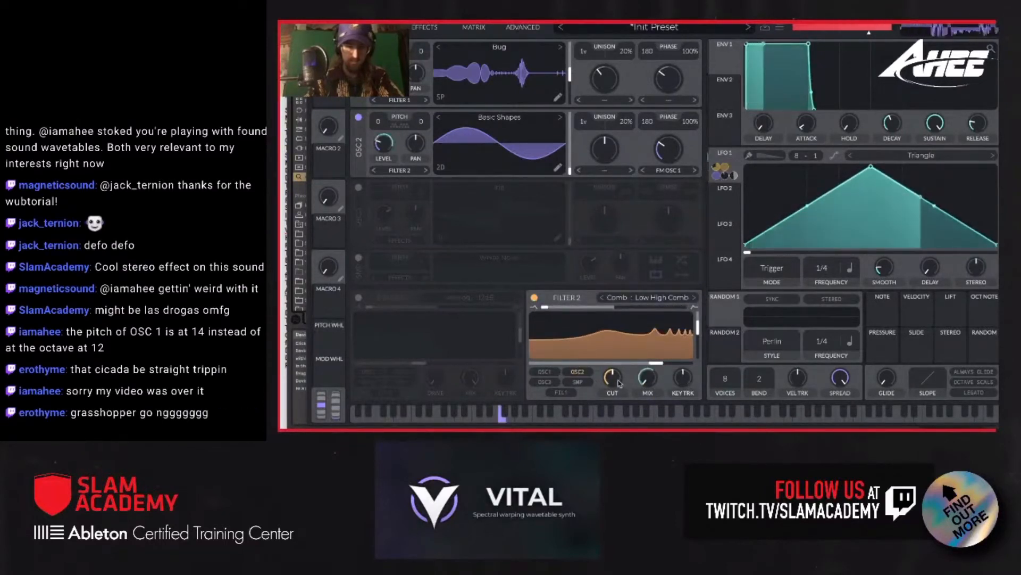
{"action": "mouse_move", "coordinate": [612, 379]}
{"action": "left_mouse_down"}
{"action": "mouse_move", "coordinate": [620, 350]}
{"action": "mouse_move", "coordinate": [615, 382]}
{"action": "left_mouse_up"}
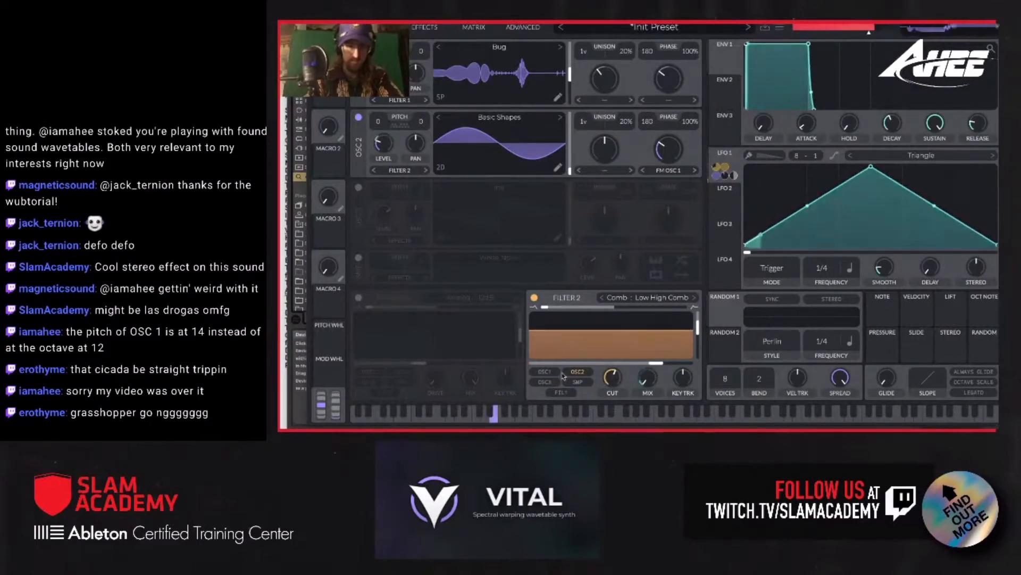
{"action": "left_click", "coordinate": [534, 297]}
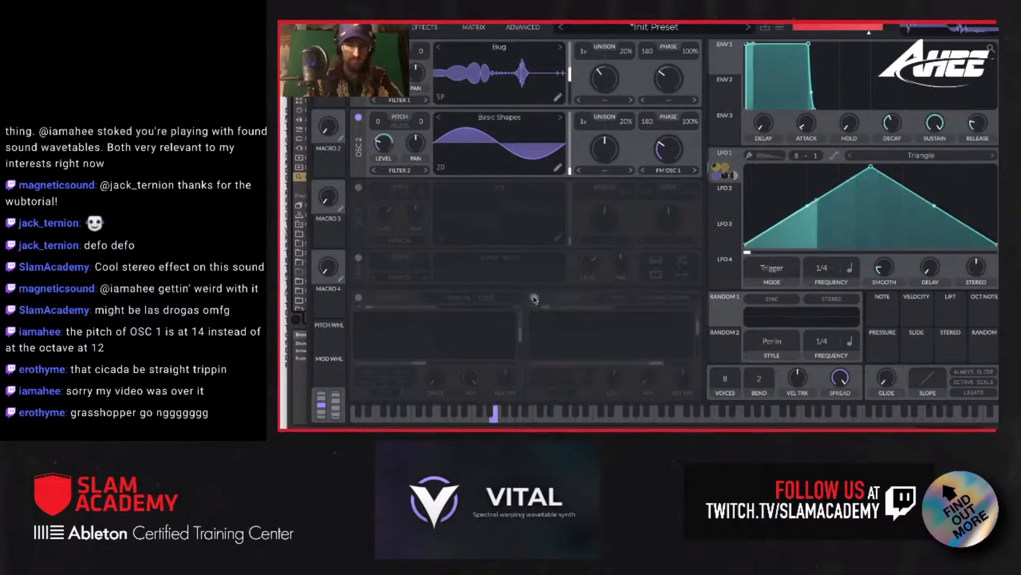
{"action": "left_click", "coordinate": [534, 297]}
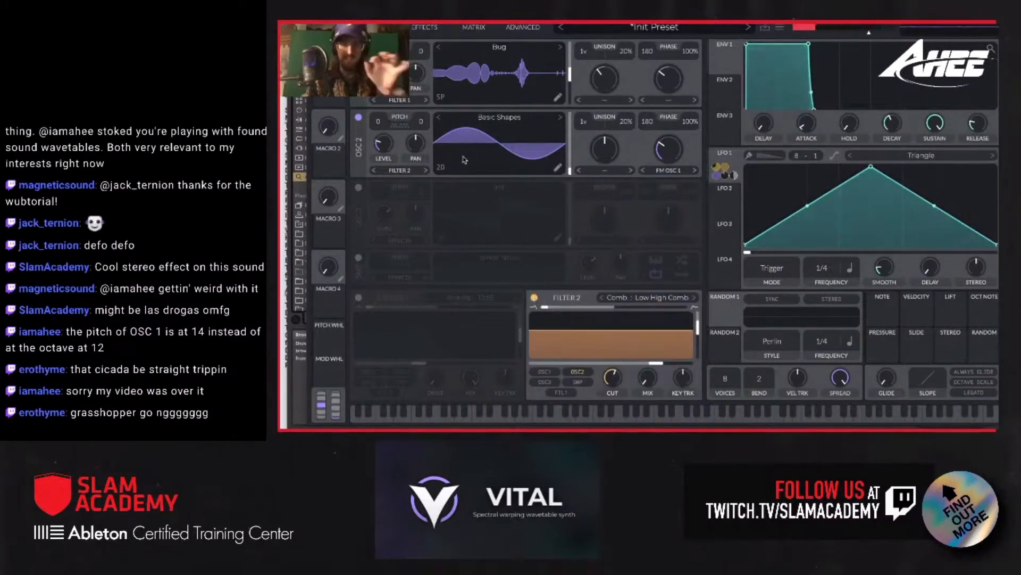
- Assign LFO 1 to the gain of the EQ's low band and adjust the modulation amount
{"action": "left_click", "coordinate": [417, 28]}
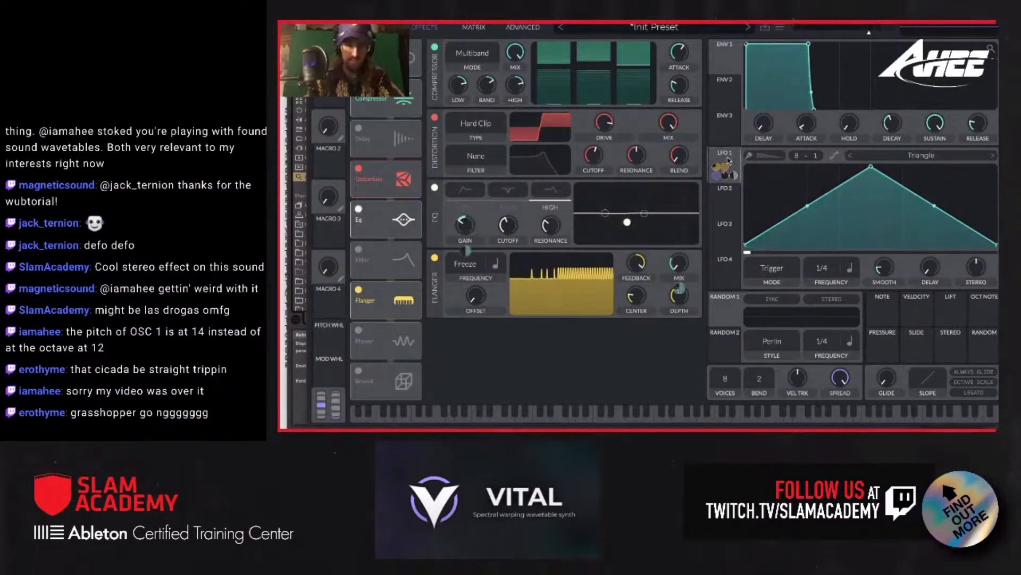
{"action": "left_click", "coordinate": [466, 191]}
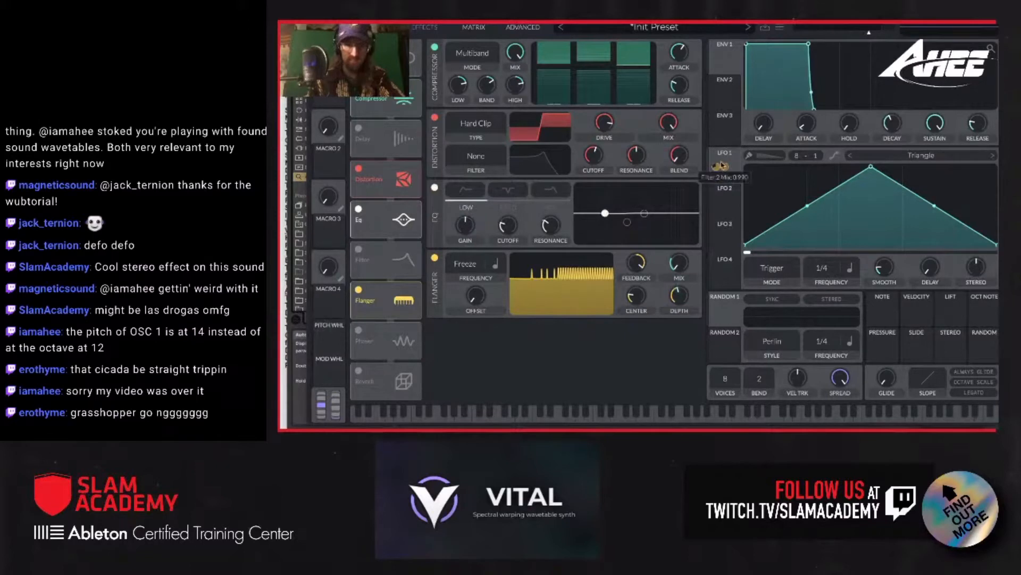
{"action": "left_click_drag", "start_coordinate": [724, 167], "coordinate": [463, 224]}
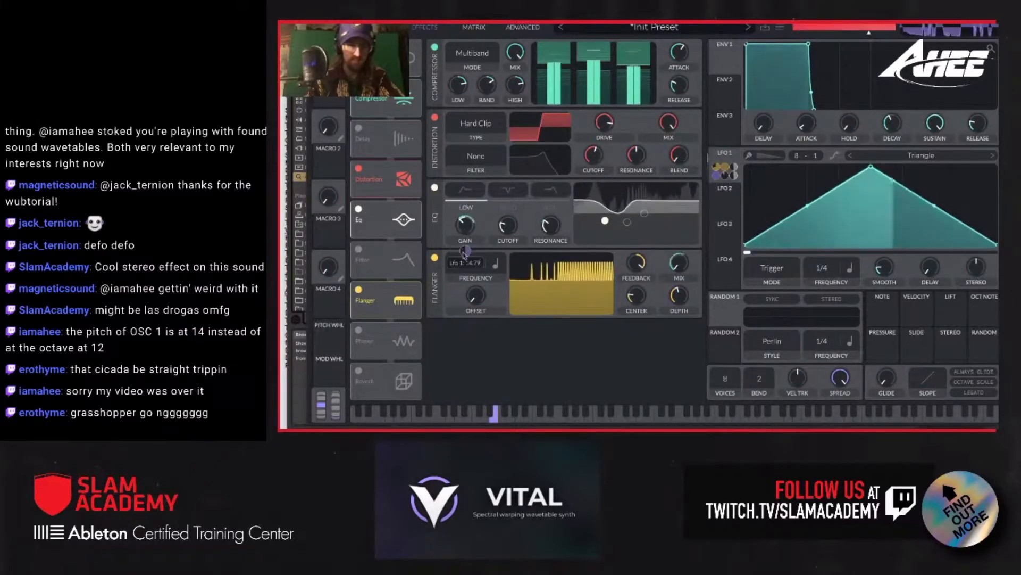
{"action": "left_click_drag", "start_coordinate": [465, 252], "coordinate": [465, 261]}
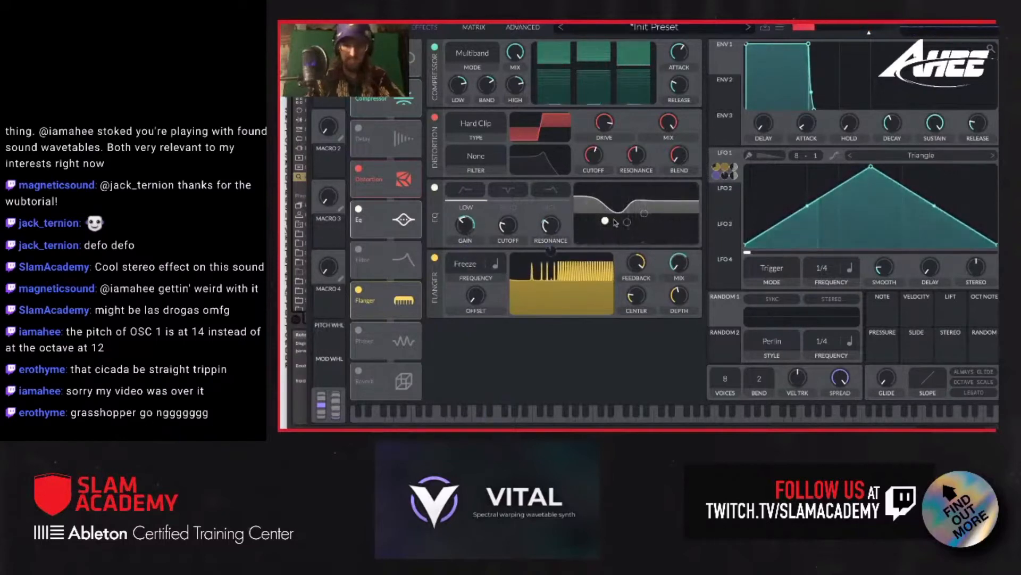
- Reshape the EQ curve by repositioning its high, mid and low band points, and slightly lower the synth's output volume
{"action": "left_click_drag", "start_coordinate": [626, 223], "coordinate": [622, 229]}
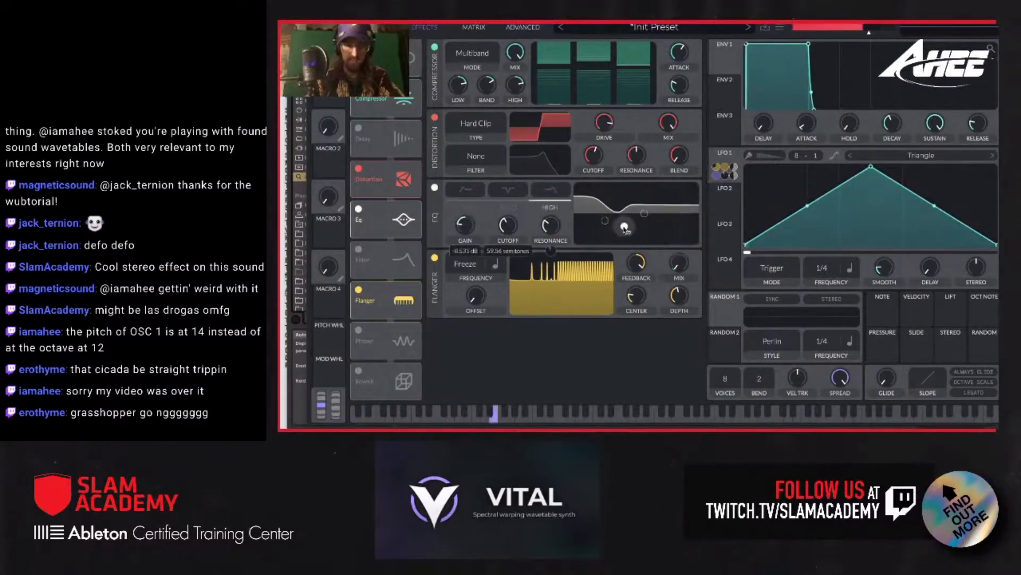
{"action": "left_click", "coordinate": [642, 215]}
{"action": "left_click_drag", "start_coordinate": [640, 221], "coordinate": [605, 218]}
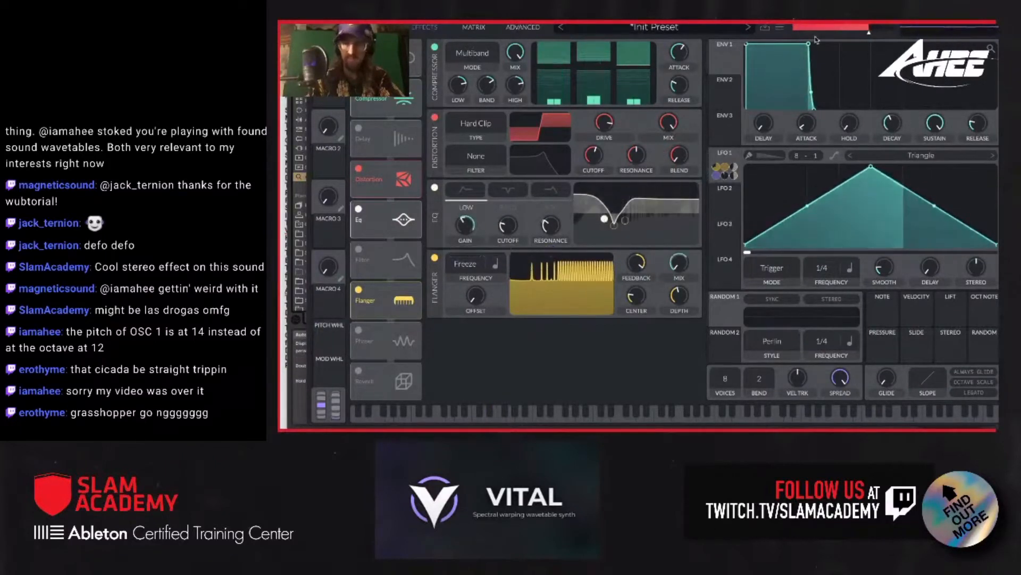
{"action": "left_click_drag", "start_coordinate": [868, 34], "coordinate": [860, 36]}
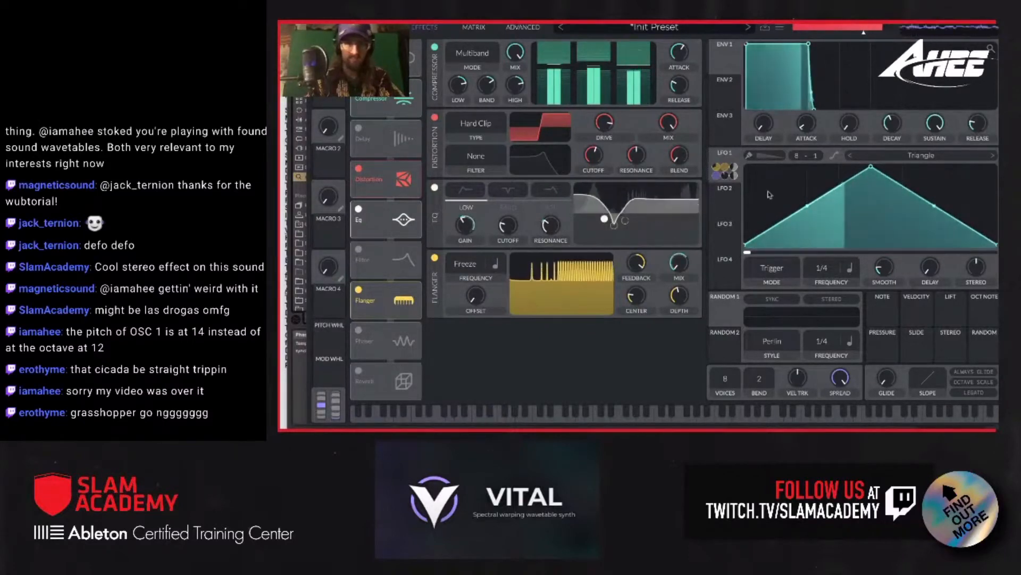
- Compare LFO 1's Triangle shape with straight and smoothed curves, and leave smoothing on
{"action": "left_click", "coordinate": [376, 27]}
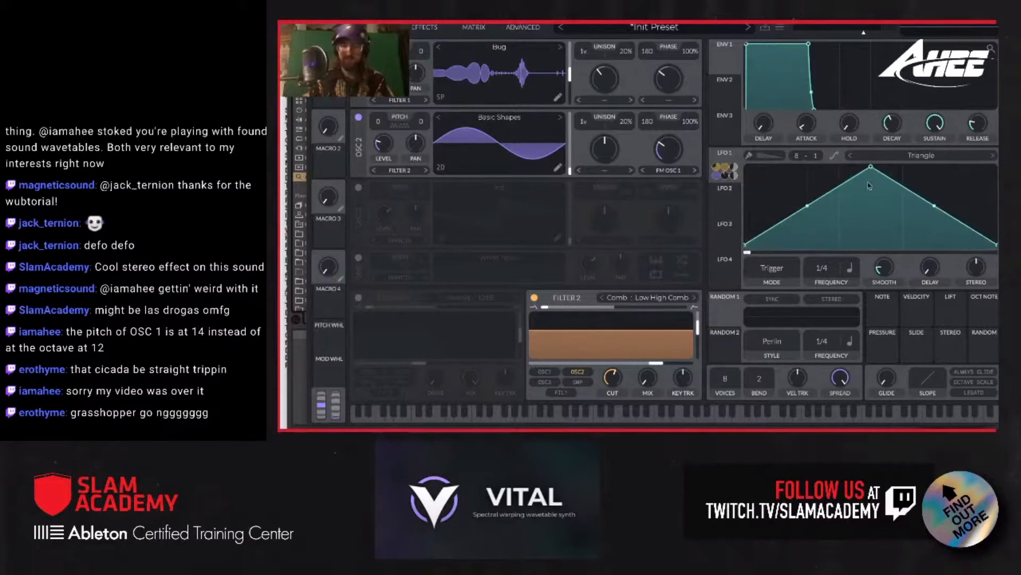
{"action": "left_click", "coordinate": [833, 156]}
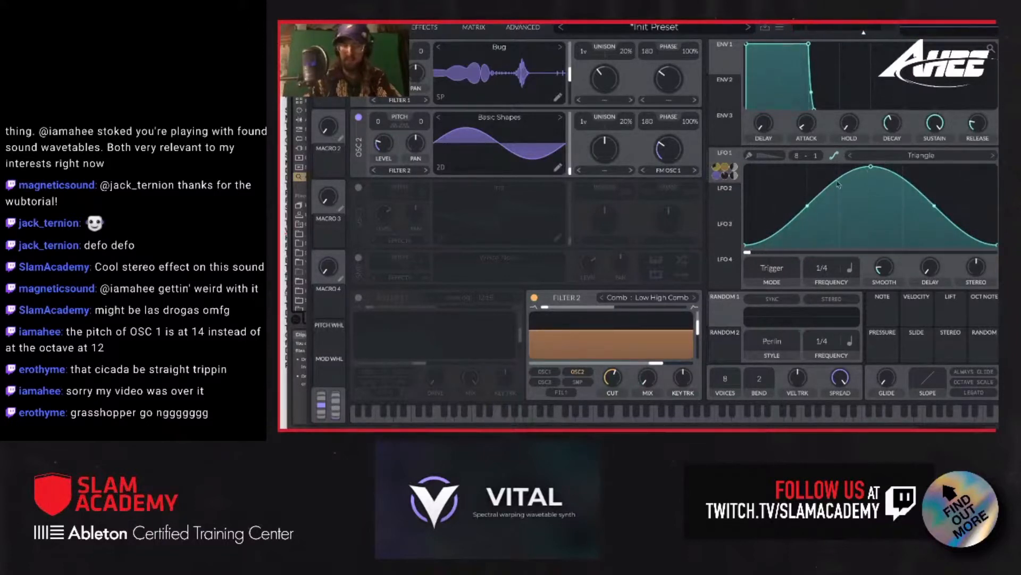
{"action": "left_click", "coordinate": [834, 156]}
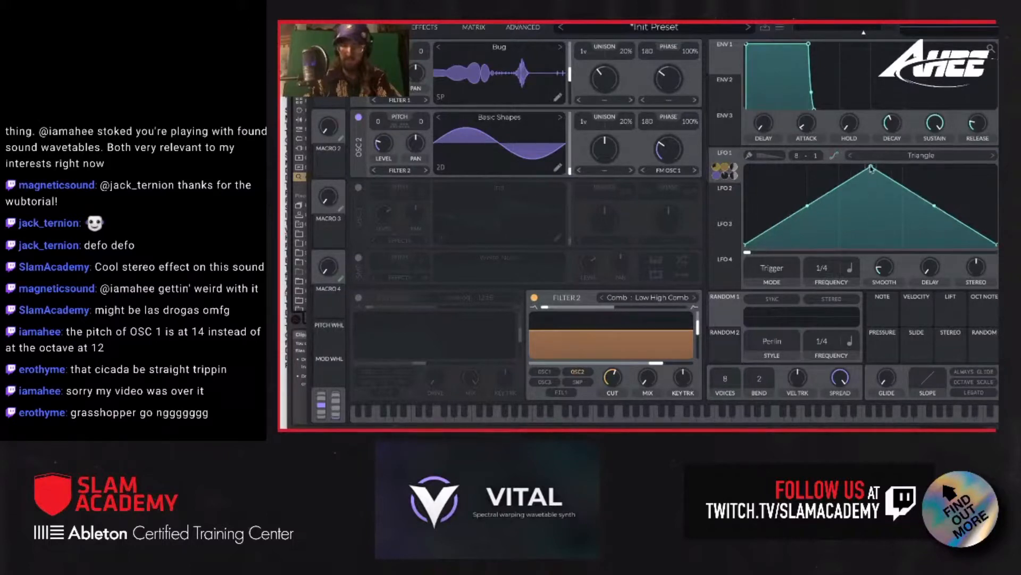
{"action": "left_click", "coordinate": [834, 156]}
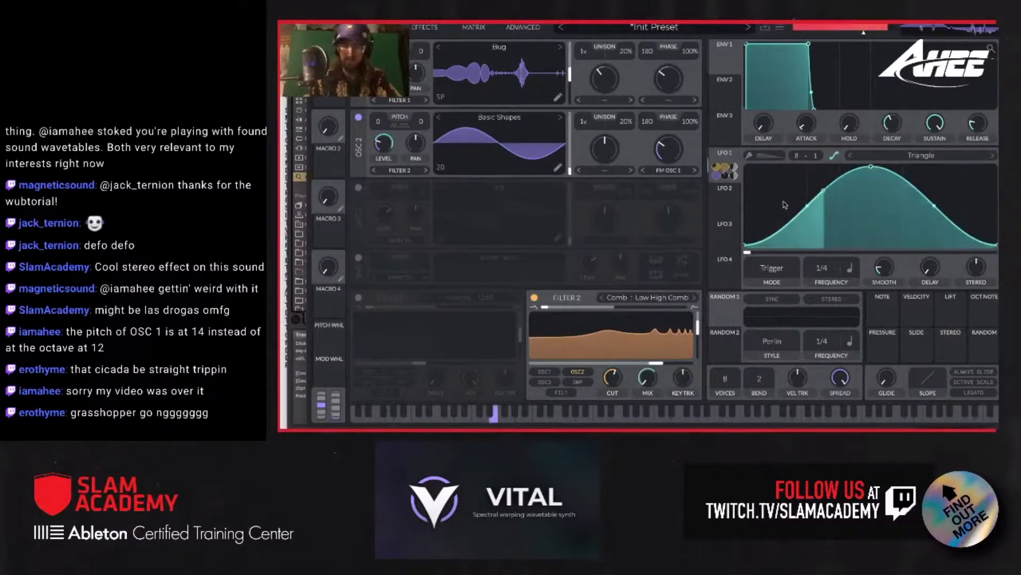
- Save the sound as a preset named "Wub - Bug Rager 1"
{"action": "left_click", "coordinate": [766, 30]}
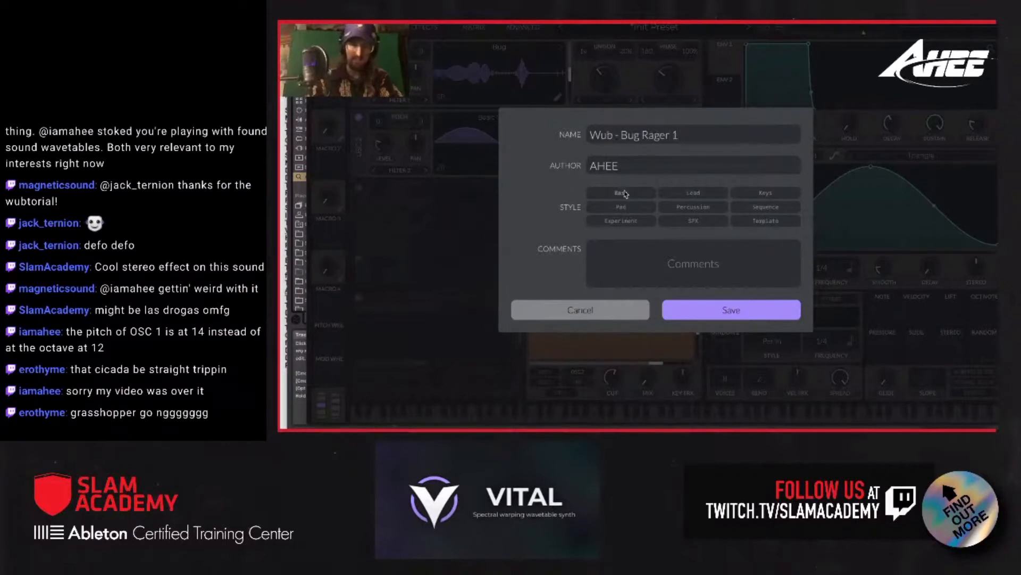
{"action": "left_click", "coordinate": [737, 315]}
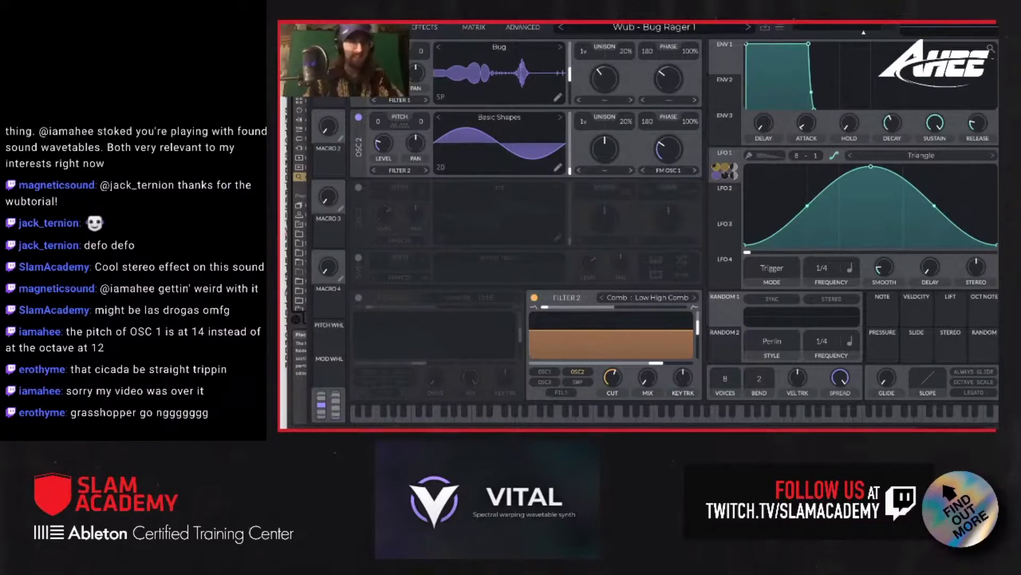
- Uncover the sample browser, preview the bug samples, and load the Crazy Loud Bug sample as oscillator 1's wavetable
{"action": "left_click_drag", "start_coordinate": [500, 24], "coordinate": [639, 24]}
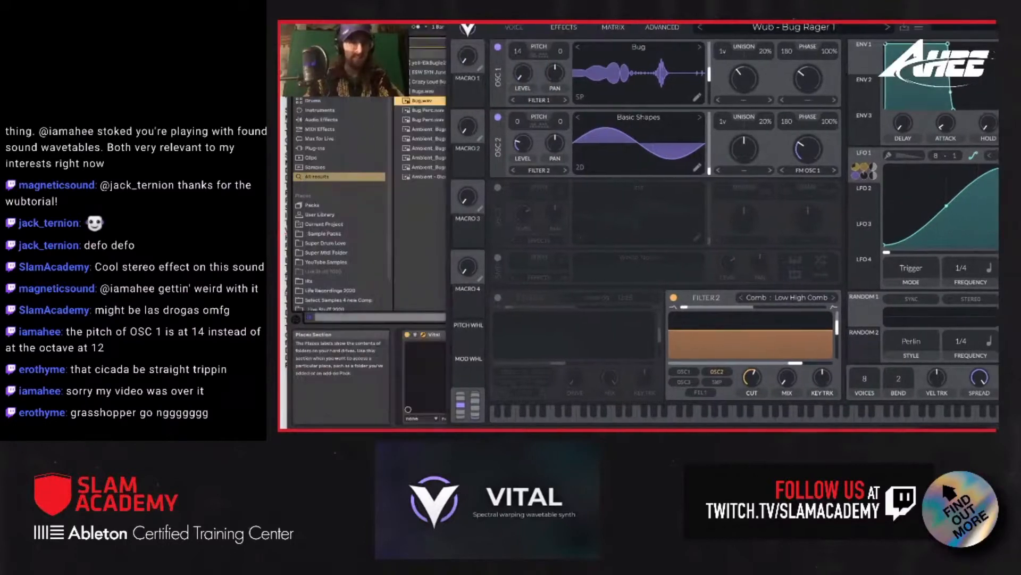
{"action": "left_click", "coordinate": [423, 91]}
{"action": "left_click", "coordinate": [420, 82]}
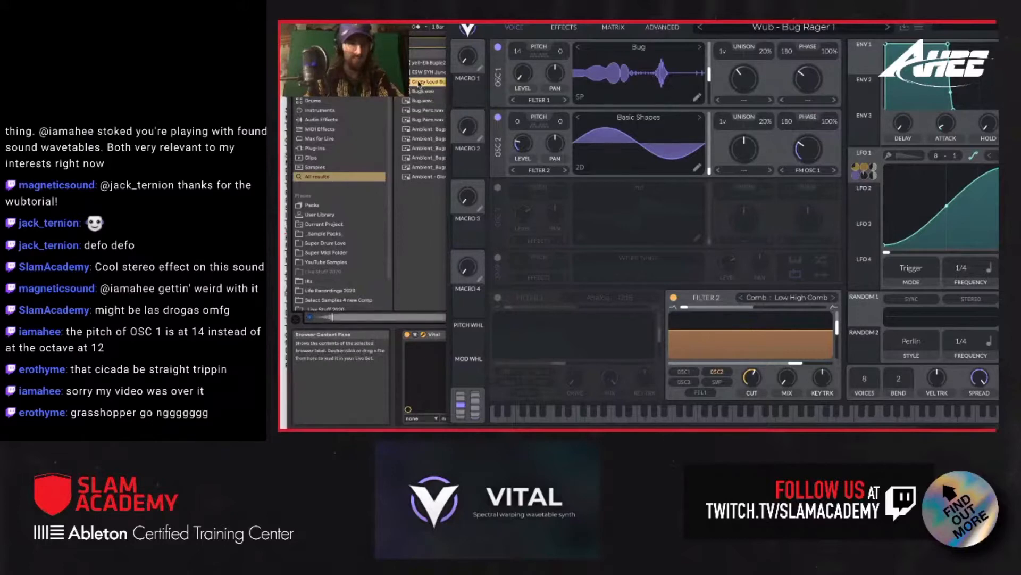
{"action": "left_click_drag", "start_coordinate": [659, 38], "coordinate": [642, 60]}
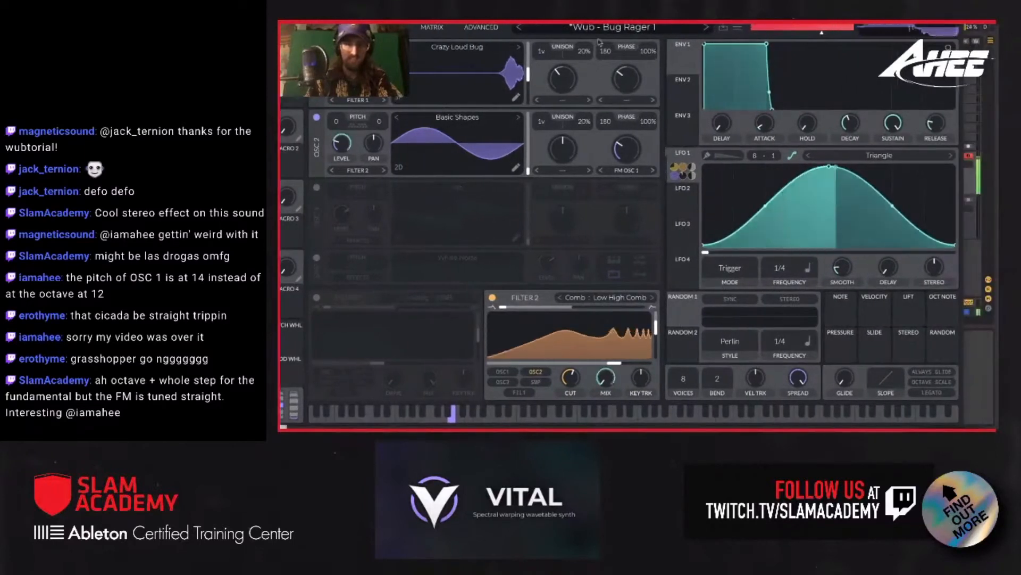
- Adjust oscillator 2's FM Osc 1 amount and its LFO 1 modulation depth, and compare the sound with oscillator 1 bypassed
{"action": "left_click", "coordinate": [630, 155]}
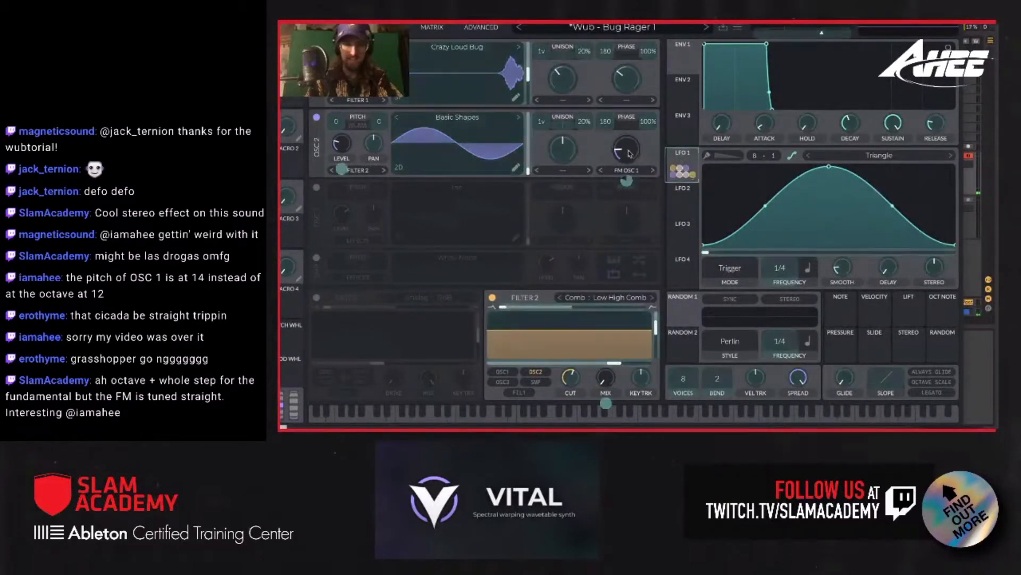
{"action": "left_click", "coordinate": [627, 181]}
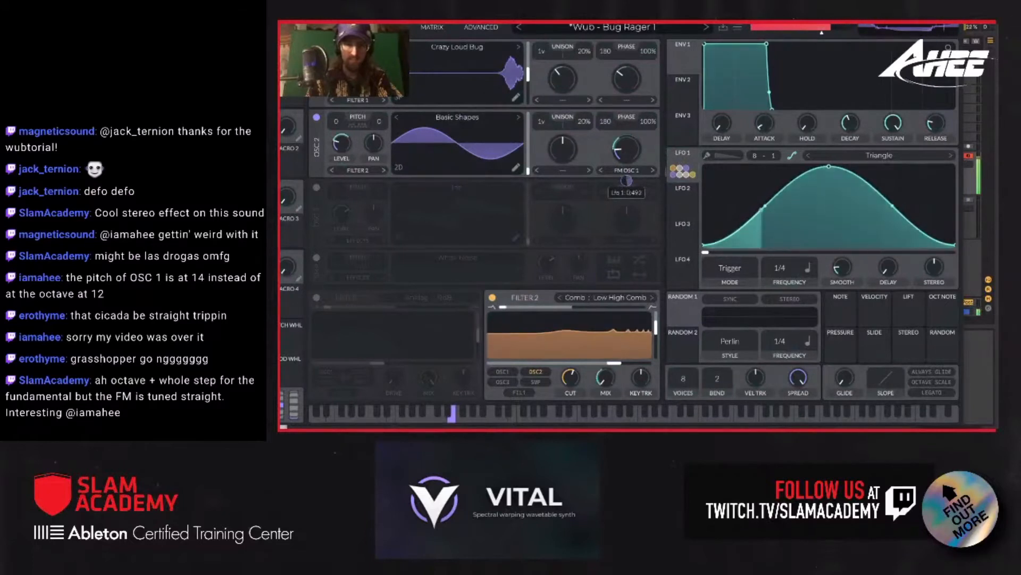
{"action": "left_click_drag", "start_coordinate": [625, 147], "coordinate": [624, 137]}
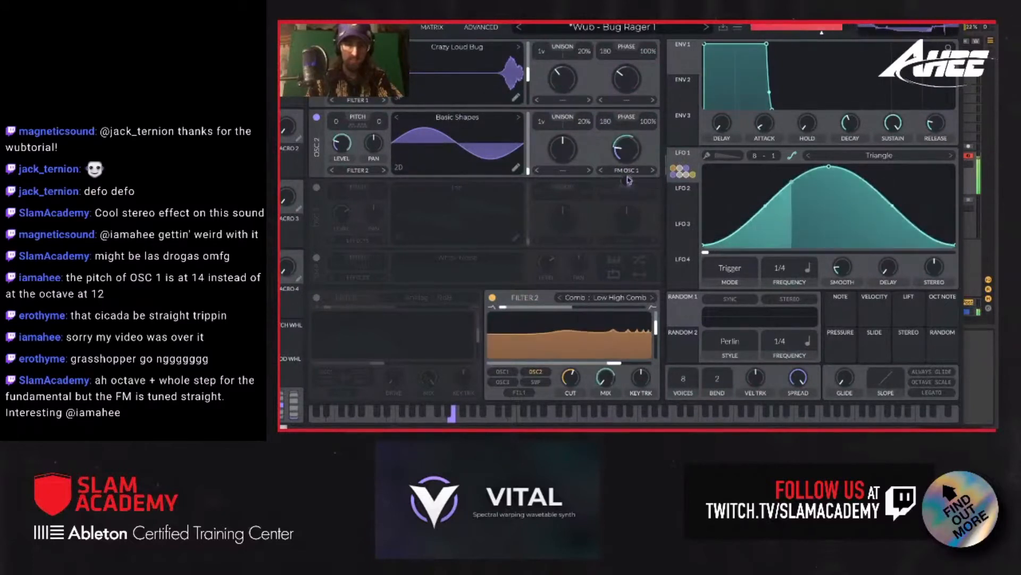
{"action": "left_click_drag", "start_coordinate": [626, 181], "coordinate": [624, 163]}
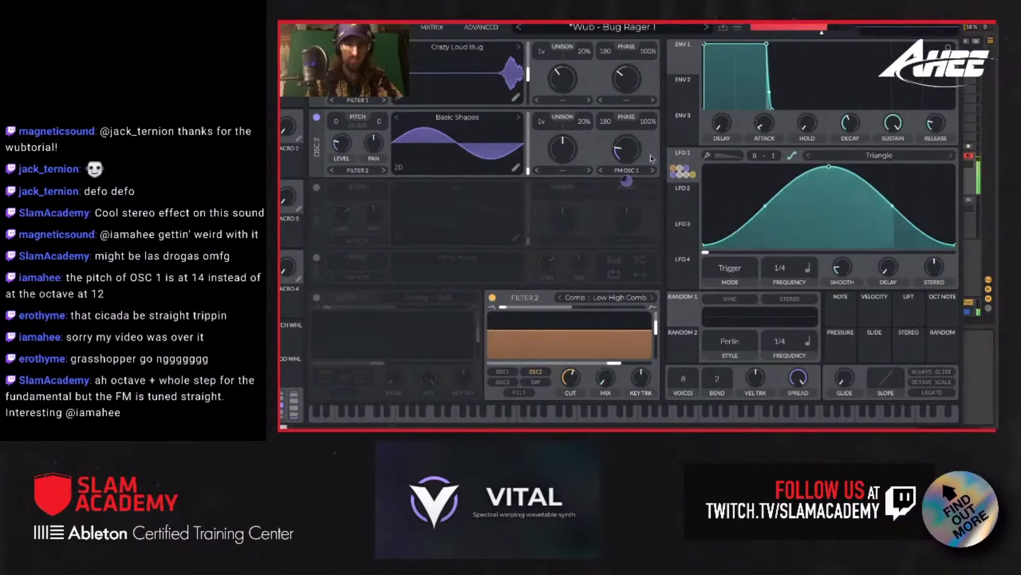
{"action": "left_click", "coordinate": [316, 46]}
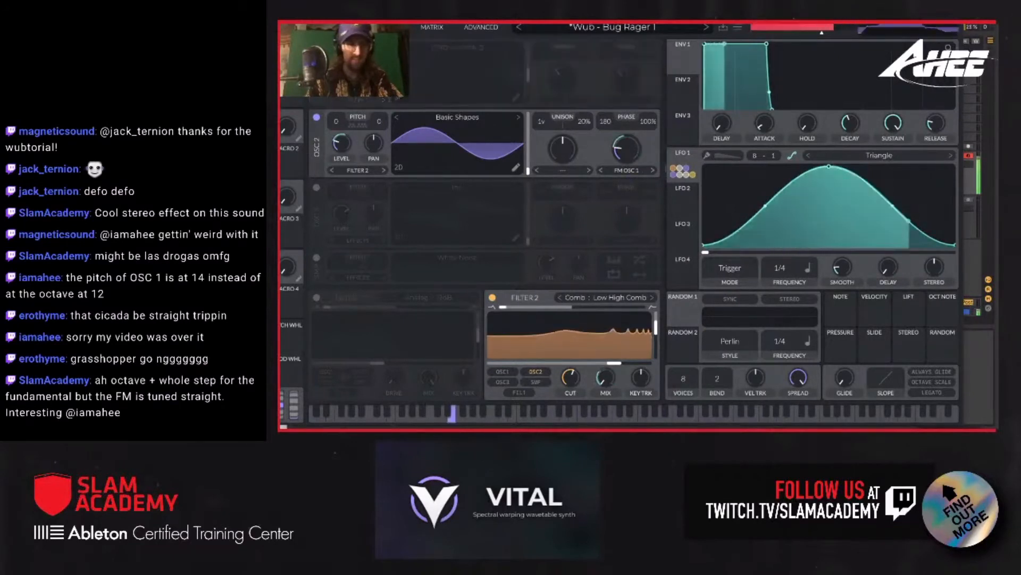
{"action": "left_click", "coordinate": [317, 46]}
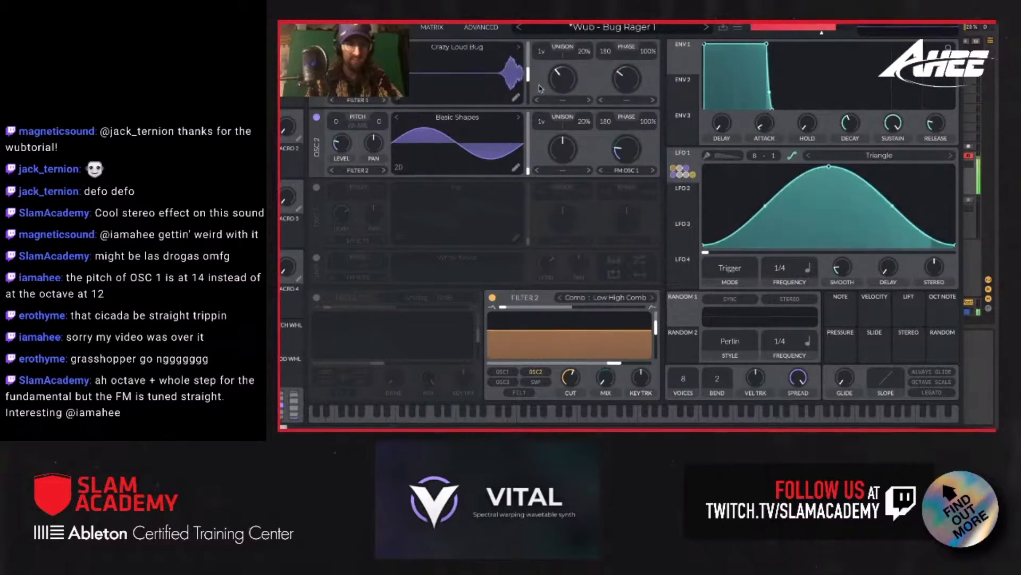
- Shift oscillator 1's wavetable frame position, set its distortion mode to Bend, and adjust the Bend amount
{"action": "mouse_move", "coordinate": [528, 75]}
{"action": "left_mouse_down"}
{"action": "mouse_move", "coordinate": [529, 101]}
{"action": "mouse_move", "coordinate": [529, 79]}
{"action": "left_mouse_up"}
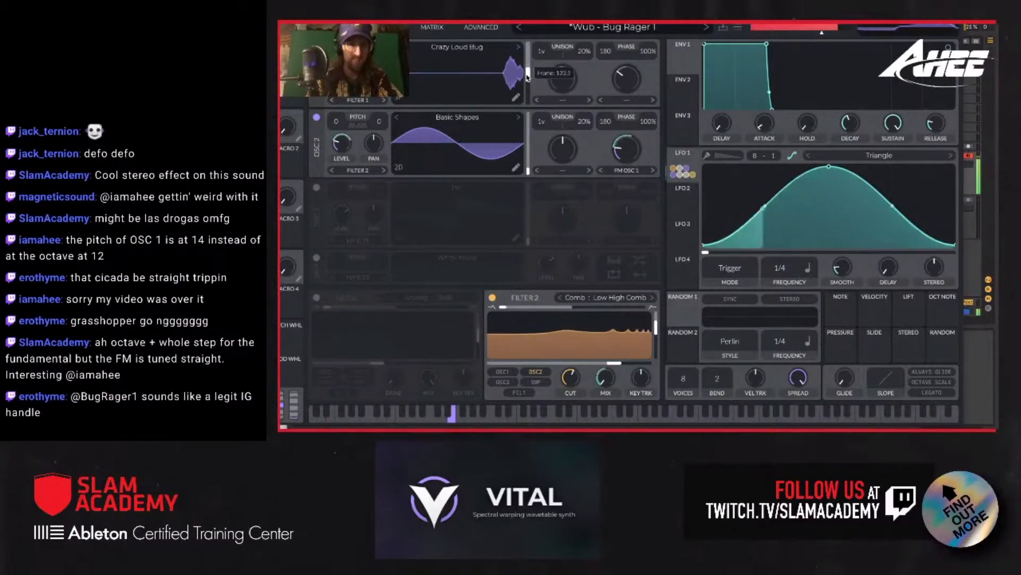
{"action": "left_click", "coordinate": [627, 99]}
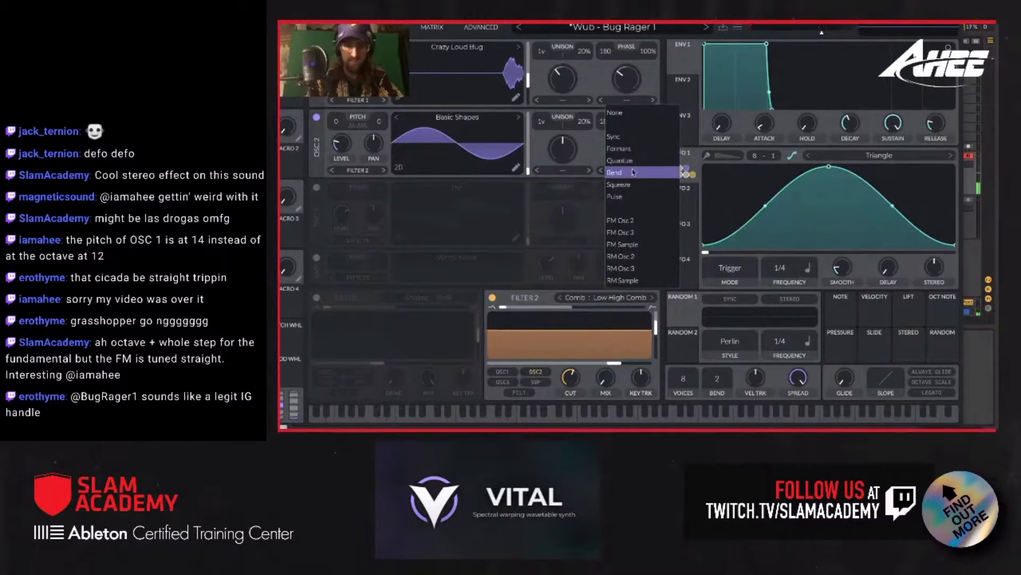
{"action": "left_click", "coordinate": [634, 172]}
{"action": "mouse_move", "coordinate": [625, 81]}
{"action": "left_mouse_down"}
{"action": "mouse_move", "coordinate": [629, 58]}
{"action": "mouse_move", "coordinate": [624, 88]}
{"action": "left_mouse_up"}
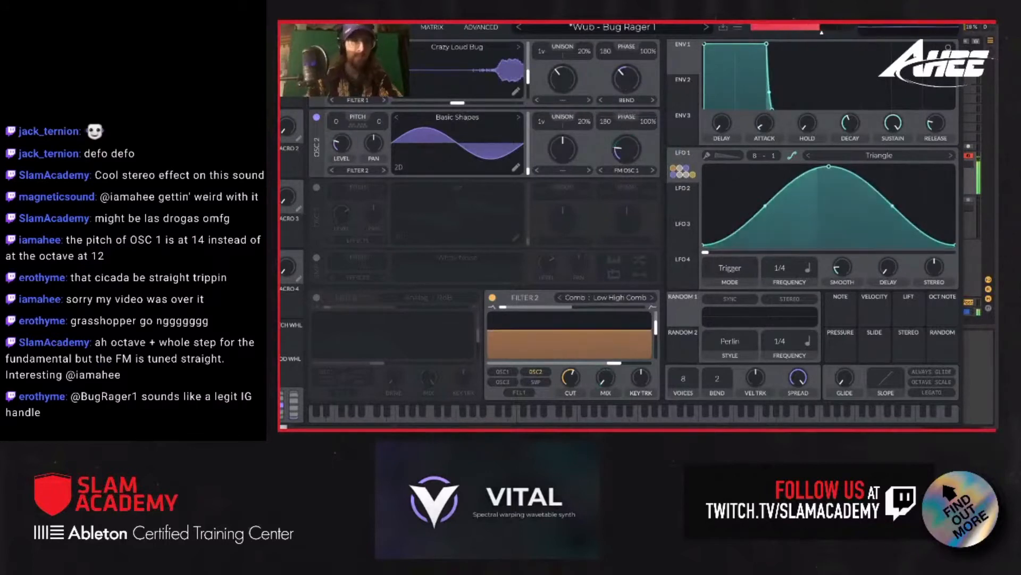
- Try the Spectral Time Skew and Vocode spectral morphs on oscillator 1 at different amounts, and return the morph mode to None
{"action": "left_click", "coordinate": [563, 100]}
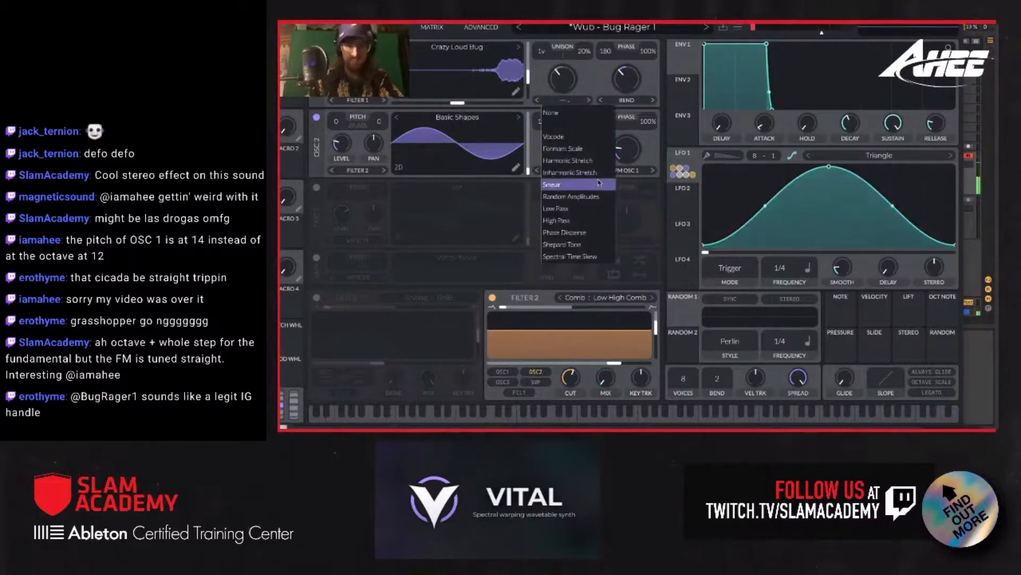
{"action": "left_click", "coordinate": [563, 244]}
{"action": "left_click", "coordinate": [590, 101]}
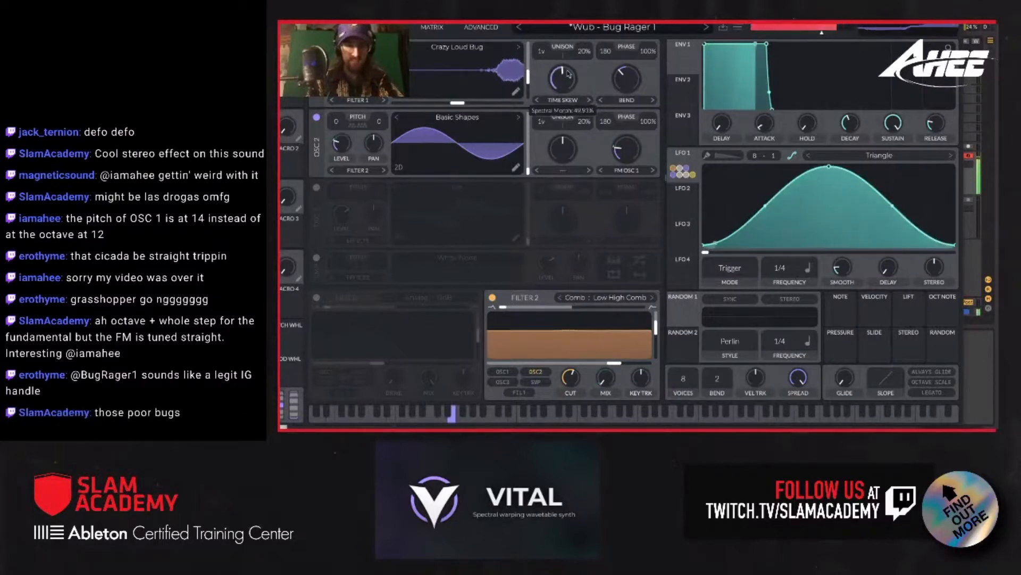
{"action": "left_click_drag", "start_coordinate": [569, 79], "coordinate": [568, 61]}
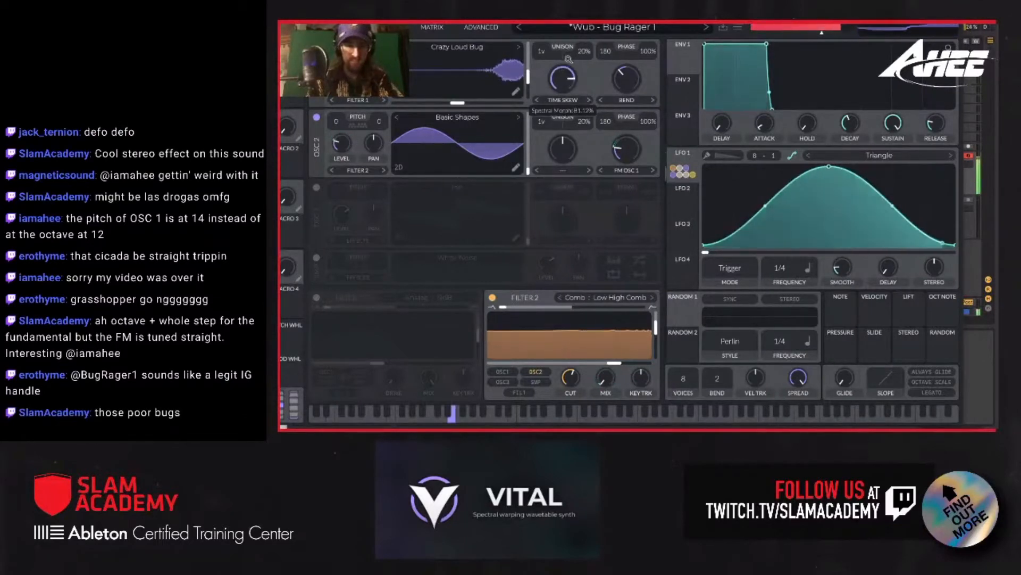
{"action": "left_click", "coordinate": [567, 100]}
{"action": "left_click", "coordinate": [556, 137]}
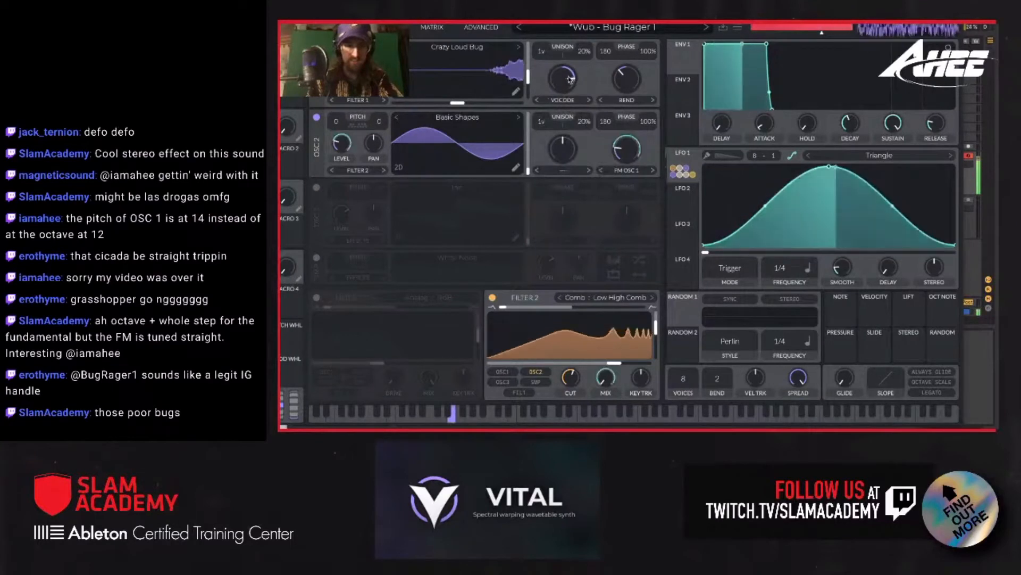
{"action": "left_click_drag", "start_coordinate": [567, 90], "coordinate": [567, 118]}
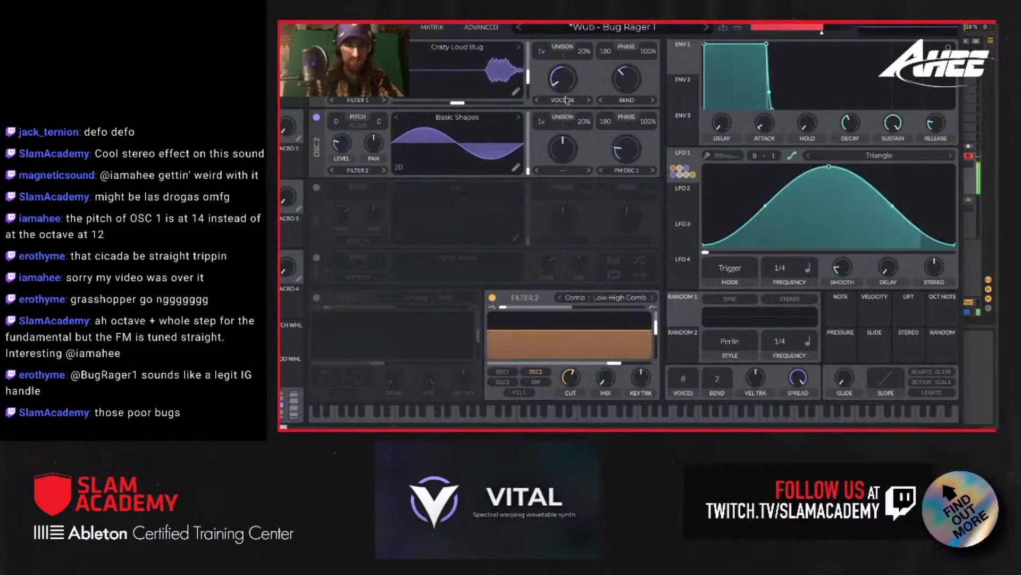
{"action": "left_click", "coordinate": [567, 101]}
{"action": "left_click", "coordinate": [553, 113]}
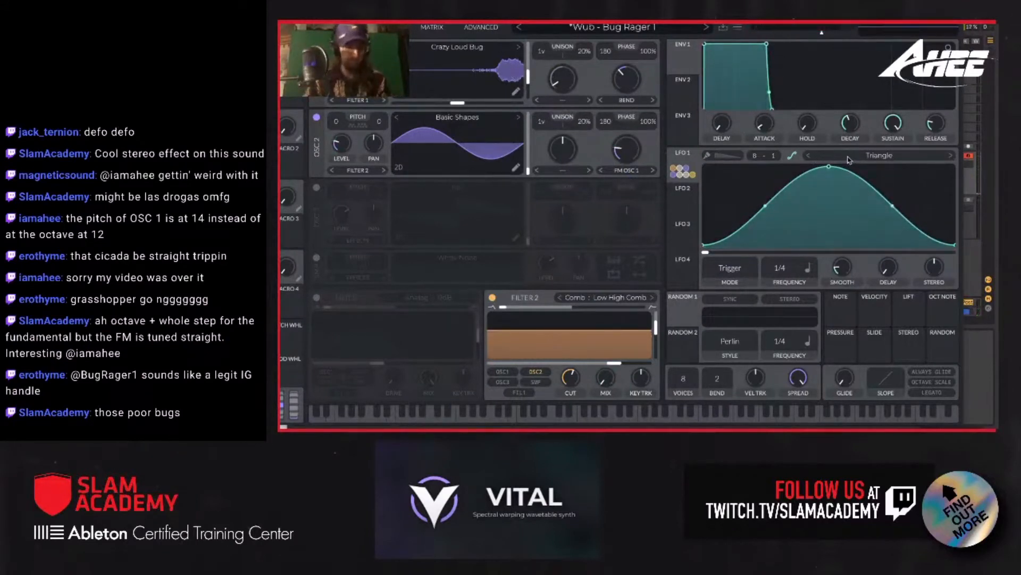
- Try the Half Sine shape on LFO 1 and listen to the modulated sound
{"action": "left_click", "coordinate": [875, 158]}
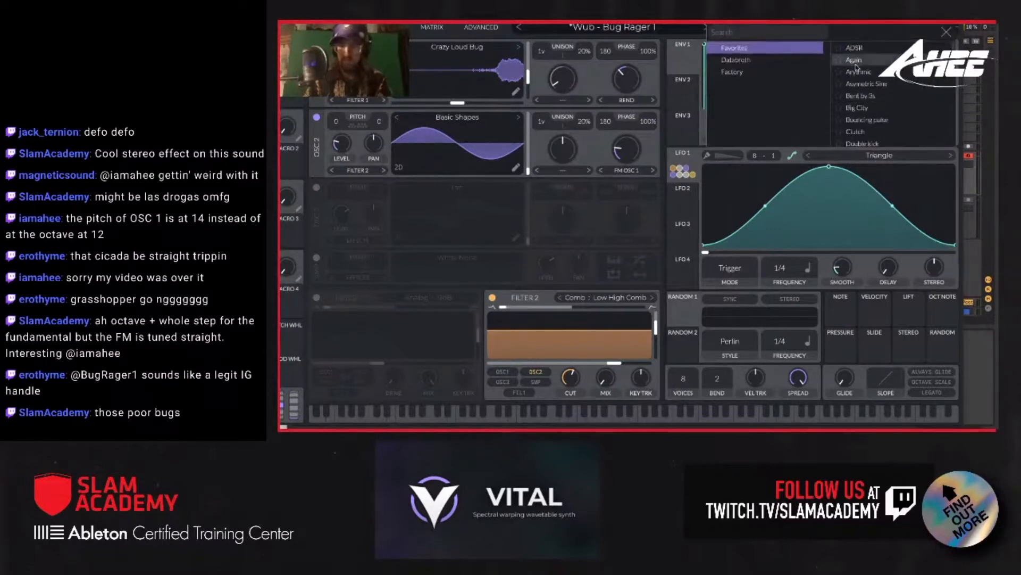
{"action": "scroll", "coordinate": [867, 98], "scroll_direction": "down", "scroll_amount": 3}
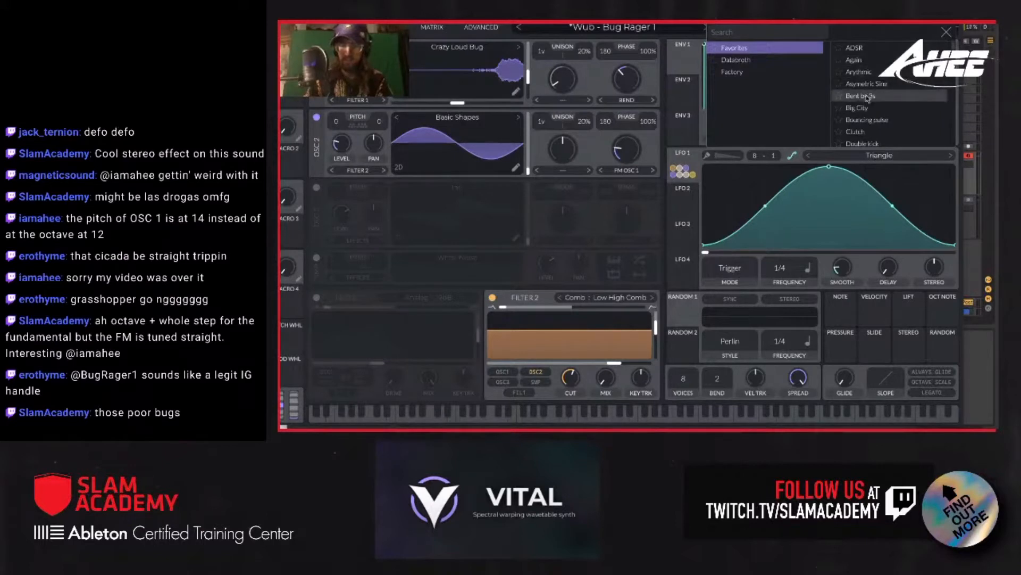
{"action": "scroll", "coordinate": [869, 101], "scroll_direction": "down", "scroll_amount": 2}
{"action": "left_click", "coordinate": [865, 92]}
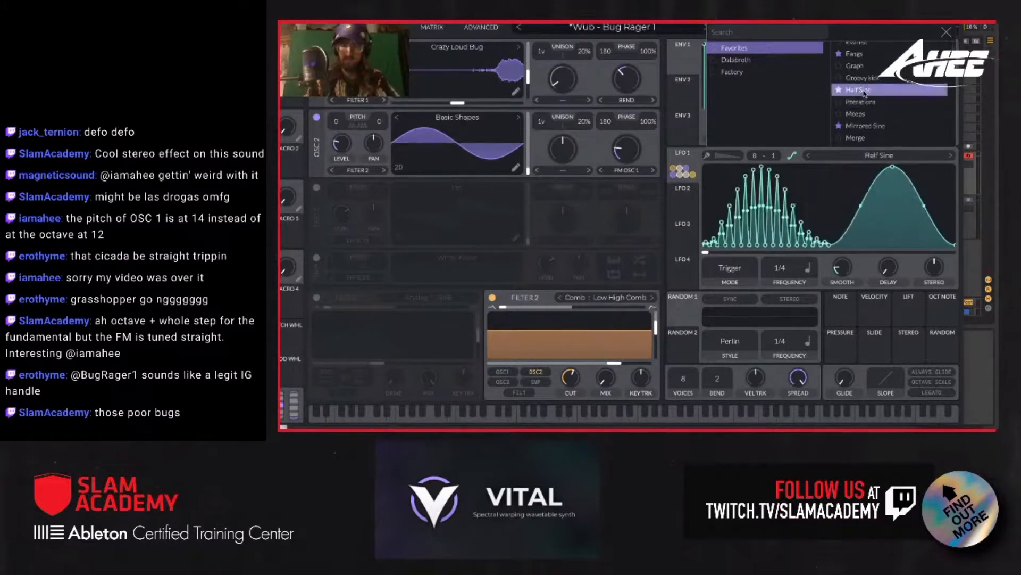
{"action": "left_click", "coordinate": [948, 33]}
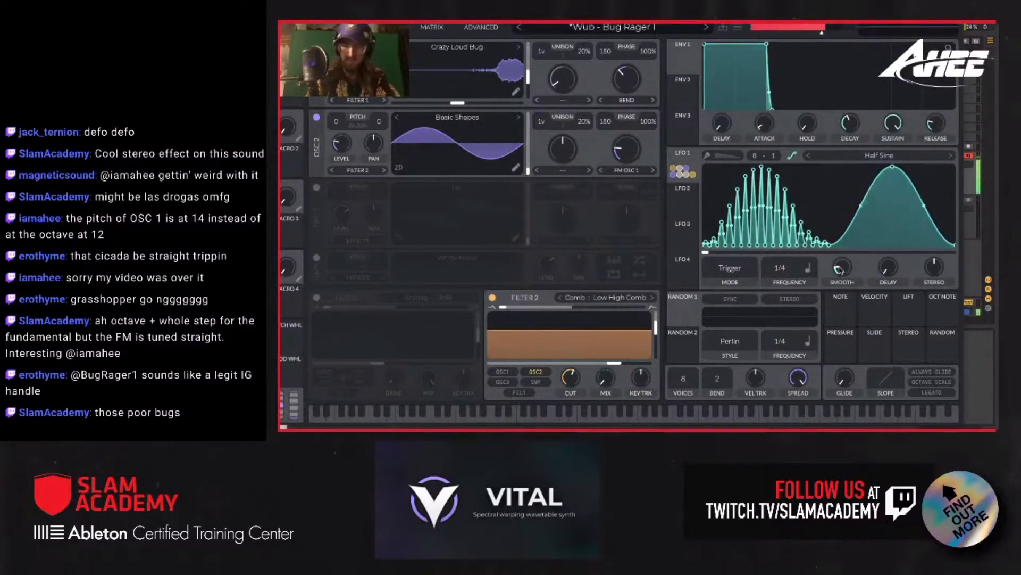
- Load the Mirrored Sine shape into LFO 1 and set its frequency to 1/2
{"action": "left_click", "coordinate": [849, 156]}
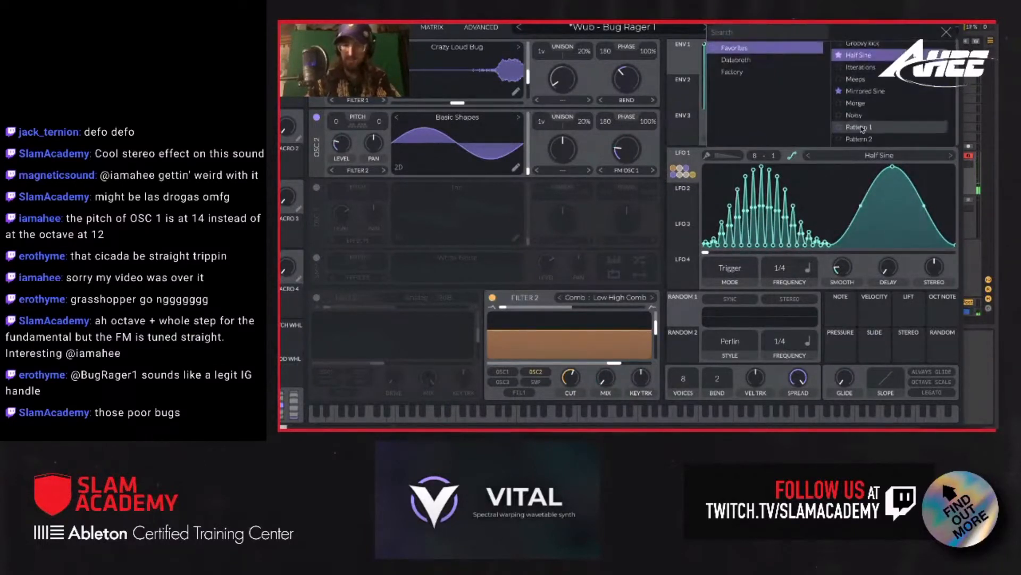
{"action": "left_click", "coordinate": [870, 92]}
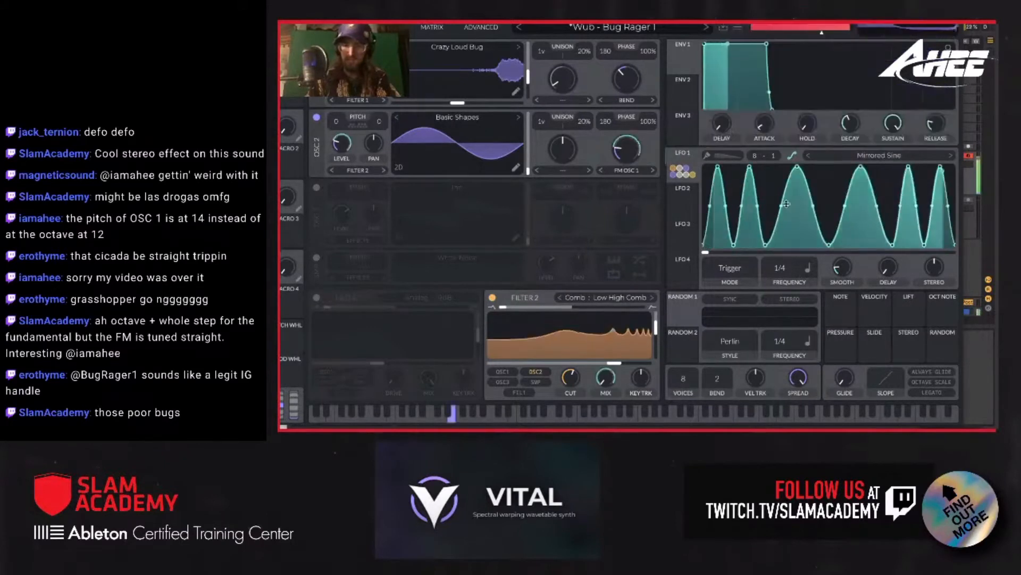
{"action": "scroll", "coordinate": [786, 275], "scroll_direction": "up", "scroll_amount": 1}
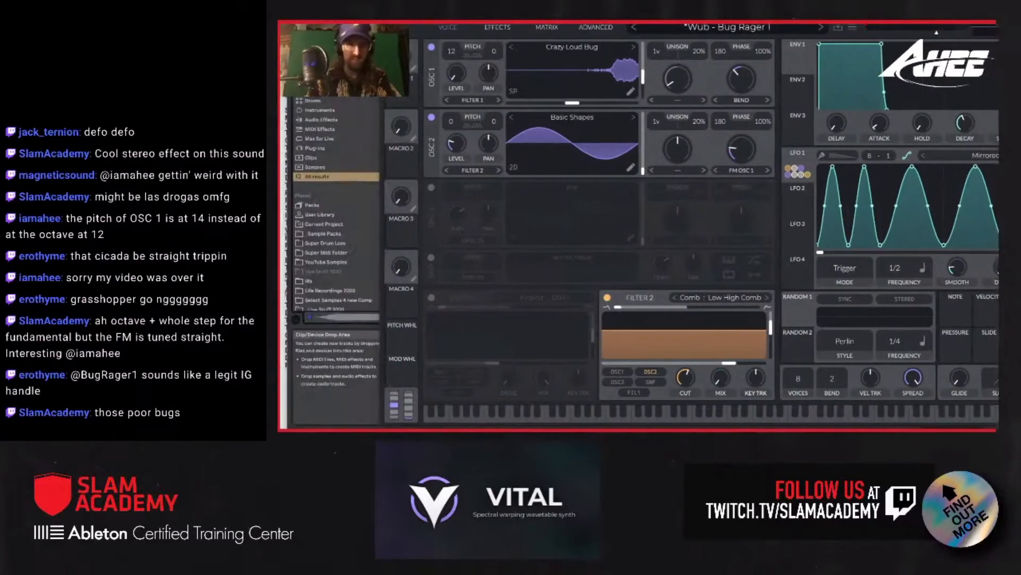
- Hide the Vital window and audition the sound with AHEE's PHAT Magic Rack and AHEE's Radio Fades switched on
{"action": "key", "text": "super+alt+p"}
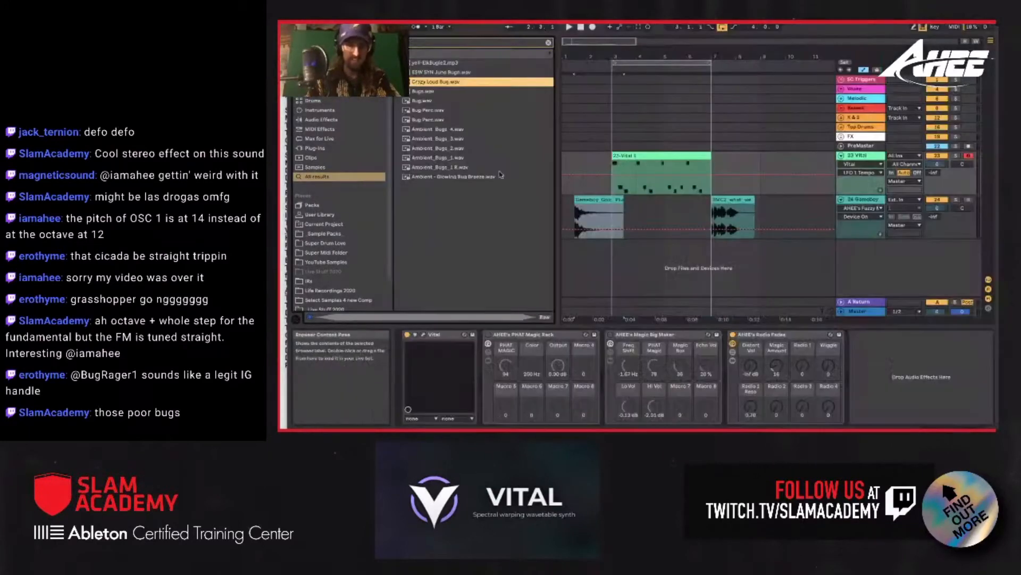
{"action": "left_click", "coordinate": [733, 334]}
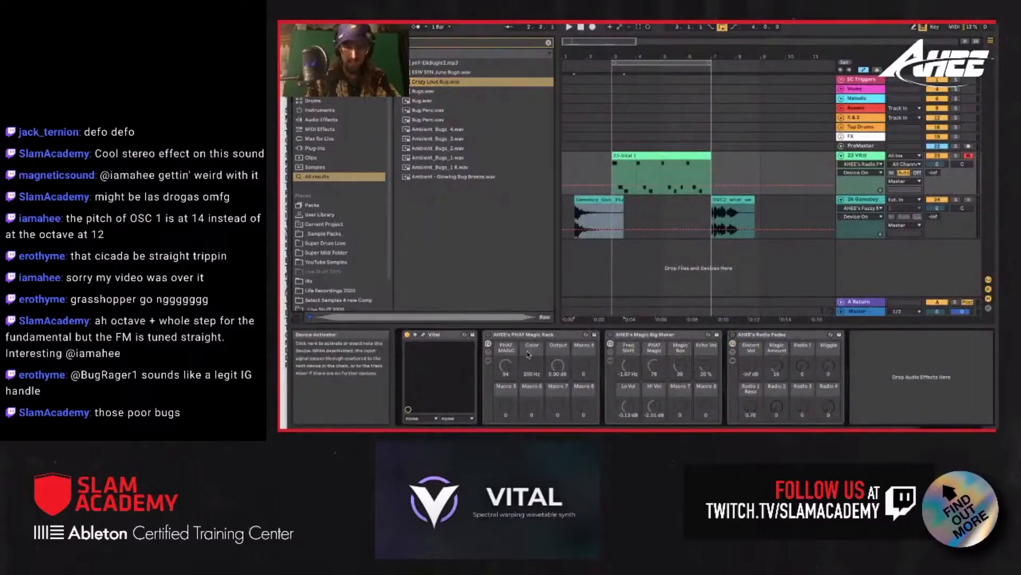
{"action": "left_click", "coordinate": [503, 340]}
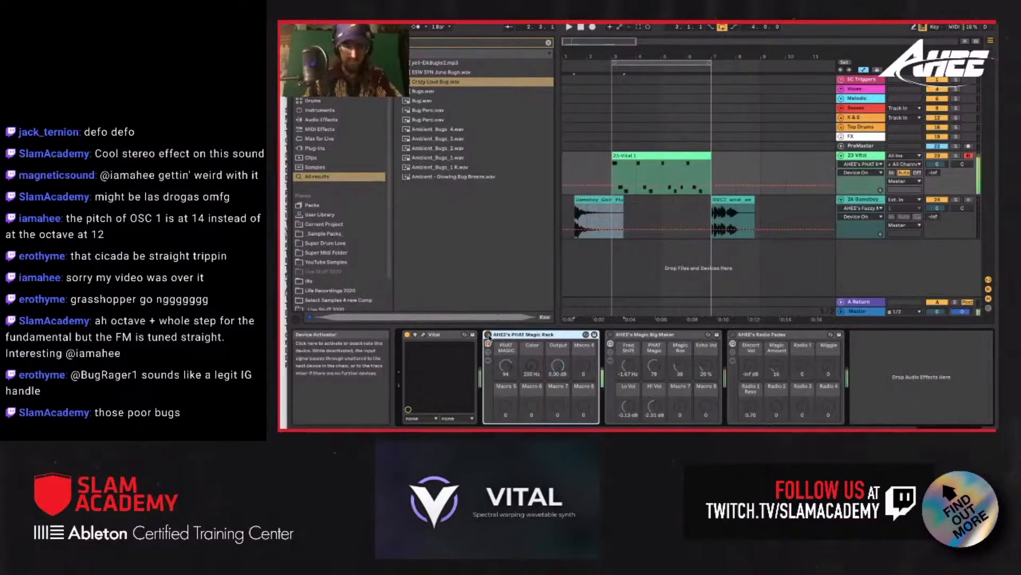
{"action": "left_click", "coordinate": [488, 335]}
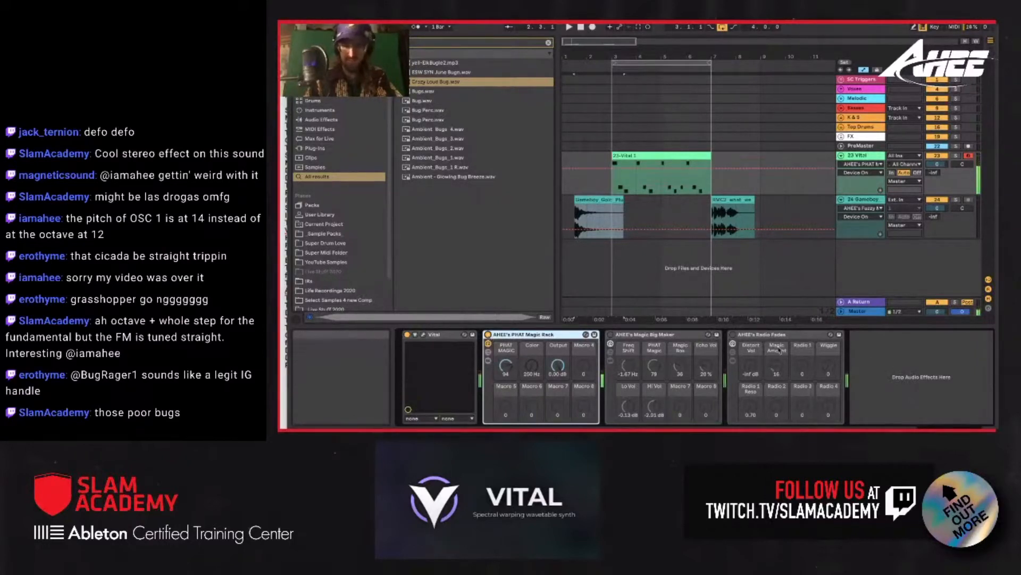
{"action": "left_click", "coordinate": [733, 335]}
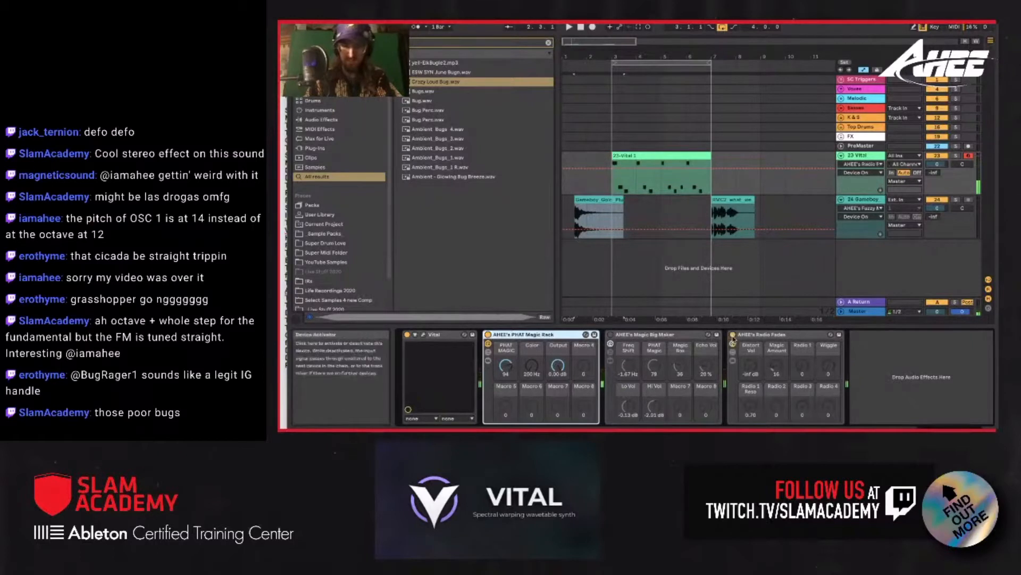
- Try the Radio macros in AHEE's Radio Fades, raising Radio 4 to 127 and returning it to 0, and switch off both racks
{"action": "left_click", "coordinate": [802, 365]}
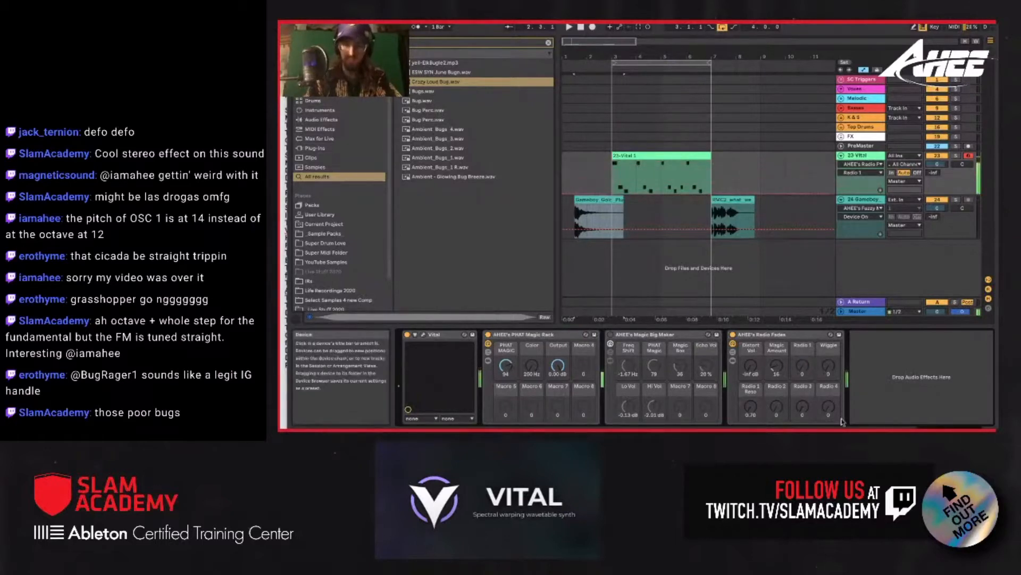
{"action": "left_click_drag", "start_coordinate": [828, 407], "coordinate": [828, 375]}
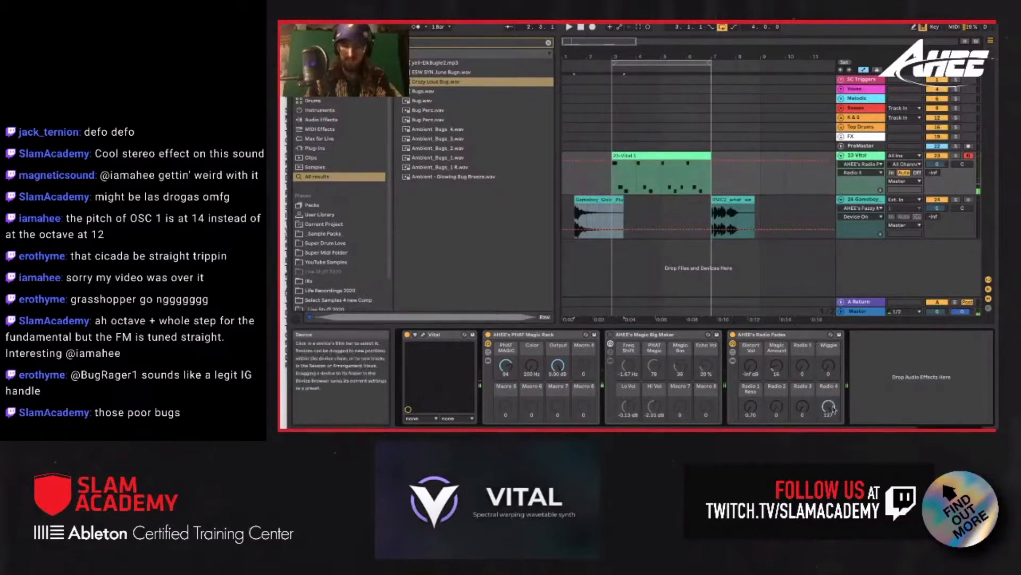
{"action": "left_click_drag", "start_coordinate": [832, 407], "coordinate": [777, 367]}
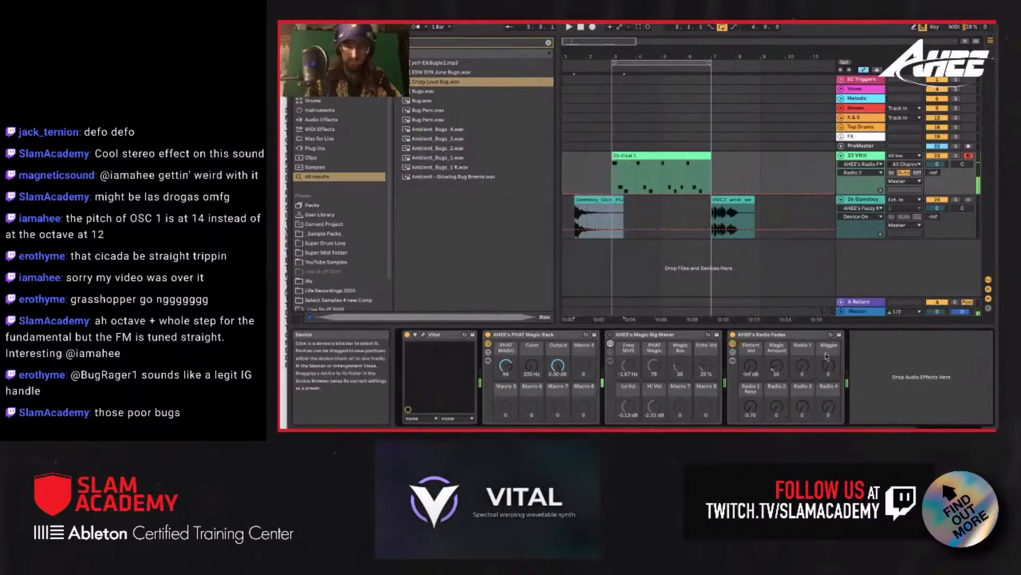
{"action": "left_click", "coordinate": [733, 335]}
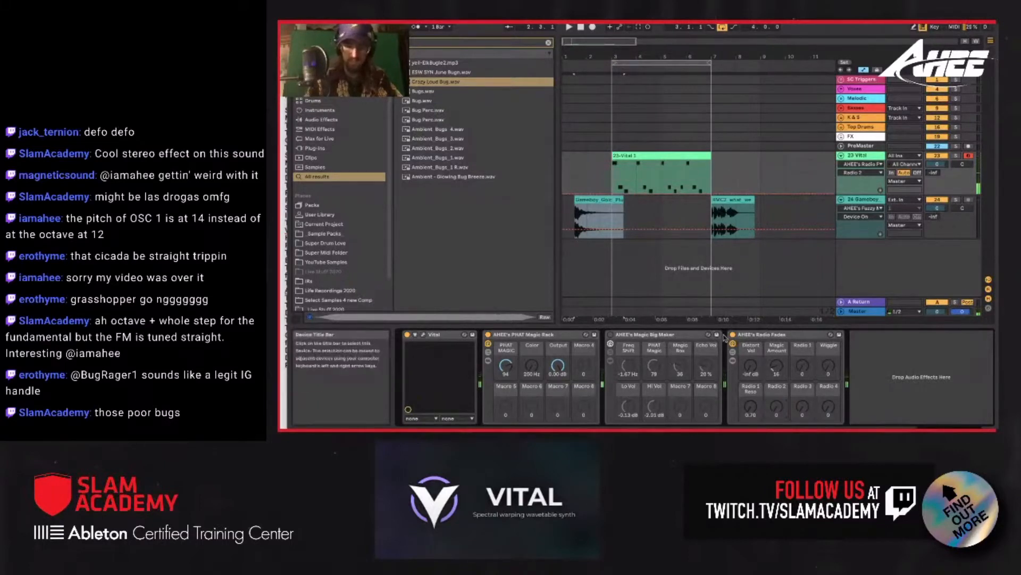
{"action": "left_click", "coordinate": [488, 335]}
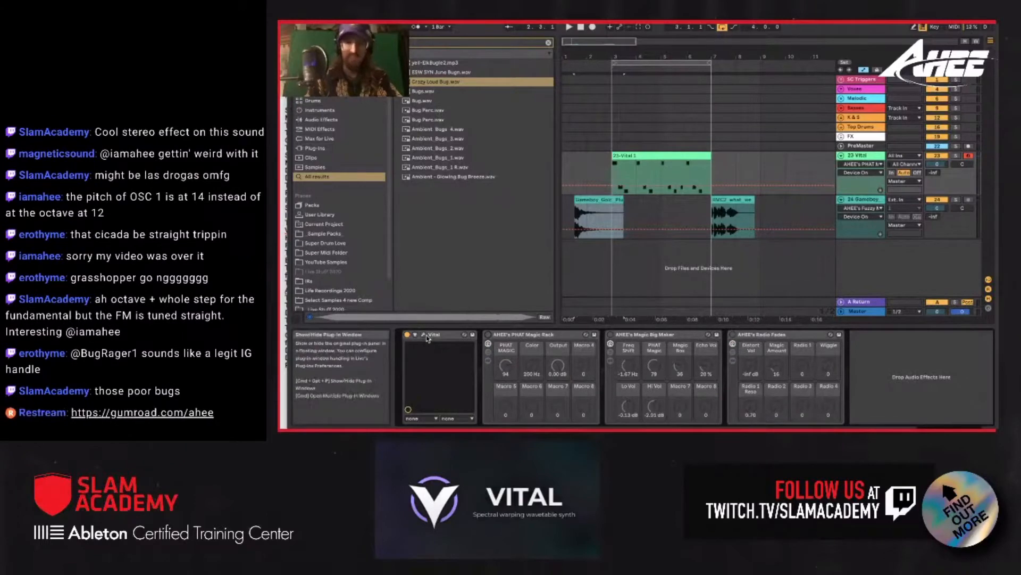
- Reopen the Vital window and save the sound as a preset named "Wub - Bug Rager 2"
{"action": "left_click", "coordinate": [424, 335]}
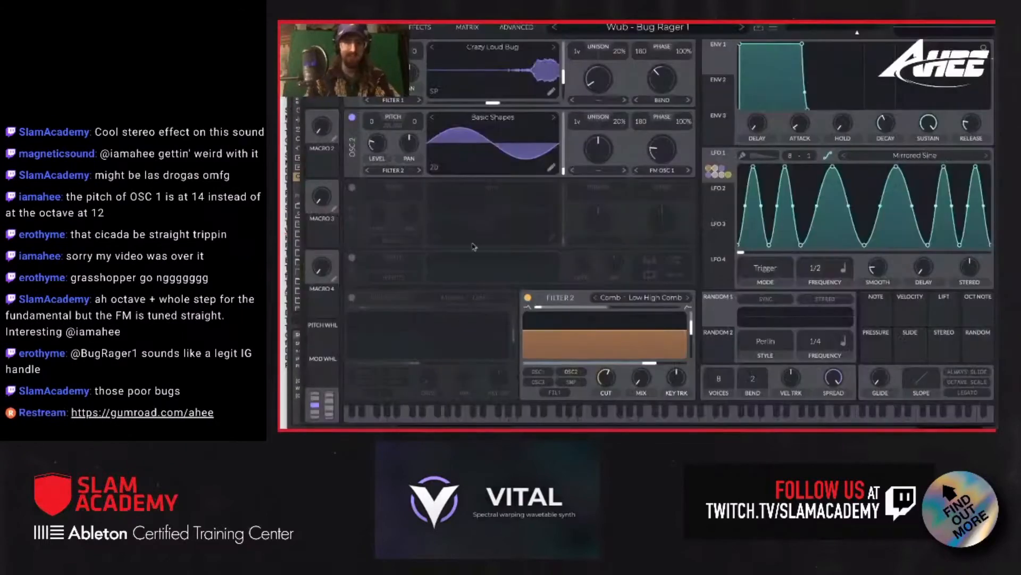
{"action": "left_click", "coordinate": [761, 29]}
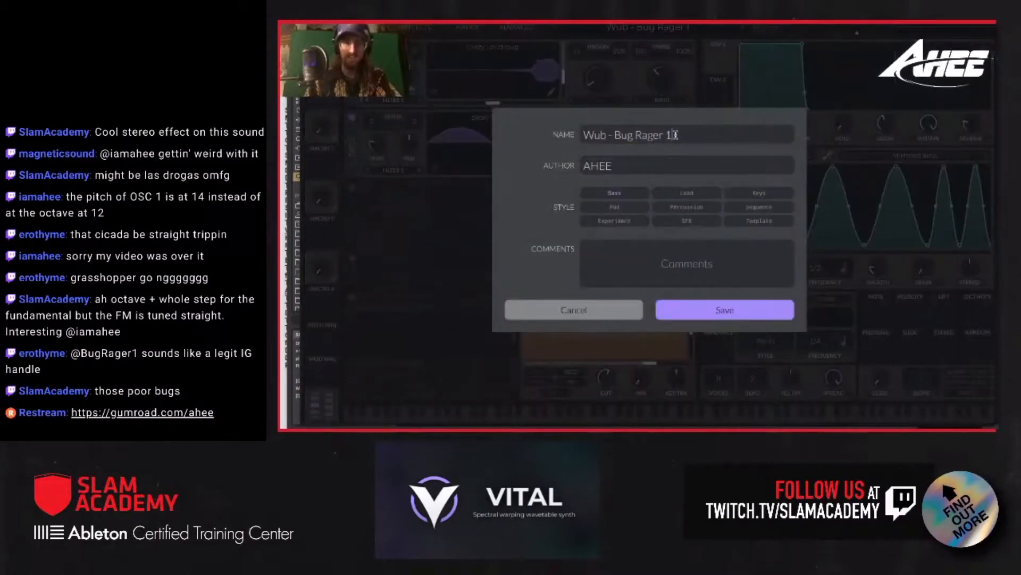
{"action": "left_click", "coordinate": [707, 310]}
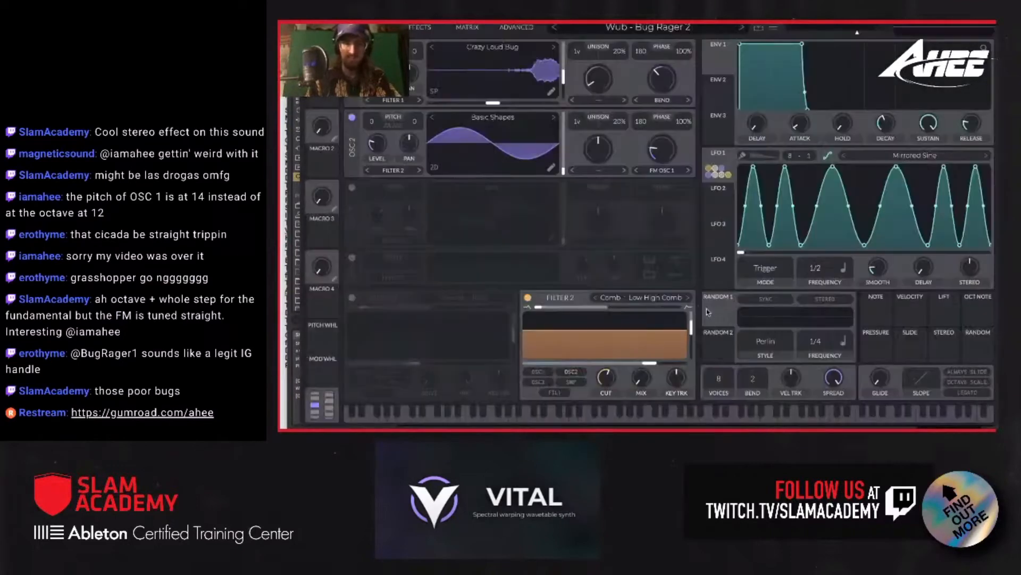
- Replace LFO 1's shape with the Sin shape from the favorites
{"action": "left_click", "coordinate": [912, 157]}
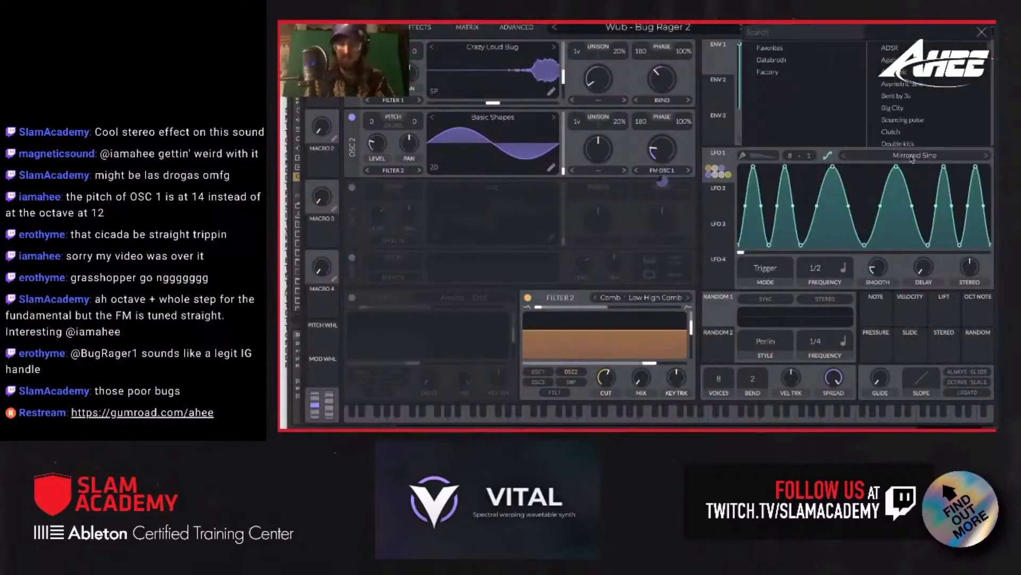
{"action": "left_click", "coordinate": [770, 48]}
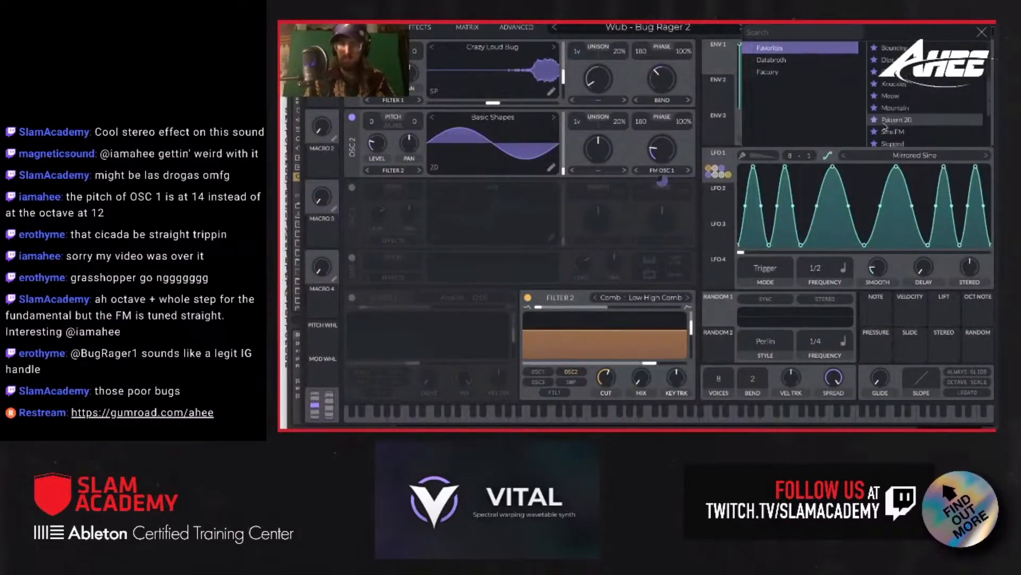
{"action": "left_click", "coordinate": [897, 141]}
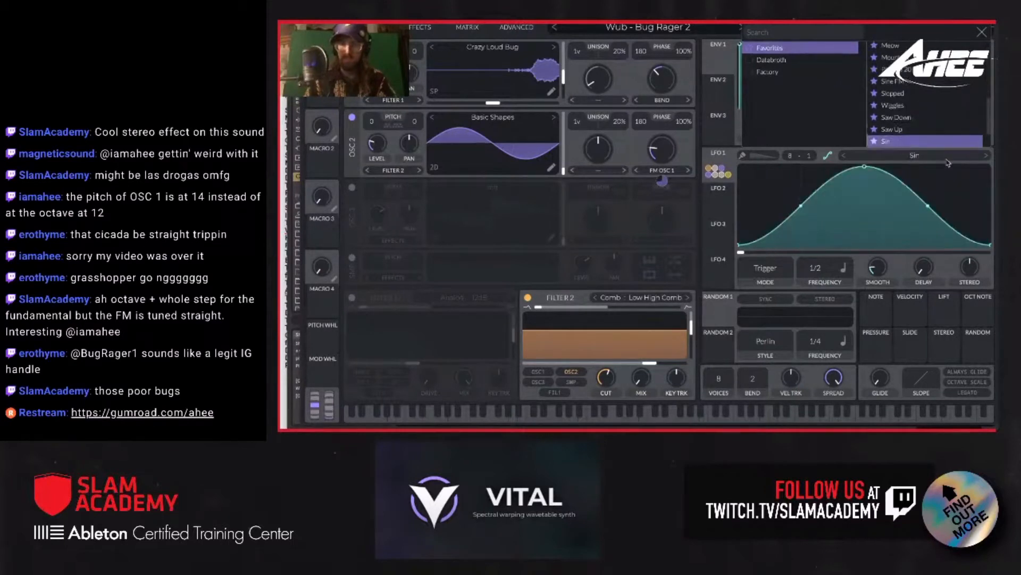
{"action": "left_click", "coordinate": [982, 32]}
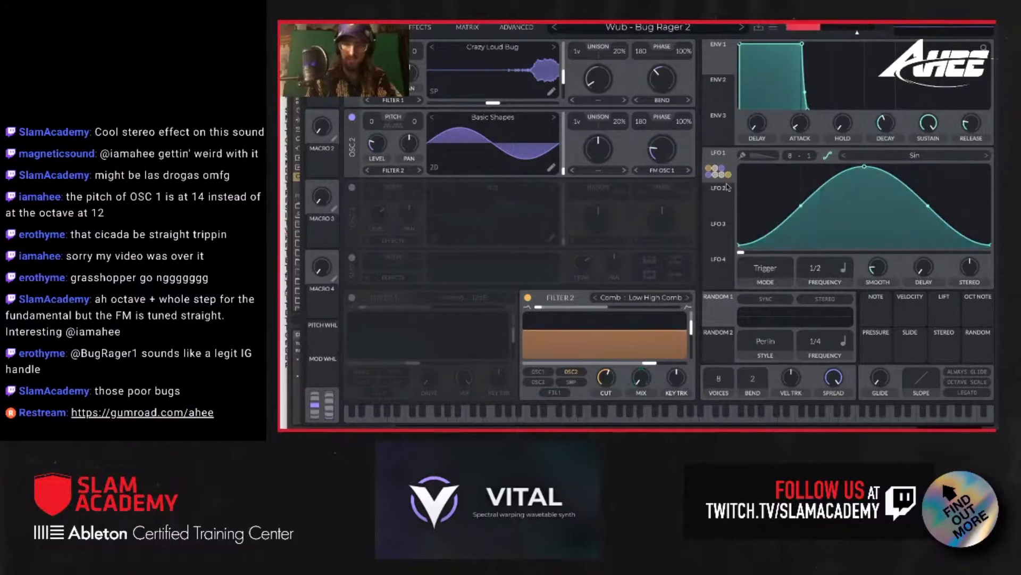
- Route LFO 2 to the global Voice Transpose in the modulation matrix with an amount of about 31
{"action": "left_click", "coordinate": [729, 193]}
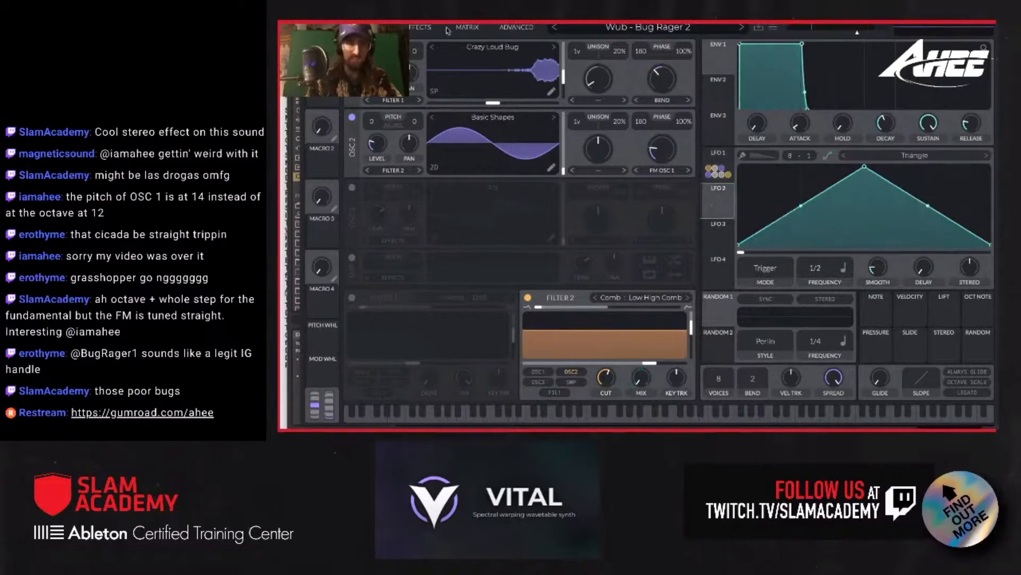
{"action": "left_click", "coordinate": [477, 28]}
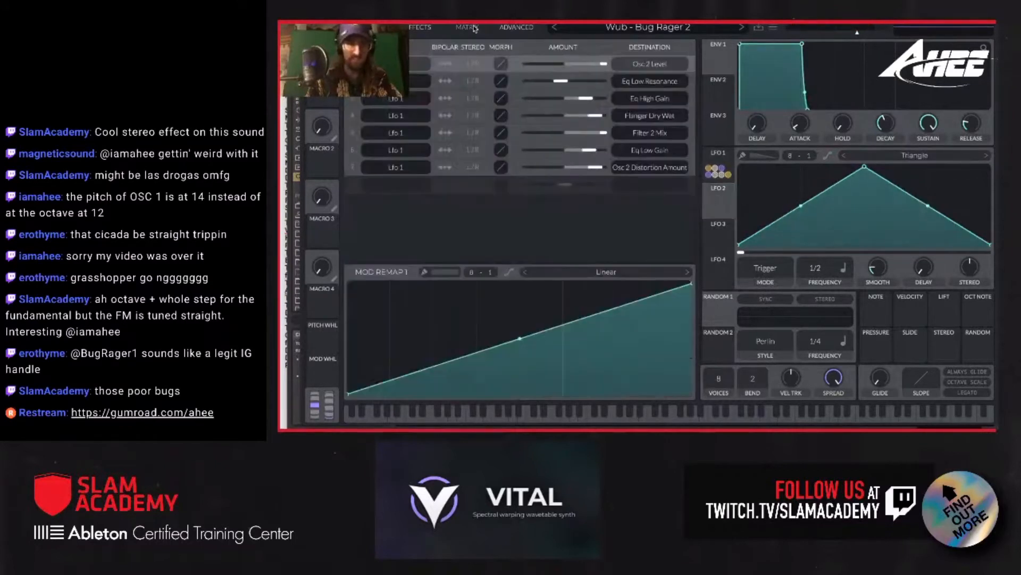
{"action": "left_click", "coordinate": [396, 190]}
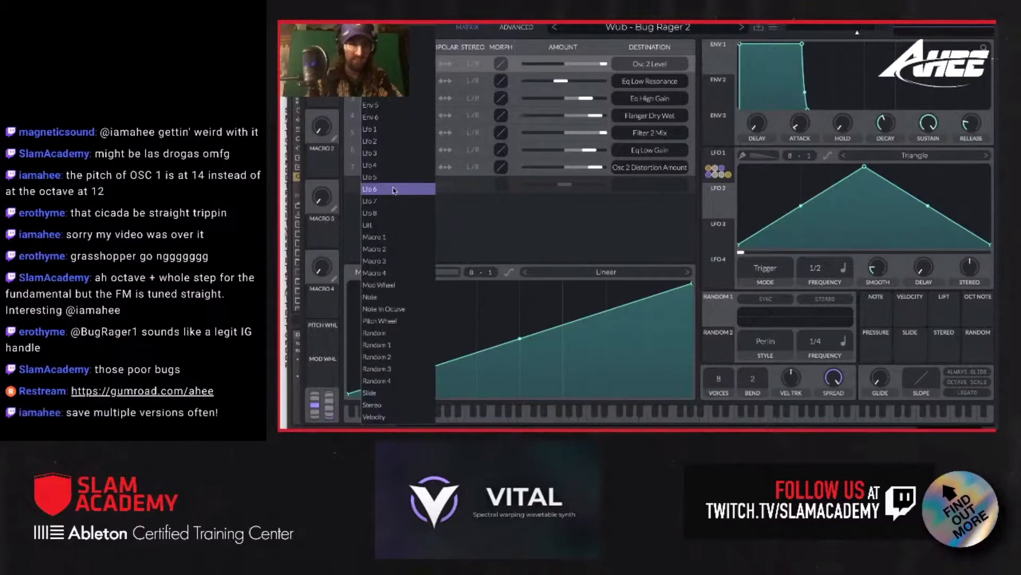
{"action": "left_click", "coordinate": [384, 138]}
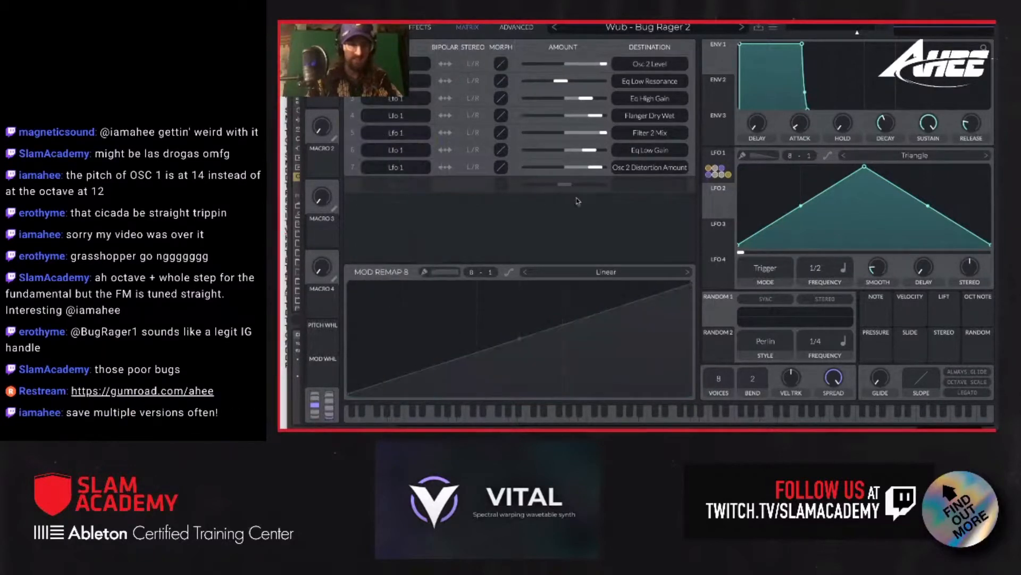
{"action": "left_click", "coordinate": [655, 186]}
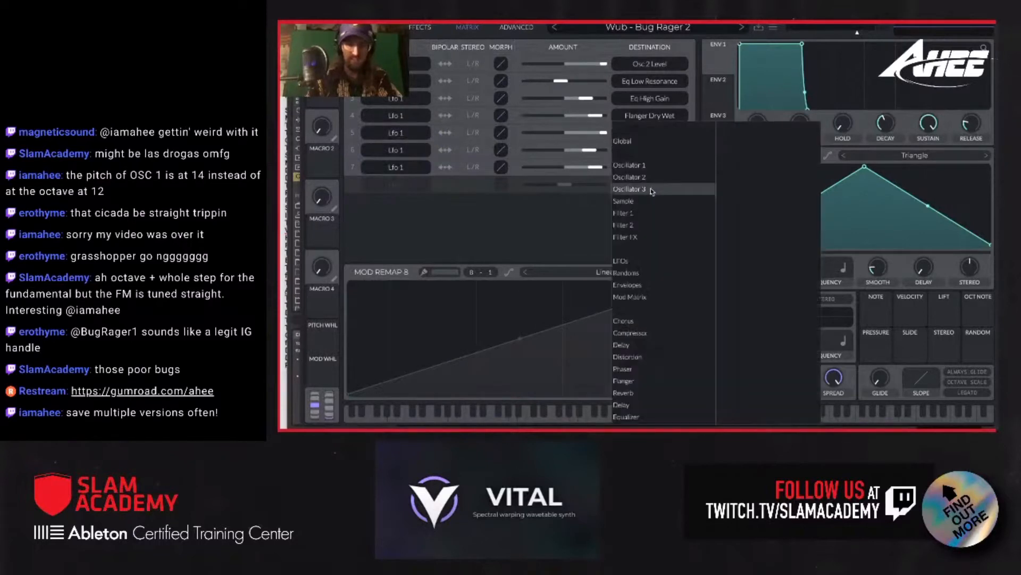
{"action": "left_click", "coordinate": [633, 141]}
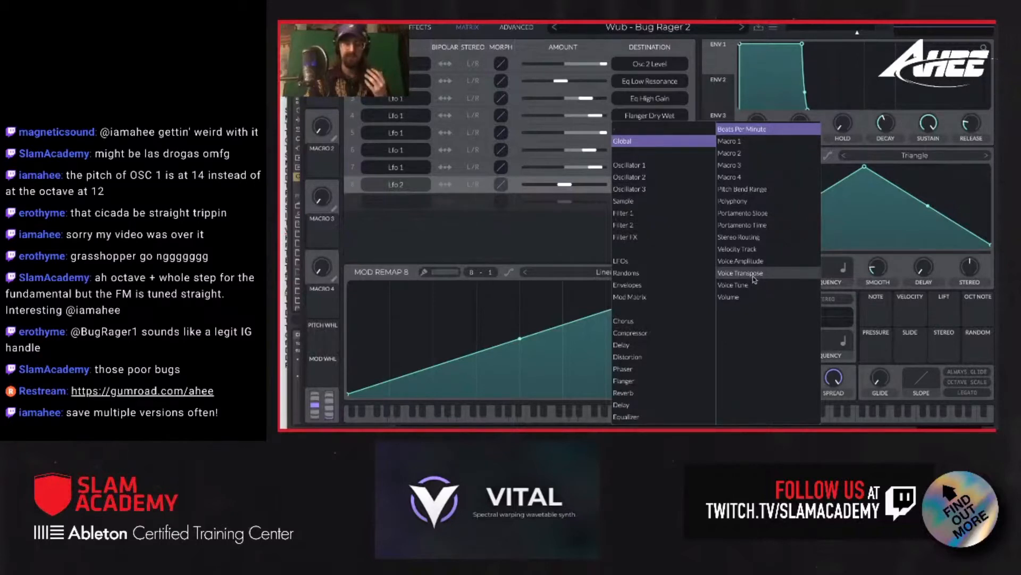
{"action": "left_click", "coordinate": [754, 276]}
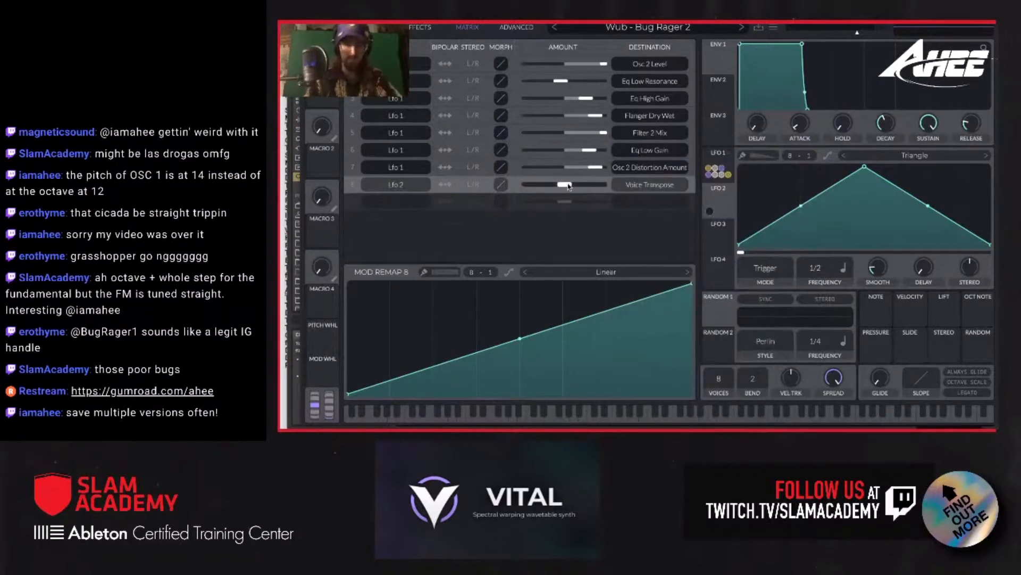
{"action": "left_click_drag", "start_coordinate": [569, 185], "coordinate": [580, 188]}
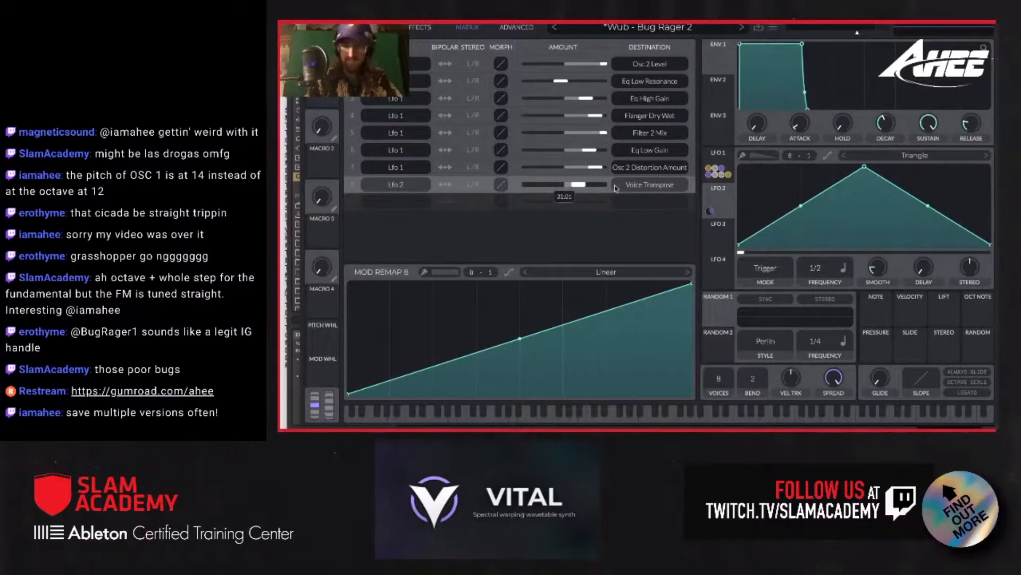
- Reshape LFO 2's triangle into a falling ramp, running in Envelope mode at a 1/1 frequency
{"action": "left_click_drag", "start_coordinate": [858, 171], "coordinate": [740, 167]}
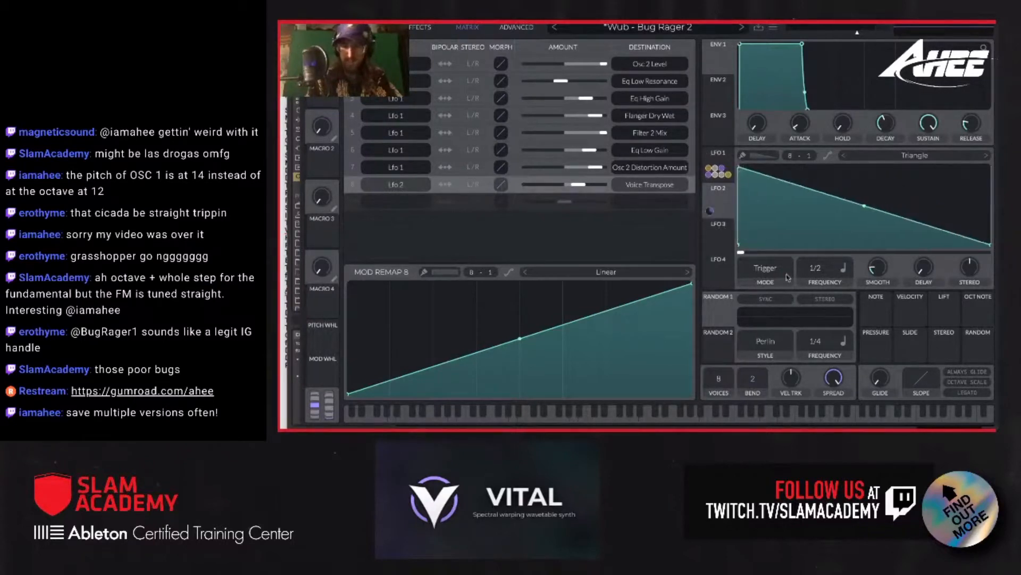
{"action": "left_click", "coordinate": [783, 266]}
{"action": "left_click", "coordinate": [781, 324]}
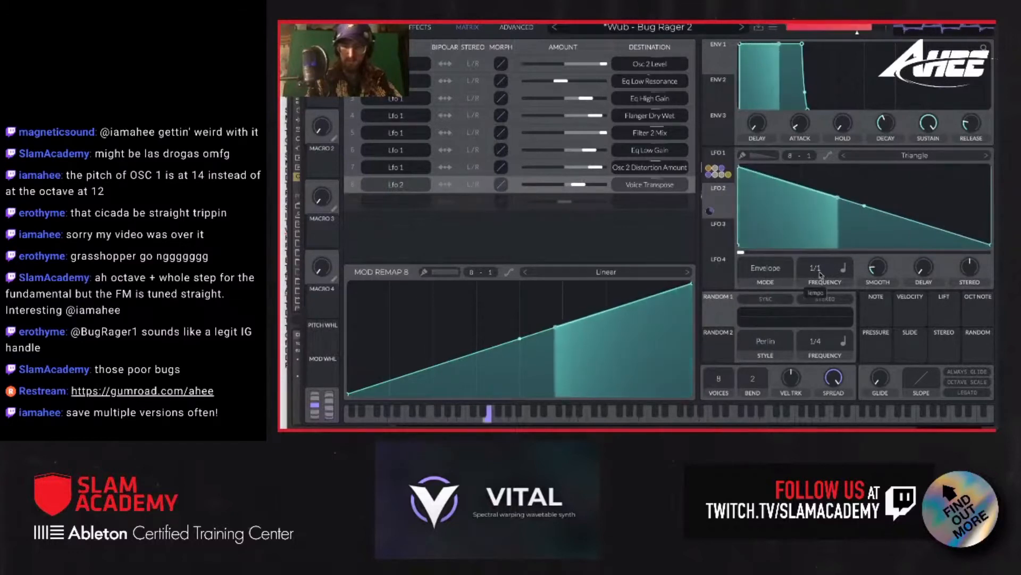
- Lower the starting height of LFO 2's ramp and reduce its Voice Transpose amount for a subtler pitch drop
{"action": "left_click_drag", "start_coordinate": [739, 167], "coordinate": [737, 213]}
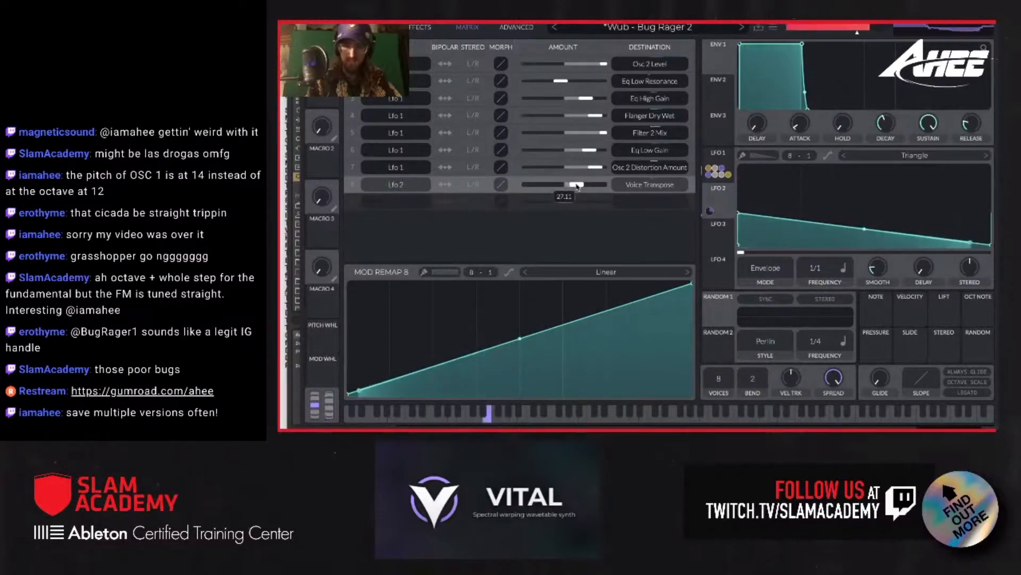
{"action": "left_click_drag", "start_coordinate": [576, 186], "coordinate": [577, 186]}
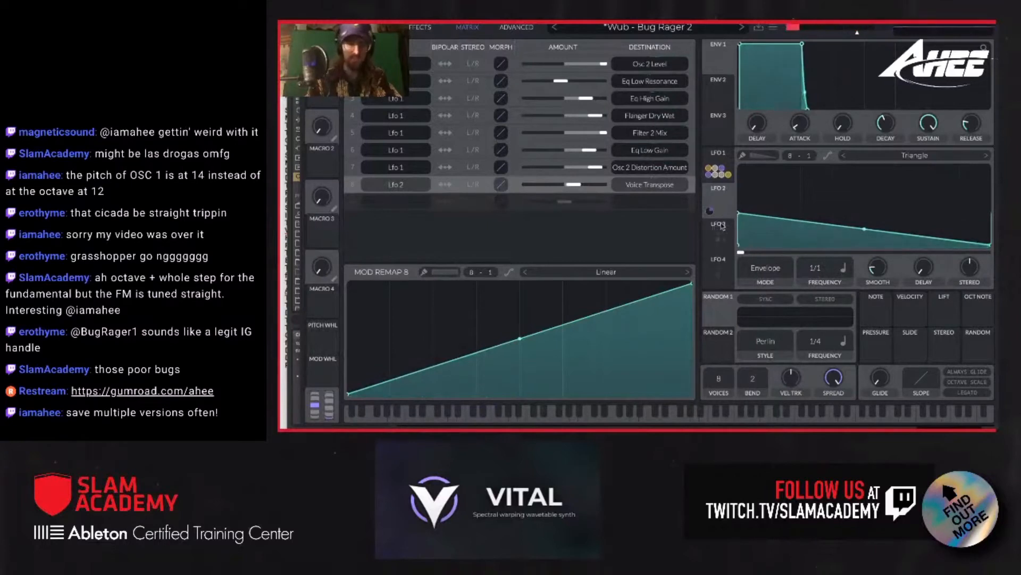
{"action": "left_click_drag", "start_coordinate": [741, 216], "coordinate": [735, 228]}
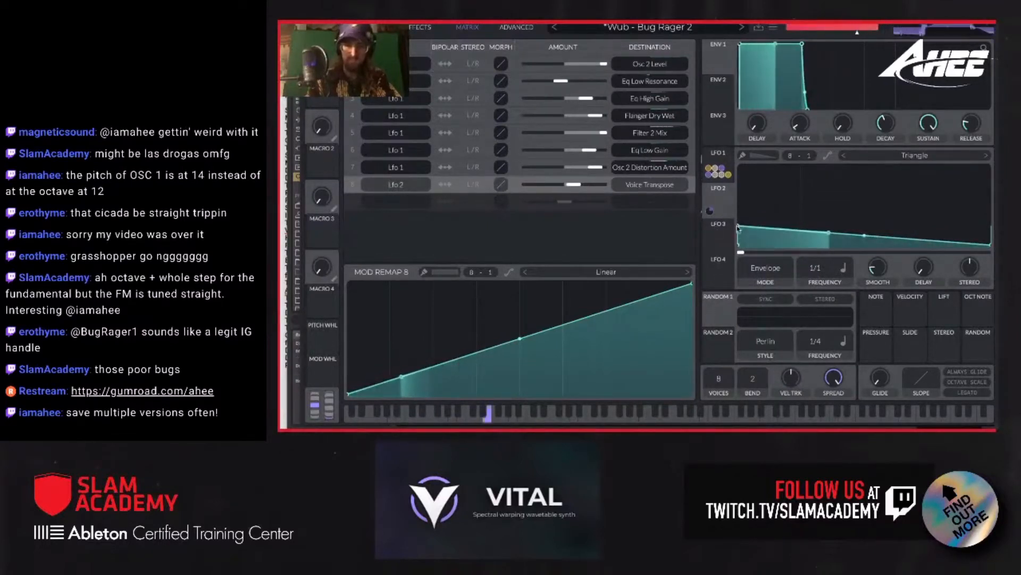
{"action": "left_click_drag", "start_coordinate": [739, 226], "coordinate": [736, 222]}
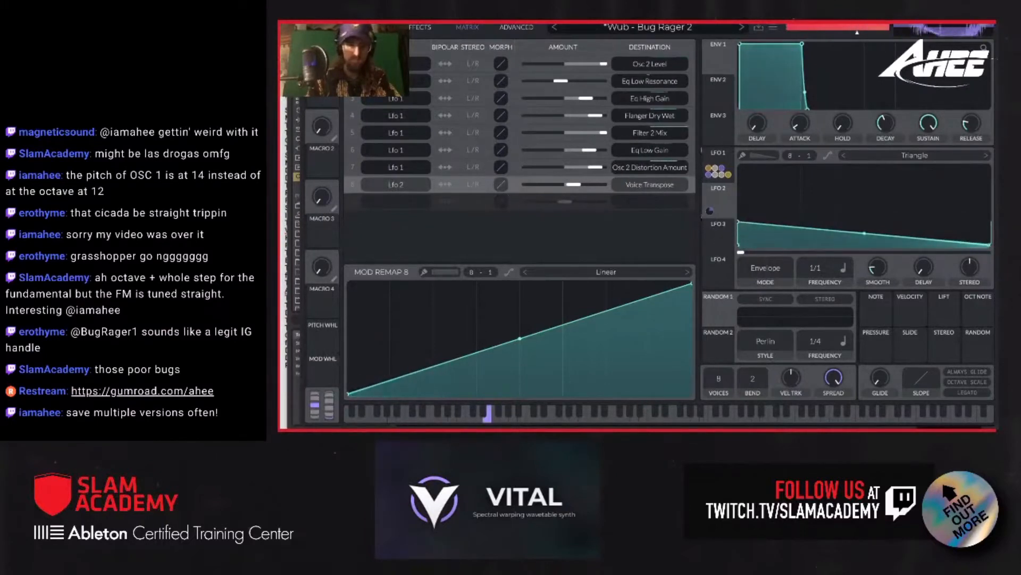
- Try a faster frequency on LFO 1 and return it to 1/2
{"action": "left_click", "coordinate": [410, 29]}
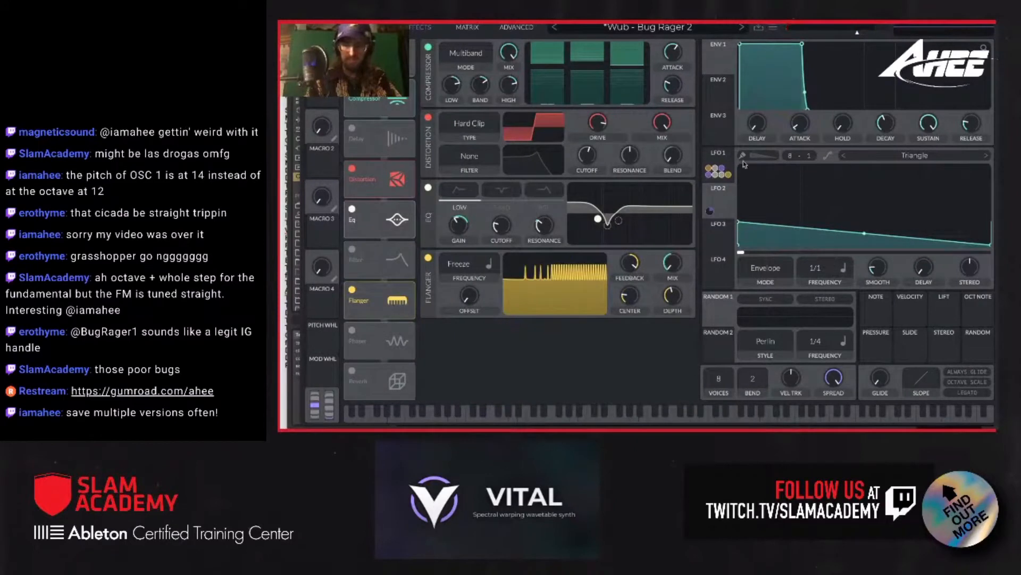
{"action": "left_click", "coordinate": [726, 157]}
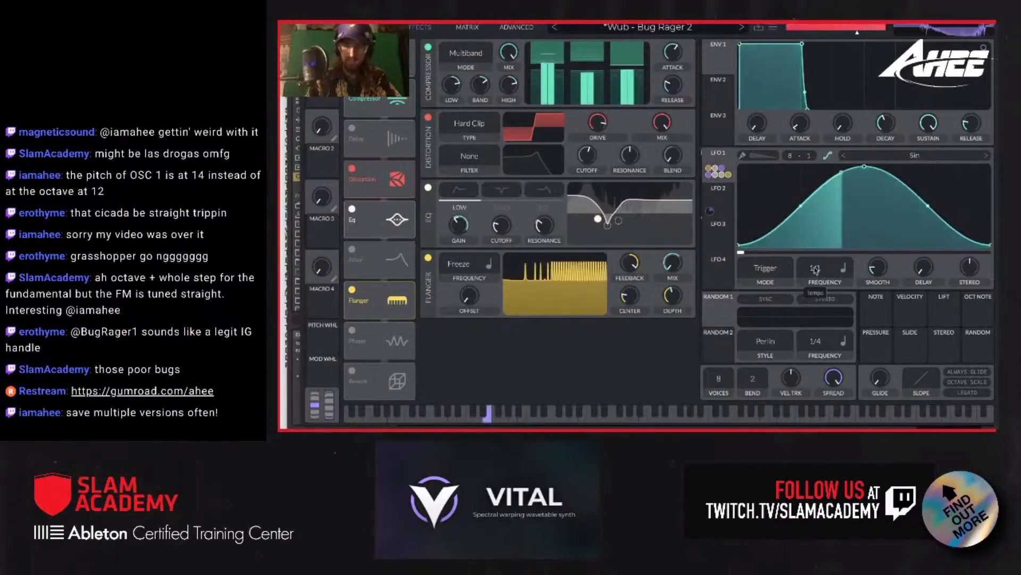
{"action": "scroll", "coordinate": [816, 270], "scroll_direction": "up", "scroll_amount": 2}
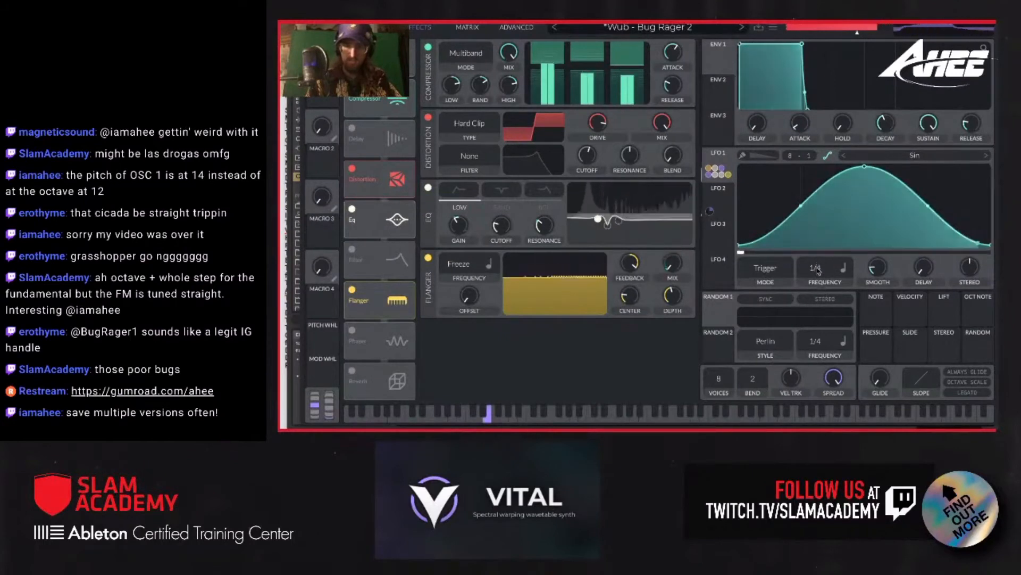
{"action": "scroll", "coordinate": [818, 274], "scroll_direction": "down", "scroll_amount": 1}
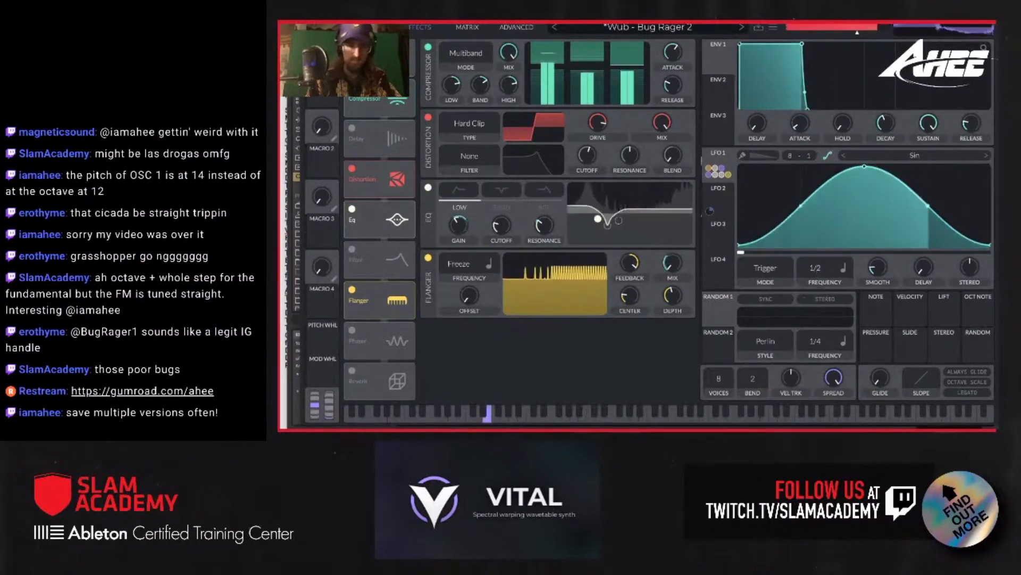
- Fine-tune the drive of the Hard Clip distortion while auditioning the sound
{"action": "scroll", "coordinate": [557, 223], "scroll_direction": "up", "scroll_amount": 2}
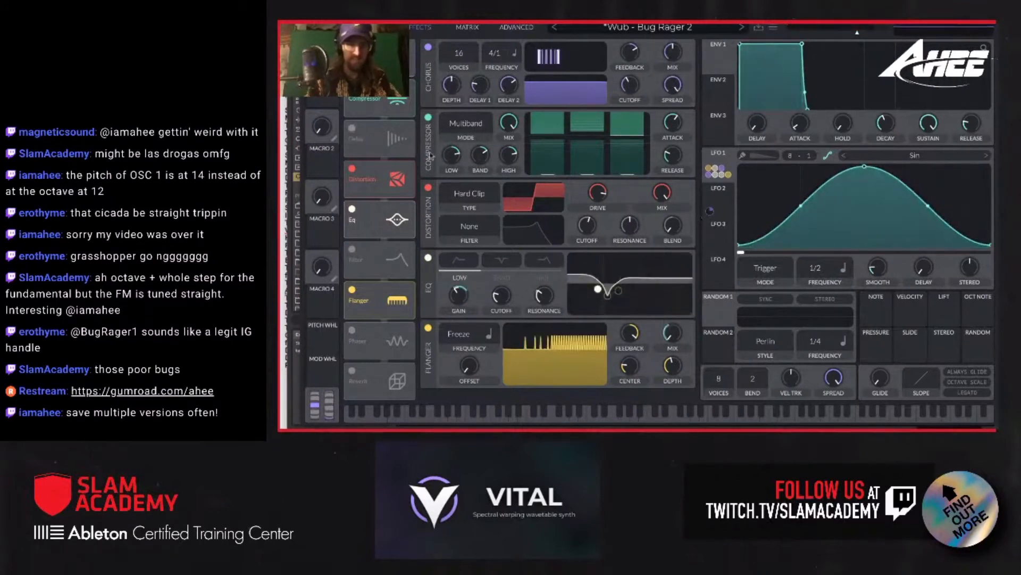
{"action": "left_click_drag", "start_coordinate": [596, 189], "coordinate": [596, 195]}
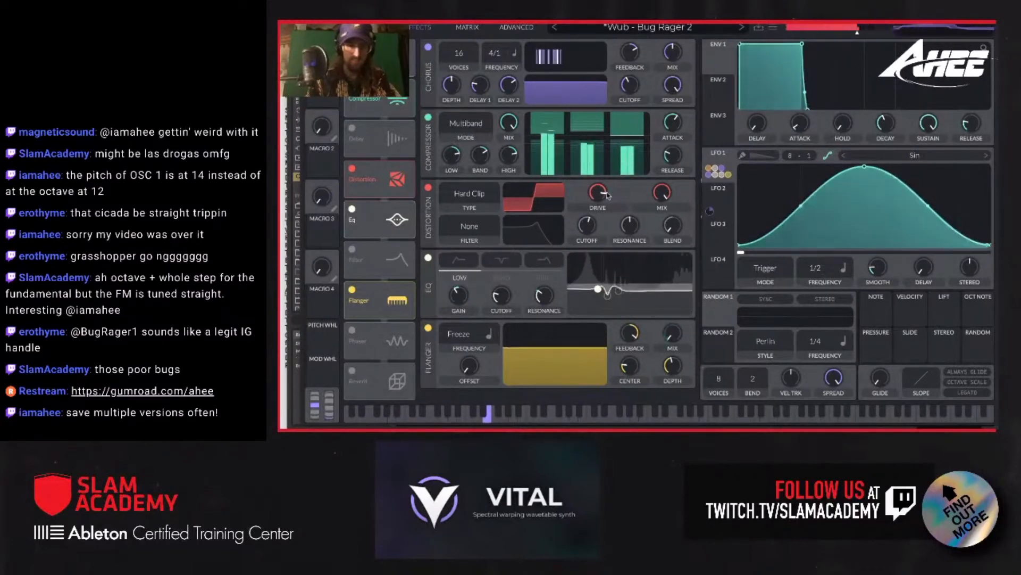
{"action": "left_click_drag", "start_coordinate": [598, 191], "coordinate": [603, 195]}
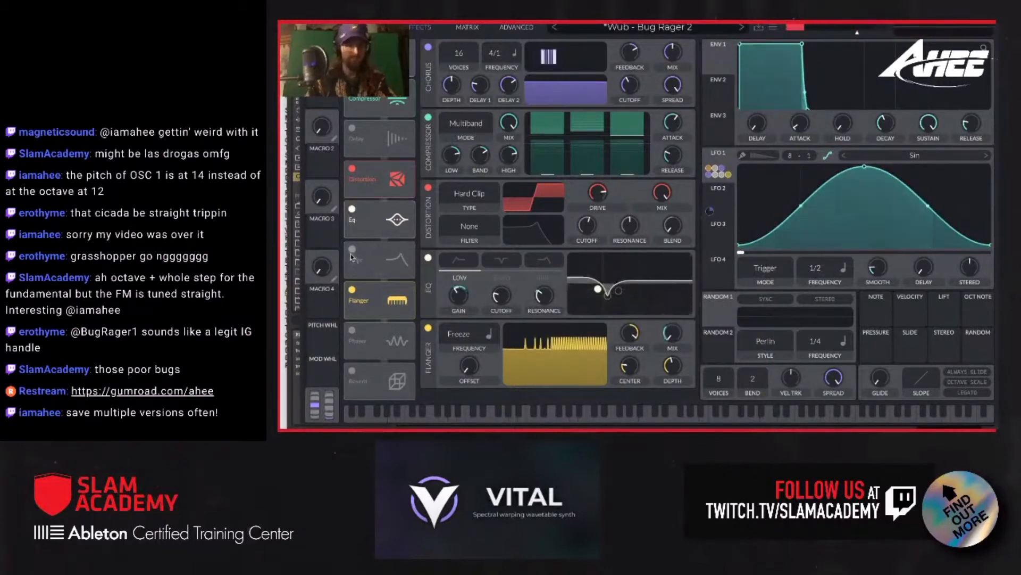
- Try the effects Filter with a higher cutoff and bypass it again
{"action": "left_click", "coordinate": [353, 249]}
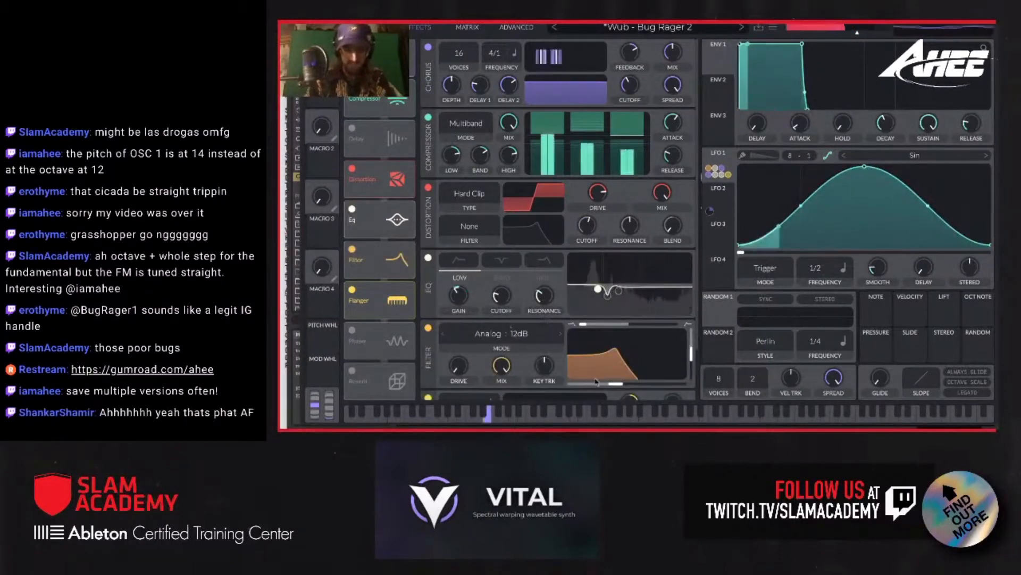
{"action": "mouse_move", "coordinate": [619, 386]}
{"action": "left_mouse_down"}
{"action": "mouse_move", "coordinate": [647, 390]}
{"action": "mouse_move", "coordinate": [620, 391]}
{"action": "left_mouse_up"}
{"action": "left_click", "coordinate": [429, 328]}
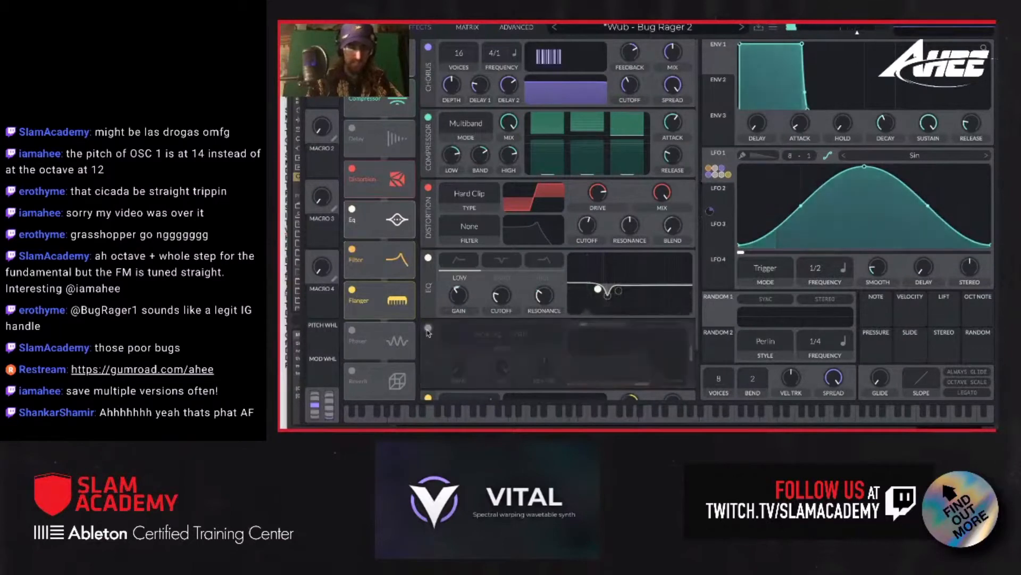
- Switch off the EQ effect, then audition the Reverb and switch it back off
{"action": "left_click", "coordinate": [352, 208]}
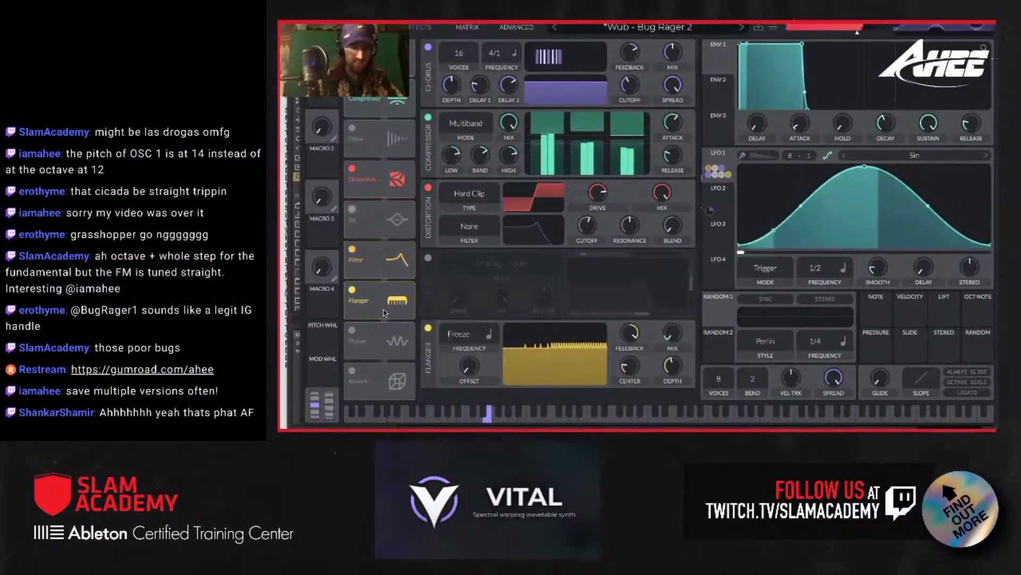
{"action": "left_click", "coordinate": [352, 371]}
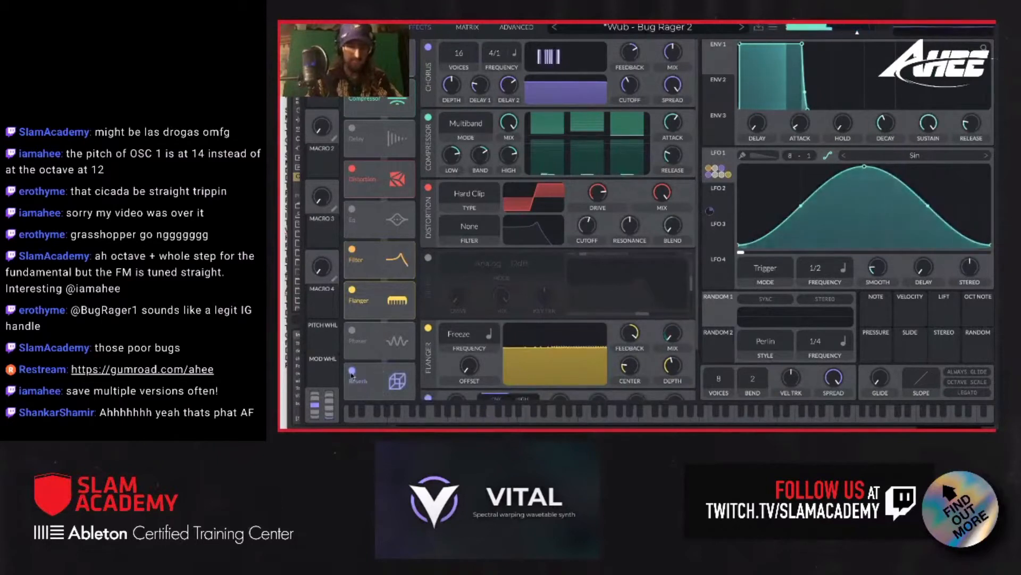
{"action": "left_click", "coordinate": [353, 373]}
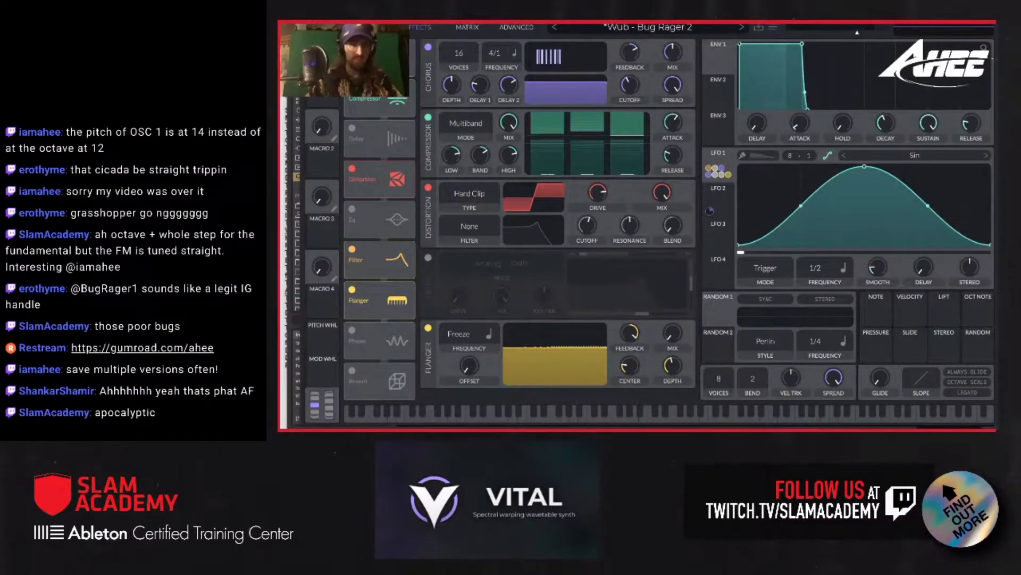
- Adjust the Crazy Loud Bug wavetable's frame to about 96 and compare the sound with Filter 2 off and on
{"action": "left_click", "coordinate": [370, 27]}
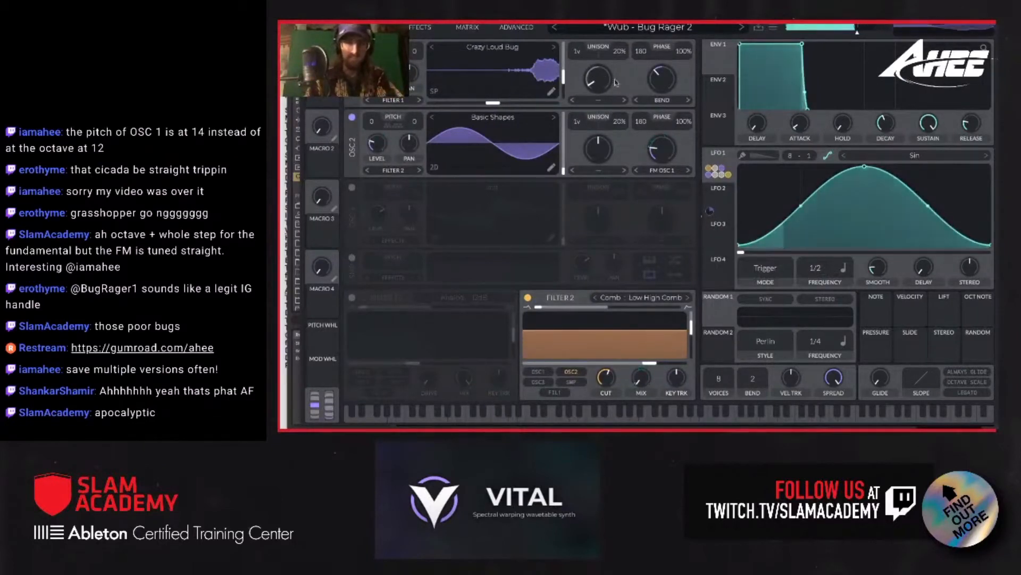
{"action": "mouse_move", "coordinate": [665, 87]}
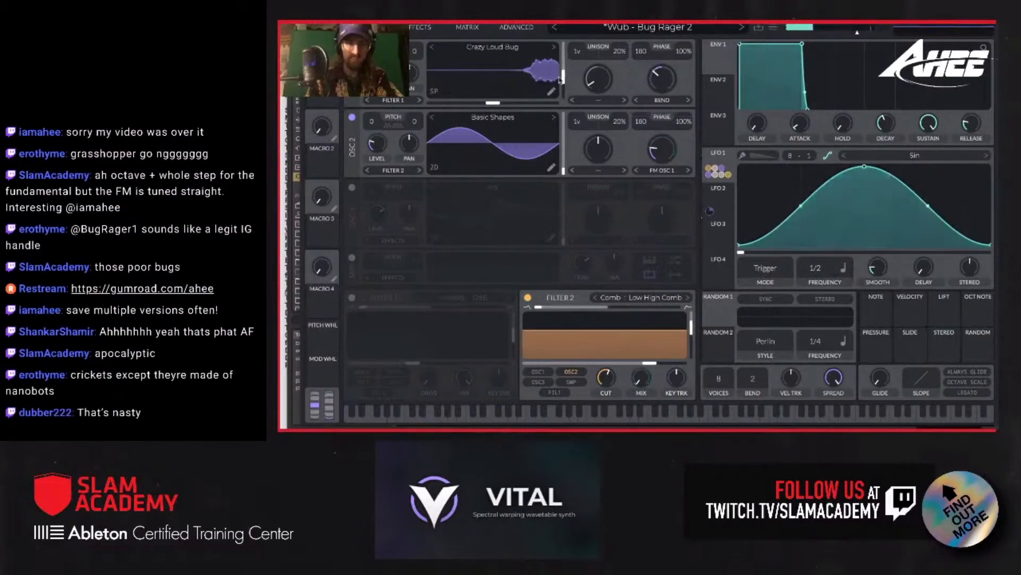
{"action": "left_click_drag", "start_coordinate": [563, 69], "coordinate": [563, 83]}
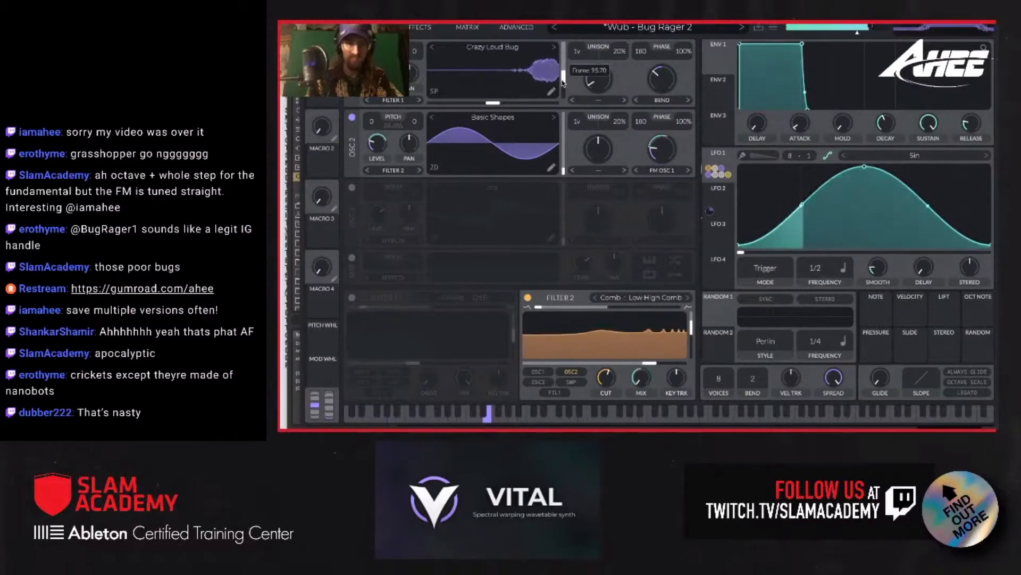
{"action": "left_click", "coordinate": [528, 298]}
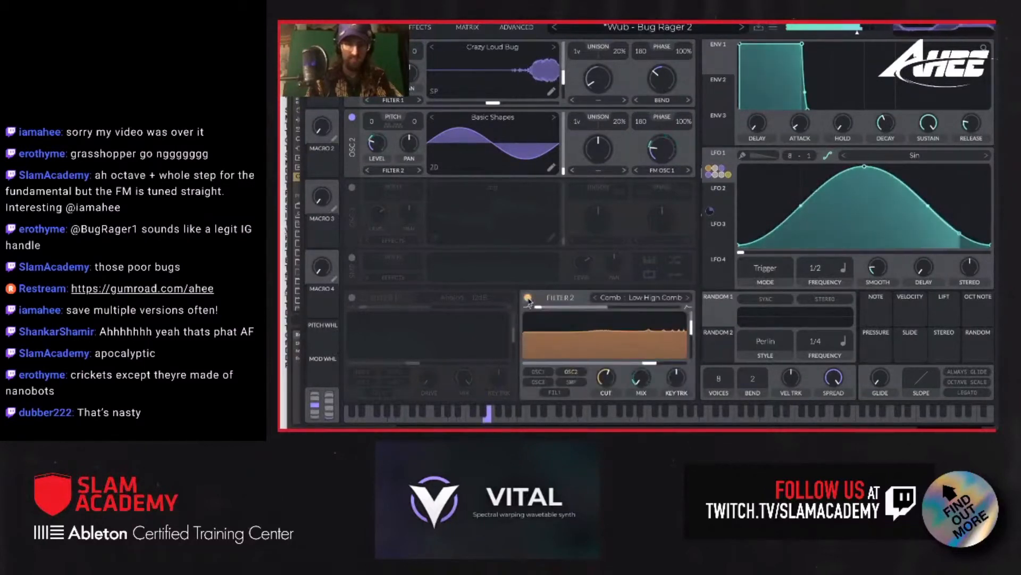
{"action": "left_click", "coordinate": [528, 298]}
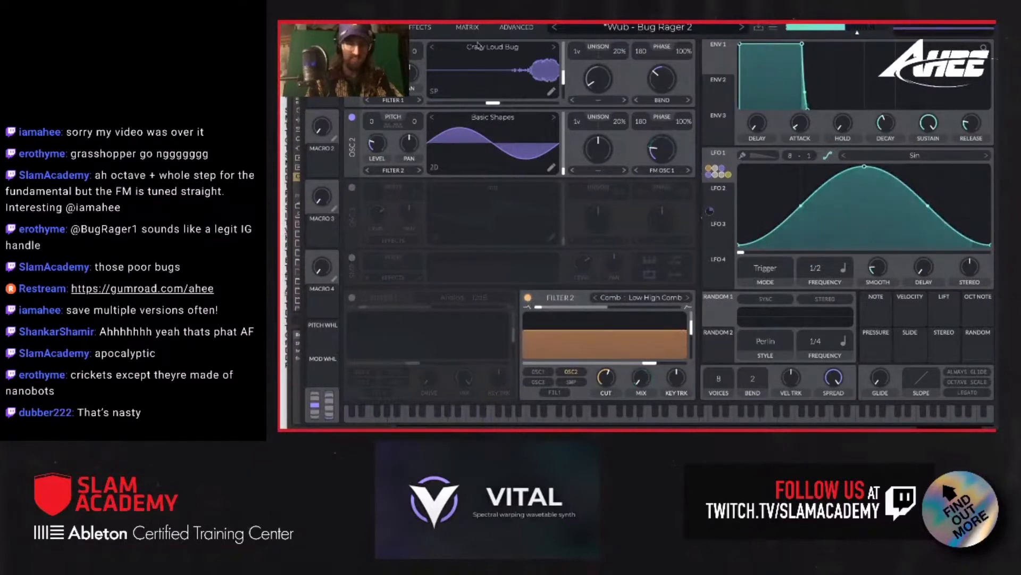
- Switch the effects Filter back on and set its mode to Analog Notch Spread
{"action": "left_click", "coordinate": [419, 27]}
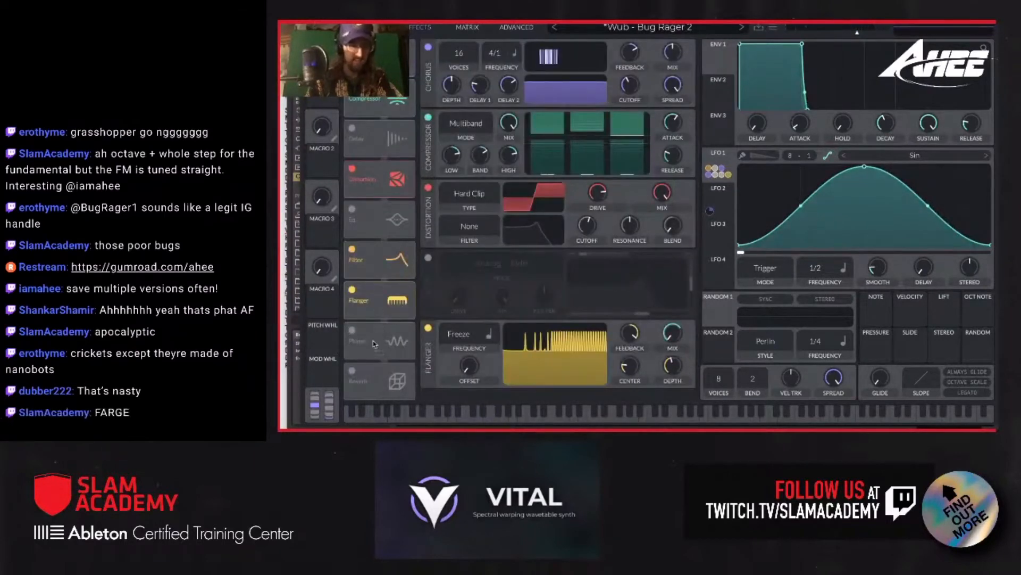
{"action": "left_click", "coordinate": [361, 256]}
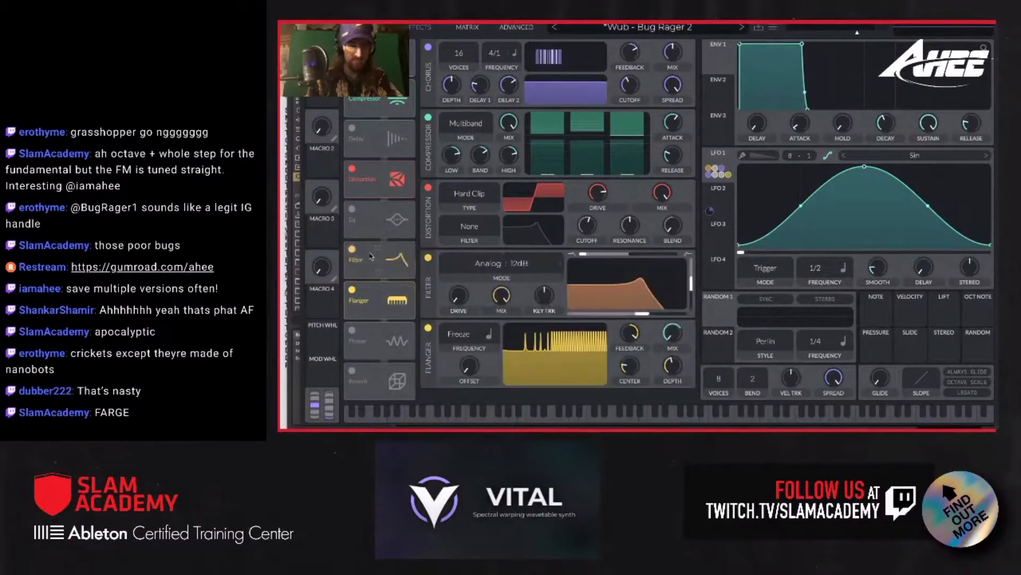
{"action": "left_click", "coordinate": [528, 267]}
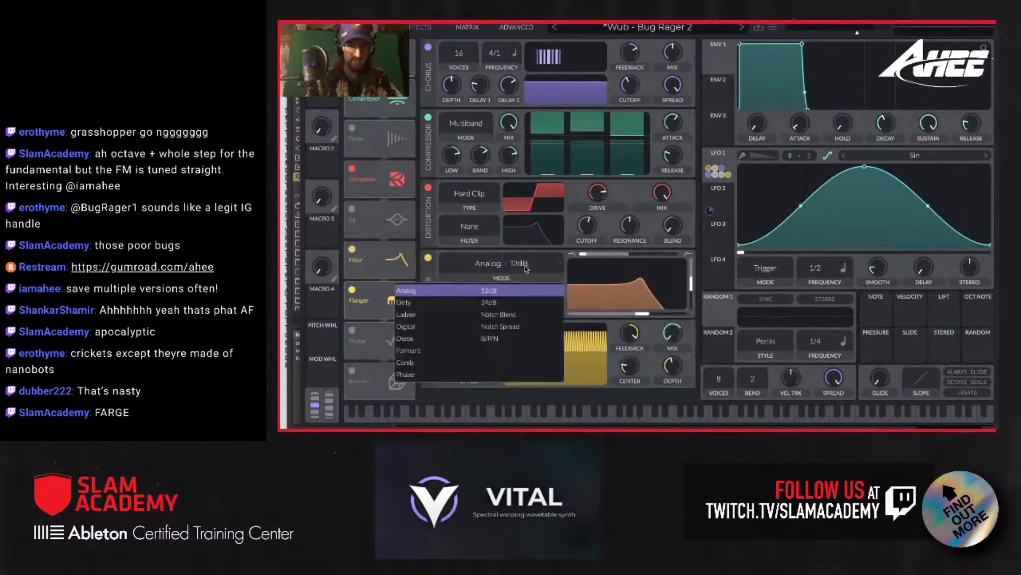
{"action": "left_click", "coordinate": [498, 329]}
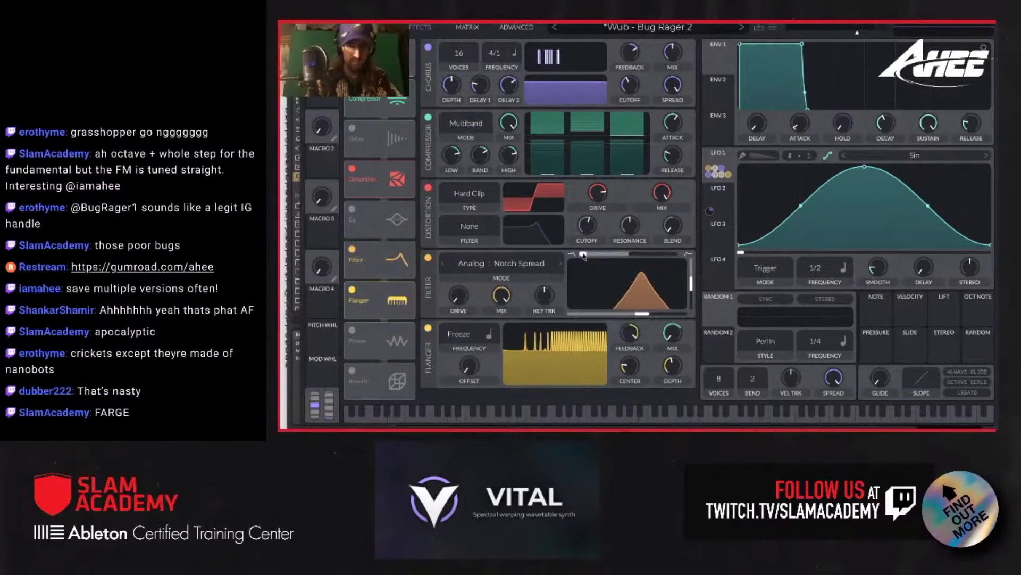
- Try blending the Analog Notch Spread effects Filter to the notch shape, with more drive and a higher cutoff
{"action": "left_click_drag", "start_coordinate": [583, 256], "coordinate": [693, 260]}
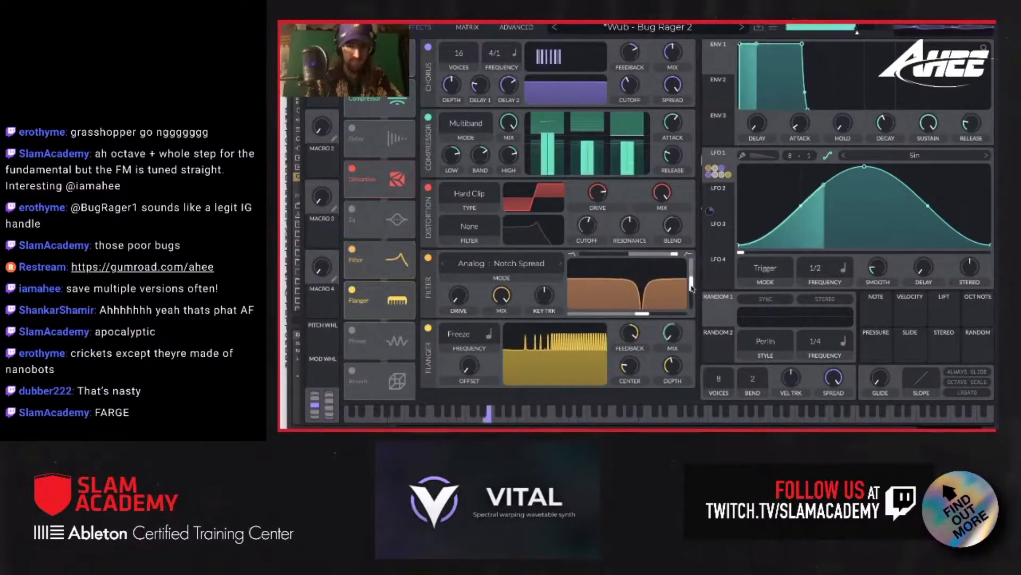
{"action": "left_click_drag", "start_coordinate": [459, 295], "coordinate": [459, 271]}
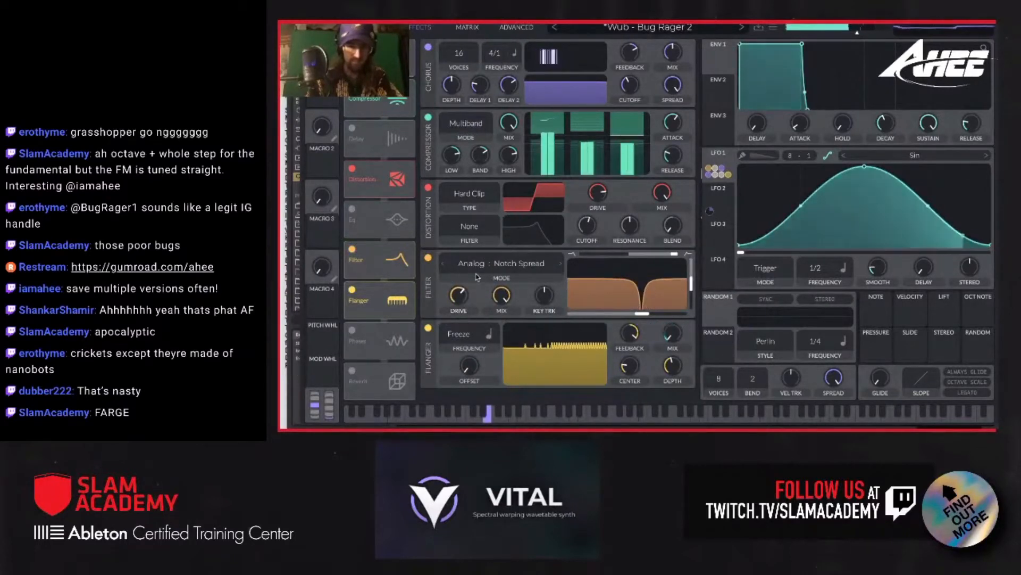
{"action": "mouse_move", "coordinate": [642, 313]}
{"action": "left_mouse_down"}
{"action": "mouse_move", "coordinate": [573, 318]}
{"action": "mouse_move", "coordinate": [653, 316]}
{"action": "left_mouse_up"}
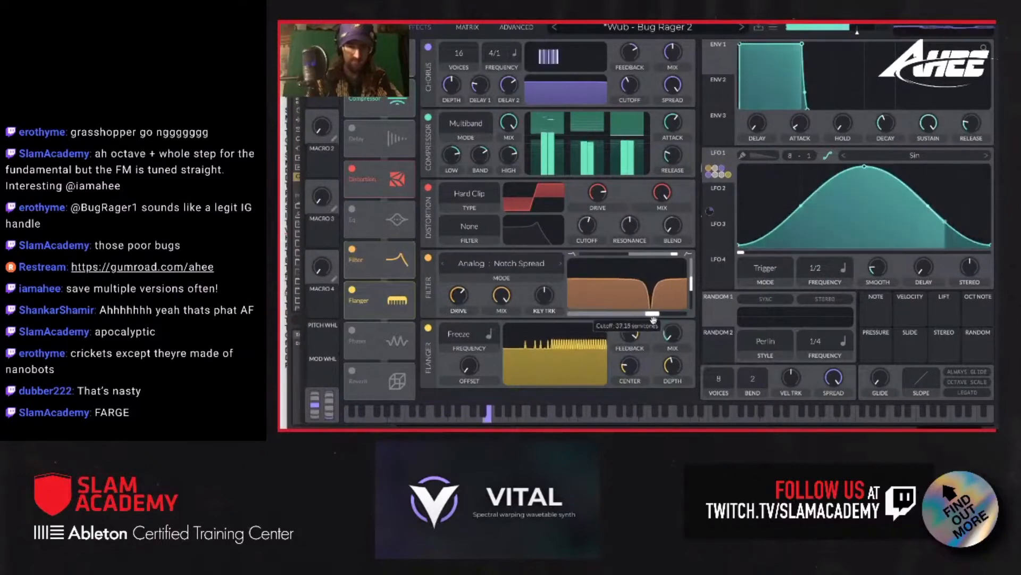
- Try modulating the effects Filter's cutoff with LFO 2 at a lower mix in Analog B/P/N mode, and bypass the filter
{"action": "left_click", "coordinate": [714, 204]}
{"action": "left_click_drag", "start_coordinate": [679, 252], "coordinate": [645, 313]}
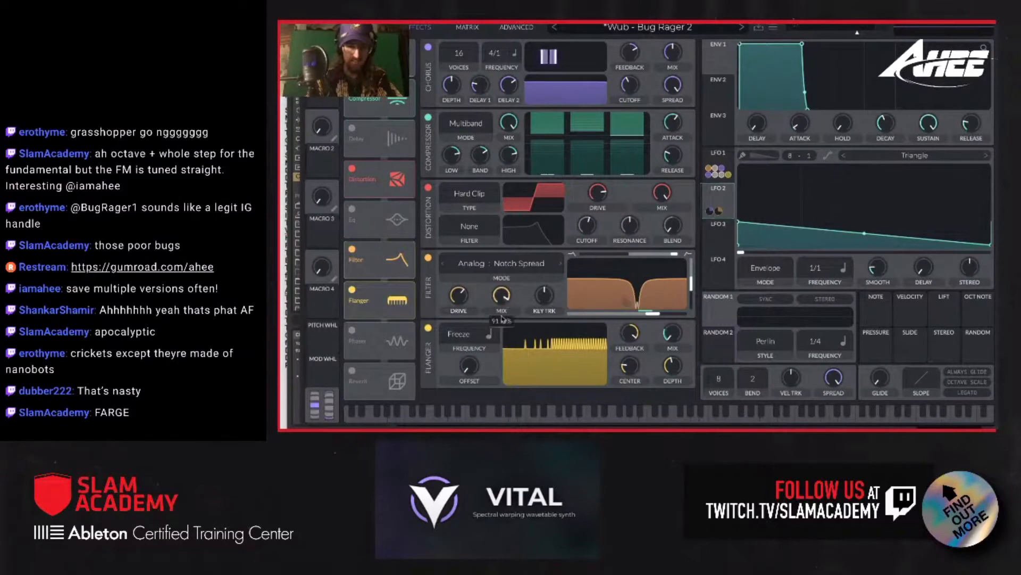
{"action": "left_click_drag", "start_coordinate": [502, 319], "coordinate": [461, 283]}
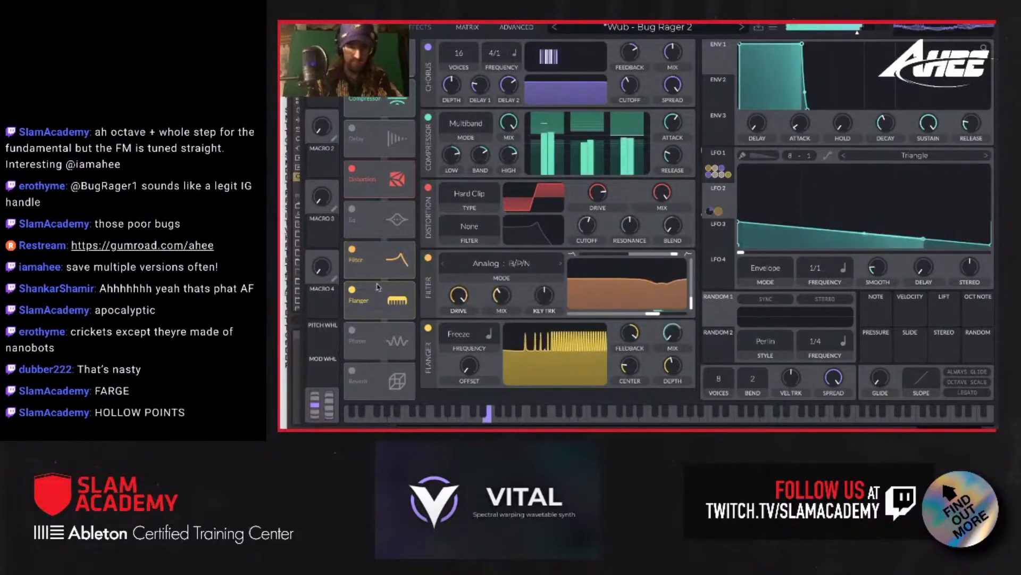
{"action": "left_click", "coordinate": [352, 249]}
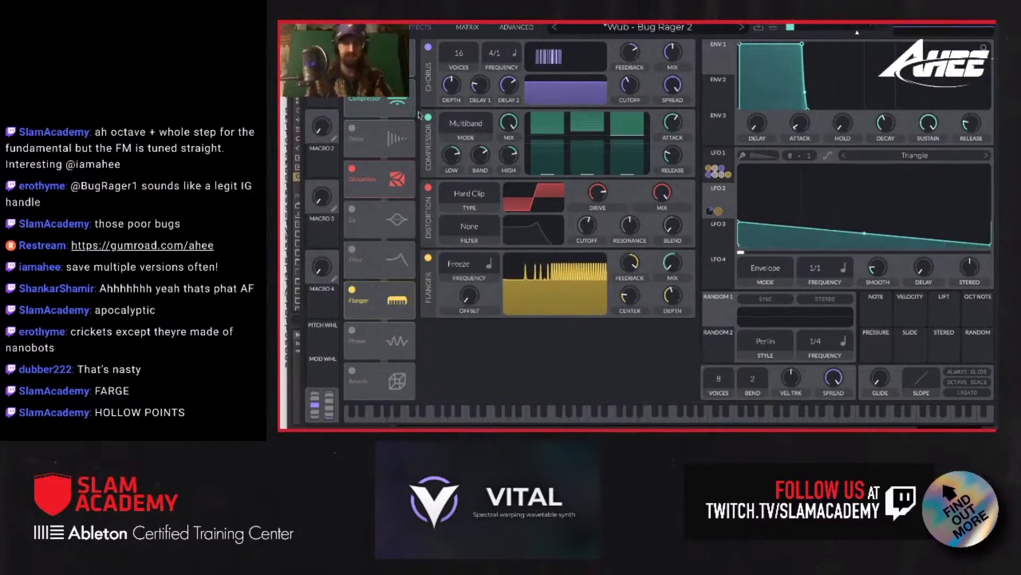
- Try a different LFO 1 modulation amount on oscillator 2's FM Osc 1 control and an LFO 1 frequency of 1/8
{"action": "left_click", "coordinate": [370, 27]}
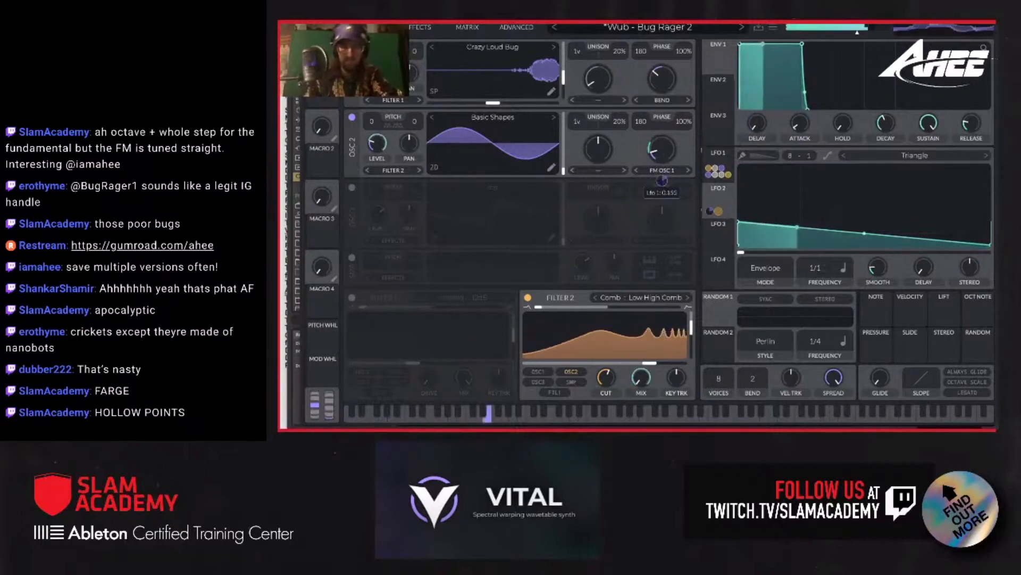
{"action": "left_click_drag", "start_coordinate": [662, 181], "coordinate": [664, 199]}
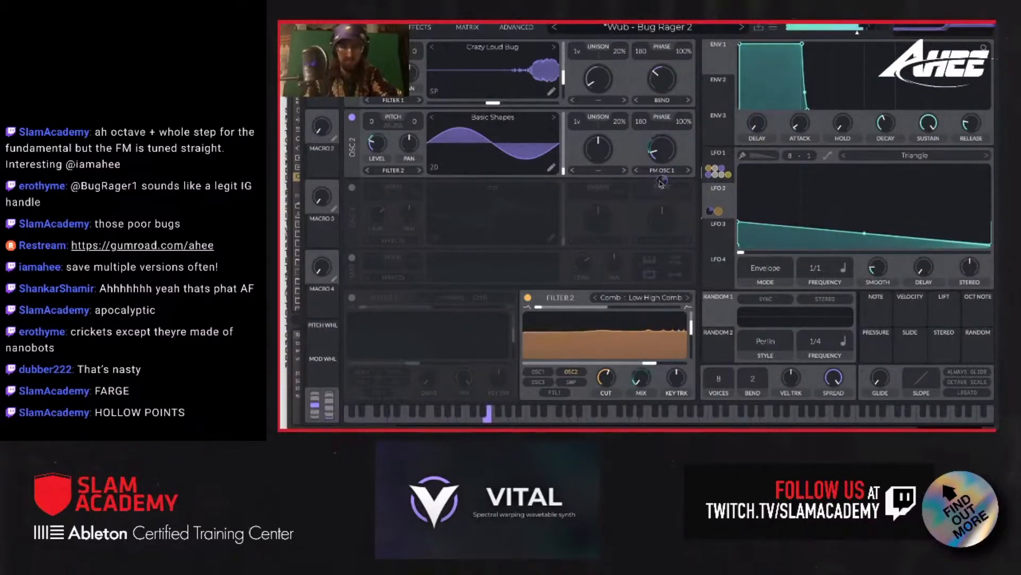
{"action": "left_click", "coordinate": [719, 162]}
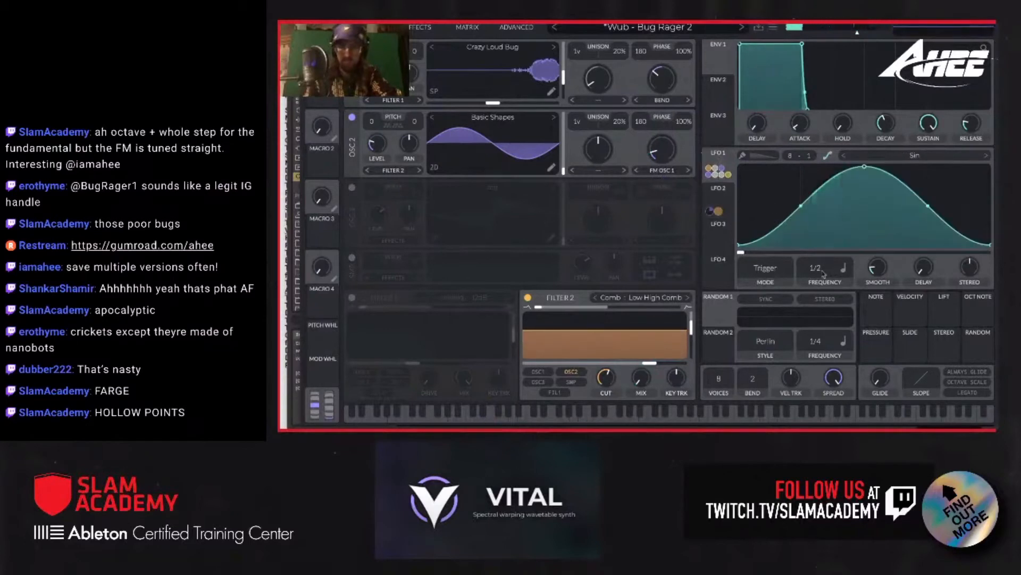
{"action": "left_click_drag", "start_coordinate": [823, 273], "coordinate": [820, 253]}
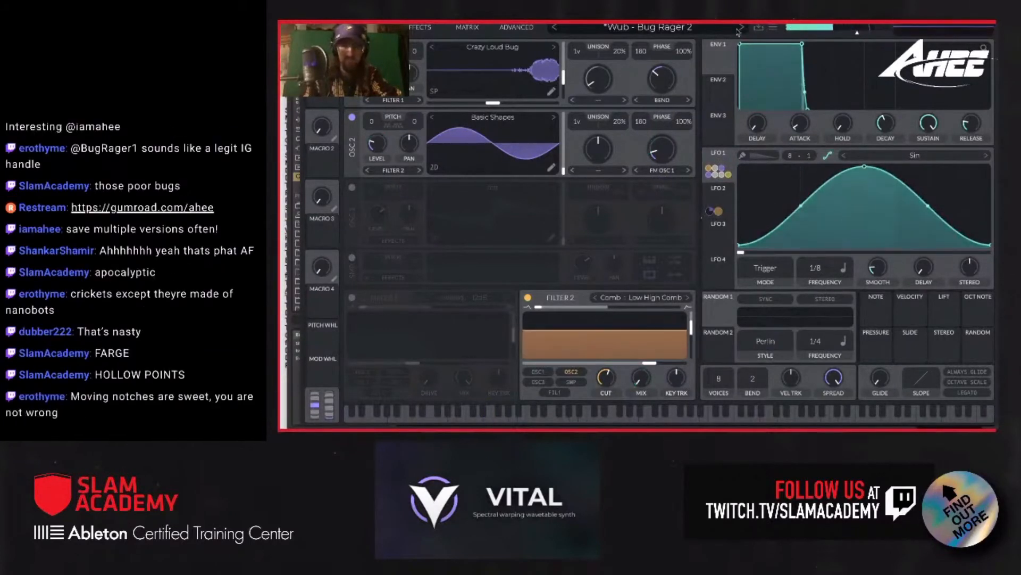
- Initialize a new preset and enable oscillator 2 along with the Multiband Compressor and Soft Clip Distortion effects
{"action": "left_click", "coordinate": [771, 27]}
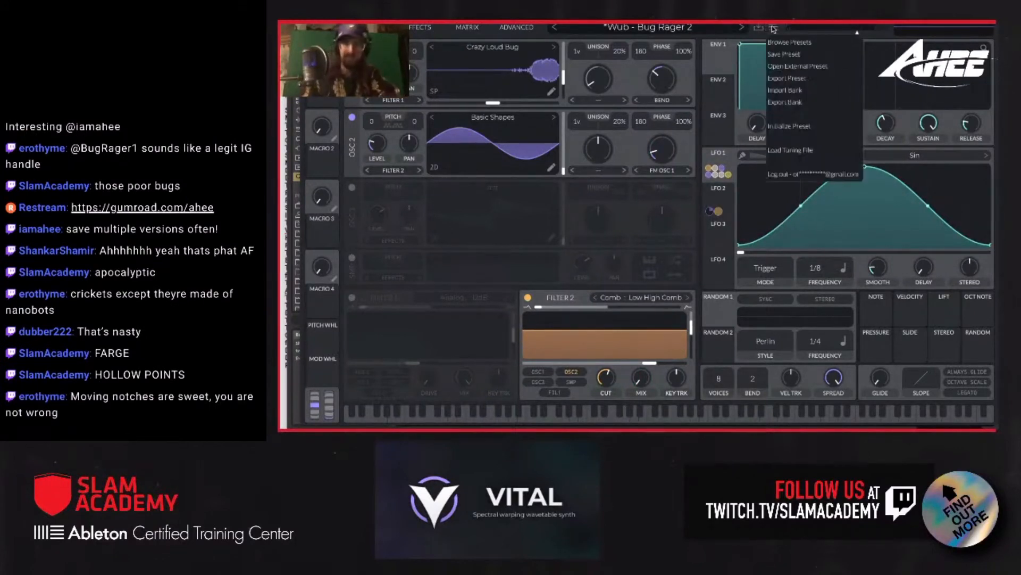
{"action": "left_click", "coordinate": [783, 127]}
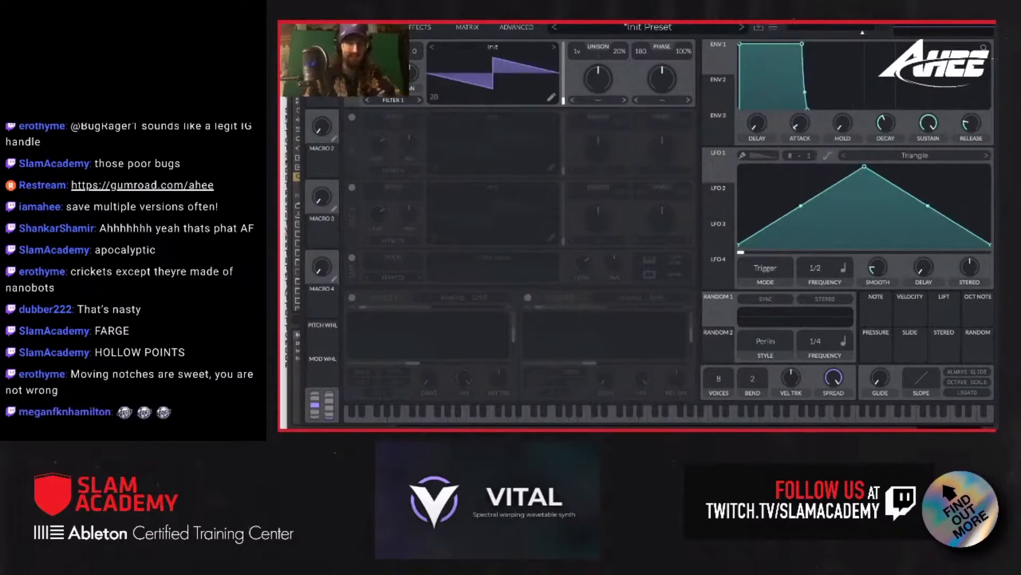
{"action": "left_click", "coordinate": [352, 117]}
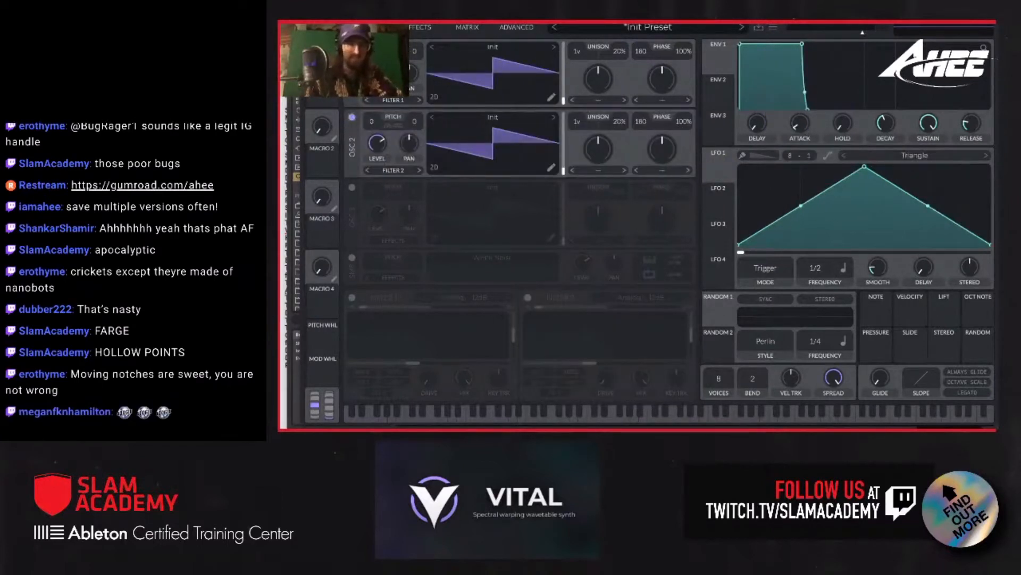
{"action": "left_click", "coordinate": [415, 27]}
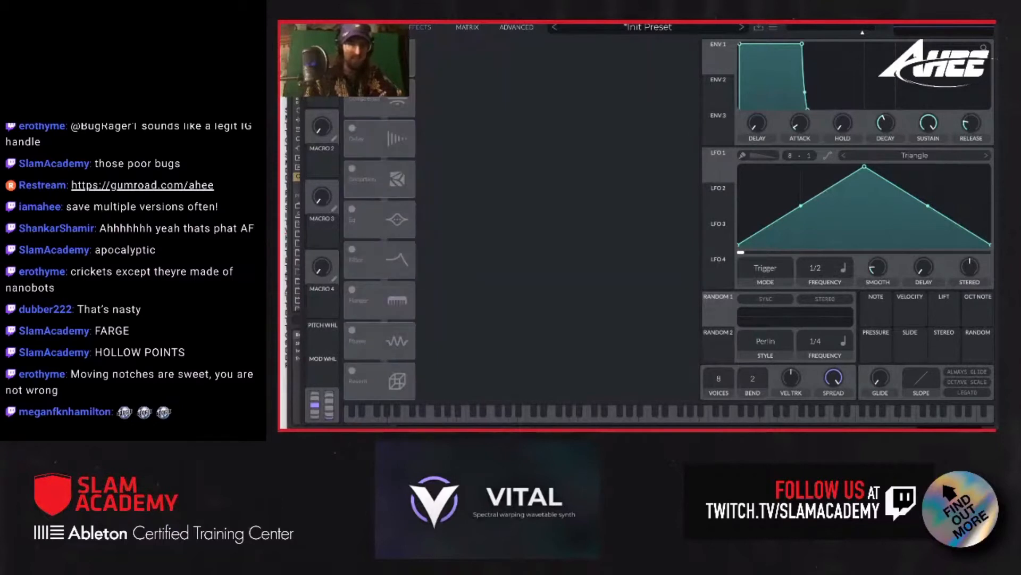
{"action": "left_click", "coordinate": [353, 87]}
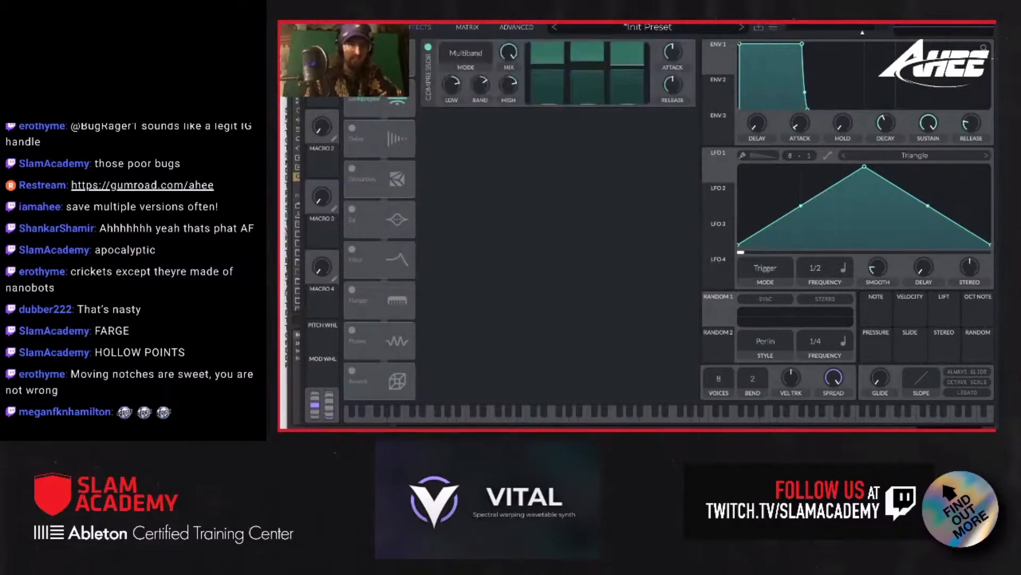
{"action": "left_click", "coordinate": [352, 169]}
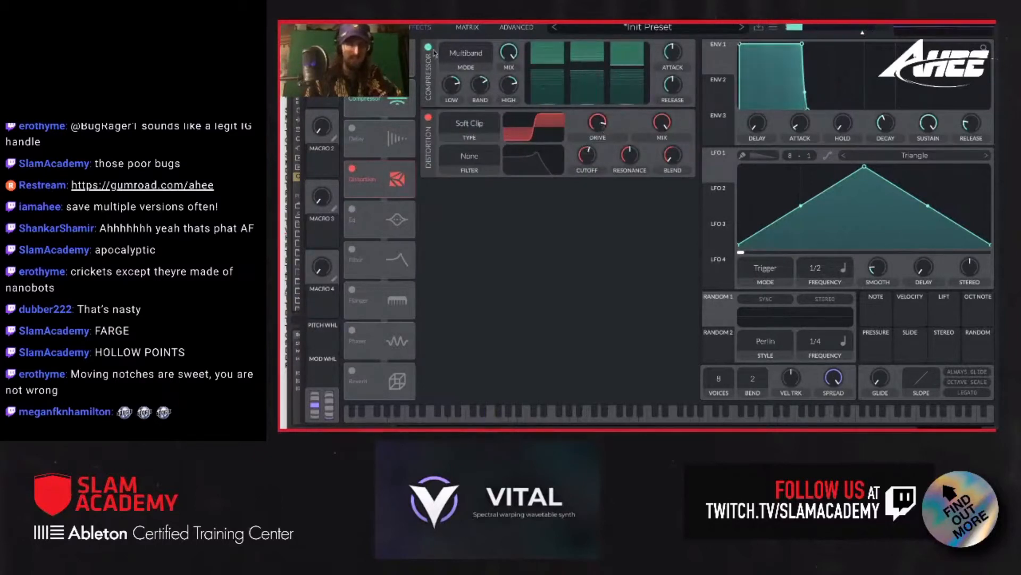
- Adjust the Multiband Compressor's attack, release and low band controls, and lower the master output volume
{"action": "left_click_drag", "start_coordinate": [671, 59], "coordinate": [672, 50]}
{"action": "left_click_drag", "start_coordinate": [672, 85], "coordinate": [674, 100]}
{"action": "left_click_drag", "start_coordinate": [454, 93], "coordinate": [454, 86]}
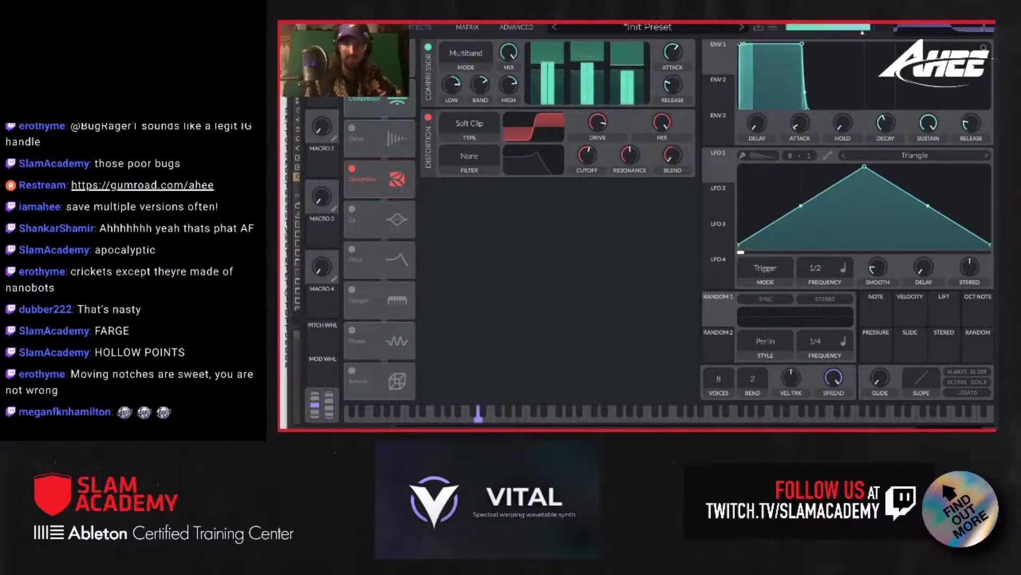
{"action": "left_click_drag", "start_coordinate": [861, 34], "coordinate": [852, 34]}
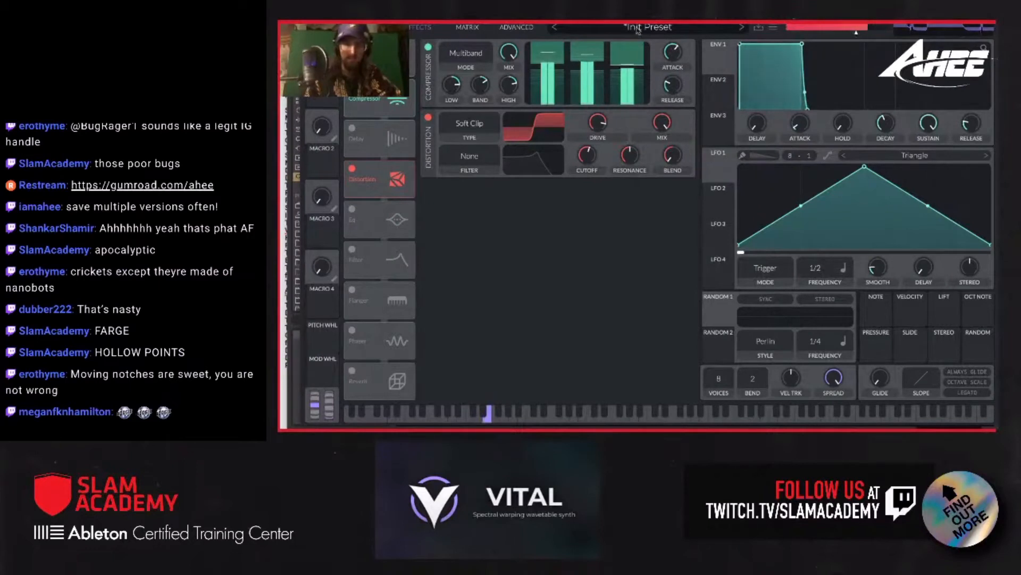
- Load the Ambient_Bugs_2.wav sample from the Ableton Live browser as oscillator 1's wavetable and switch oscillator 2 off
{"action": "left_click", "coordinate": [370, 27]}
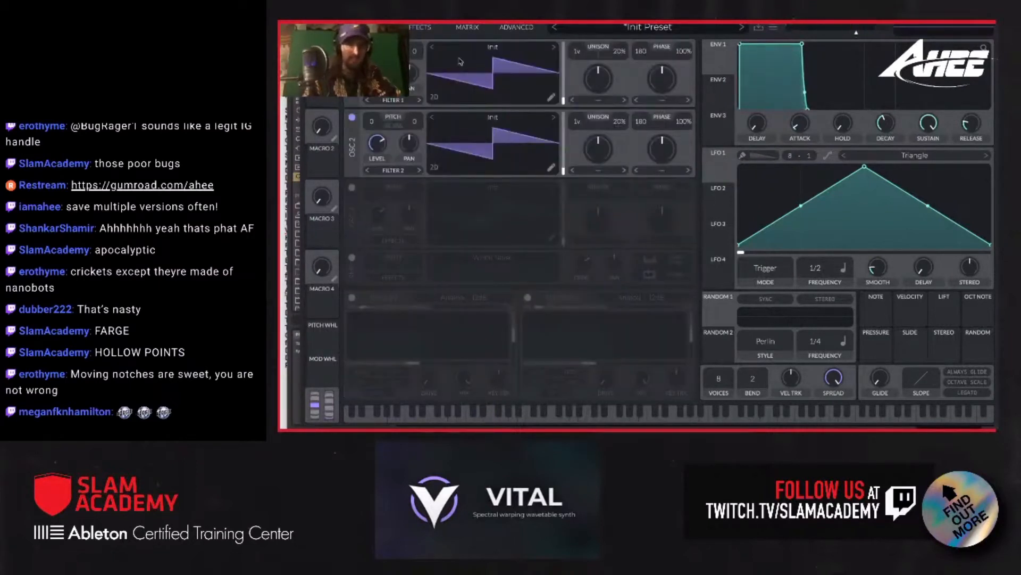
{"action": "left_click_drag", "start_coordinate": [378, 24], "coordinate": [549, 24]}
{"action": "left_click", "coordinate": [420, 149]}
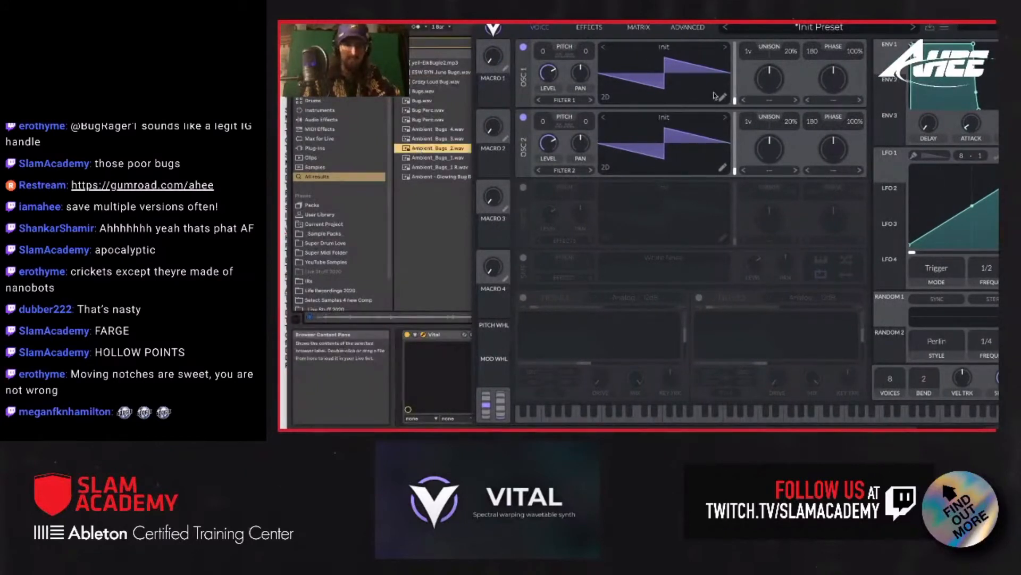
{"action": "left_click_drag", "start_coordinate": [716, 96], "coordinate": [714, 90]}
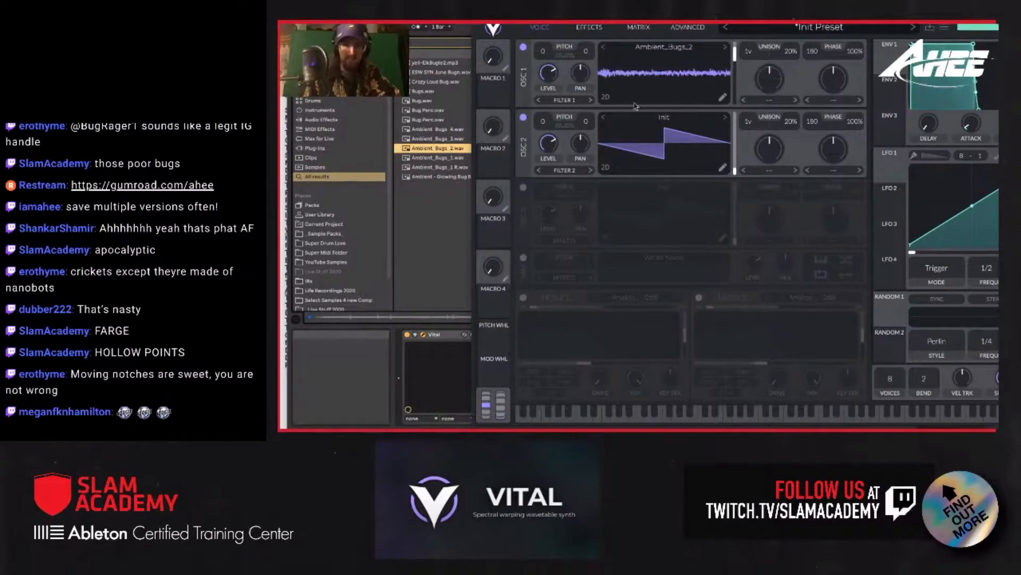
{"action": "left_click", "coordinate": [523, 117]}
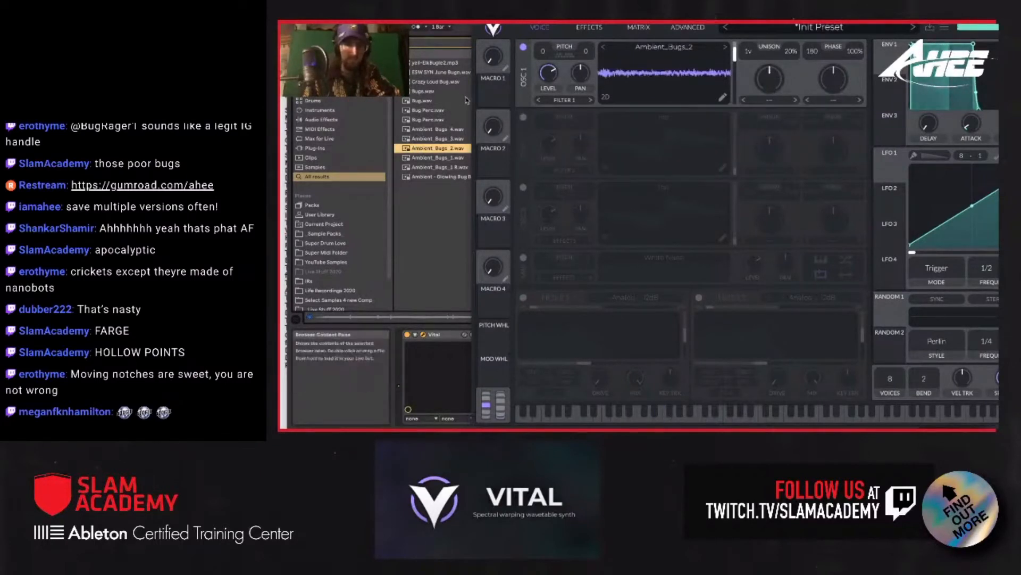
- Replace oscillator 1's wavetable with the yell-ElkBugle2.mp3 sample and set its frame to about 86
{"action": "left_click", "coordinate": [425, 63]}
{"action": "left_click_drag", "start_coordinate": [424, 64], "coordinate": [664, 58]}
{"action": "left_click_drag", "start_coordinate": [735, 53], "coordinate": [731, 92]}
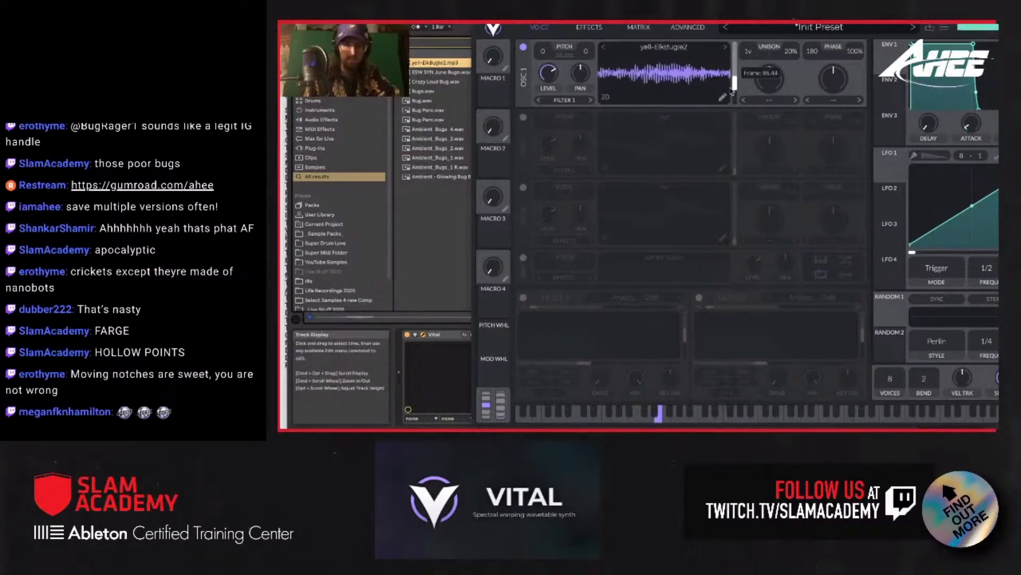
{"action": "left_click_drag", "start_coordinate": [795, 21], "coordinate": [618, 22]}
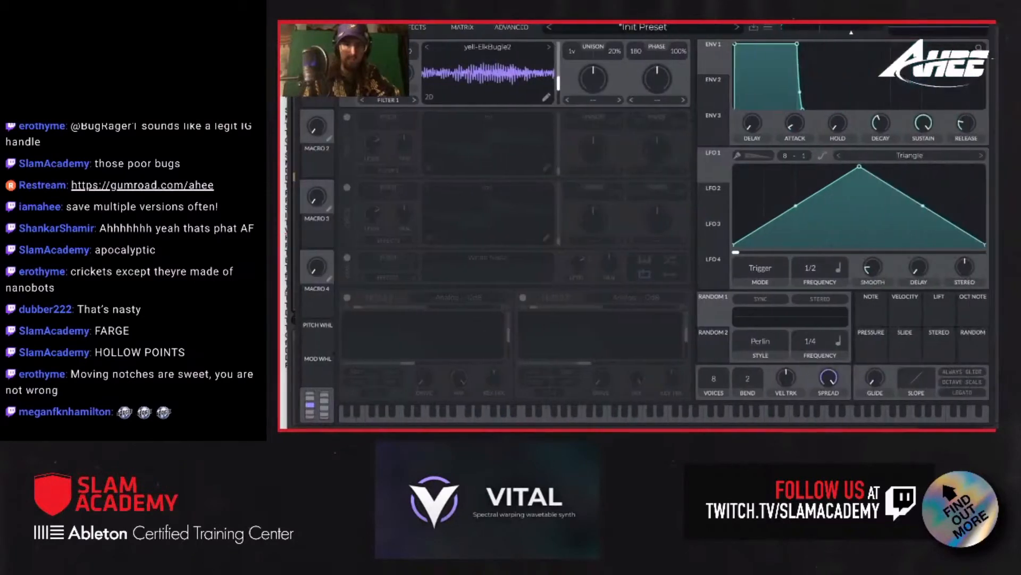
- Switch oscillator 2 on and give oscillator 1 two unison voices with 9% detune
{"action": "left_click", "coordinate": [347, 118]}
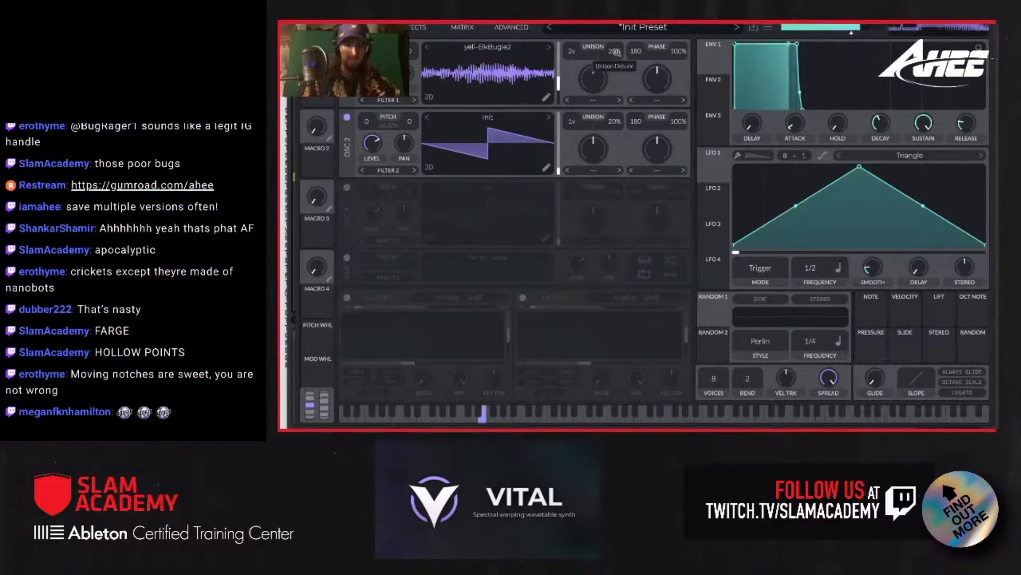
{"action": "left_click_drag", "start_coordinate": [616, 53], "coordinate": [616, 61]}
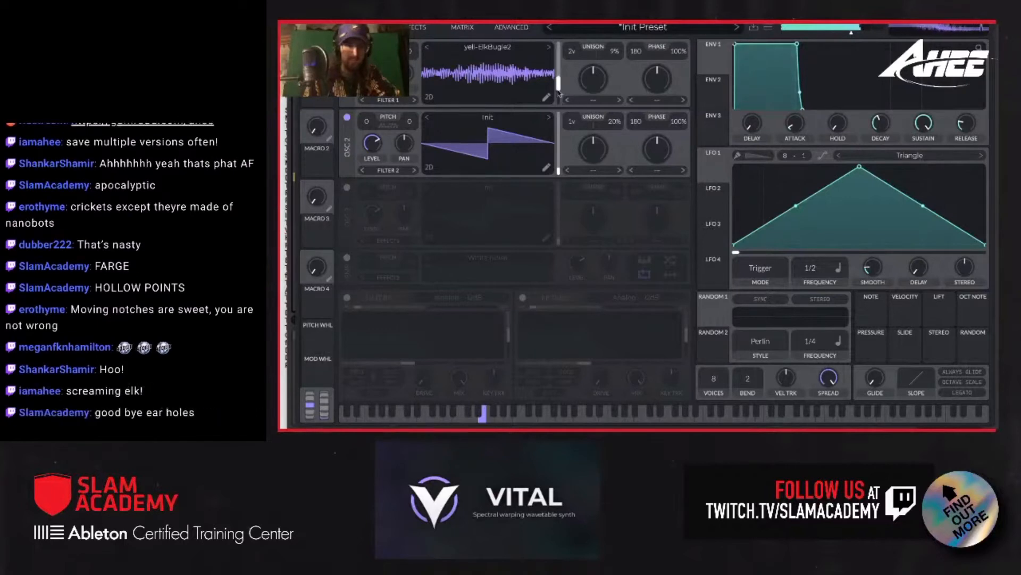
- Adjust oscillator 1's frame with Harm Stretch morphing applied, and make the preset monophonic with 1 voice, legato and glide
{"action": "left_click_drag", "start_coordinate": [559, 93], "coordinate": [596, 99]}
{"action": "left_click", "coordinate": [591, 100]}
{"action": "left_click", "coordinate": [618, 160]}
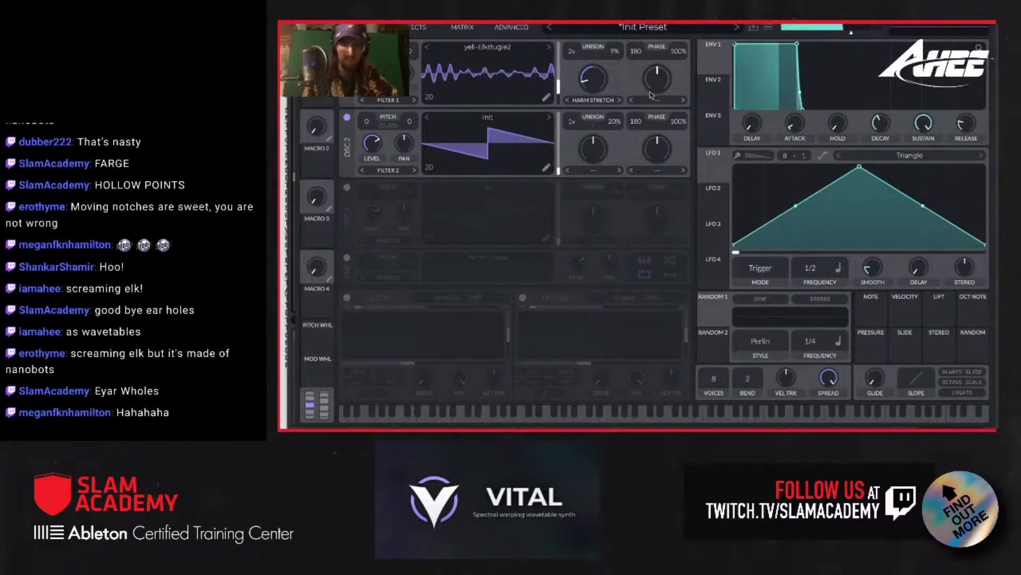
{"action": "left_click_drag", "start_coordinate": [712, 380], "coordinate": [711, 393]}
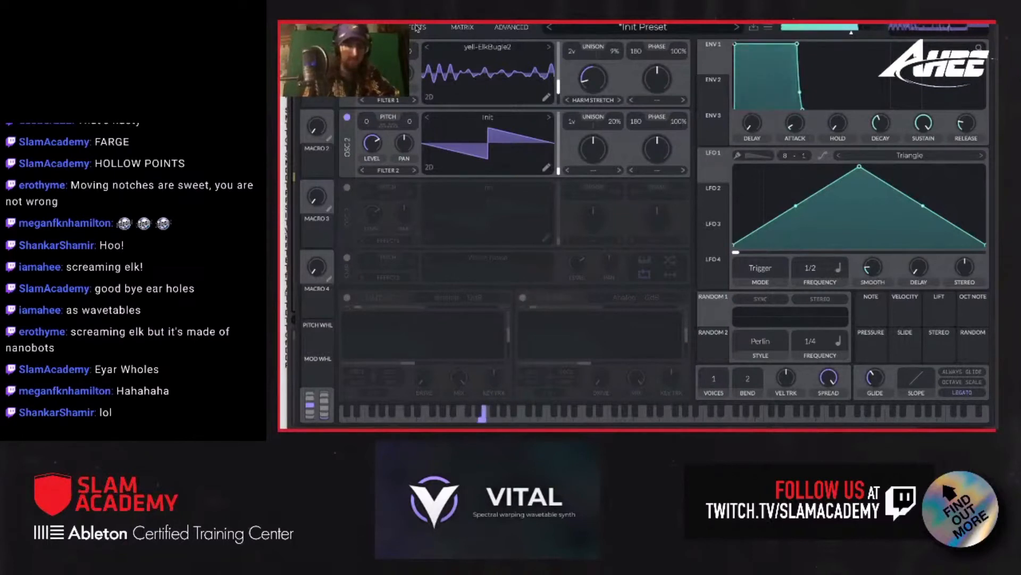
- Load the Ecto wavetable into oscillator 1 and raise its Harm Stretch amount
{"action": "left_click", "coordinate": [490, 47]}
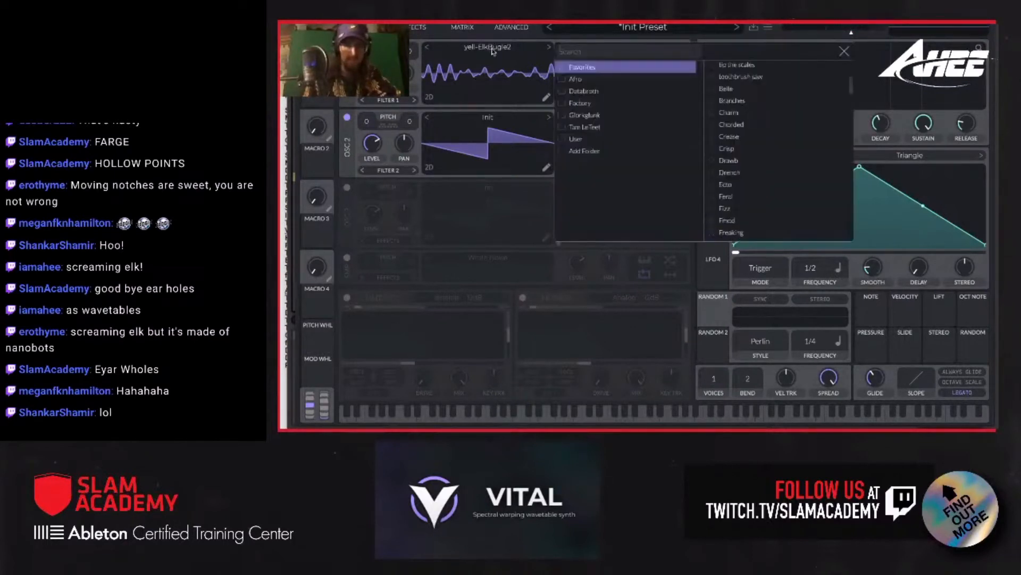
{"action": "left_click", "coordinate": [790, 185]}
{"action": "left_click", "coordinate": [845, 51]}
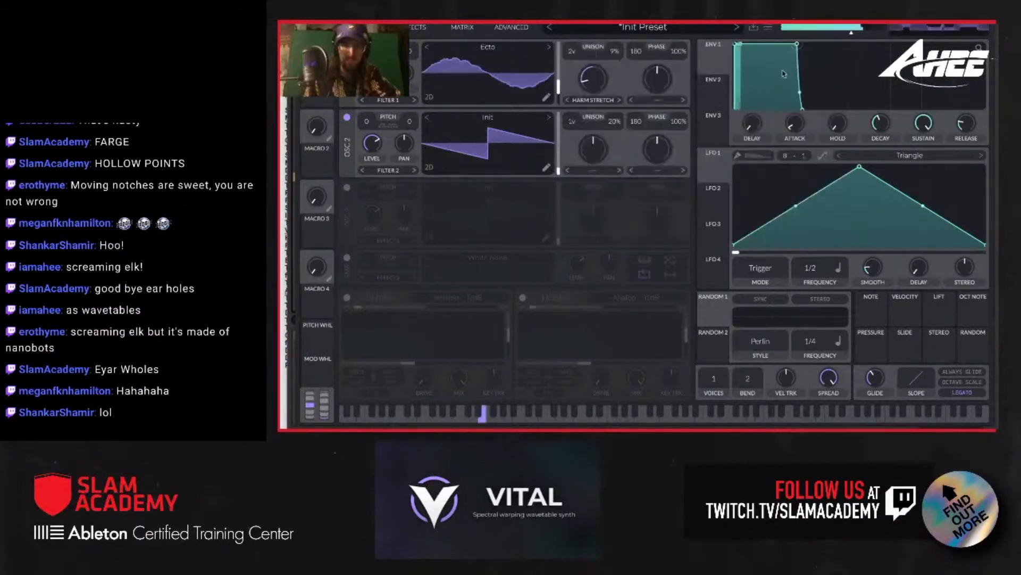
{"action": "left_click_drag", "start_coordinate": [593, 80], "coordinate": [590, 48]}
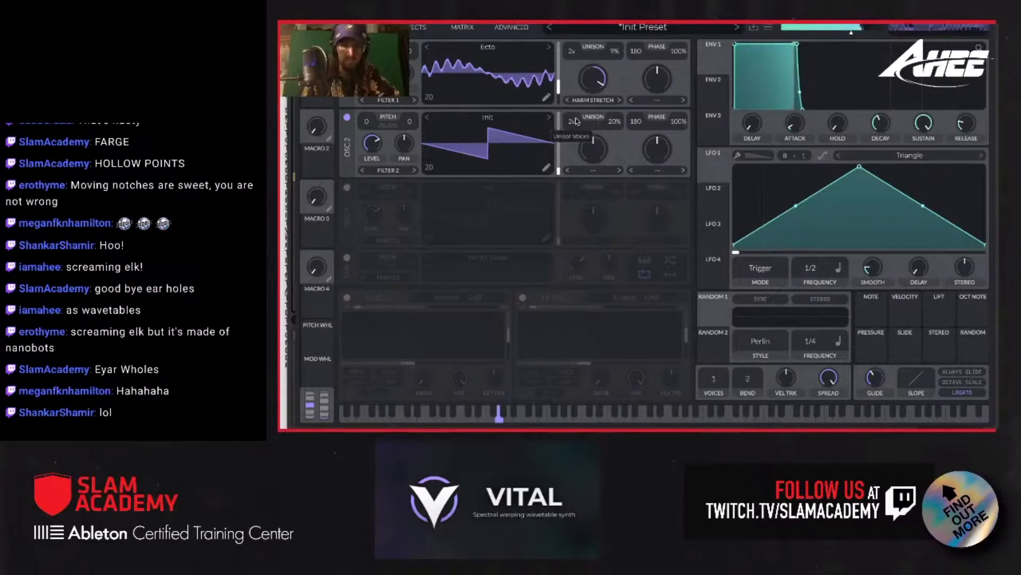
- Audition the Crisp and Drench wavetables in oscillator 2 and settle on Drawb
{"action": "left_click", "coordinate": [484, 117]}
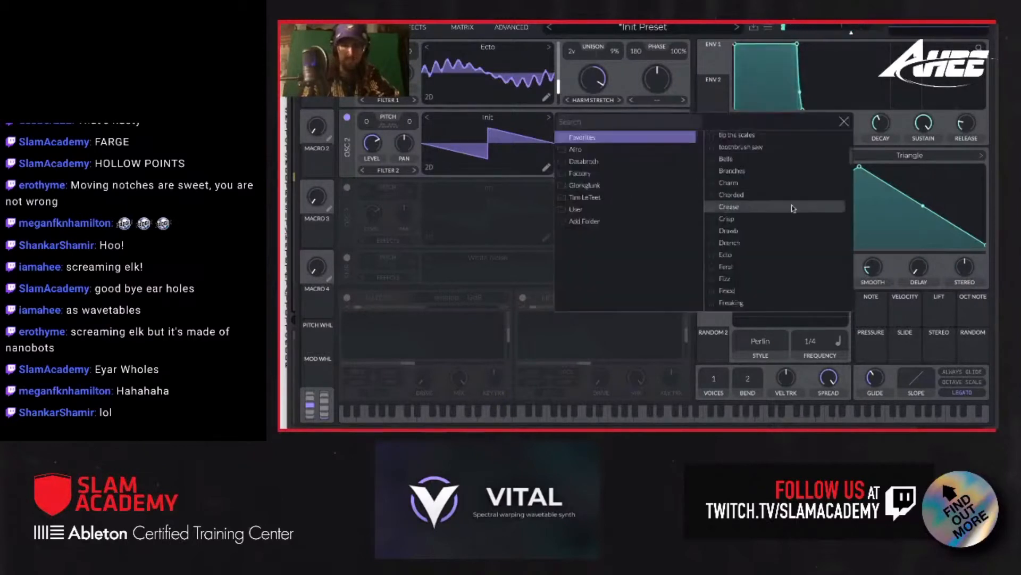
{"action": "left_click", "coordinate": [745, 206]}
{"action": "left_click", "coordinate": [764, 219]}
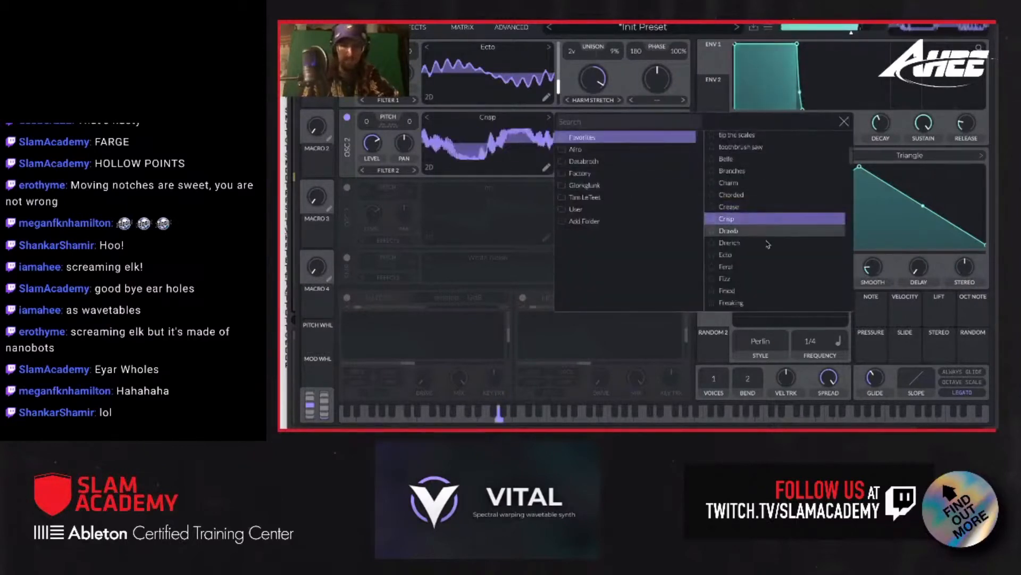
{"action": "left_click", "coordinate": [765, 243]}
{"action": "left_click", "coordinate": [757, 230]}
{"action": "left_click", "coordinate": [757, 246]}
{"action": "left_click", "coordinate": [758, 231]}
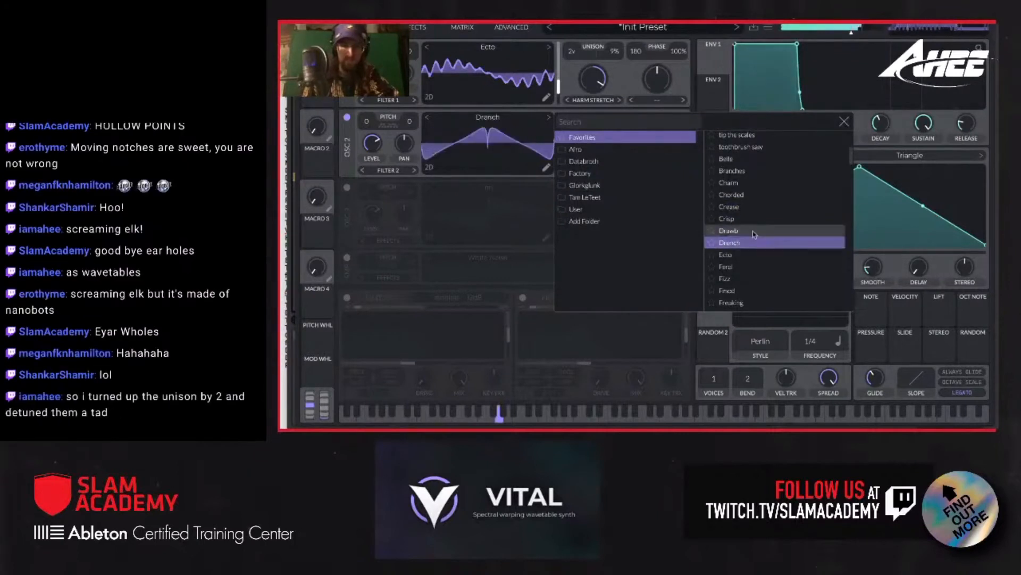
{"action": "left_click", "coordinate": [843, 122]}
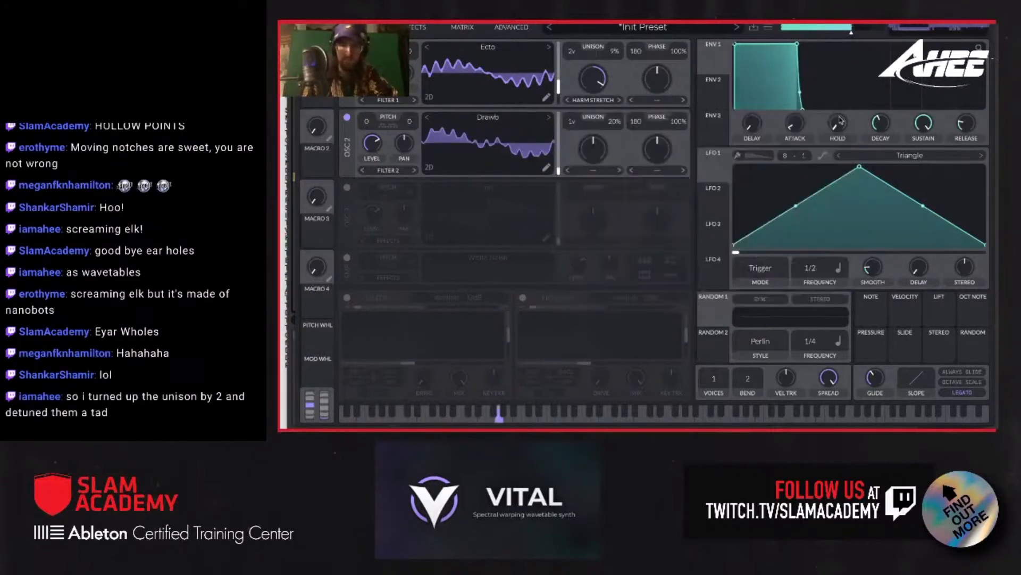
- Set oscillator 1 to six unison voices and lower its Harm Stretch amount
{"action": "left_click", "coordinate": [411, 28]}
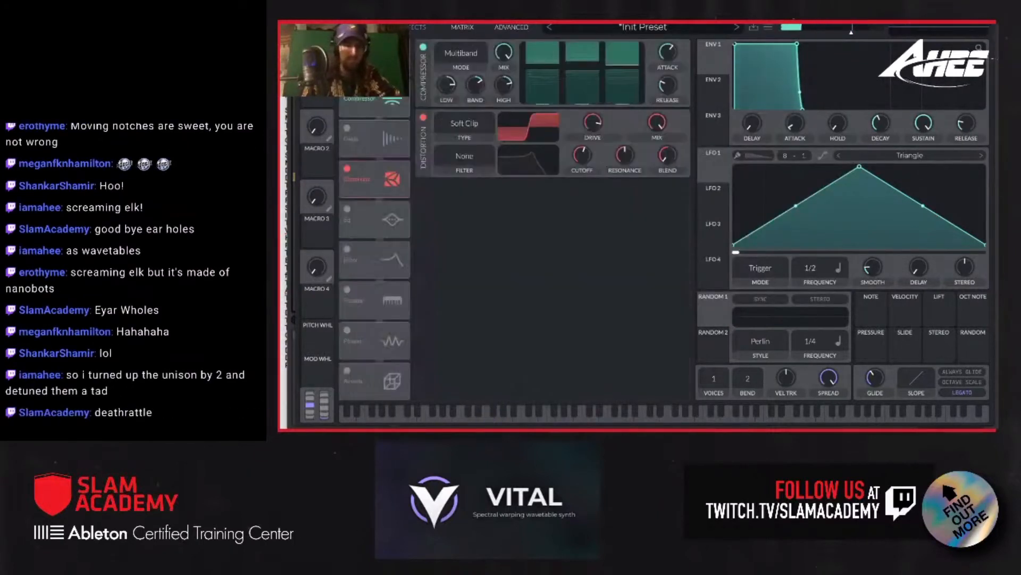
{"action": "left_click", "coordinate": [367, 28]}
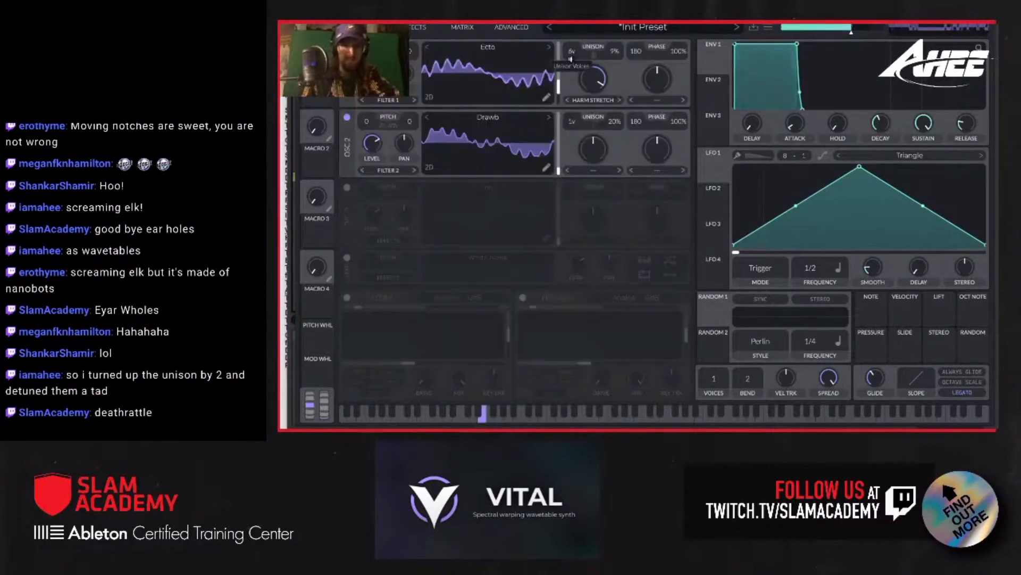
{"action": "left_click_drag", "start_coordinate": [570, 69], "coordinate": [598, 95]}
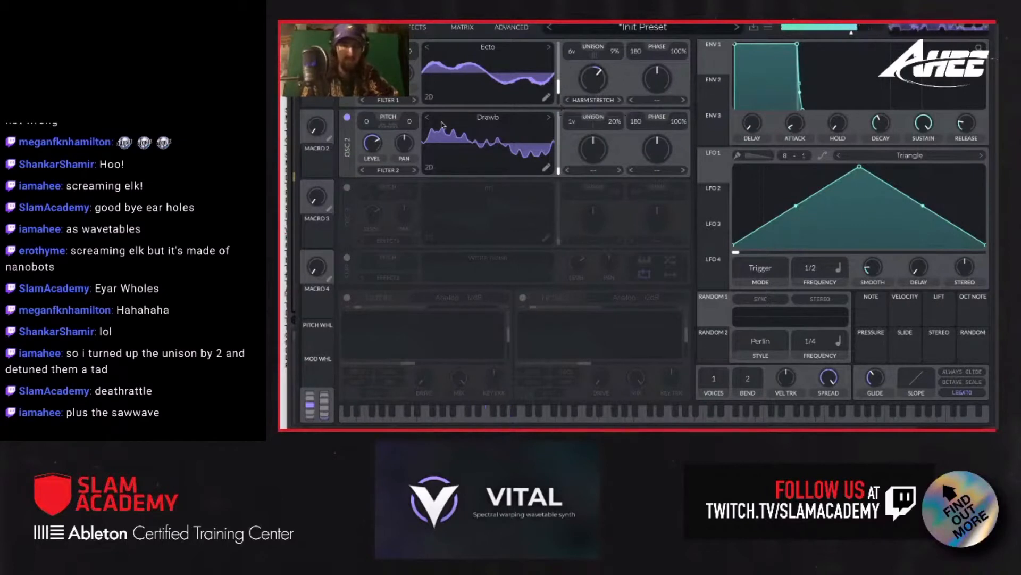
- Switch on the sampler with White Noise and set its level low
{"action": "left_click", "coordinate": [347, 258]}
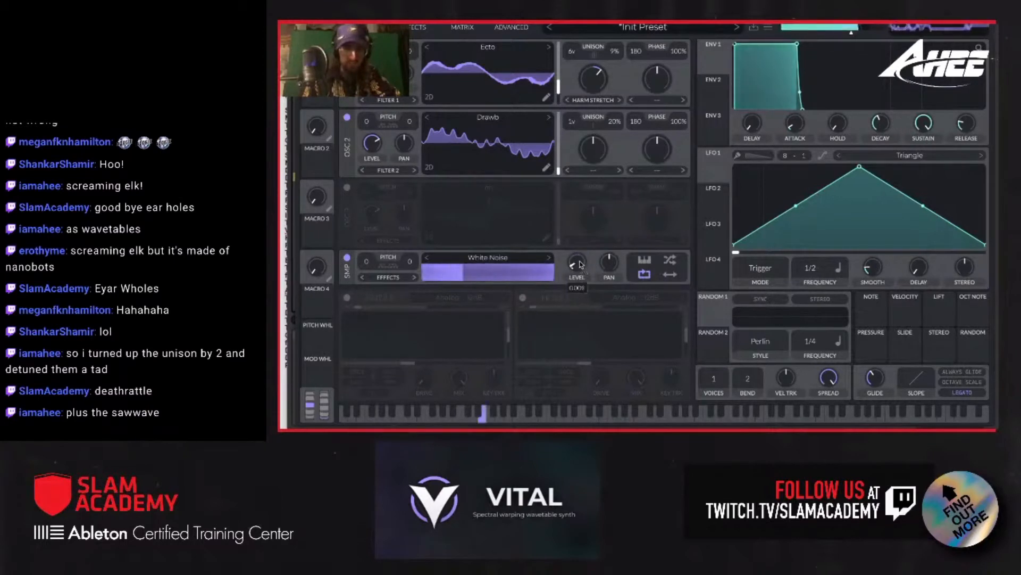
{"action": "mouse_move", "coordinate": [579, 261]}
{"action": "scroll", "coordinate": [577, 261], "scroll_direction": "down", "scroll_amount": 2}
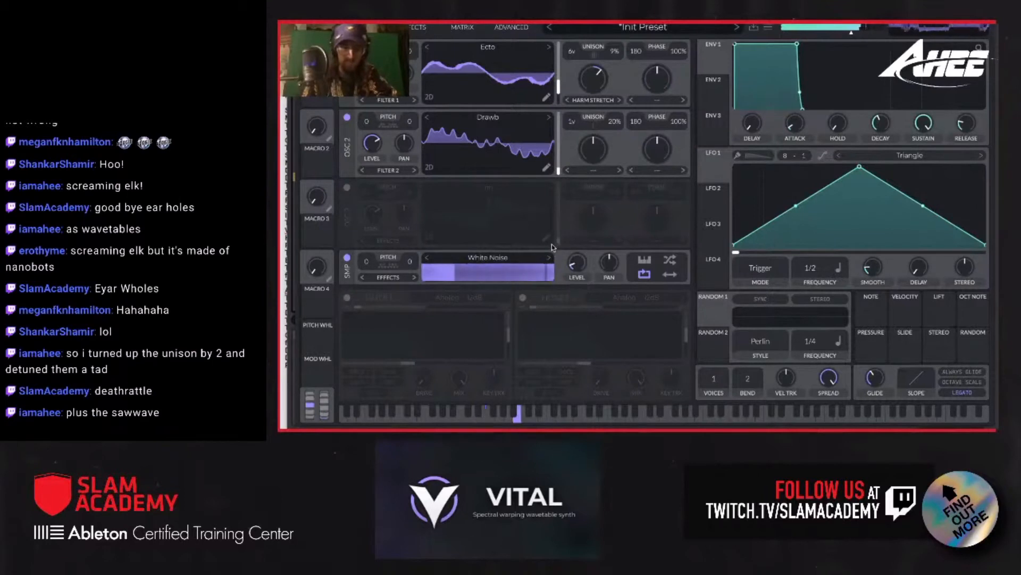
- Route both oscillators and the noise through filter 2, modulate its cutoff with LFO 1 and lower its resonance
{"action": "left_click", "coordinate": [523, 297]}
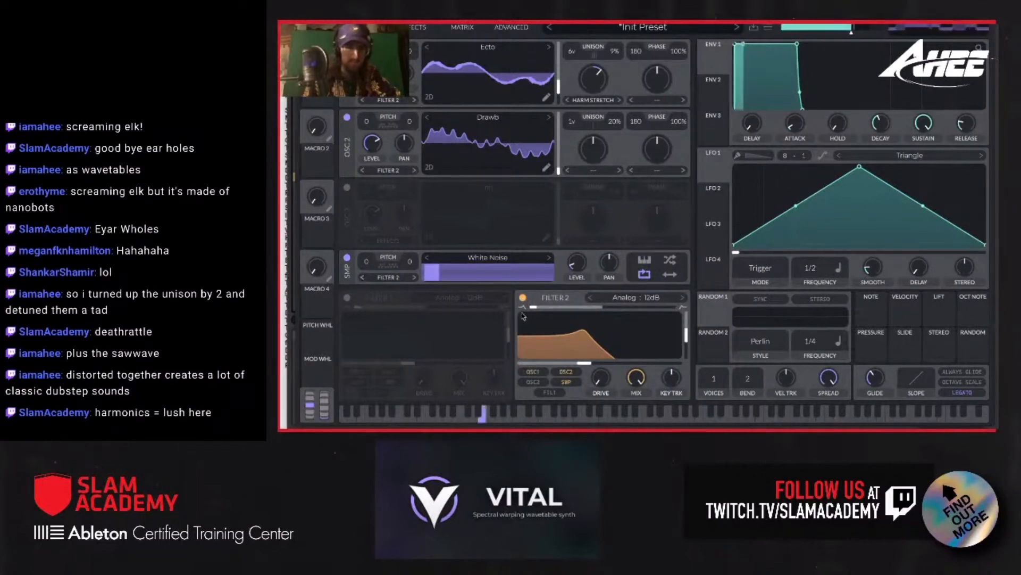
{"action": "left_click_drag", "start_coordinate": [585, 363], "coordinate": [630, 367]}
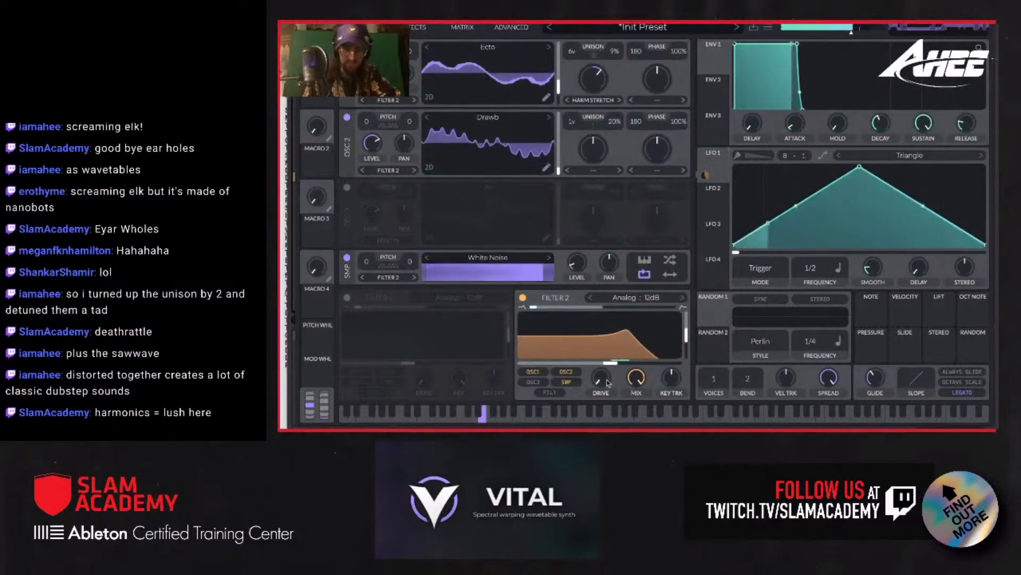
{"action": "left_click_drag", "start_coordinate": [686, 334], "coordinate": [686, 360]}
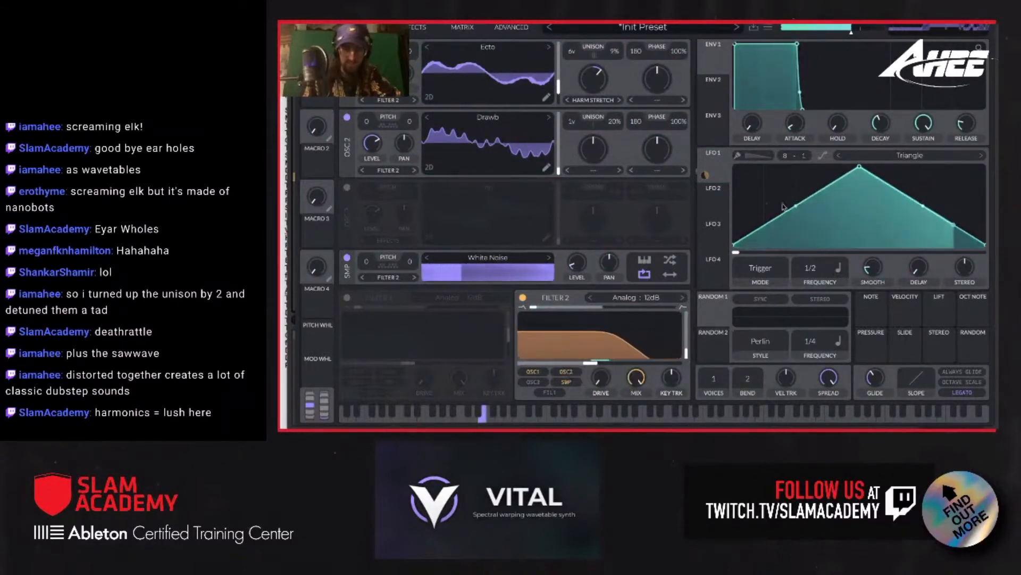
- Reshape LFO 1's triangle with an earlier, slightly lower peak and set its frequency to 1/8
{"action": "left_click_drag", "start_coordinate": [858, 171], "coordinate": [802, 205]}
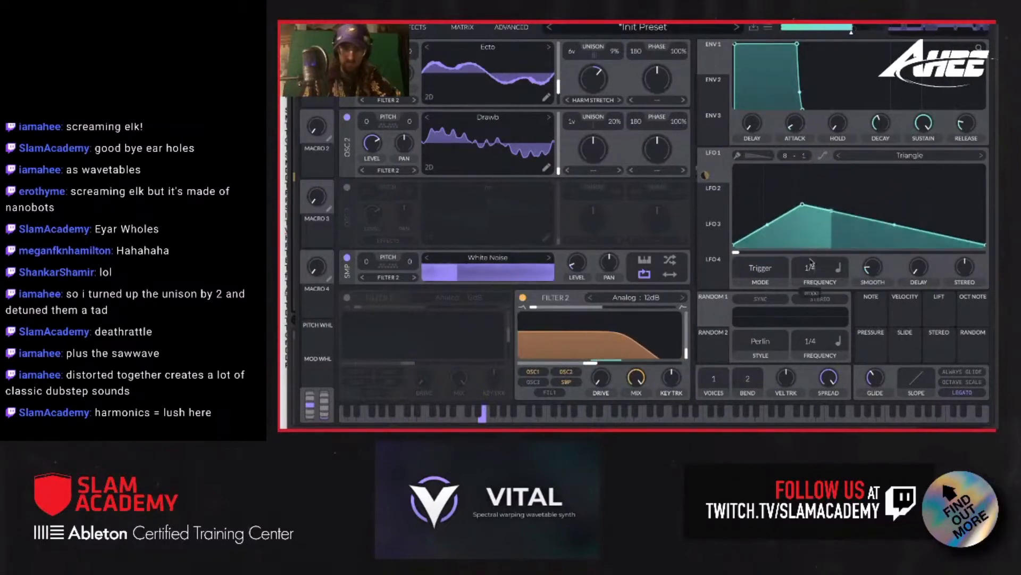
{"action": "left_click_drag", "start_coordinate": [811, 260], "coordinate": [811, 256]}
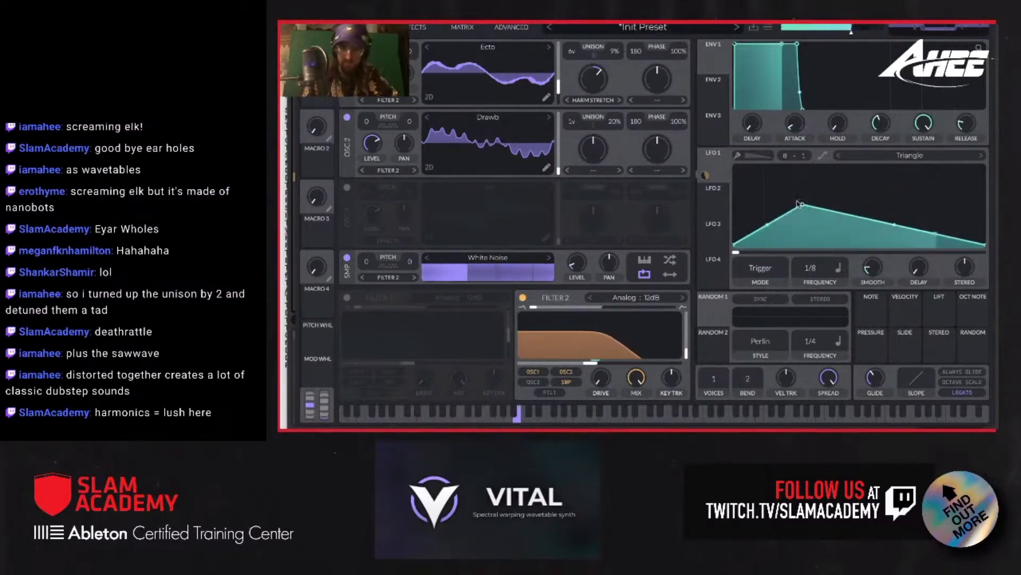
{"action": "left_click_drag", "start_coordinate": [799, 204], "coordinate": [787, 183]}
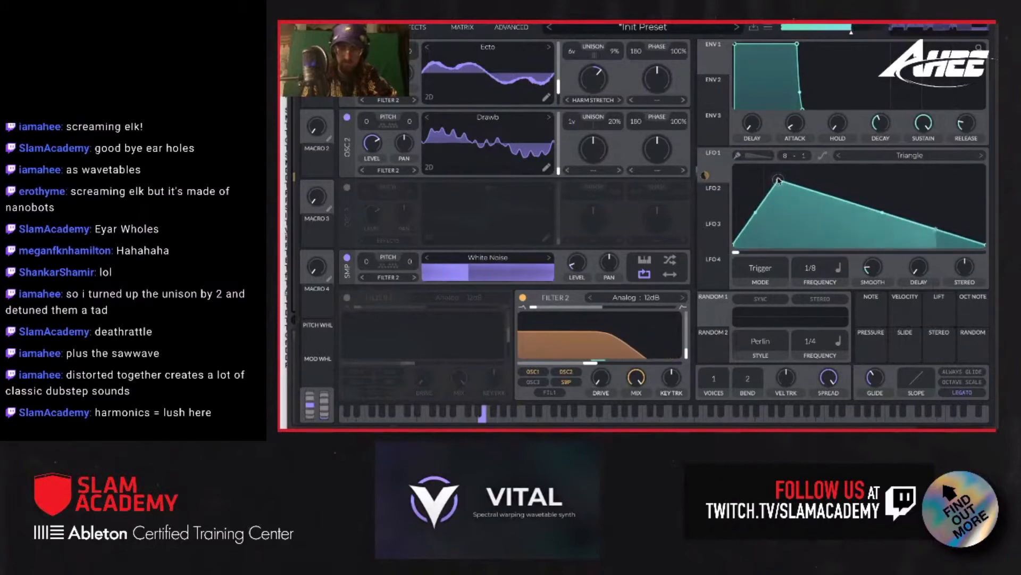
{"action": "left_click_drag", "start_coordinate": [786, 180], "coordinate": [778, 180]}
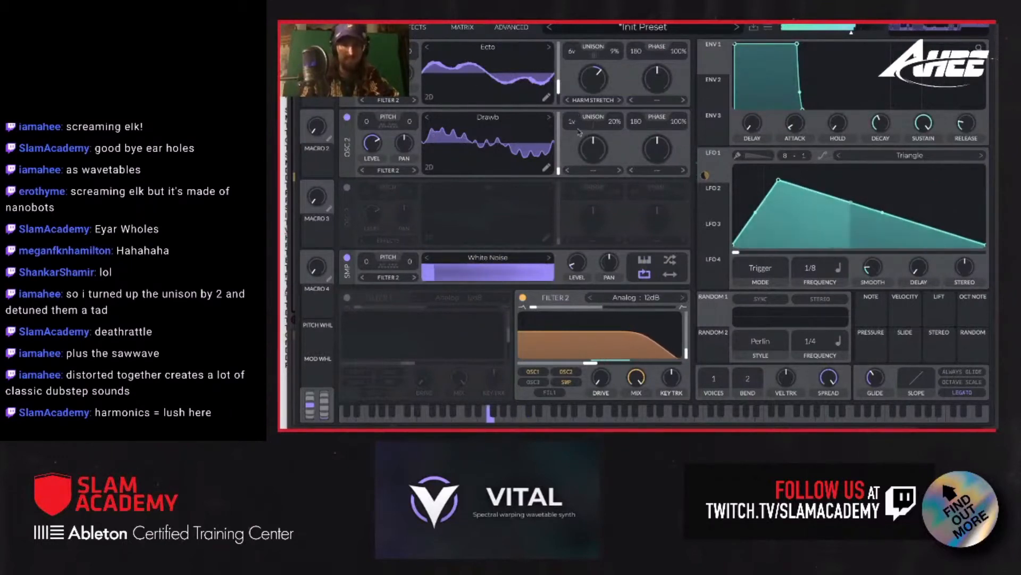
- Apply the Bend warp to oscillator 2, audition its amount and reset the amount to the default
{"action": "left_click", "coordinate": [658, 170]}
{"action": "left_click", "coordinate": [660, 243]}
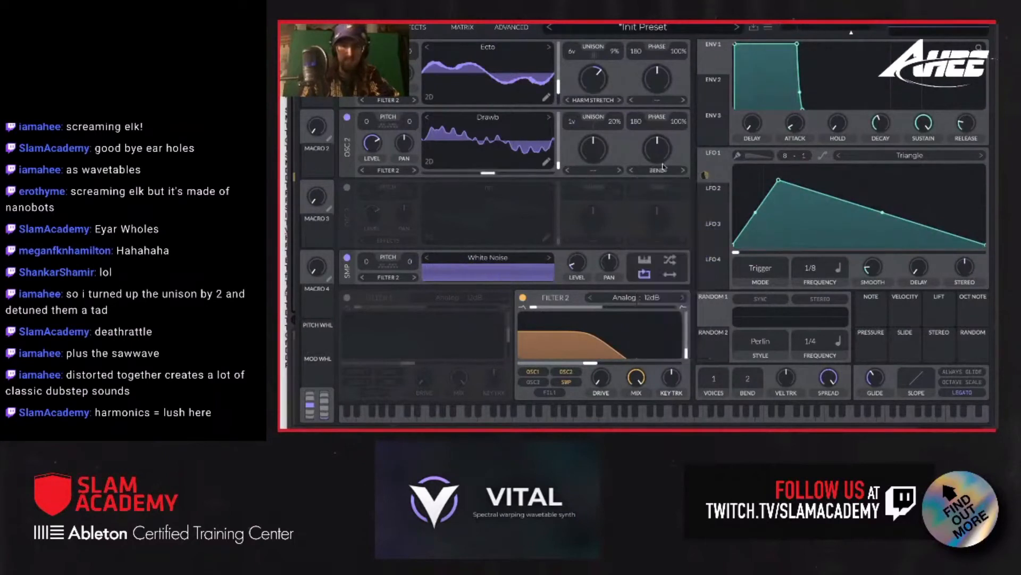
{"action": "mouse_move", "coordinate": [658, 154]}
{"action": "left_mouse_down"}
{"action": "mouse_move", "coordinate": [654, 140]}
{"action": "mouse_move", "coordinate": [645, 169]}
{"action": "left_mouse_up"}
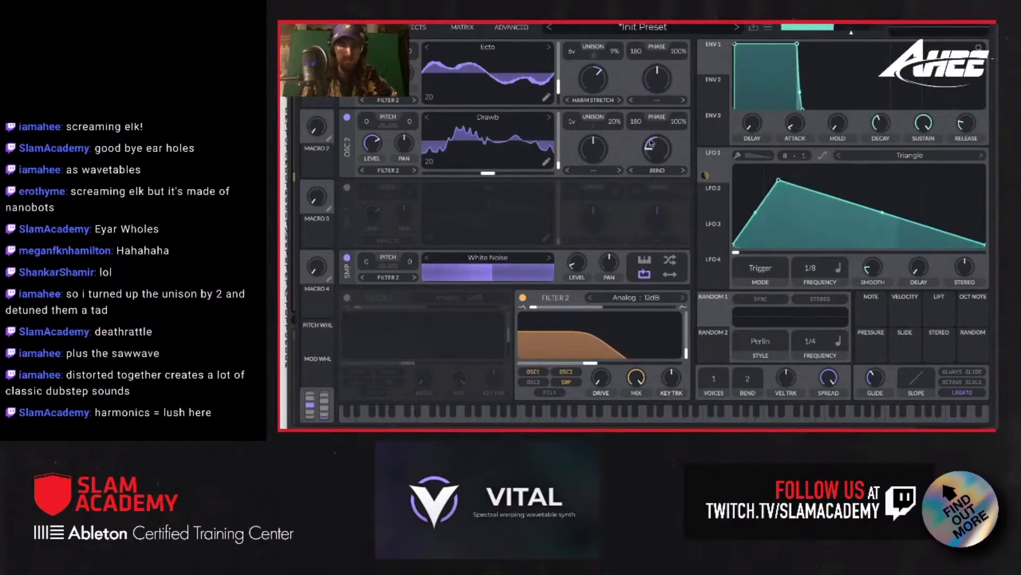
{"action": "double_click", "coordinate": [656, 149]}
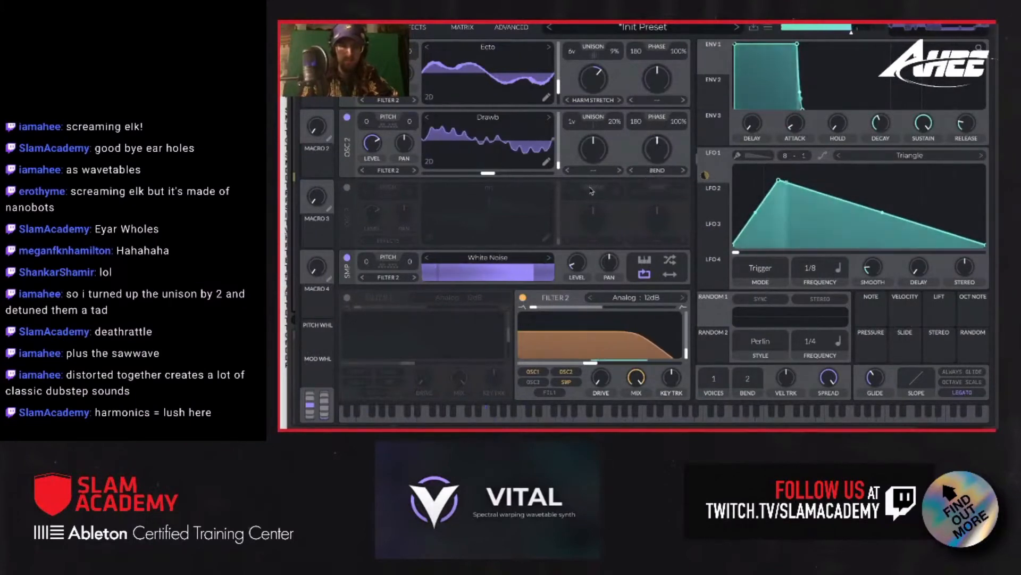
- Try Vocode and Form Scale spectral morphing on oscillator 2 at different amounts
{"action": "left_click", "coordinate": [594, 173]}
{"action": "left_click", "coordinate": [596, 207]}
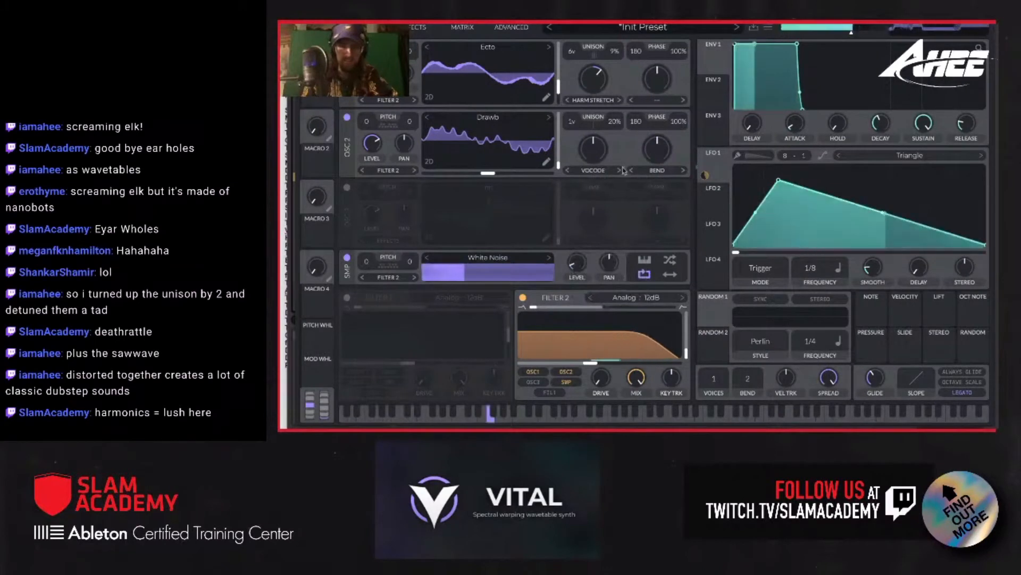
{"action": "mouse_move", "coordinate": [608, 153]}
{"action": "left_mouse_down"}
{"action": "mouse_move", "coordinate": [603, 132]}
{"action": "mouse_move", "coordinate": [598, 156]}
{"action": "left_mouse_up"}
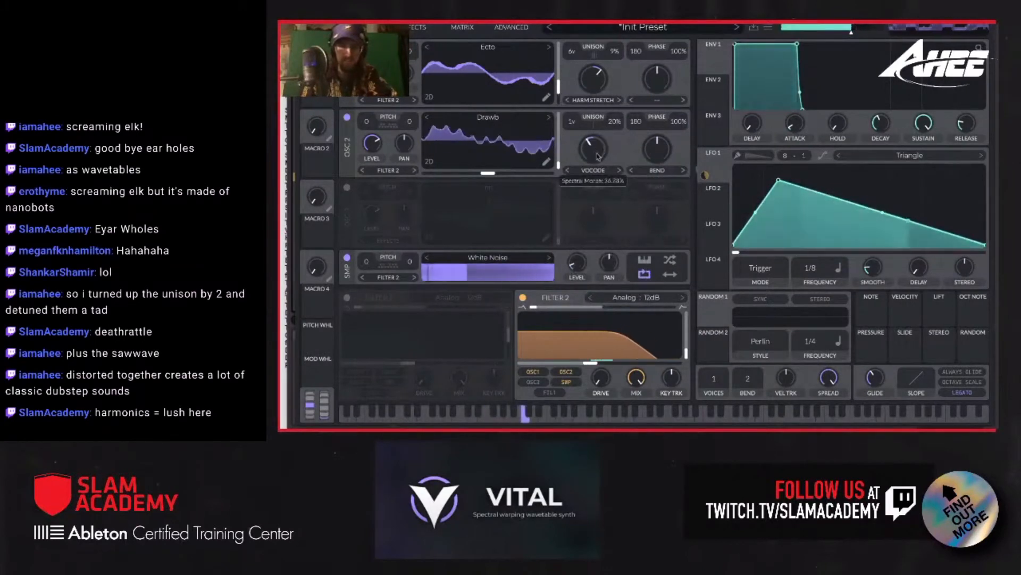
{"action": "left_click", "coordinate": [618, 171]}
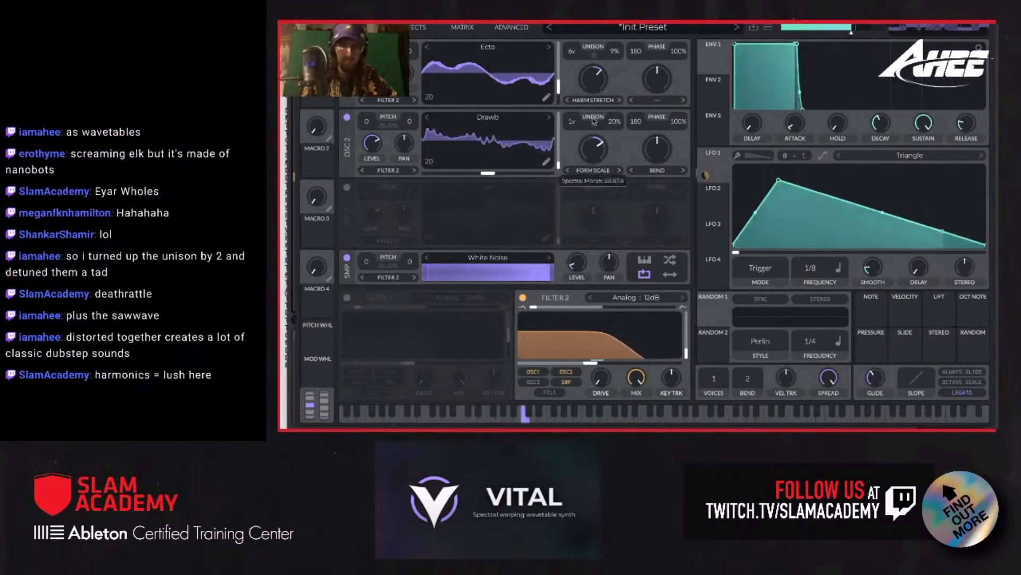
{"action": "left_click_drag", "start_coordinate": [594, 145], "coordinate": [592, 116]}
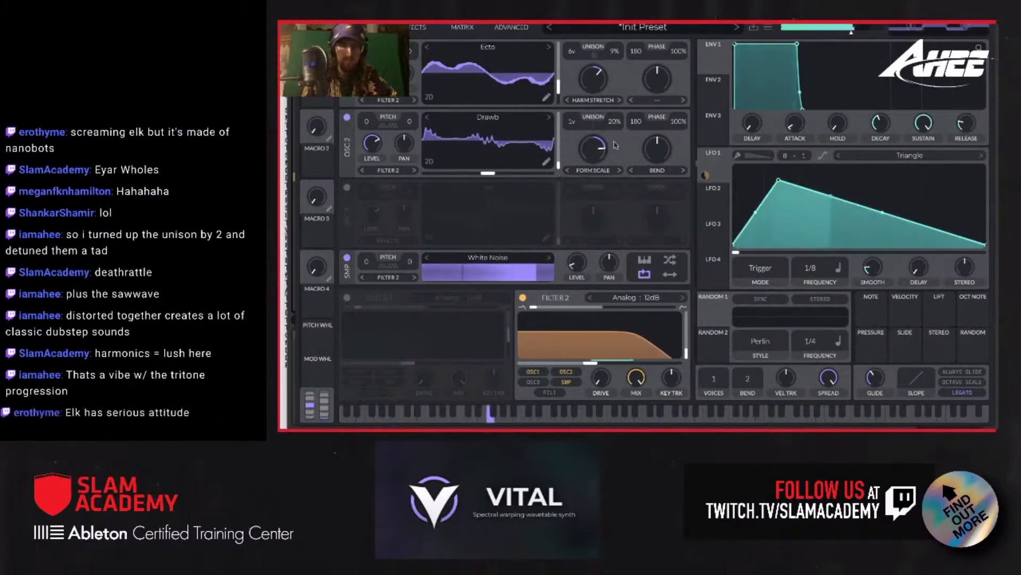
- Try Harm Stretch and Rand Amp morphing on oscillator 2, sweeping the Rand Amp amount down
{"action": "left_click", "coordinate": [618, 171]}
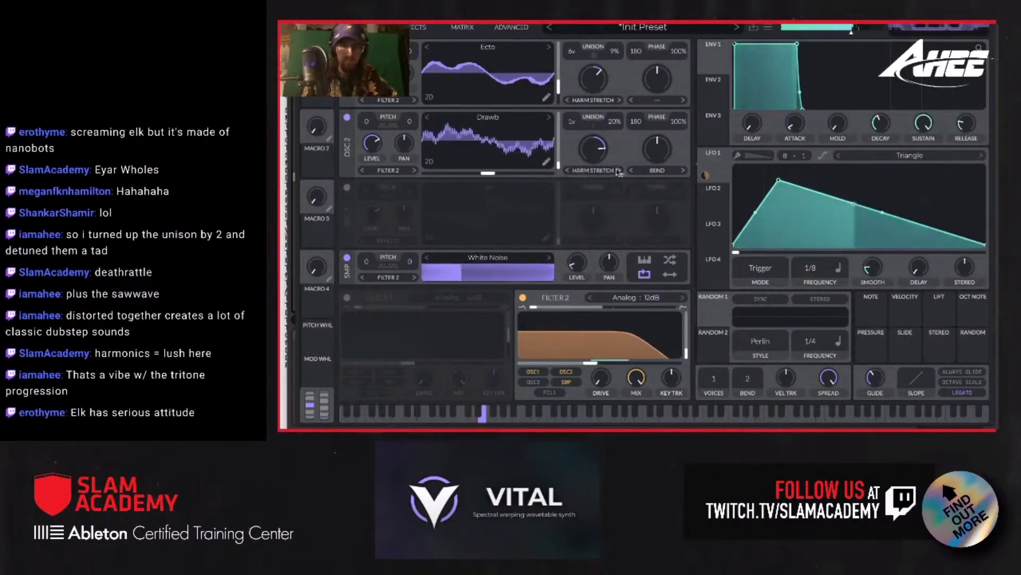
{"action": "left_click", "coordinate": [618, 171]}
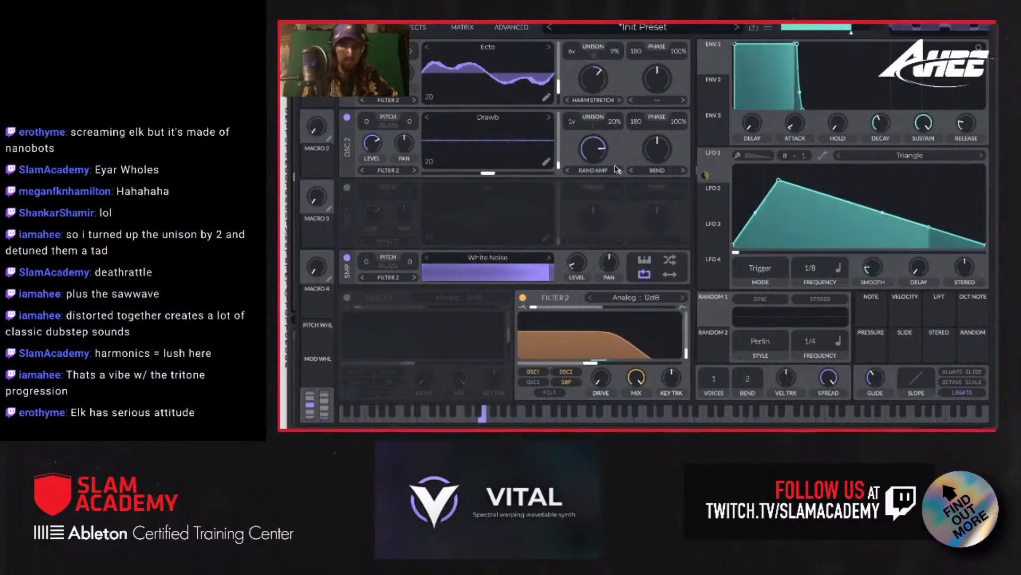
{"action": "left_click", "coordinate": [619, 172]}
{"action": "left_click_drag", "start_coordinate": [597, 177], "coordinate": [596, 190]}
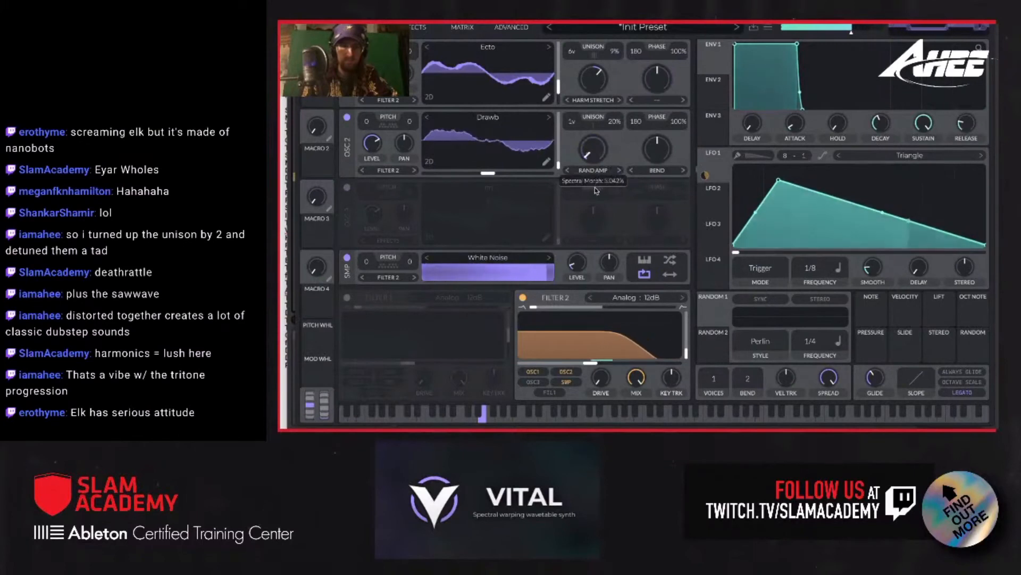
- Try Spectral Time Skew morphing on oscillator 2 and set its spectral morph back to None
{"action": "left_click", "coordinate": [595, 170]}
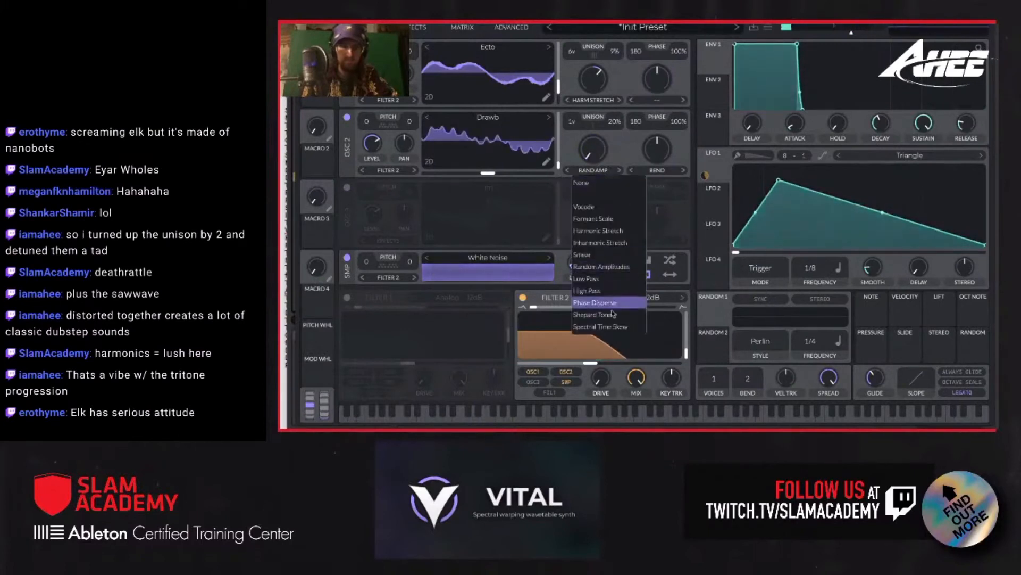
{"action": "left_click", "coordinate": [599, 324]}
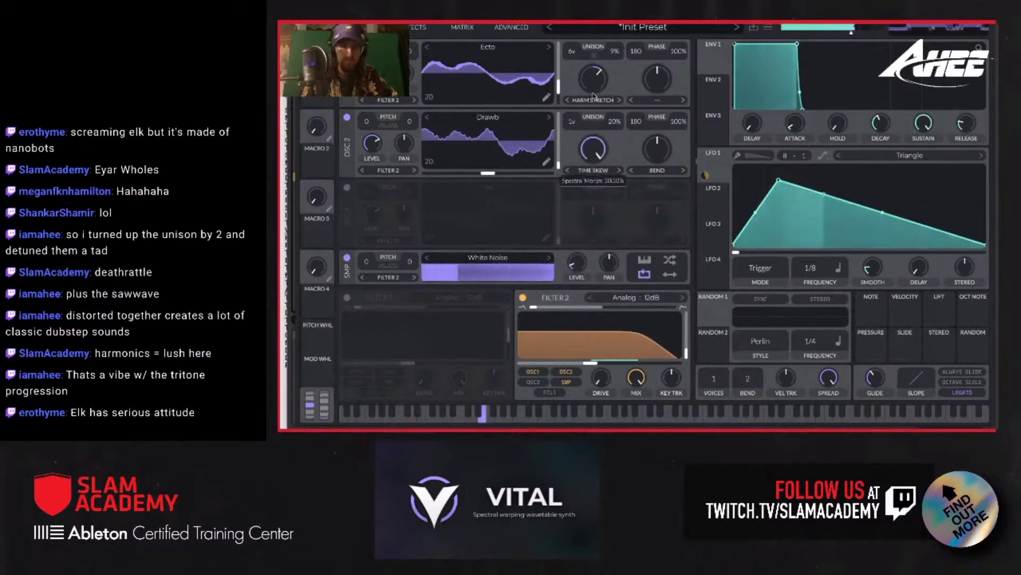
{"action": "left_click_drag", "start_coordinate": [592, 163], "coordinate": [593, 156]}
{"action": "left_click", "coordinate": [595, 172]}
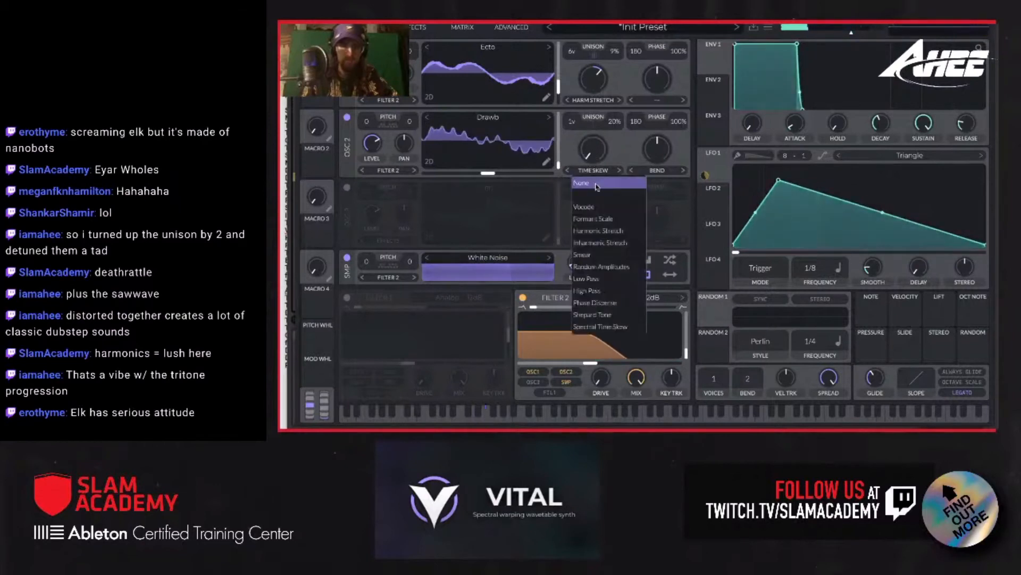
{"action": "left_click", "coordinate": [606, 181]}
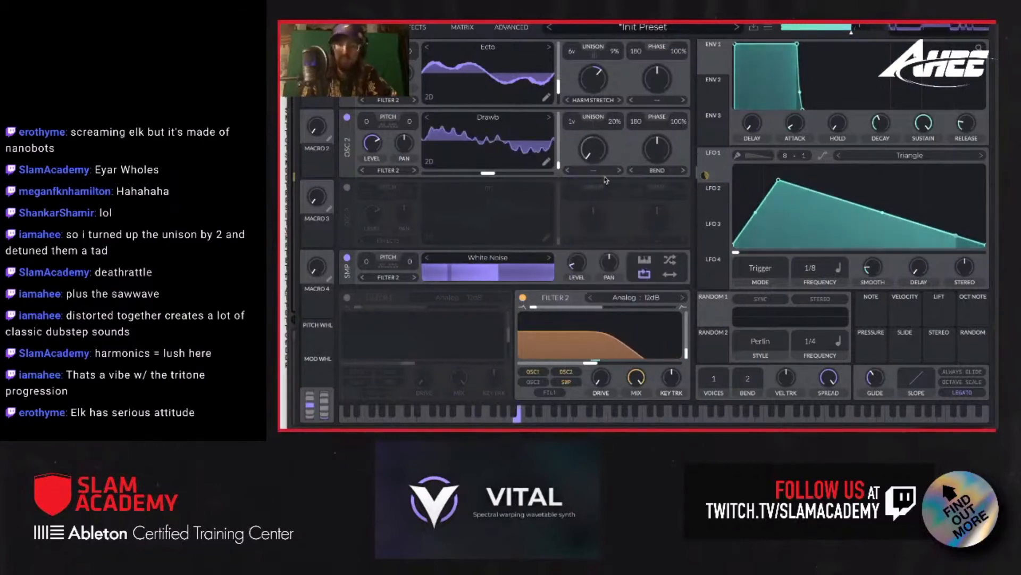
- Enable the EQ, modulate its high band's gain with LFO 1, and lower the band's gain and cutoff
{"action": "left_click", "coordinate": [416, 29]}
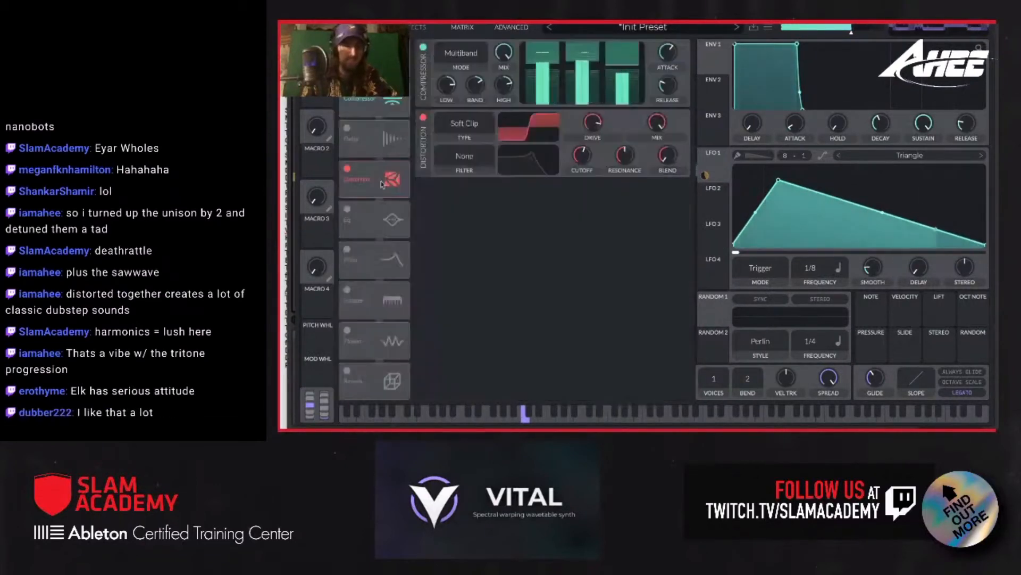
{"action": "left_click", "coordinate": [348, 208]}
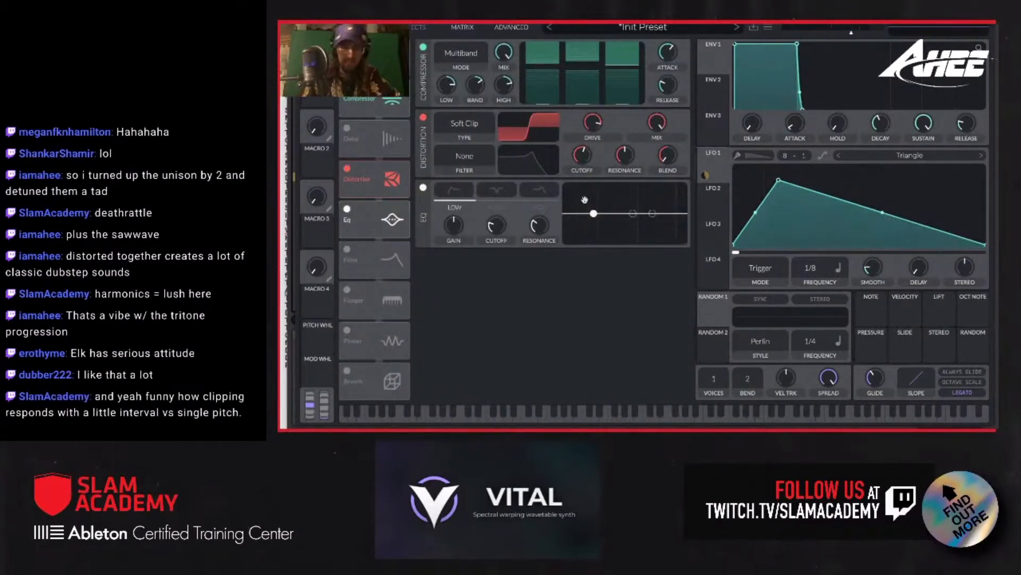
{"action": "left_click_drag", "start_coordinate": [584, 200], "coordinate": [583, 216]}
{"action": "left_click_drag", "start_coordinate": [730, 171], "coordinate": [534, 226]}
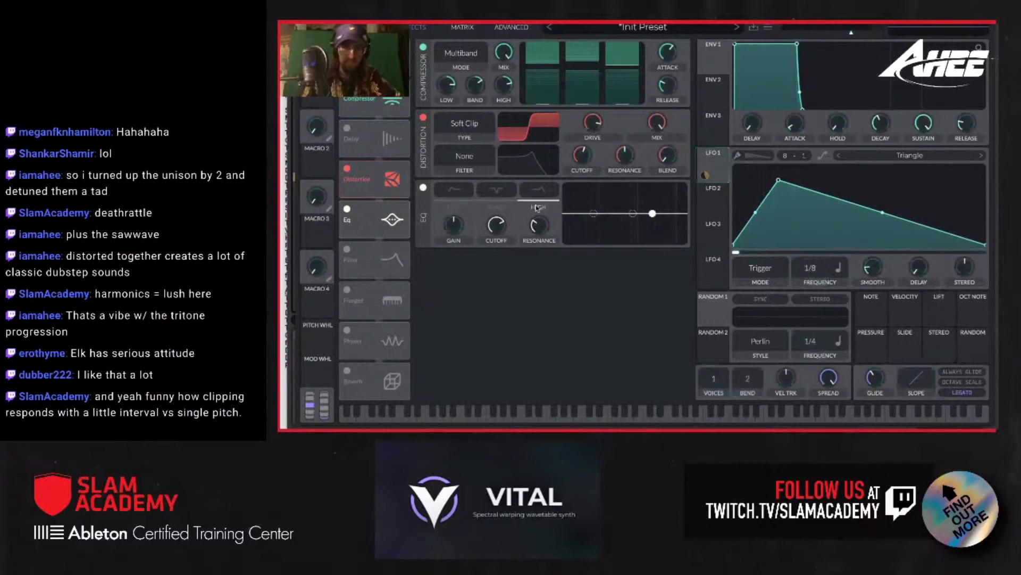
{"action": "left_click_drag", "start_coordinate": [713, 165], "coordinate": [455, 240]}
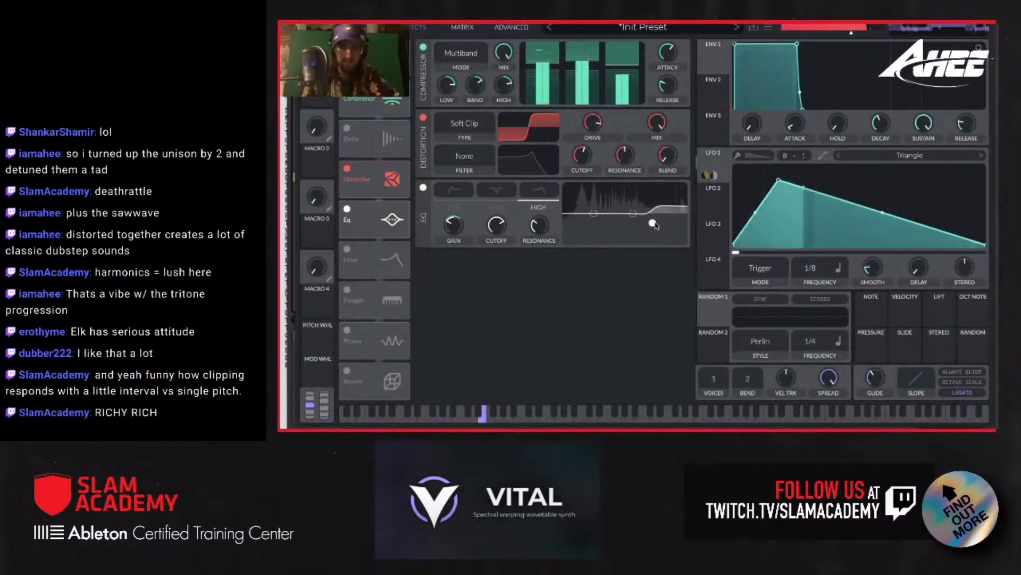
{"action": "left_click_drag", "start_coordinate": [653, 224], "coordinate": [619, 222]}
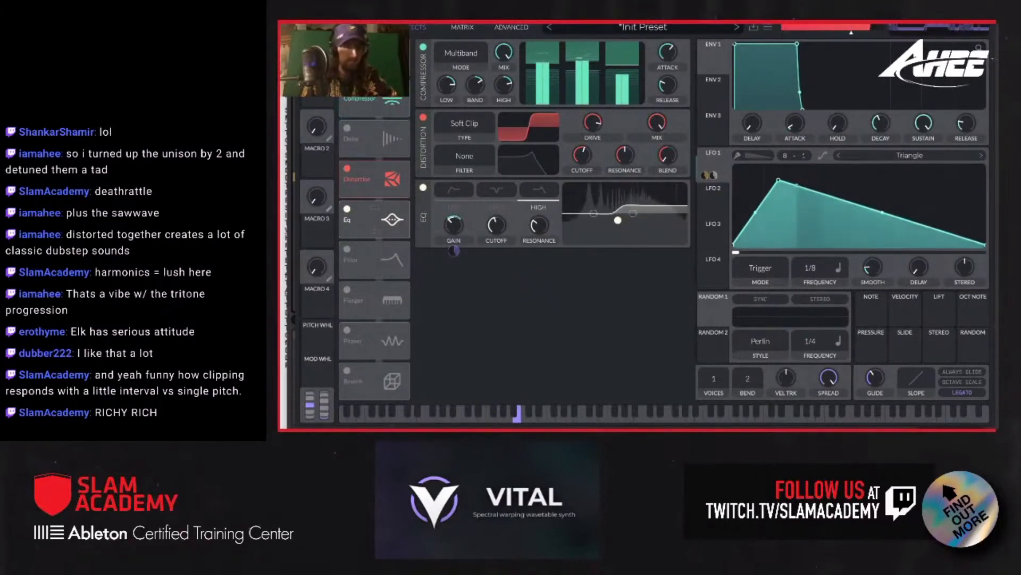
- Move the chorus between the distortion and the EQ in the effects chain
{"action": "scroll", "coordinate": [553, 175], "scroll_direction": "up", "scroll_amount": 2}
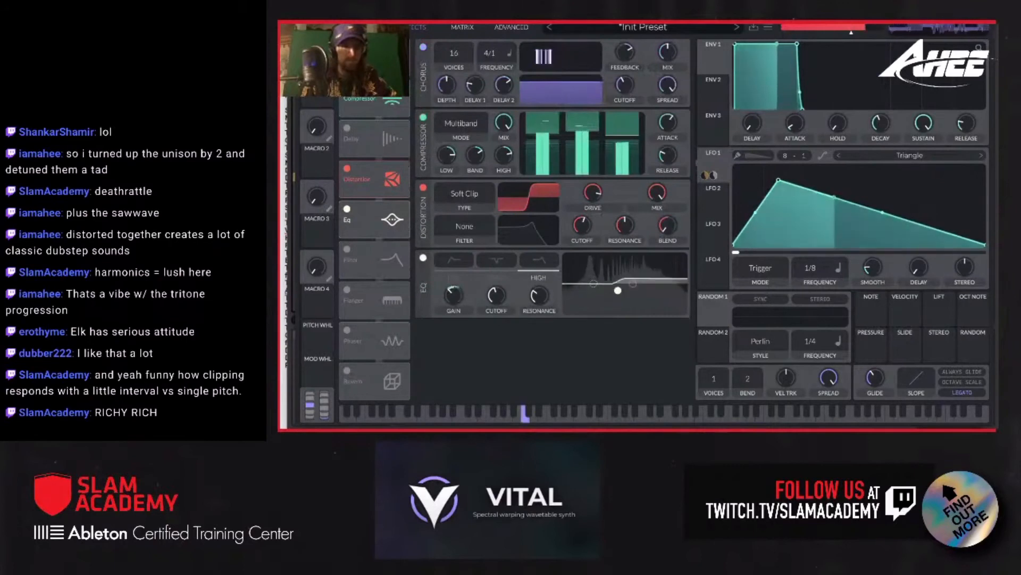
{"action": "left_click_drag", "start_coordinate": [380, 65], "coordinate": [379, 186]}
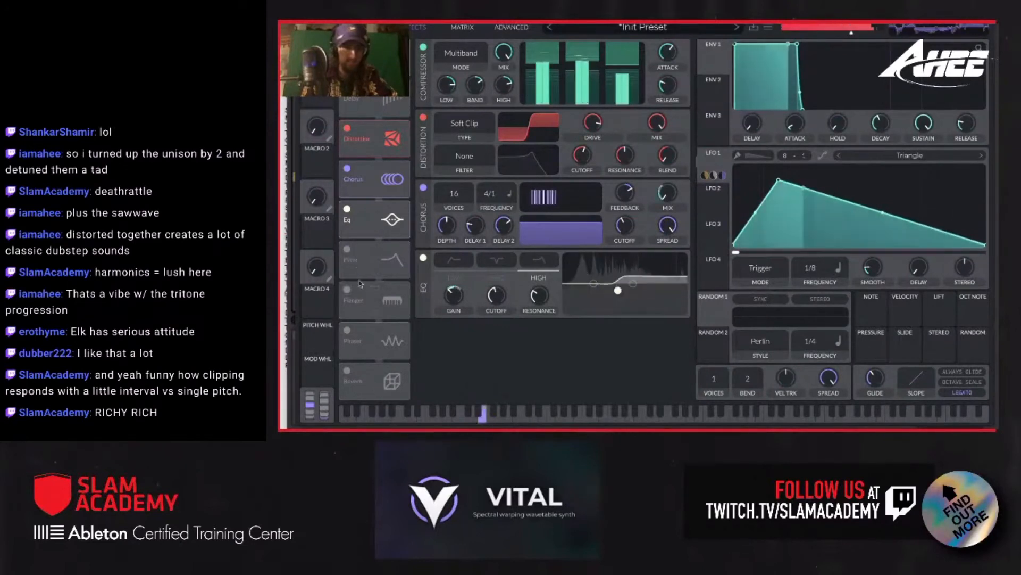
- Save the preset under the name "Pulse - Spectral Pulse Bass" with the Bass style
{"action": "left_click", "coordinate": [367, 27]}
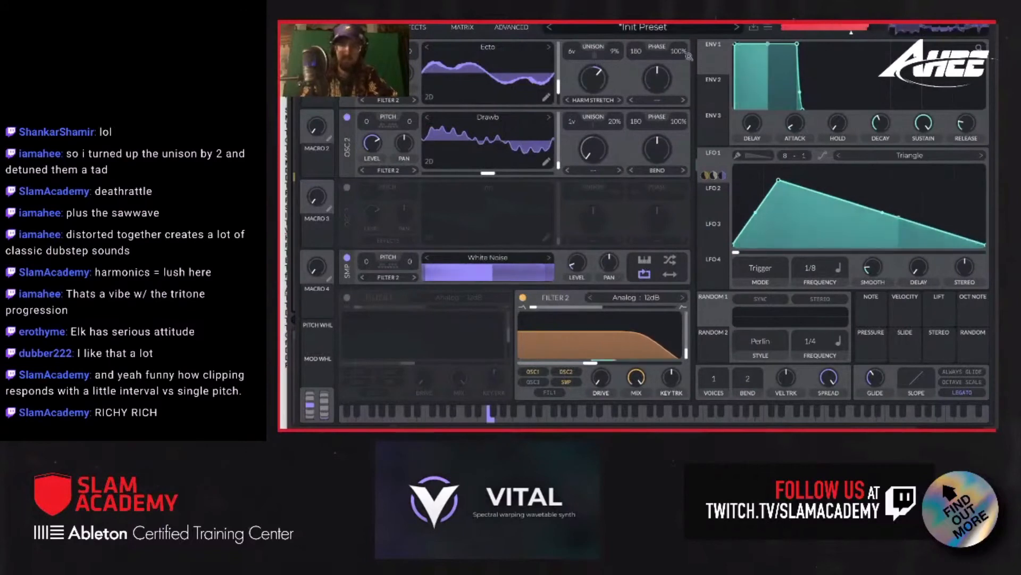
{"action": "left_click", "coordinate": [755, 28]}
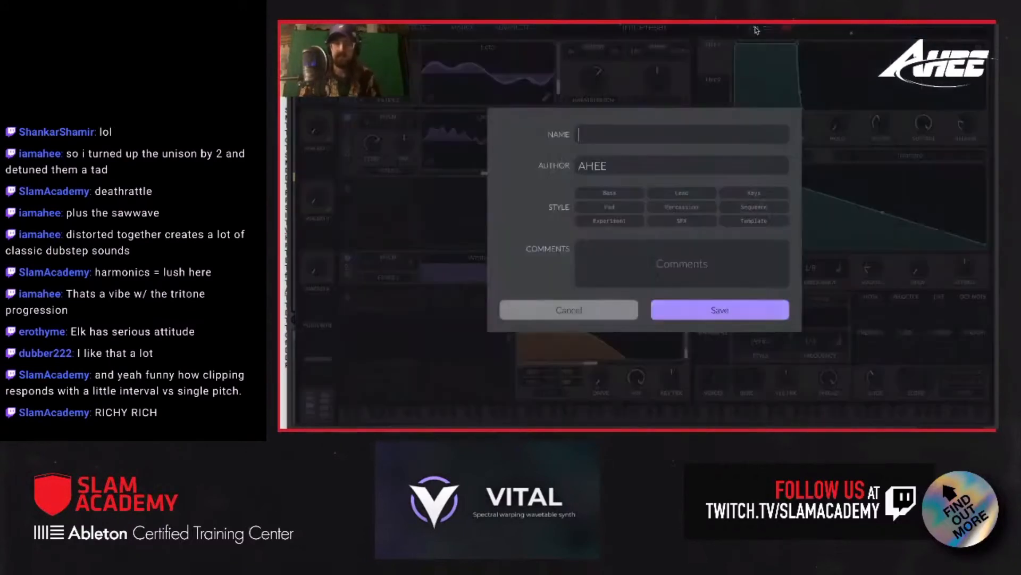
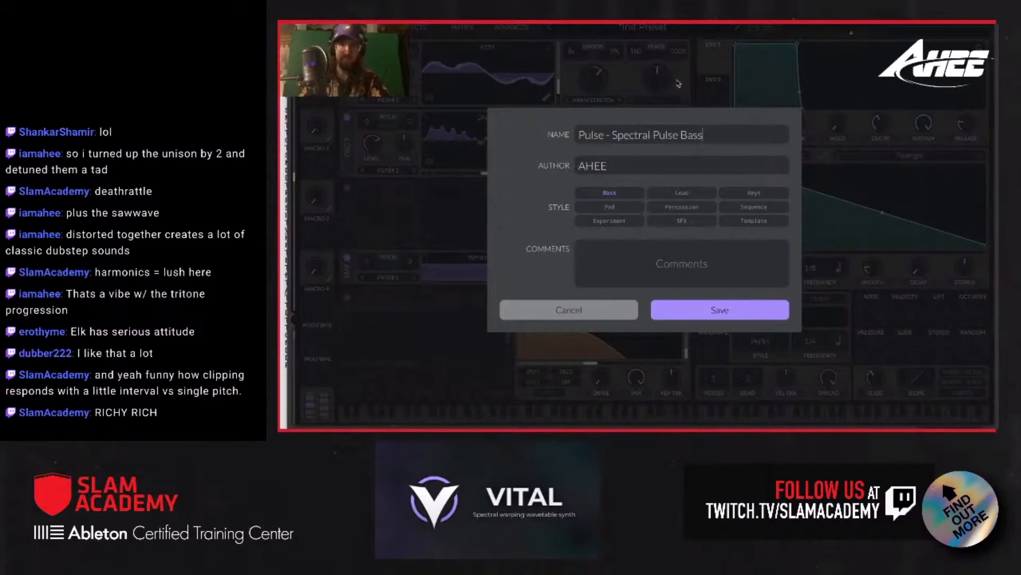
{"action": "left_click", "coordinate": [685, 310]}
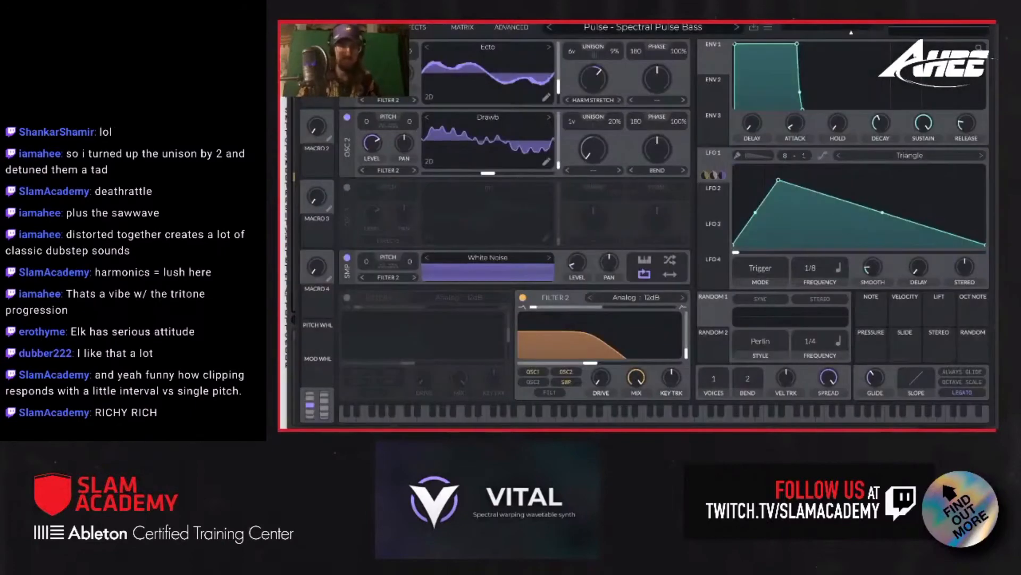
{"action": "left_click", "coordinate": [467, 426]}
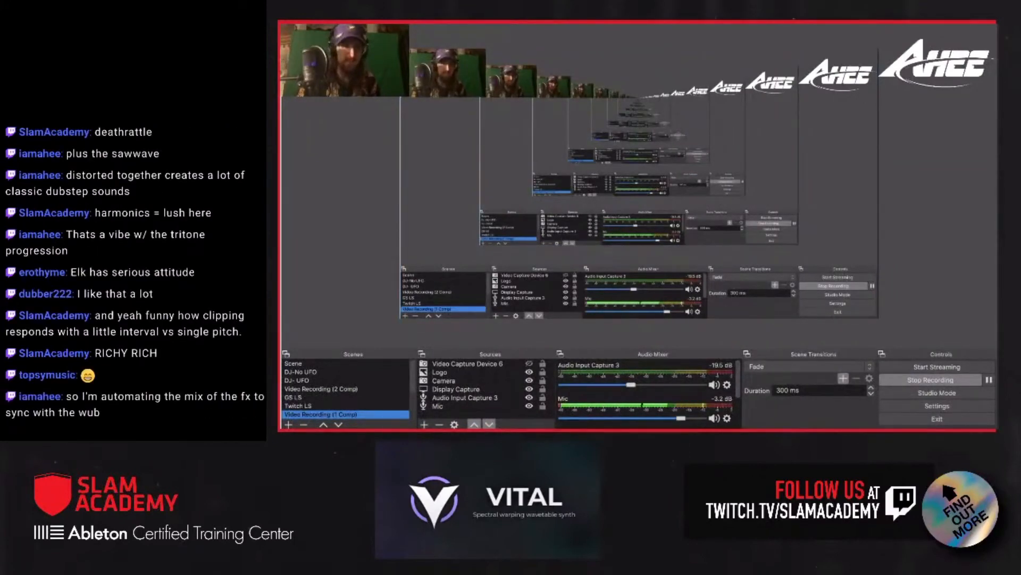
{"action": "key", "text": "super+m"}
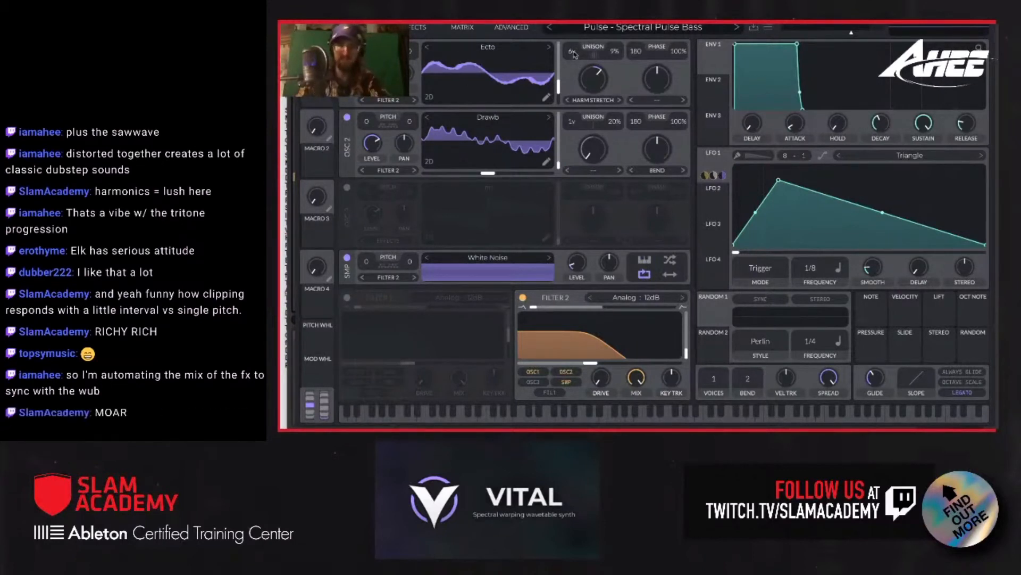
- Lower oscillator 1's unison to 2 voices and initialize the preset
{"action": "left_click_drag", "start_coordinate": [573, 52], "coordinate": [574, 73]}
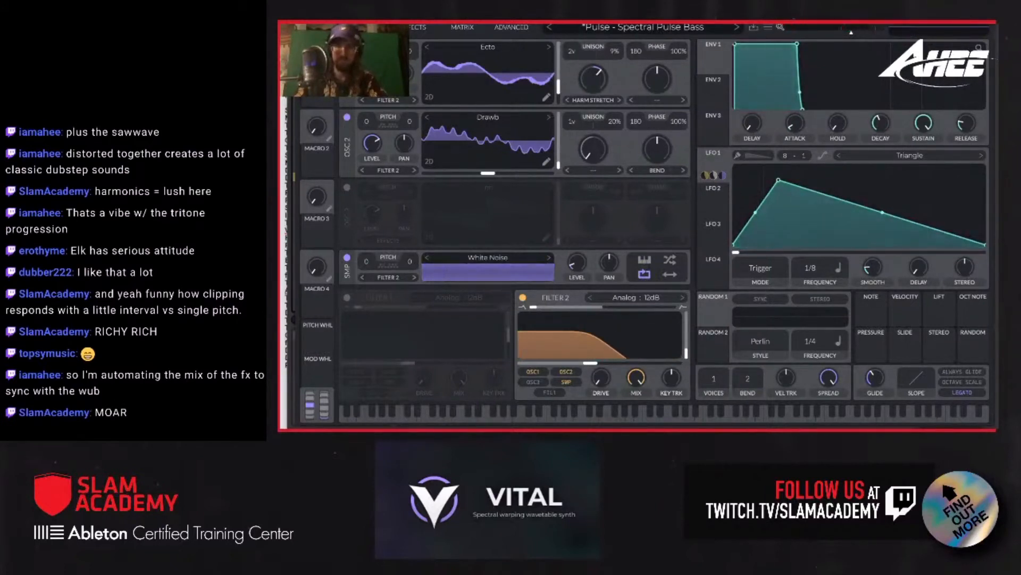
{"action": "left_click", "coordinate": [767, 28]}
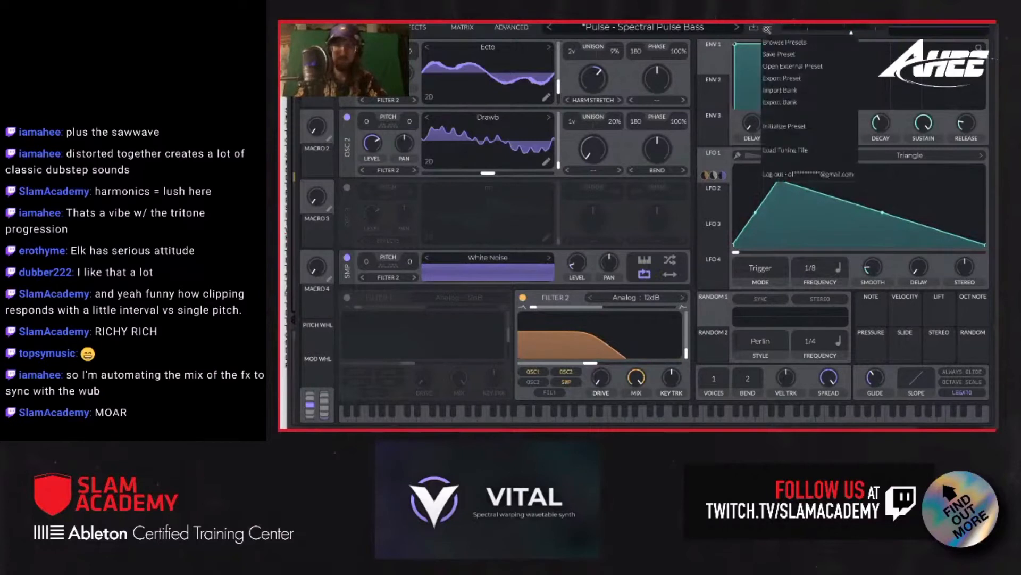
{"action": "left_click", "coordinate": [791, 126]}
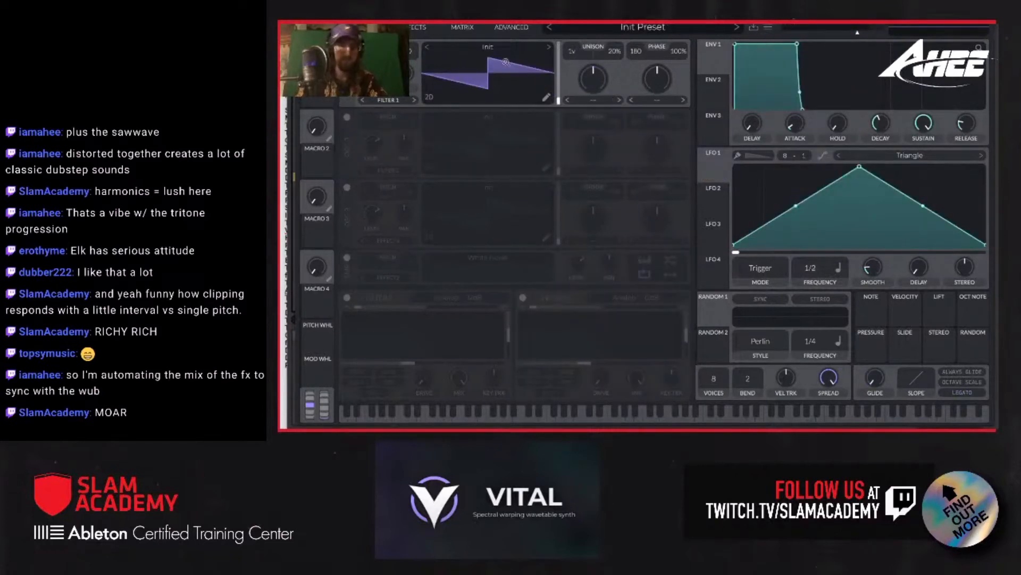
- Replace oscillator 1's wavetable using Text to Wavetable, entering the text "Wassup Aliens"
{"action": "left_click", "coordinate": [496, 48]}
{"action": "left_click", "coordinate": [500, 79]}
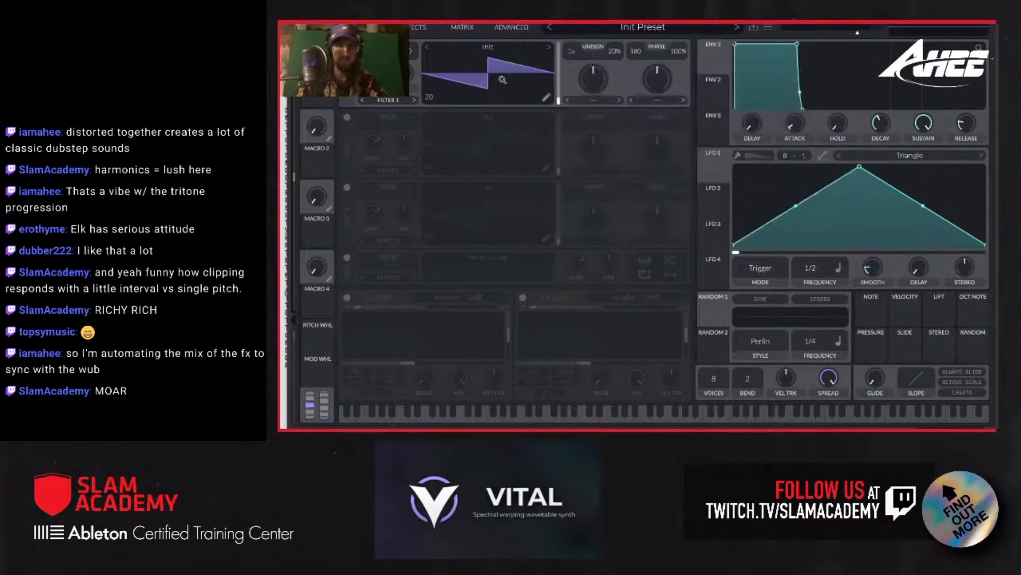
{"action": "right_click", "coordinate": [499, 77]}
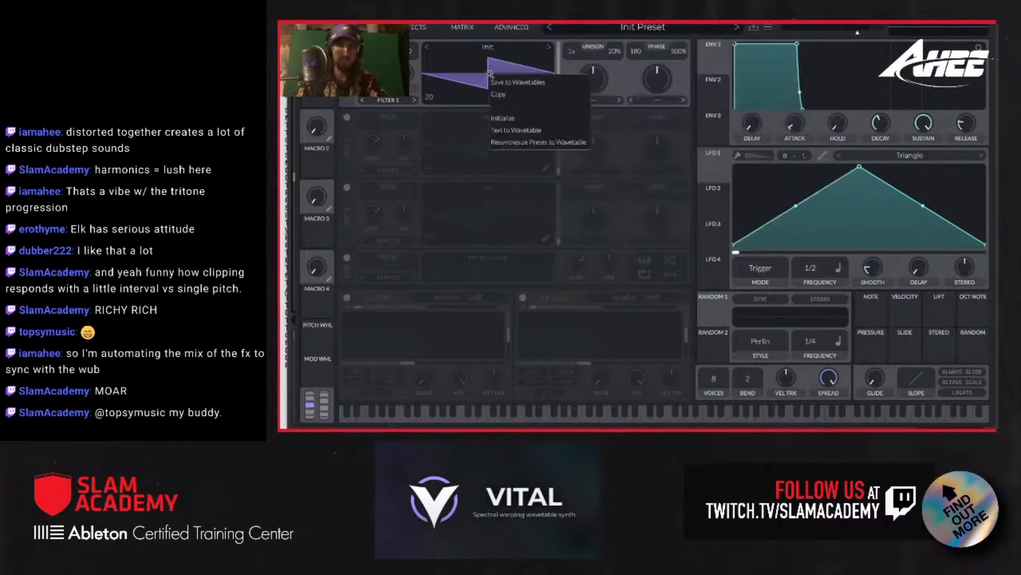
{"action": "left_click", "coordinate": [522, 131]}
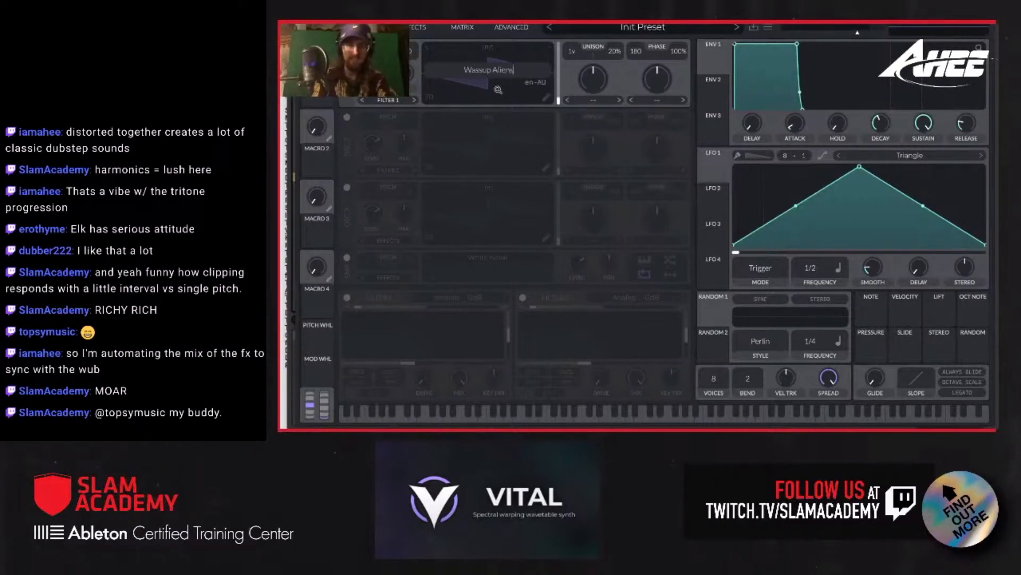
{"action": "key", "text": "Return"}
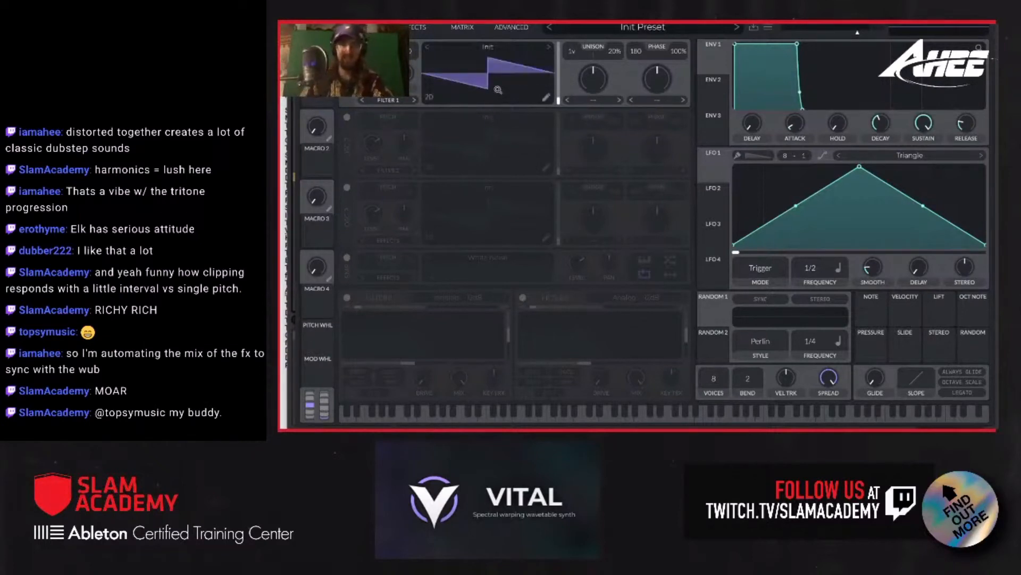
{"action": "right_click", "coordinate": [490, 75]}
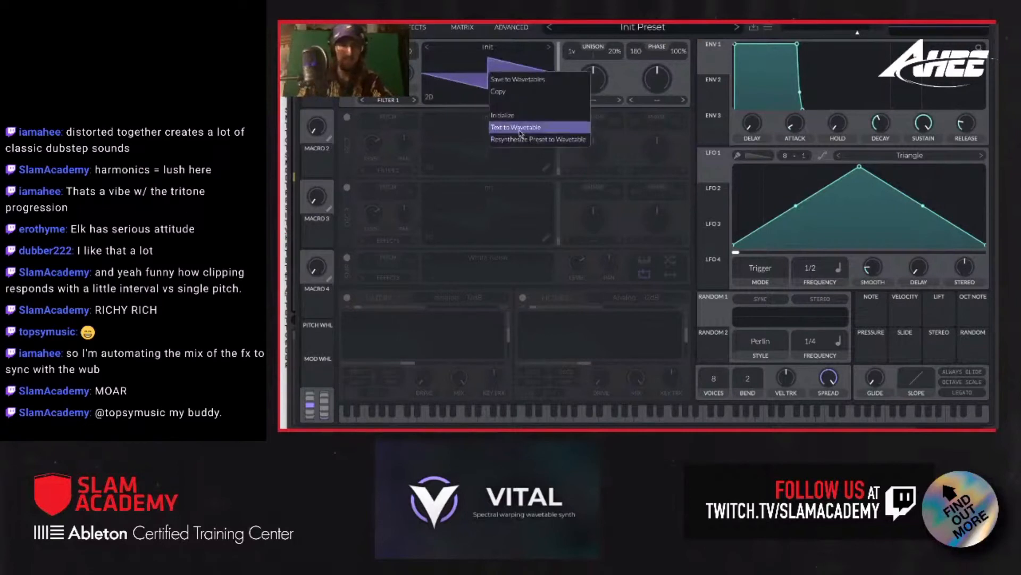
{"action": "left_click", "coordinate": [520, 133]}
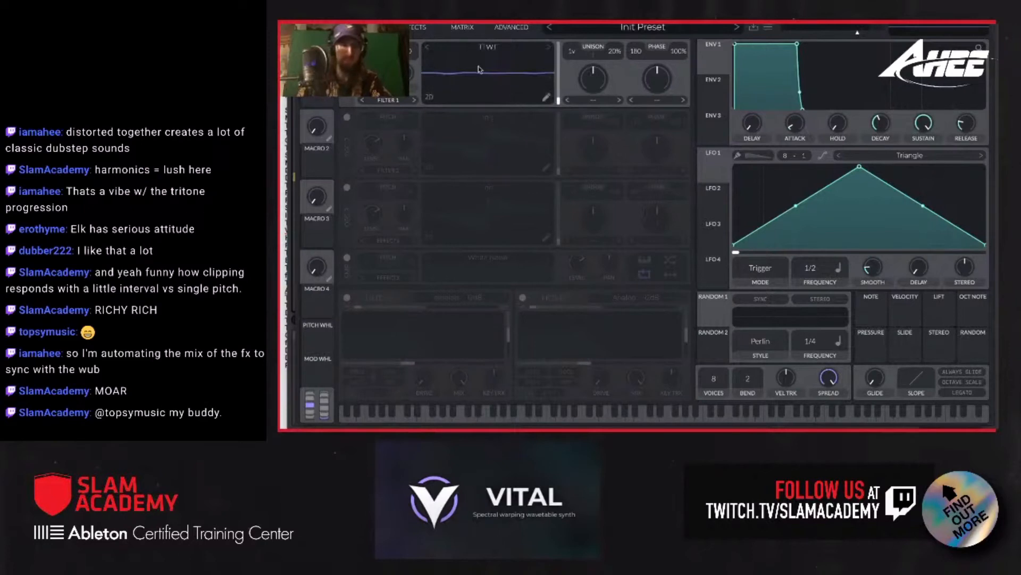
- Modulate oscillator 1's wavetable position with LFO 1, shaped as a rising ramp in Envelope mode at a 1/1 frequency
{"action": "left_click_drag", "start_coordinate": [717, 176], "coordinate": [544, 82]}
{"action": "left_click_drag", "start_coordinate": [861, 168], "coordinate": [998, 159]}
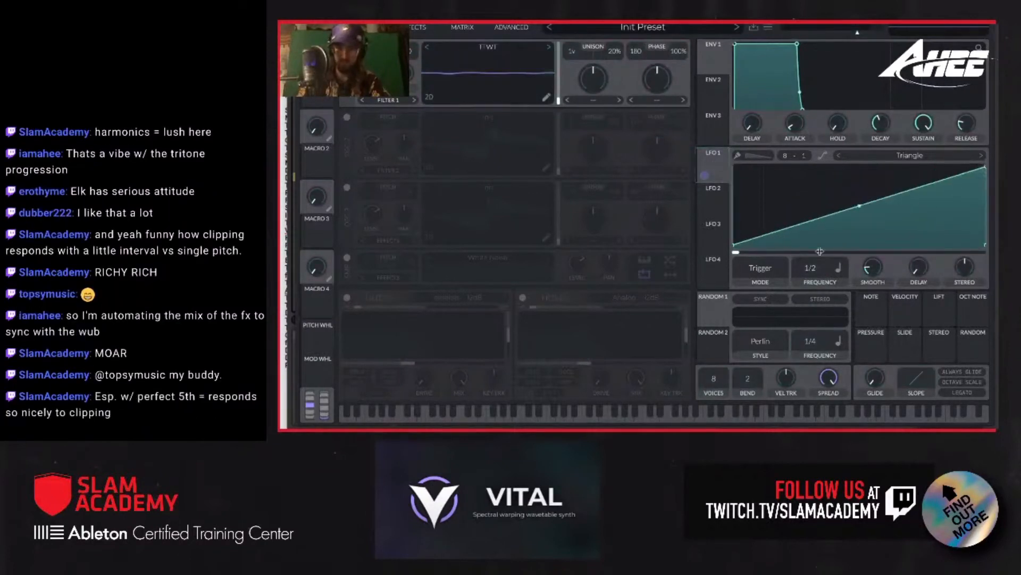
{"action": "left_click", "coordinate": [756, 267]}
{"action": "left_click", "coordinate": [767, 320]}
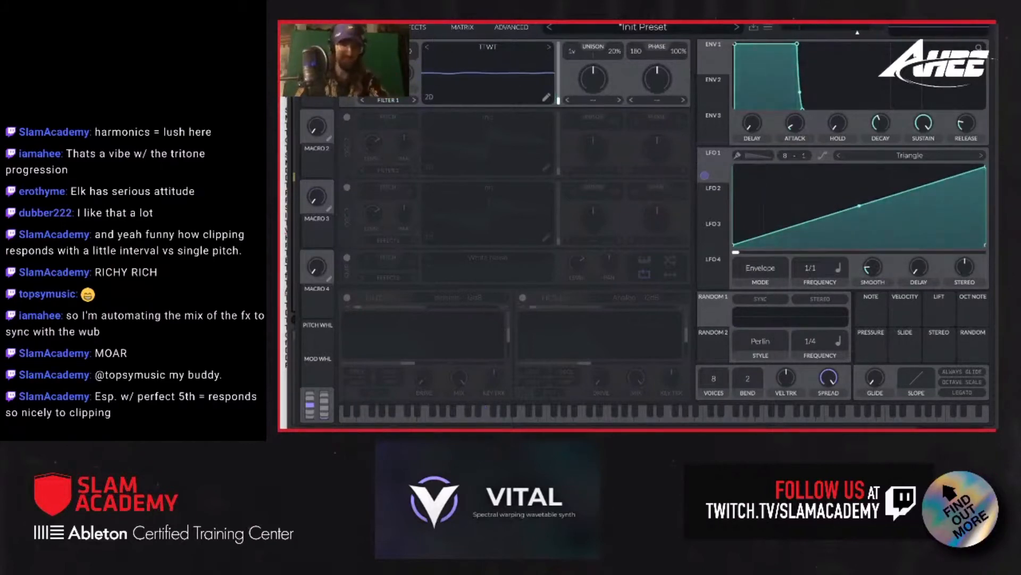
- Enable the compressor and the distortion in the effects chain
{"action": "left_click", "coordinate": [417, 27]}
{"action": "left_click", "coordinate": [348, 88]}
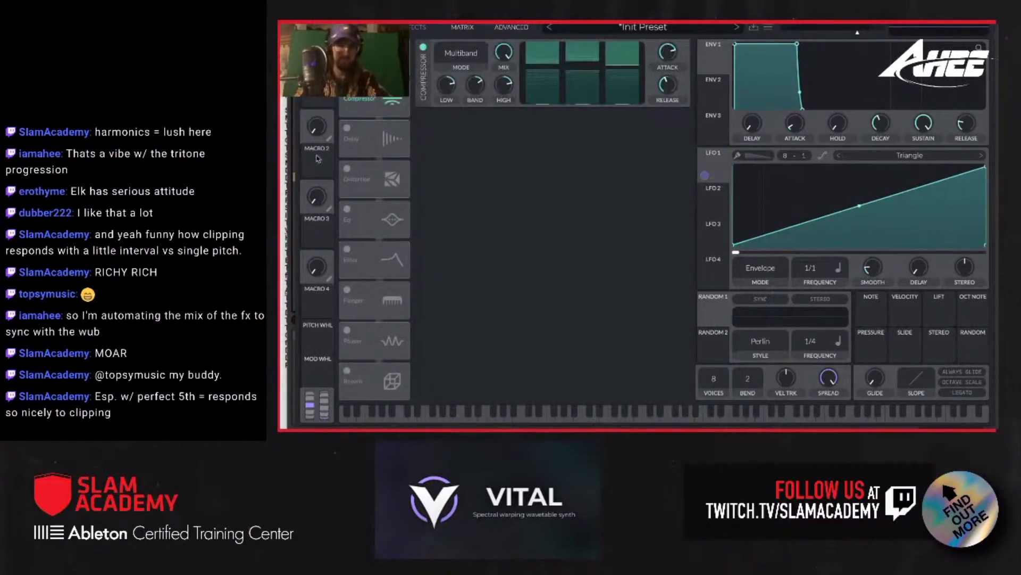
{"action": "left_click", "coordinate": [346, 169]}
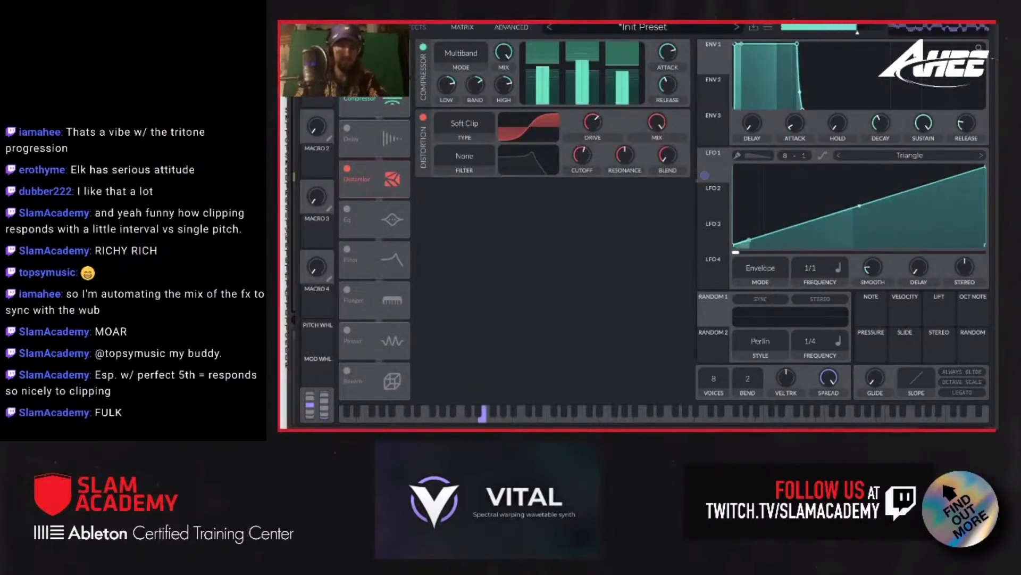
- Load the Basic Shapes wavetable from the favorites into oscillator 2 and enable the oscillator
{"action": "left_click", "coordinate": [365, 27]}
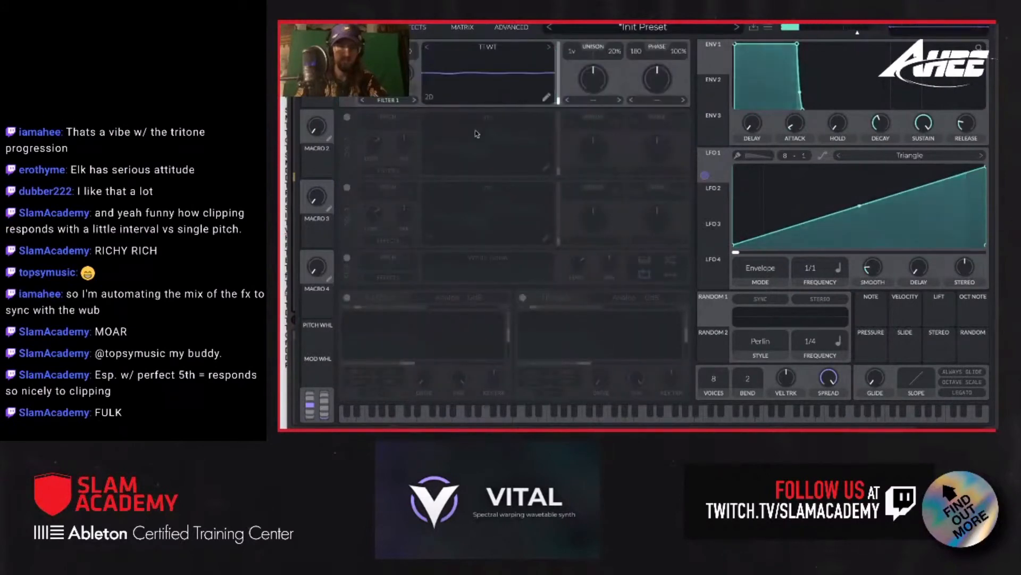
{"action": "left_click", "coordinate": [484, 120]}
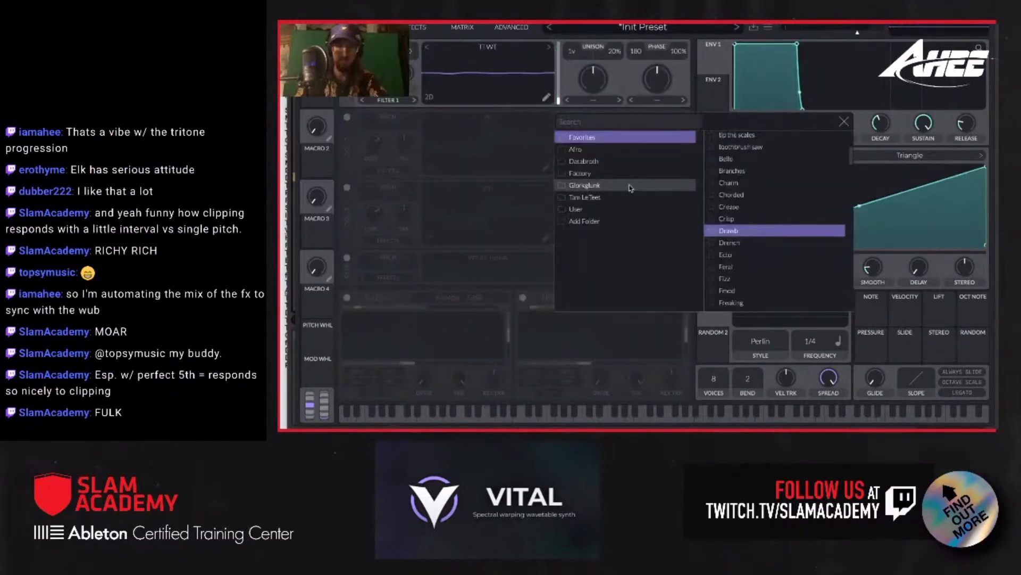
{"action": "left_click", "coordinate": [633, 137]}
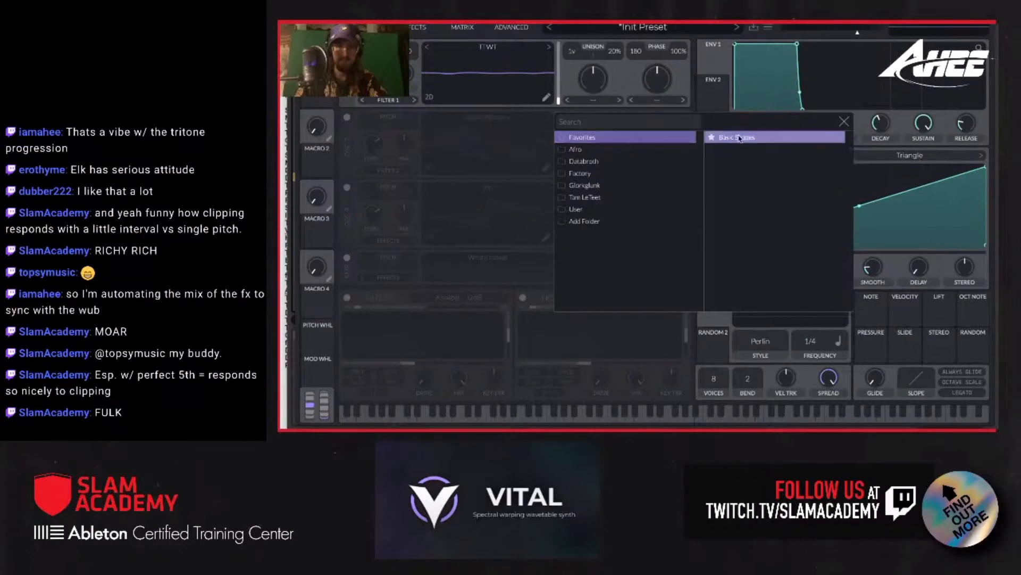
{"action": "left_click", "coordinate": [428, 140]}
{"action": "left_click", "coordinate": [347, 118]}
- Set oscillator 2's wave morph to FM Osc 1 and lower its amount below 50%
{"action": "left_click", "coordinate": [657, 171]}
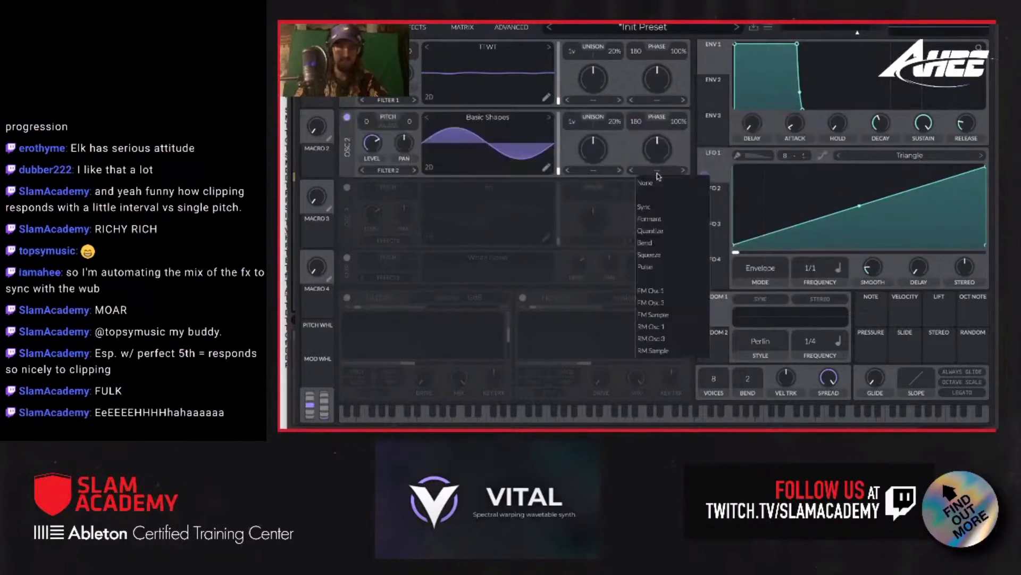
{"action": "left_click", "coordinate": [657, 292]}
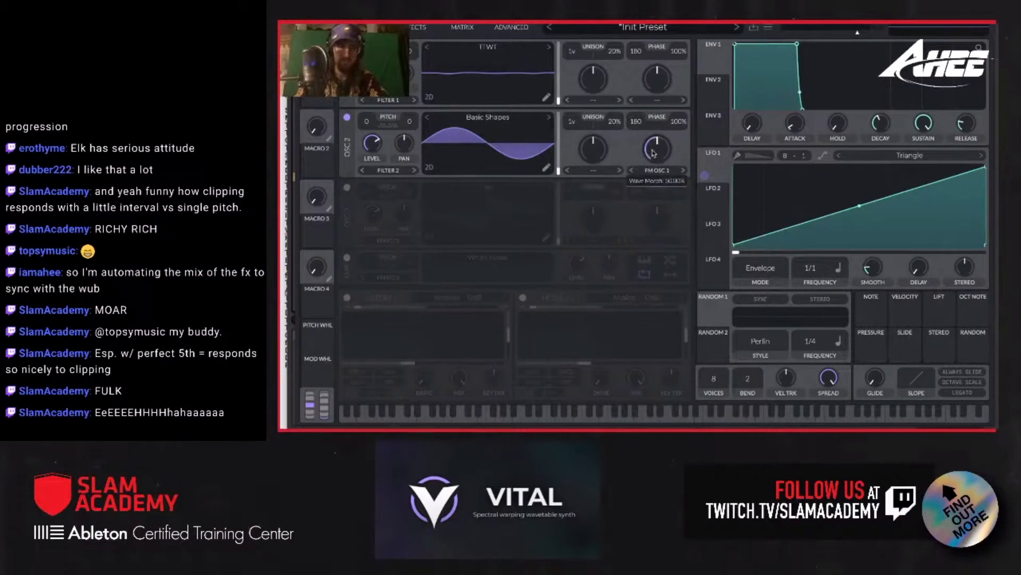
{"action": "left_click_drag", "start_coordinate": [653, 153], "coordinate": [653, 164]}
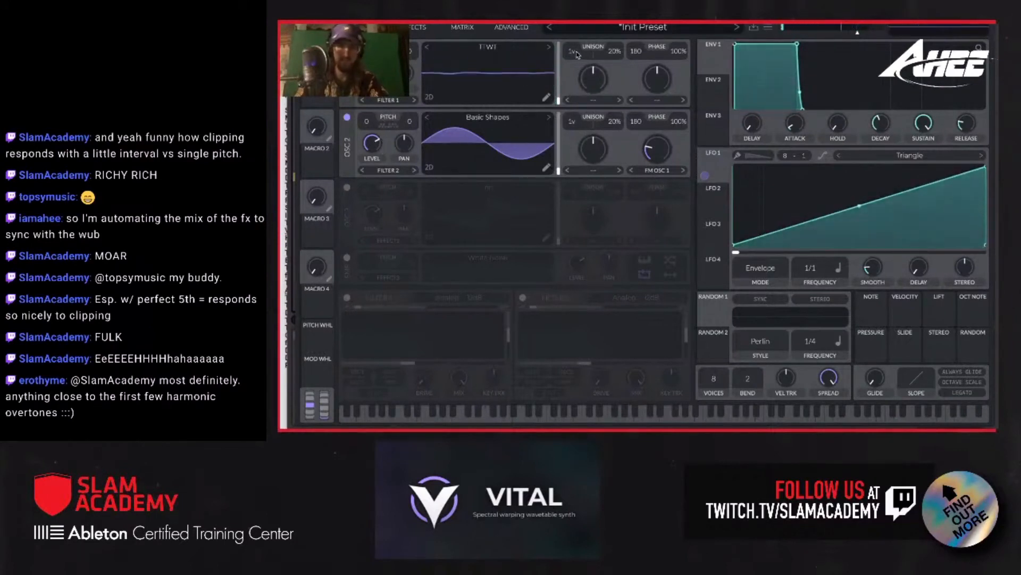
- Raise oscillator 1's unison to 5 voices
{"action": "left_click_drag", "start_coordinate": [577, 53], "coordinate": [574, 39]}
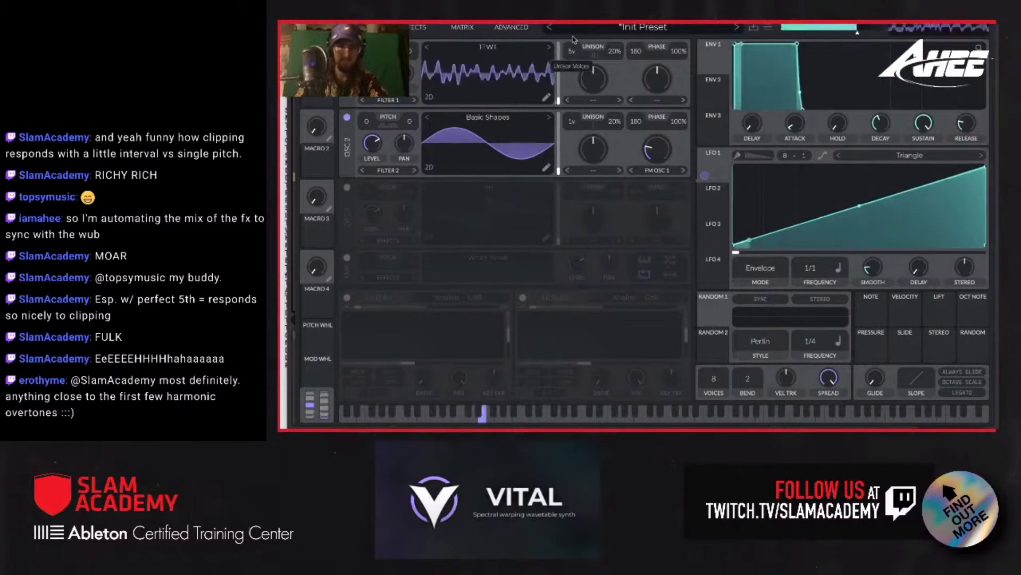
{"action": "left_click", "coordinate": [415, 27]}
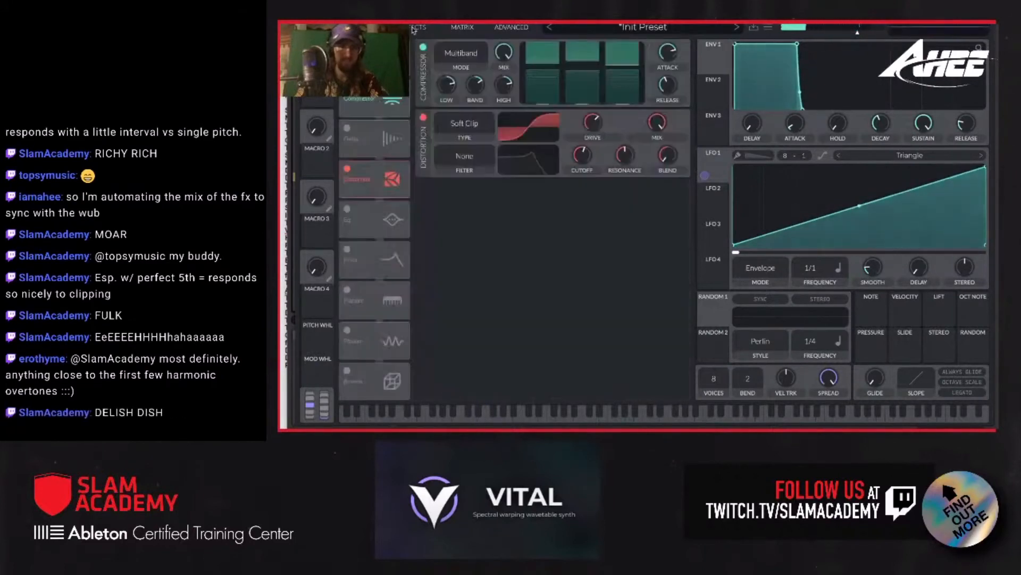
{"action": "left_click", "coordinate": [371, 28]}
- Try Rand Amp spectral morphing on oscillator 1 with an amount of about 57%
{"action": "left_click", "coordinate": [596, 100]}
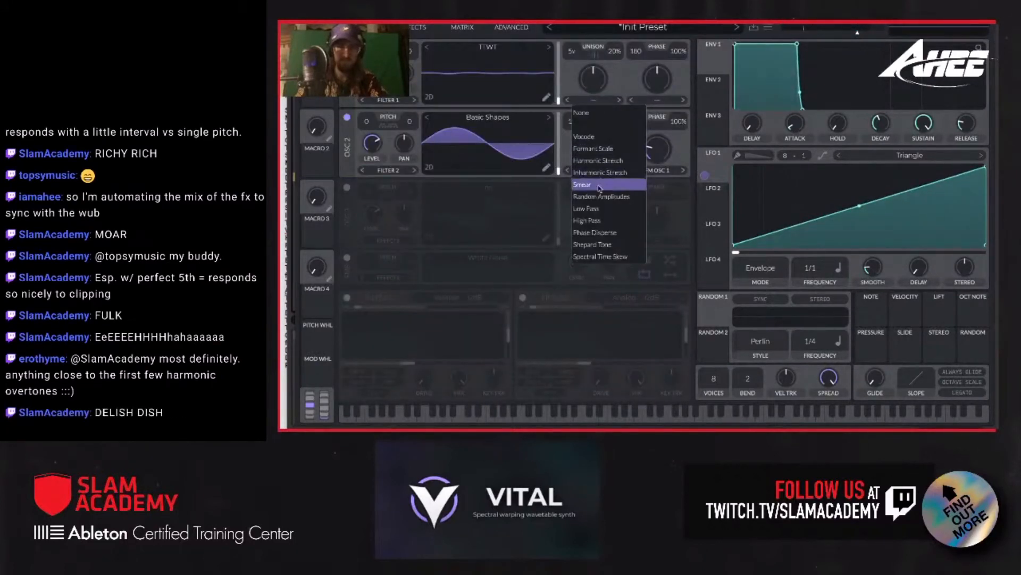
{"action": "left_click", "coordinate": [598, 186]}
{"action": "mouse_move", "coordinate": [593, 79]}
{"action": "left_mouse_down"}
{"action": "mouse_move", "coordinate": [594, 95]}
{"action": "mouse_move", "coordinate": [590, 62]}
{"action": "mouse_move", "coordinate": [597, 86]}
{"action": "left_mouse_up"}
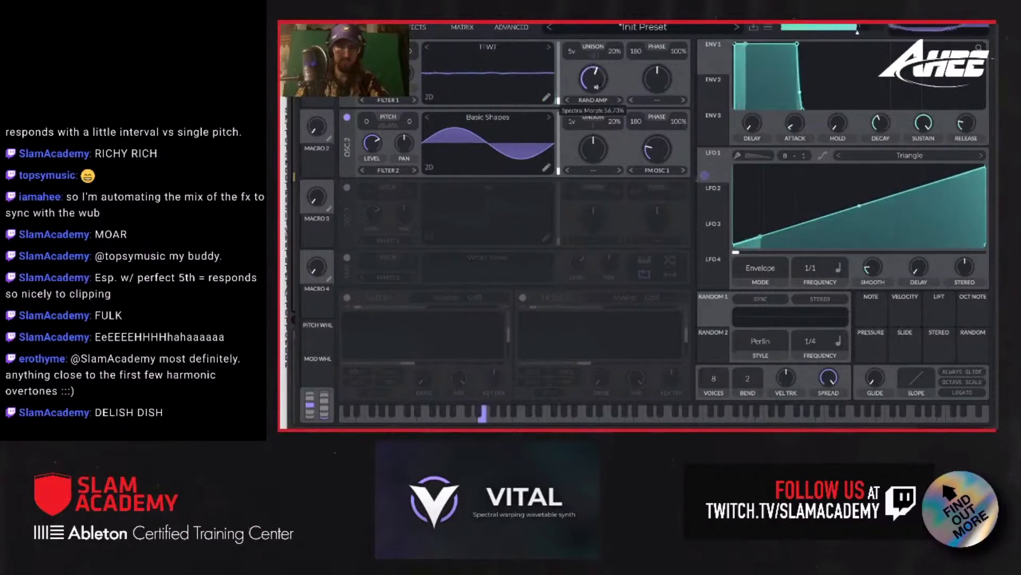
- Try Vocode spectral morphing on oscillator 1 with a lowered amount, and set its spectral morph back to None
{"action": "left_click", "coordinate": [593, 98]}
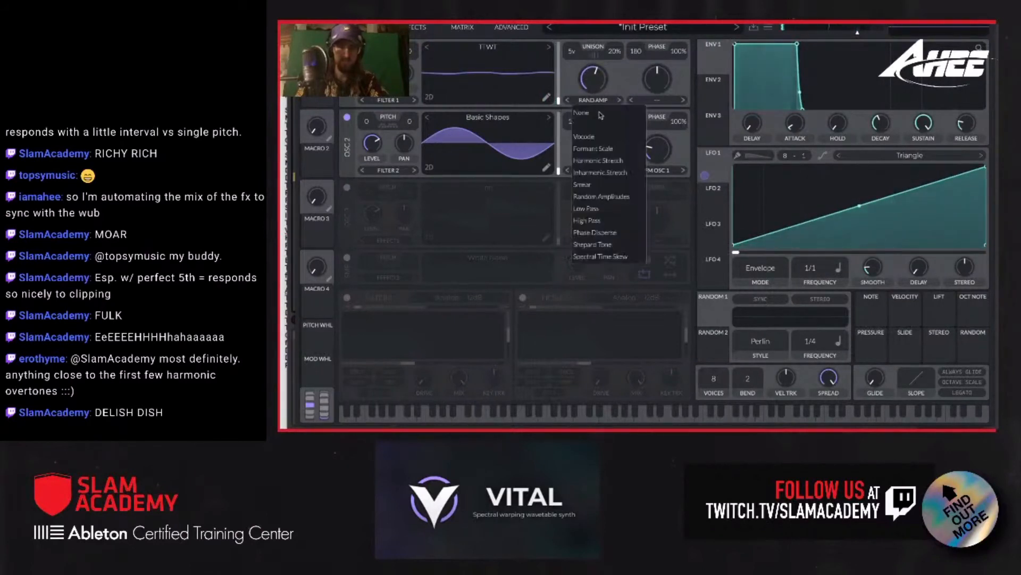
{"action": "left_click", "coordinate": [598, 141]}
{"action": "left_click_drag", "start_coordinate": [593, 80], "coordinate": [593, 103]}
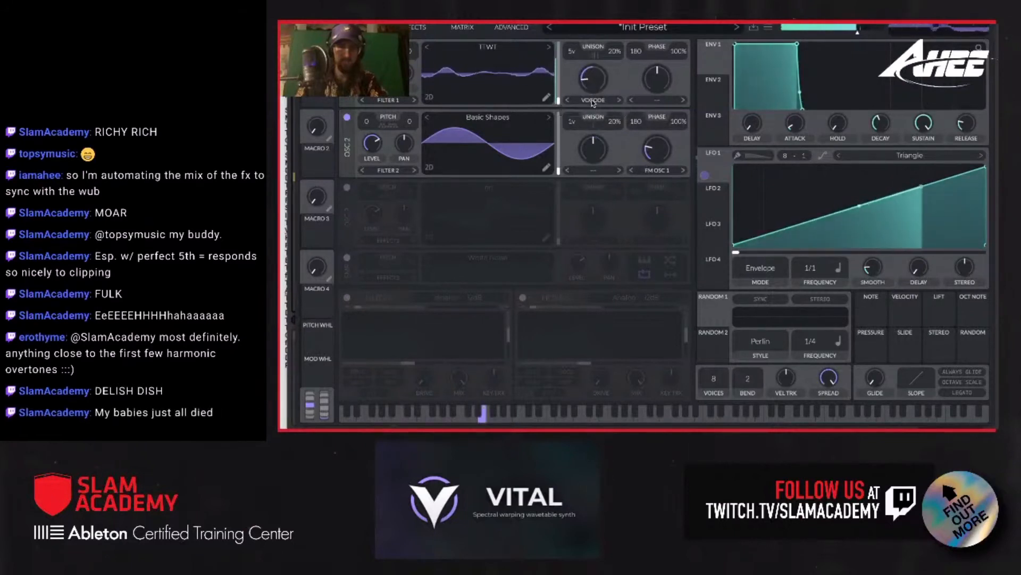
{"action": "left_click", "coordinate": [593, 100]}
{"action": "left_click", "coordinate": [591, 119]}
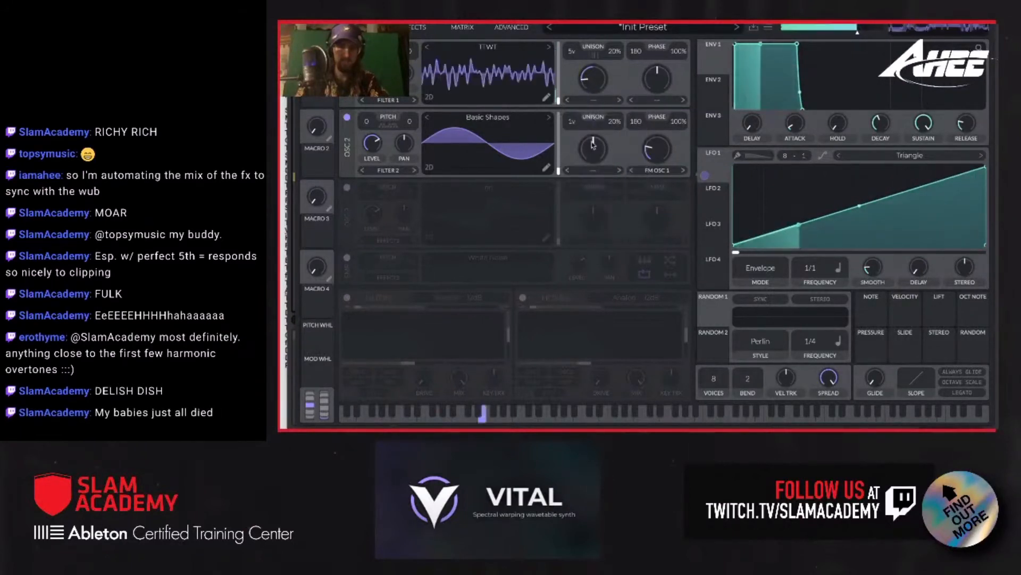
- Enable the chorus and move it directly after the distortion in the effects chain
{"action": "left_click", "coordinate": [412, 29]}
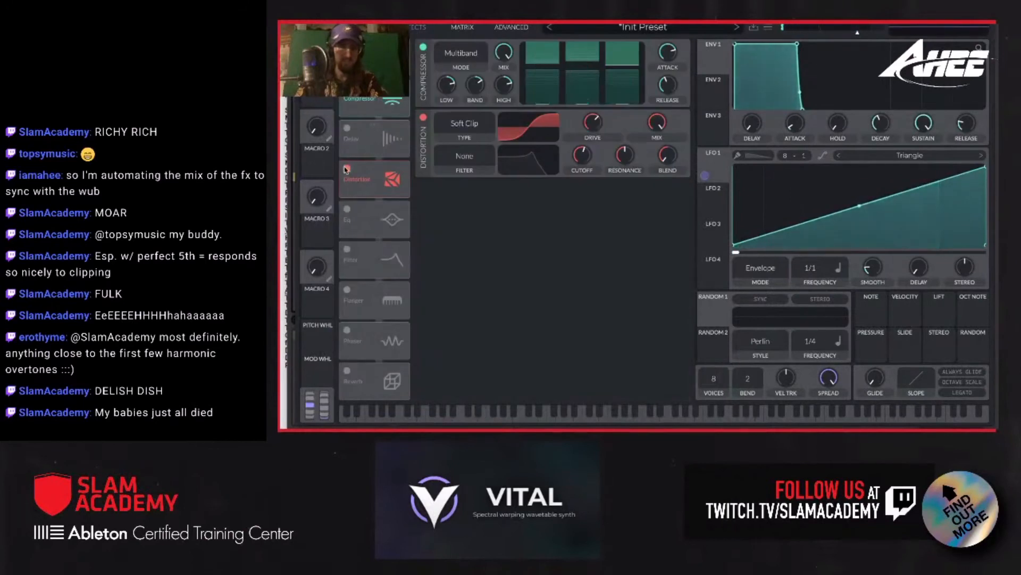
{"action": "left_click", "coordinate": [346, 168]}
{"action": "left_click", "coordinate": [346, 169]}
{"action": "left_click", "coordinate": [347, 48]}
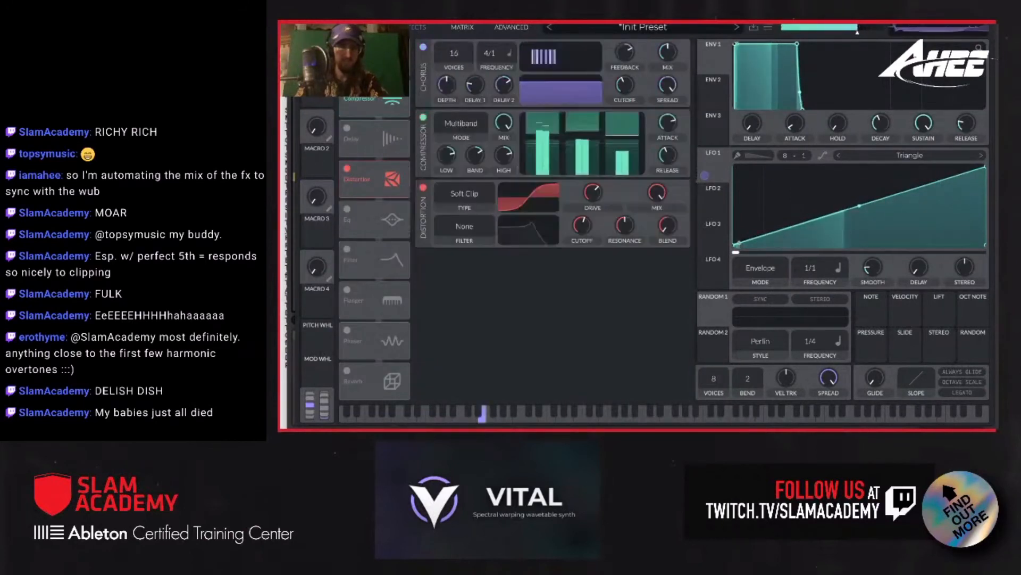
{"action": "left_click_drag", "start_coordinate": [376, 60], "coordinate": [377, 183]}
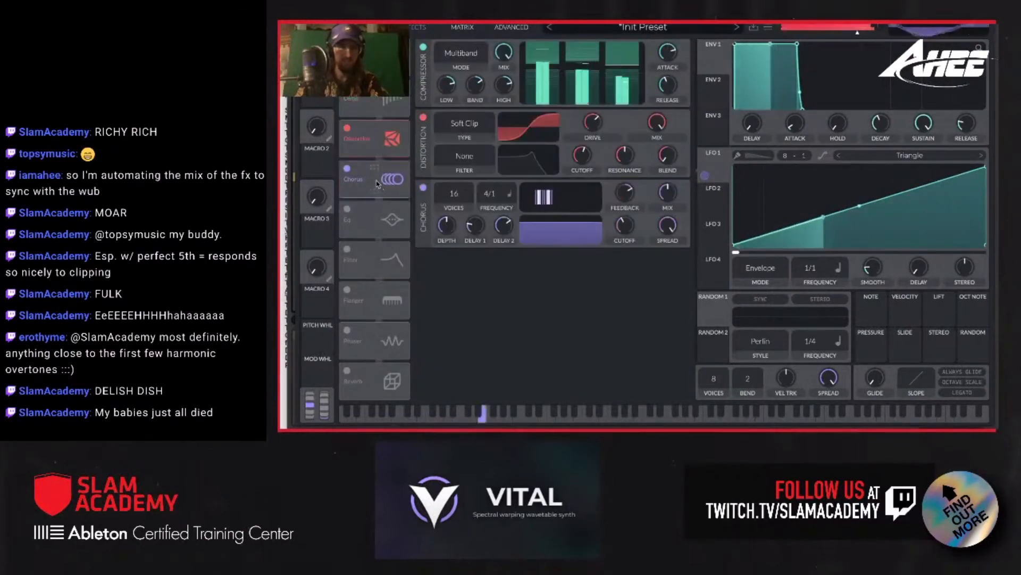
- Enable the filter effect and assign LFO 2 to modulate oscillator 2's level
{"action": "left_click", "coordinate": [347, 249]}
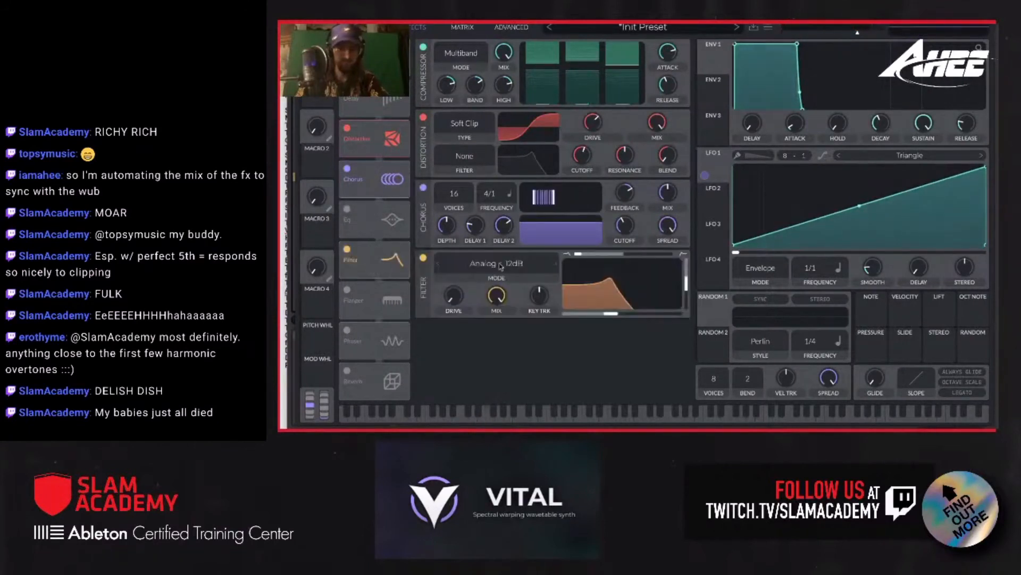
{"action": "left_click", "coordinate": [365, 27]}
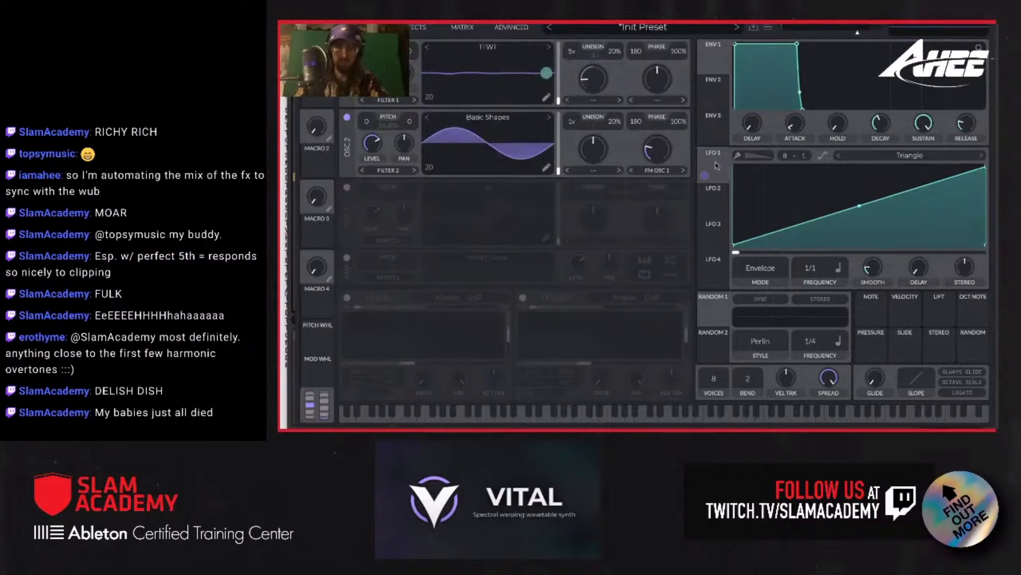
{"action": "left_click", "coordinate": [718, 194]}
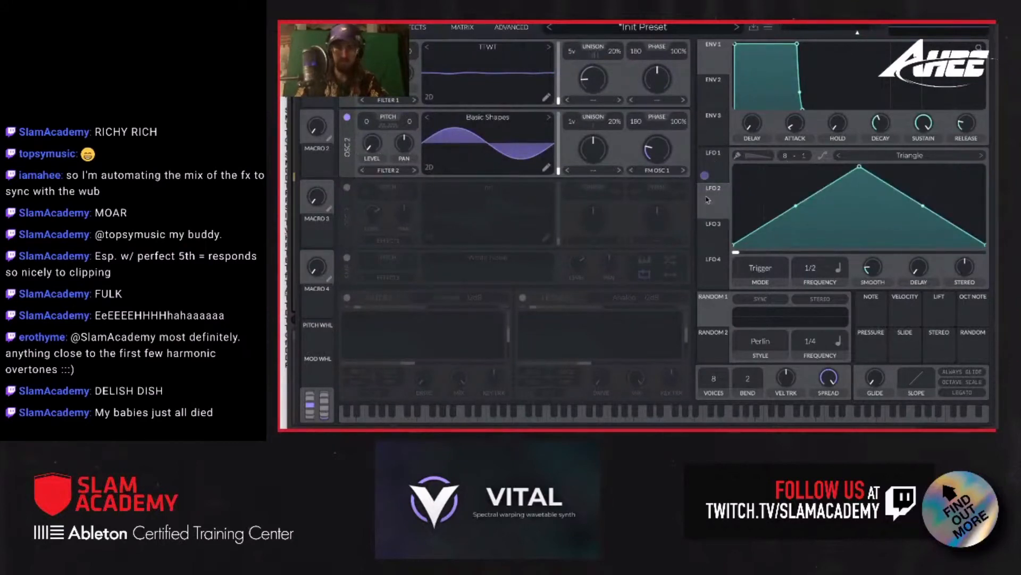
{"action": "left_click_drag", "start_coordinate": [707, 200], "coordinate": [375, 143]}
- Set LFO 2's frequency to 1/1 and reshape its curve into one narrow early peak followed by a flat zero section
{"action": "left_click_drag", "start_coordinate": [858, 169], "coordinate": [772, 164]}
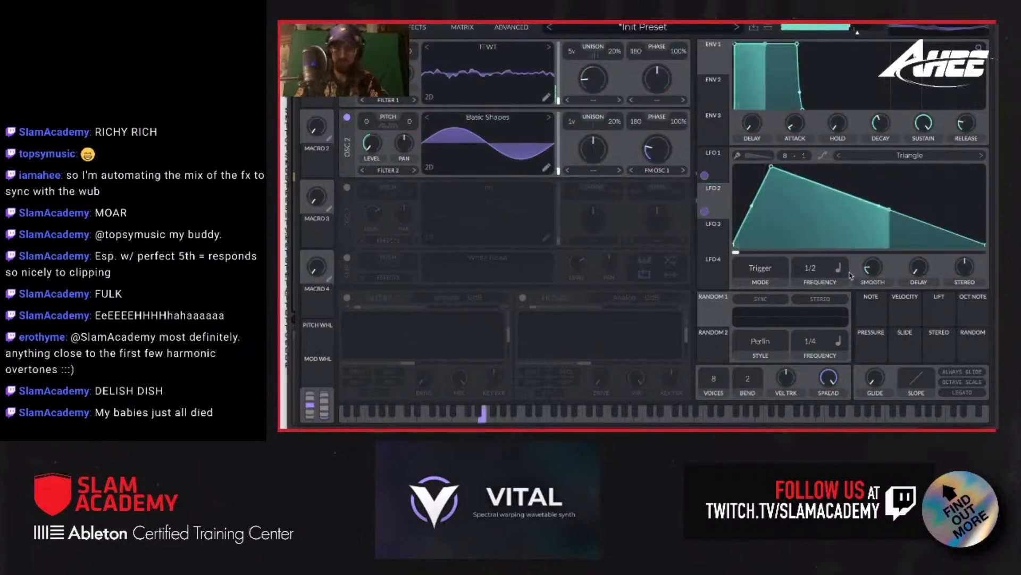
{"action": "left_click_drag", "start_coordinate": [825, 267], "coordinate": [820, 276]}
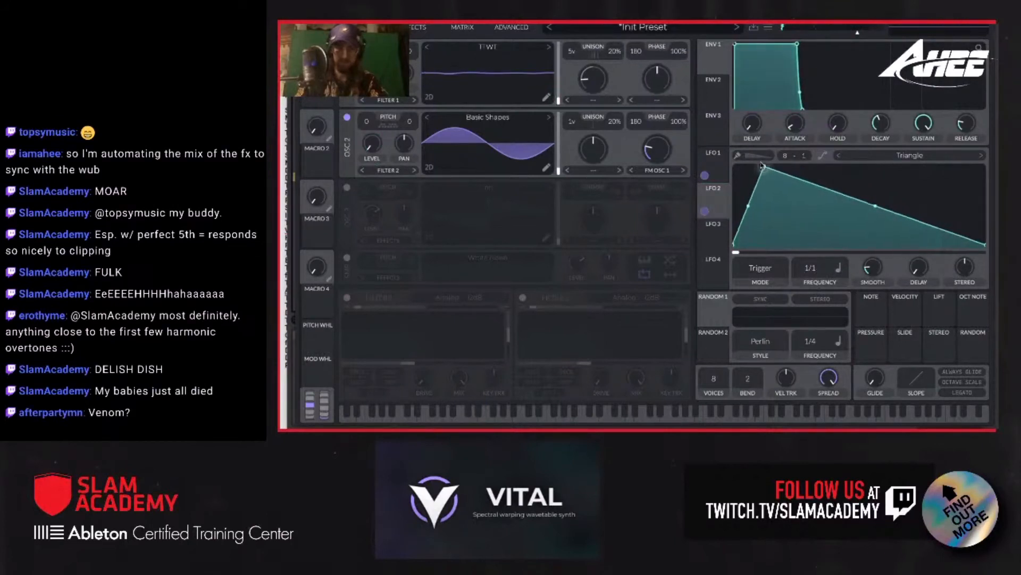
{"action": "double_click", "coordinate": [830, 218]}
{"action": "left_click_drag", "start_coordinate": [830, 219], "coordinate": [803, 246]}
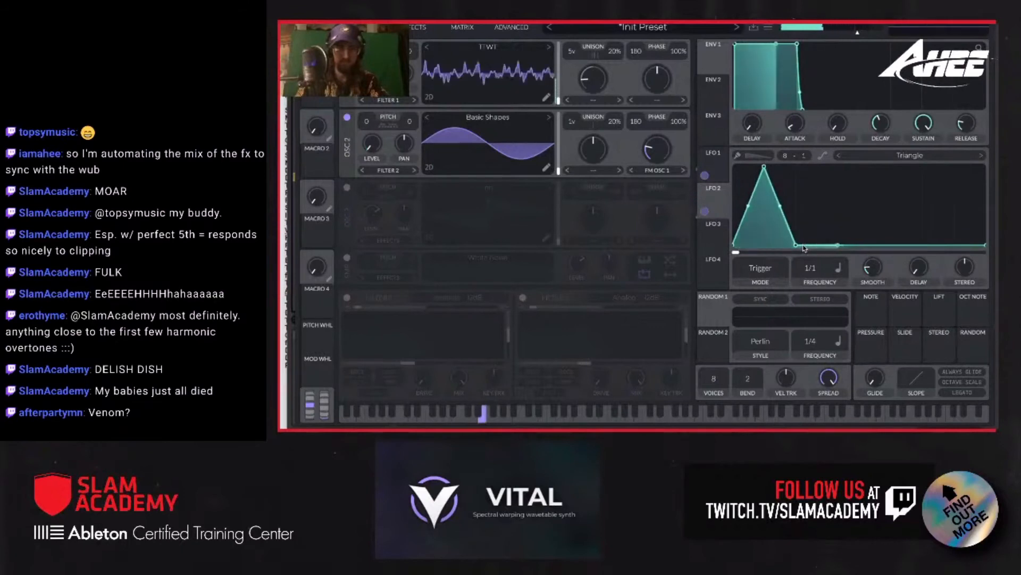
- Add a second and a third peak to the LFO 2 curve, closely spaced and separated by valleys raised above zero
{"action": "double_click", "coordinate": [829, 192]}
{"action": "left_click_drag", "start_coordinate": [829, 193], "coordinate": [828, 167]}
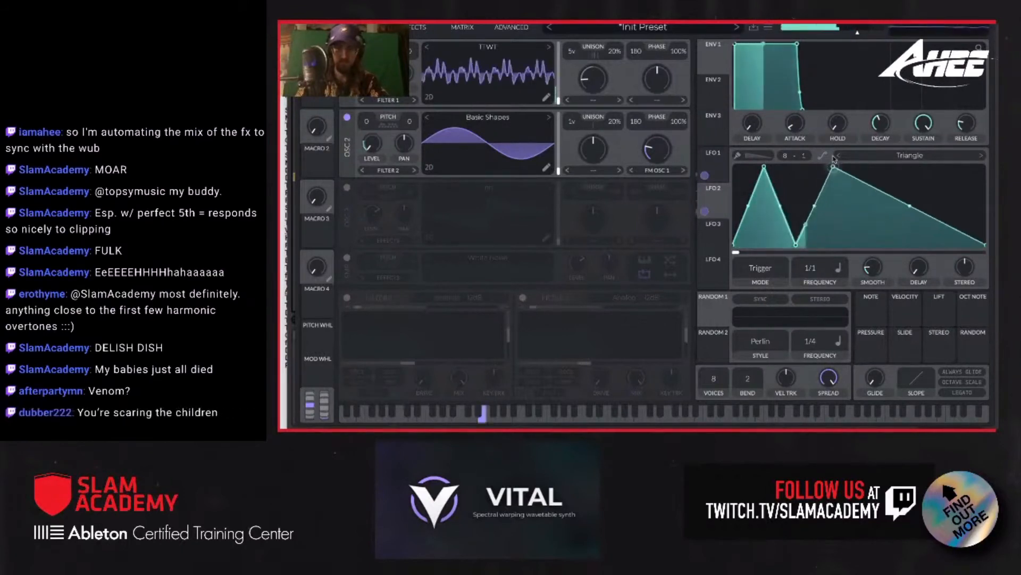
{"action": "left_click_drag", "start_coordinate": [794, 246], "coordinate": [868, 170]}
{"action": "double_click", "coordinate": [881, 187]}
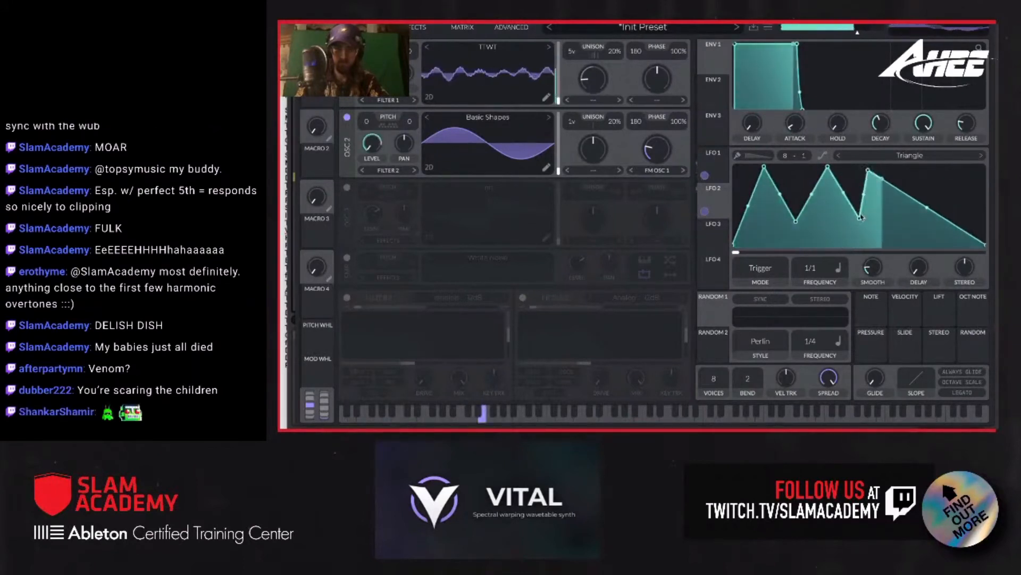
{"action": "left_click_drag", "start_coordinate": [860, 218], "coordinate": [842, 220]}
{"action": "left_click_drag", "start_coordinate": [868, 170], "coordinate": [853, 167]}
- Extend the LFO 2 curve with another valley, a high plateau rising to a late peak, and a final drop
{"action": "double_click", "coordinate": [883, 203]}
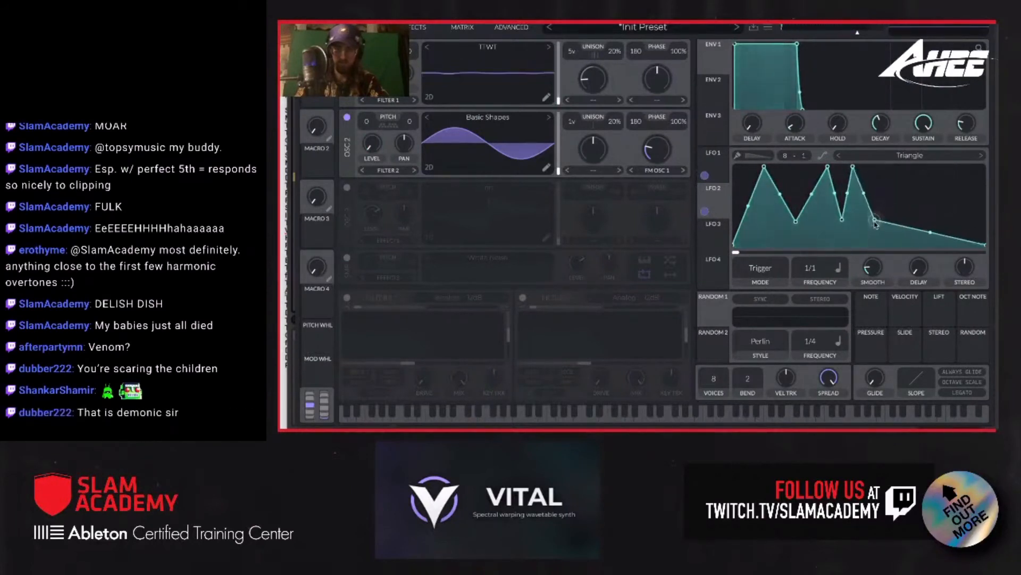
{"action": "double_click", "coordinate": [892, 178]}
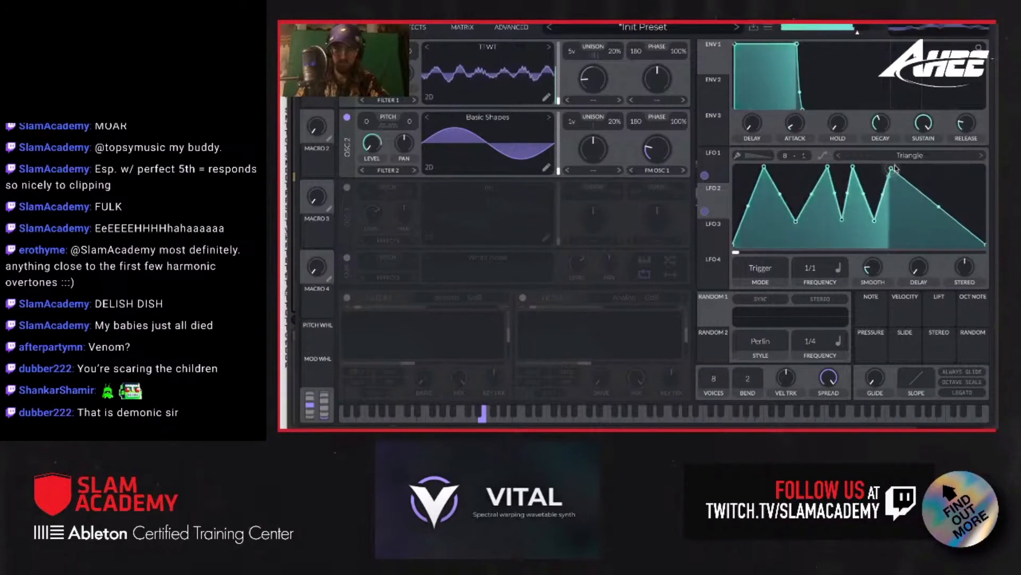
{"action": "double_click", "coordinate": [923, 185]}
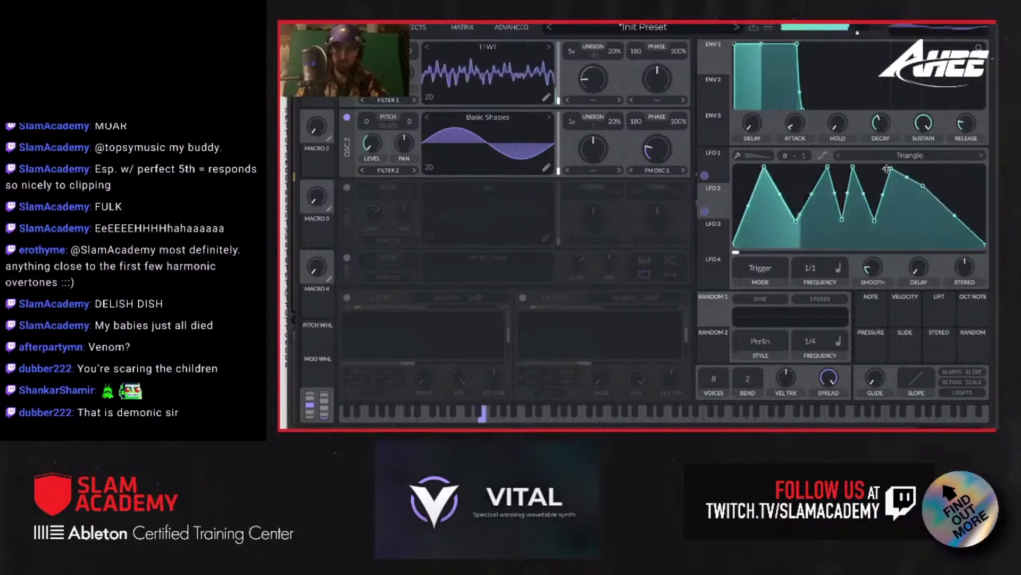
{"action": "left_click_drag", "start_coordinate": [887, 169], "coordinate": [934, 171]}
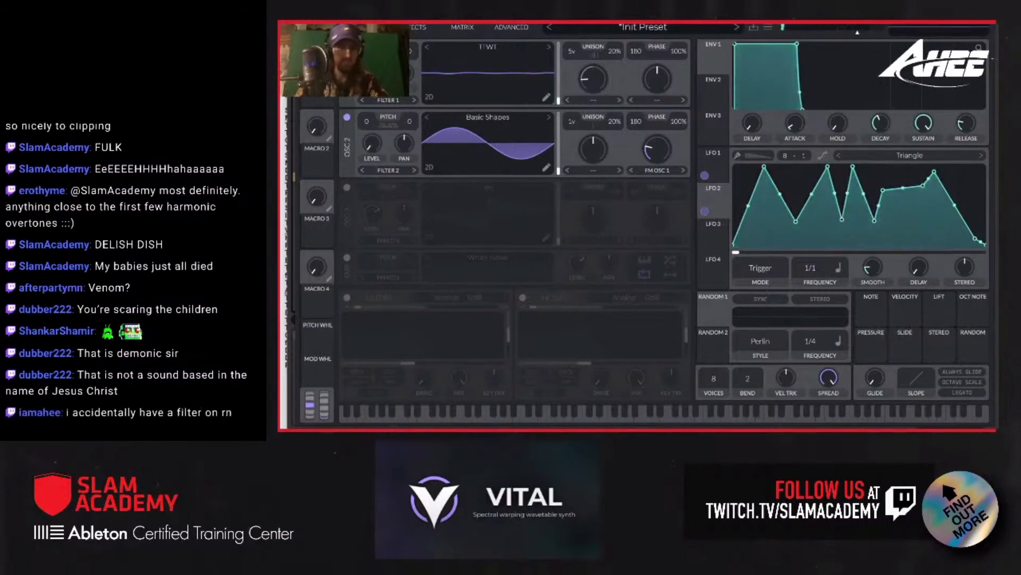
- Raise oscillator 2's FM amount onto oscillator 1 and try its level at 1.000, bringing the level back down
{"action": "mouse_move", "coordinate": [654, 149]}
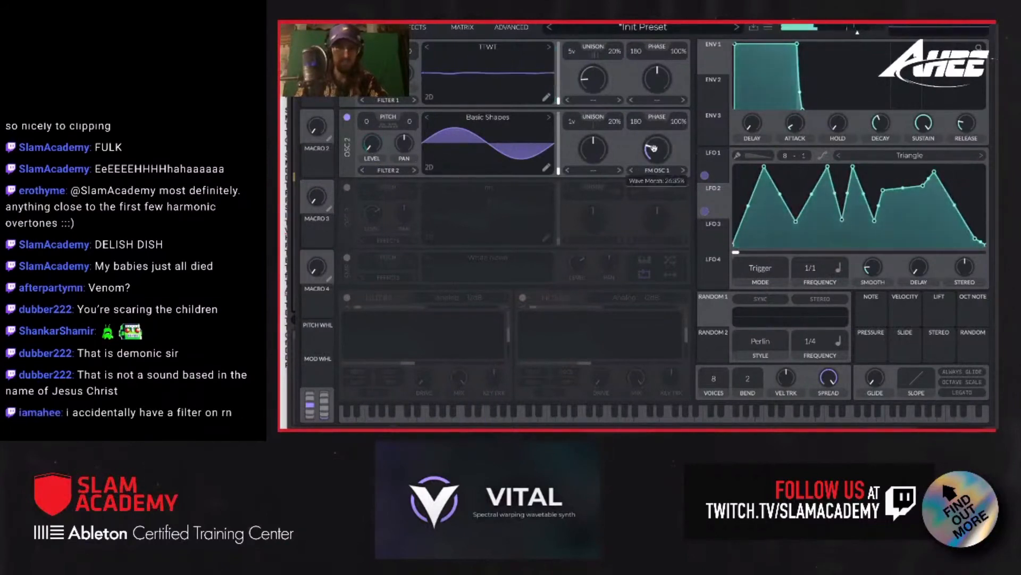
{"action": "left_click_drag", "start_coordinate": [656, 132], "coordinate": [655, 147]}
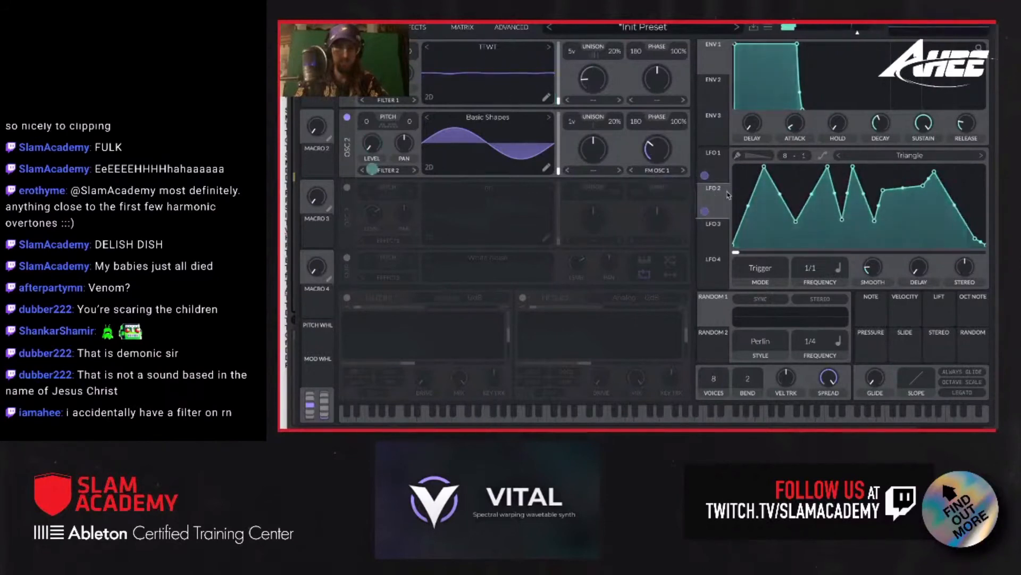
{"action": "left_click_drag", "start_coordinate": [371, 147], "coordinate": [371, 139]}
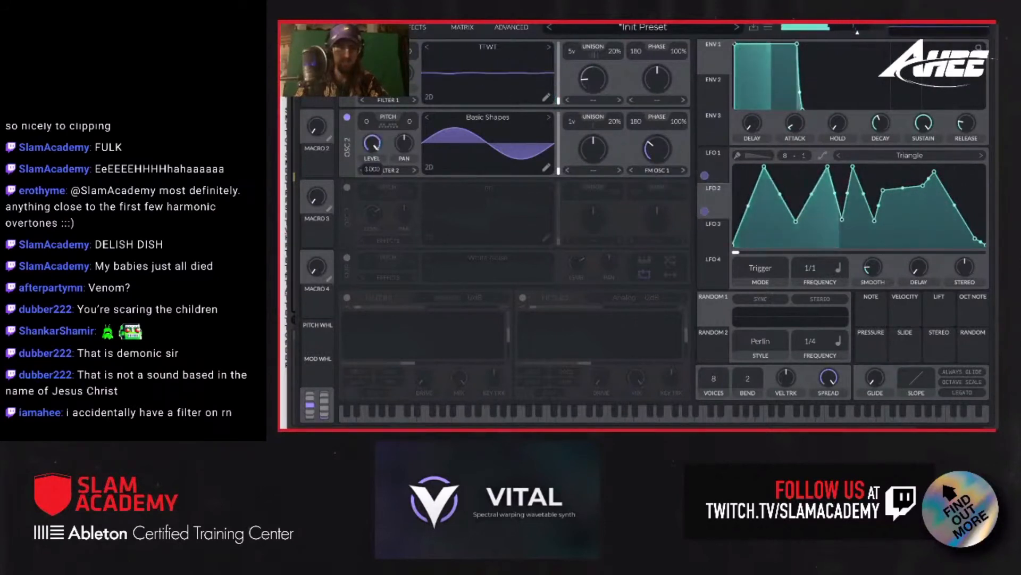
{"action": "left_click_drag", "start_coordinate": [373, 102], "coordinate": [371, 144]}
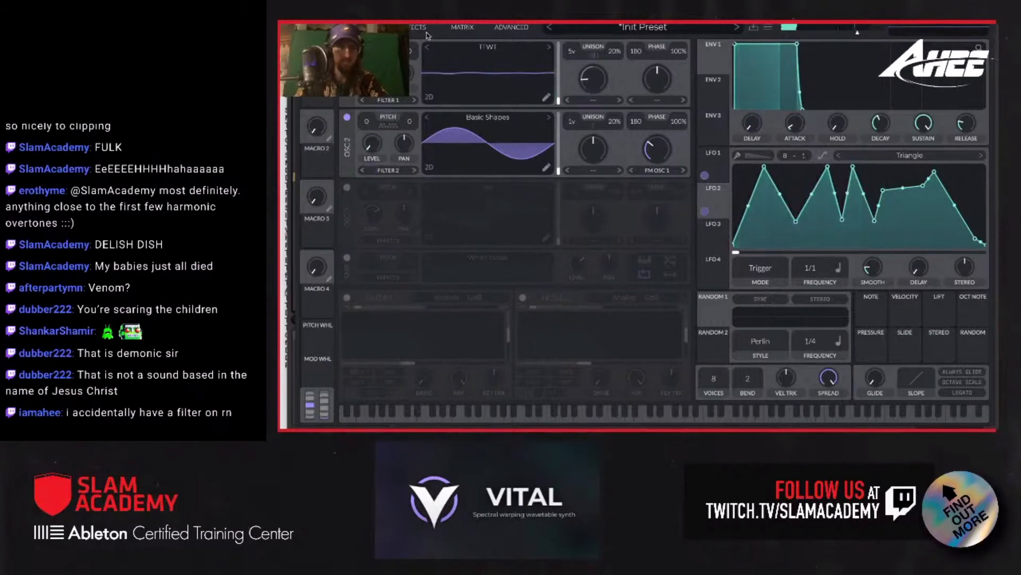
- Turn off the filter effect and go back to the oscillators
{"action": "left_click", "coordinate": [425, 29]}
{"action": "left_click", "coordinate": [347, 250]}
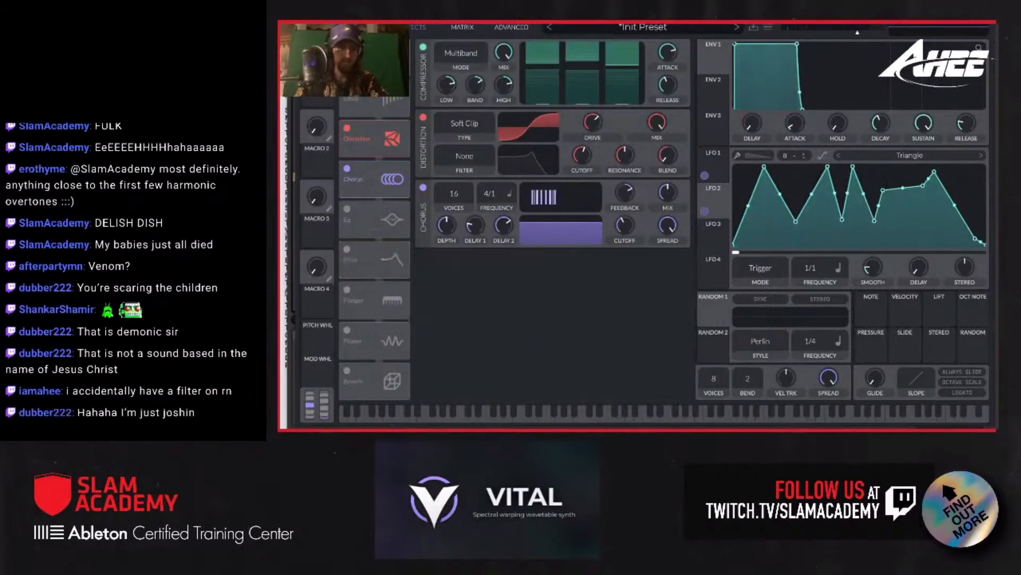
{"action": "left_click", "coordinate": [366, 28]}
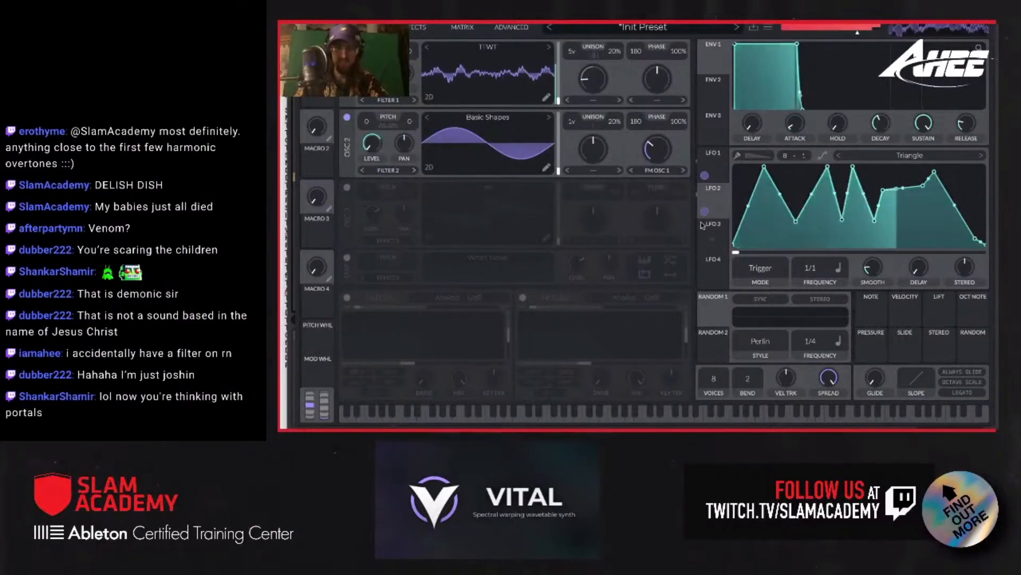
- Lower the first valleys of the LFO 2 curve, shift its second peak slightly earlier, and set LFO 2's mode to Envelope
{"action": "left_click_drag", "start_coordinate": [796, 245], "coordinate": [798, 229]}
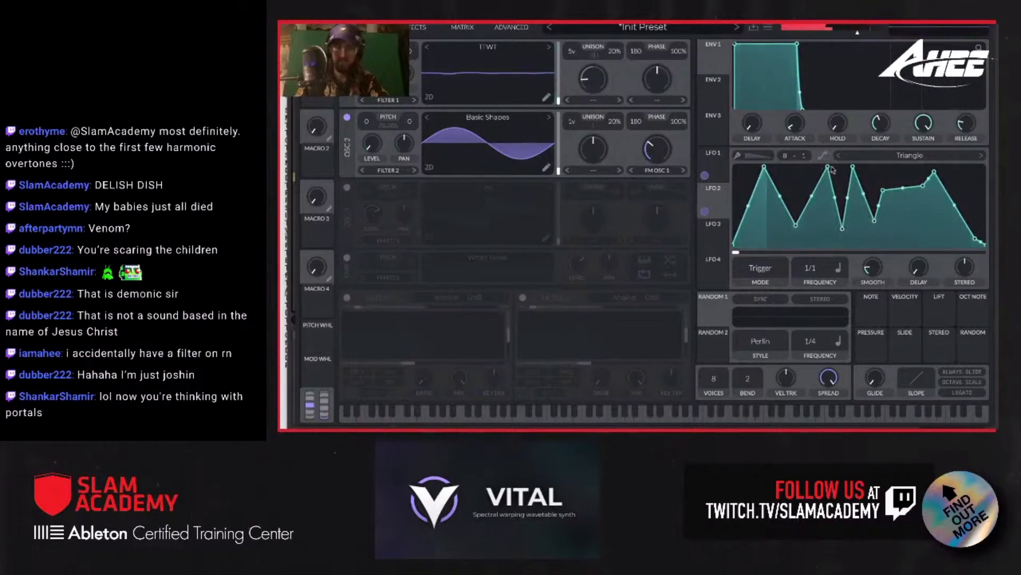
{"action": "left_click_drag", "start_coordinate": [829, 168], "coordinate": [820, 167]}
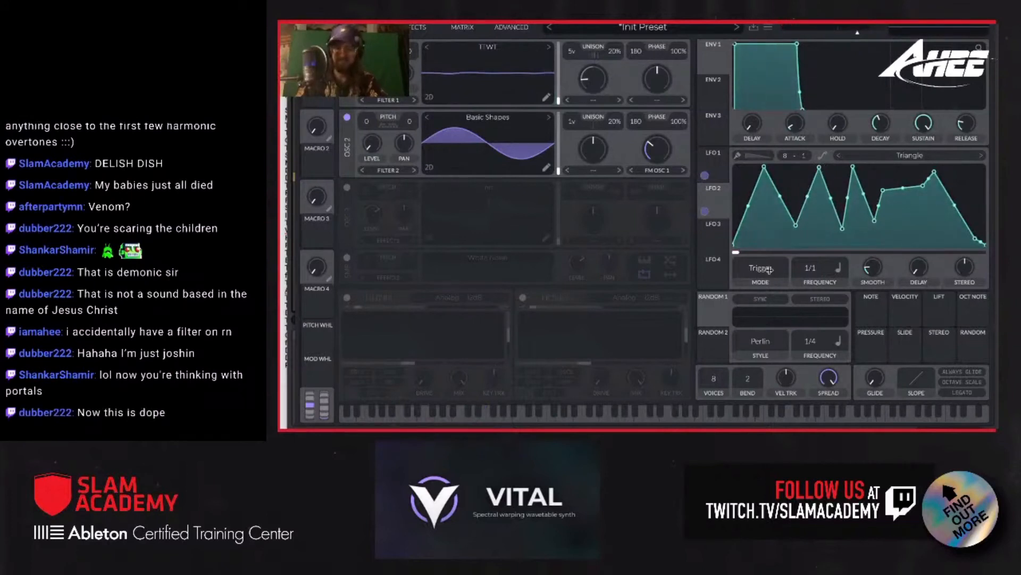
{"action": "left_click", "coordinate": [769, 270]}
{"action": "left_click", "coordinate": [780, 318]}
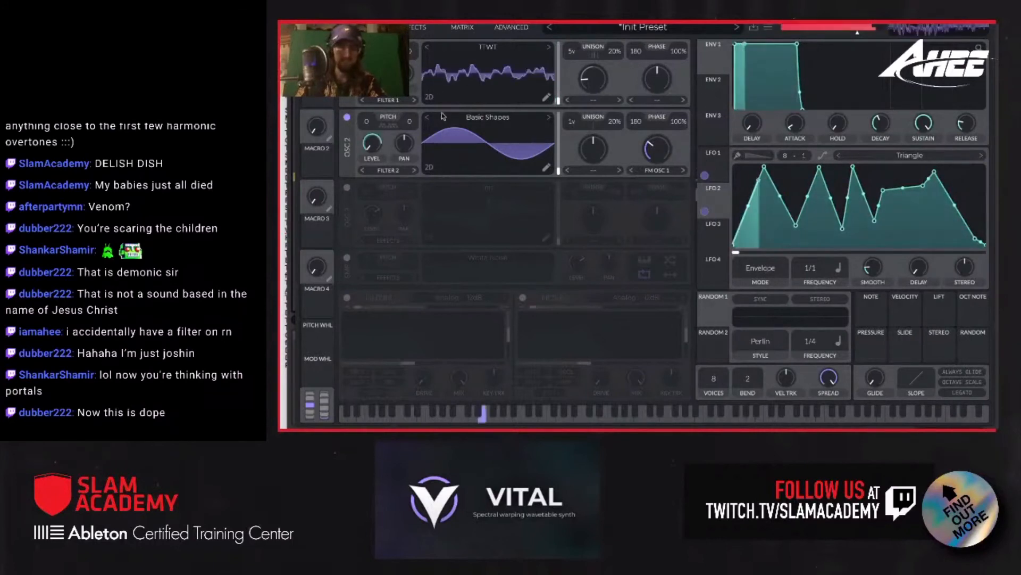
- Enable the delay in Ping Pong mode and move it directly after the distortion in the effects chain
{"action": "left_click", "coordinate": [411, 27]}
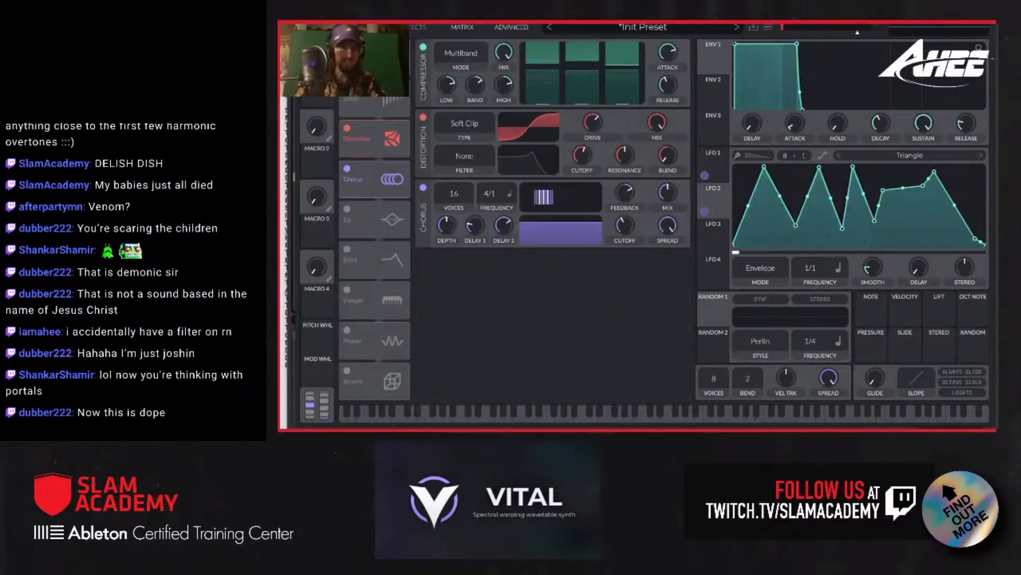
{"action": "left_click", "coordinate": [347, 88]}
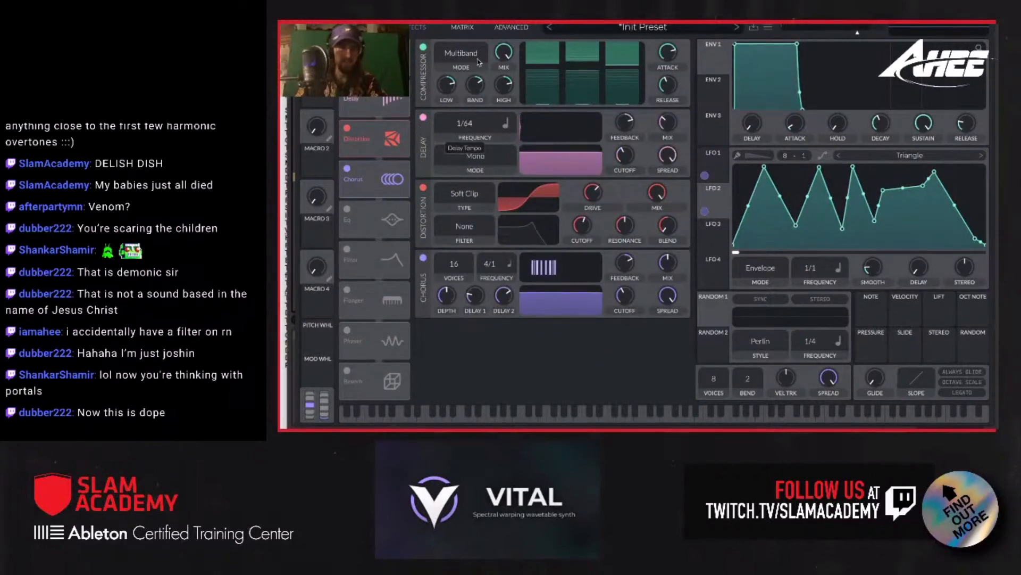
{"action": "left_click", "coordinate": [470, 158]}
{"action": "left_click", "coordinate": [478, 208]}
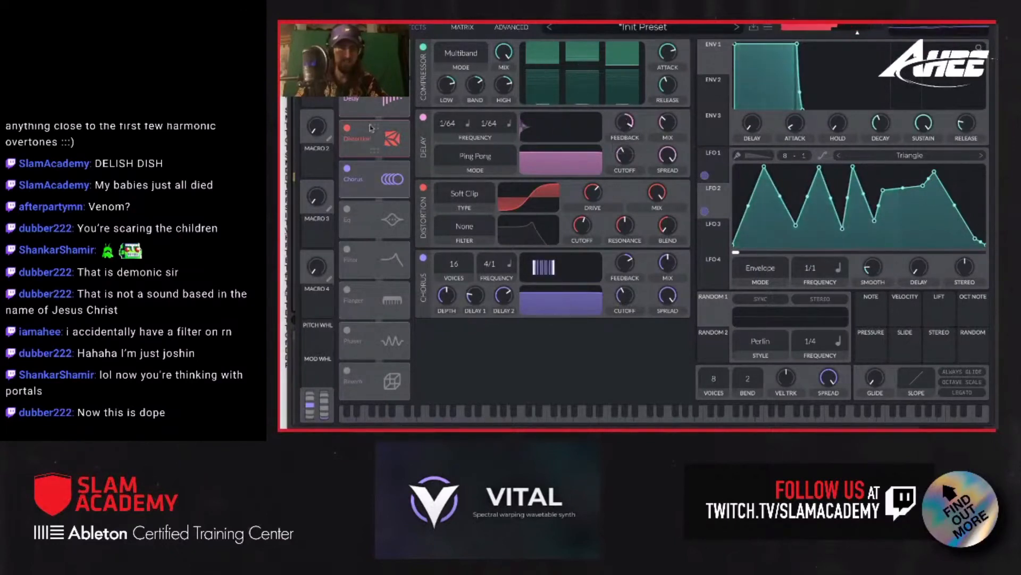
{"action": "left_click_drag", "start_coordinate": [384, 108], "coordinate": [383, 137]}
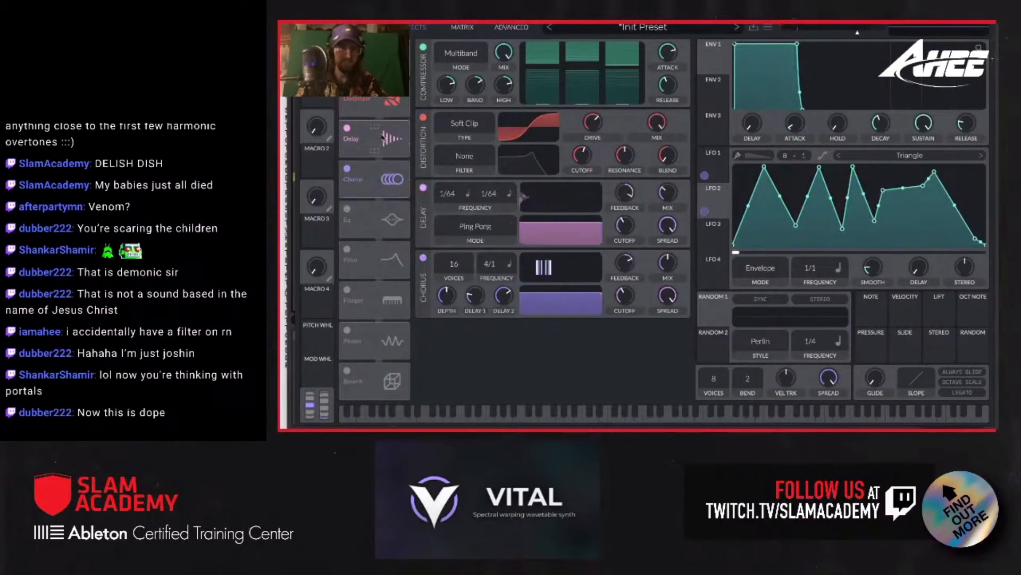
- Turn off the chorus and lower the delay mix with the distortion temporarily bypassed, turning the distortion back on
{"action": "left_click", "coordinate": [347, 168]}
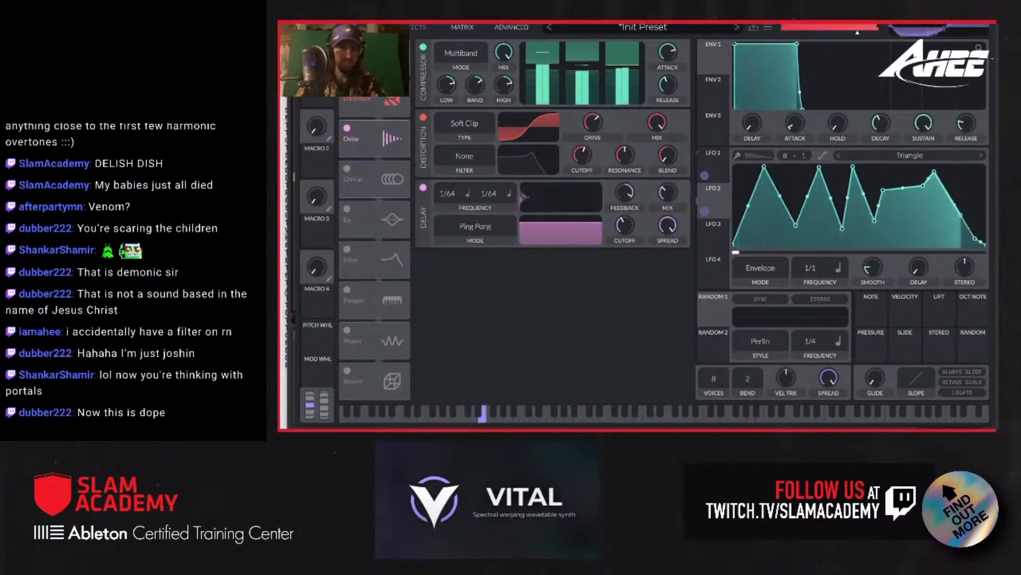
{"action": "left_click", "coordinate": [347, 88]}
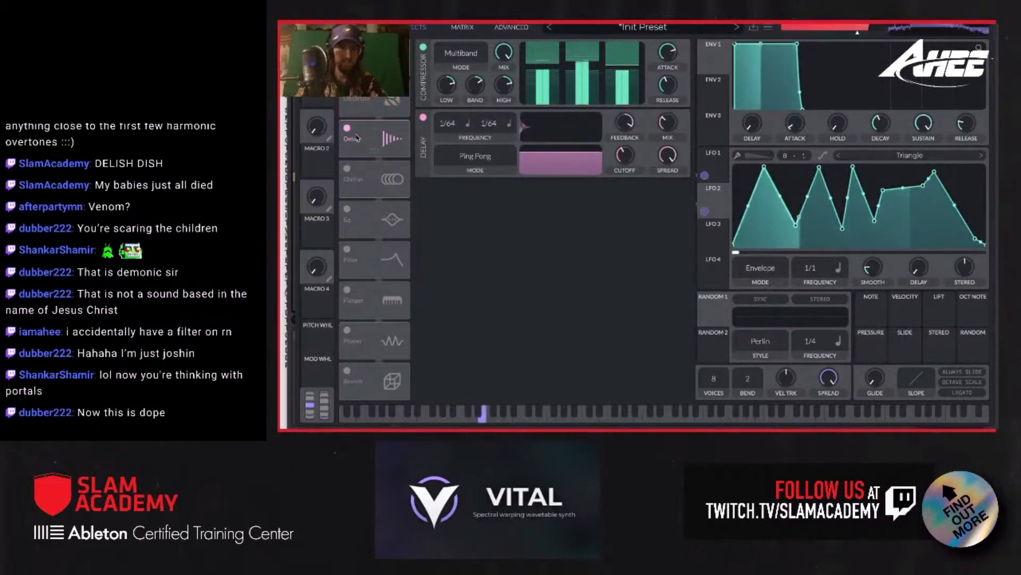
{"action": "left_click_drag", "start_coordinate": [673, 124], "coordinate": [673, 141]}
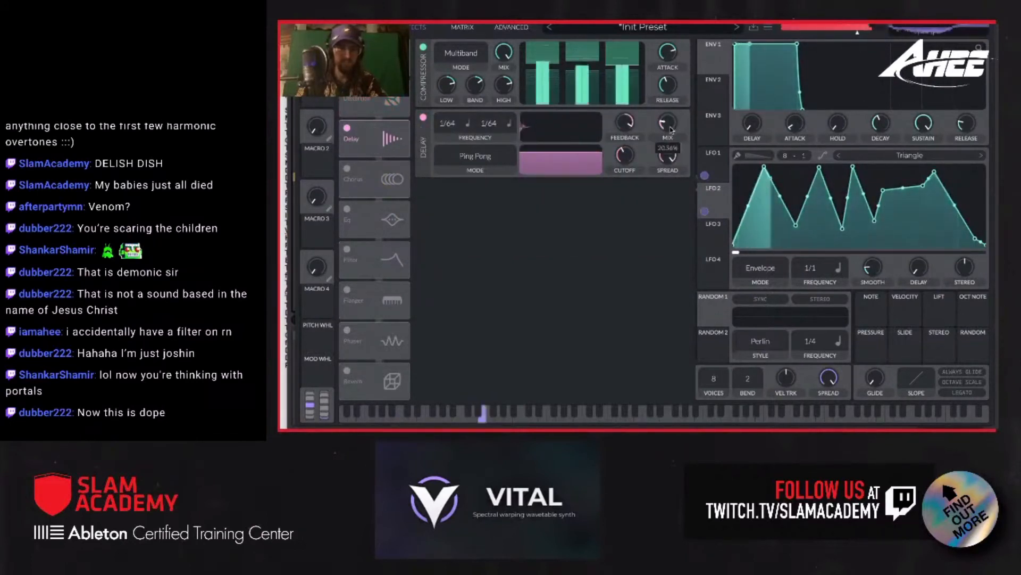
{"action": "left_click", "coordinate": [347, 87]}
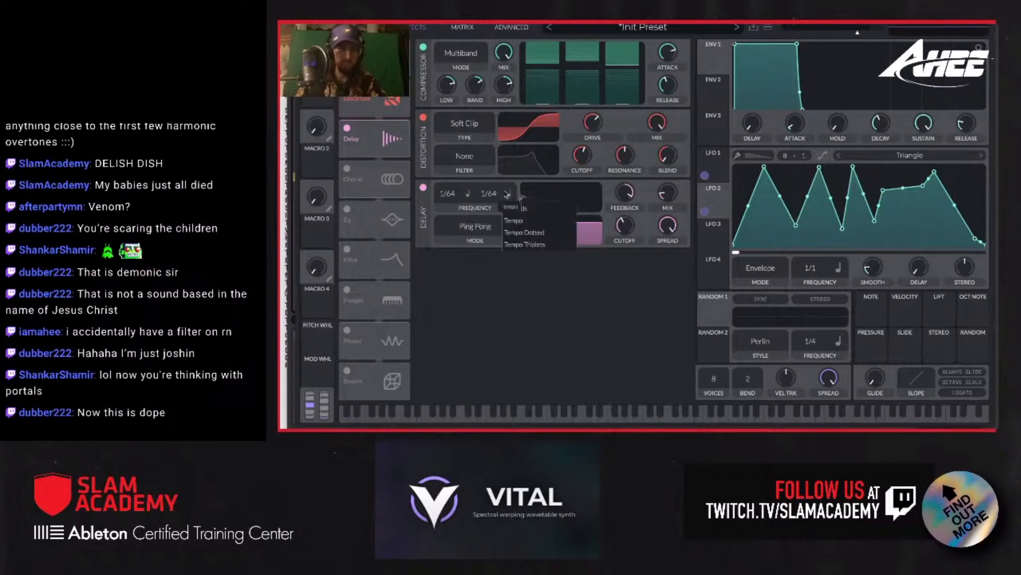
- Set the delay mode to Stereo and switch both delay times from tempo sync to Seconds
{"action": "left_click", "coordinate": [468, 213]}
{"action": "left_click", "coordinate": [455, 230]}
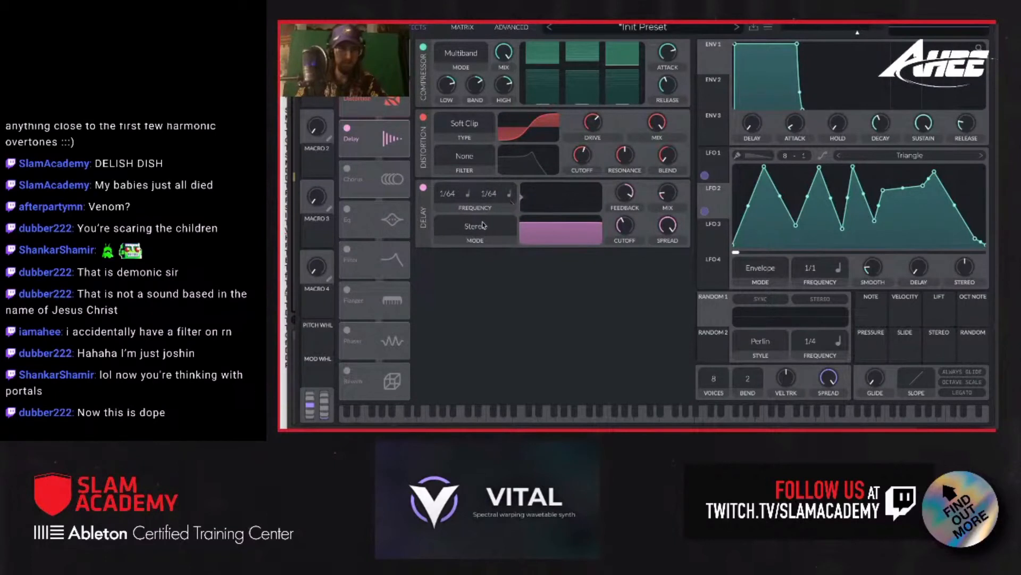
{"action": "left_click", "coordinate": [532, 210]}
{"action": "left_click_drag", "start_coordinate": [445, 195], "coordinate": [439, 242]}
{"action": "left_click_drag", "start_coordinate": [430, 294], "coordinate": [453, 253]}
{"action": "right_click", "coordinate": [468, 192]}
{"action": "left_click", "coordinate": [443, 186]}
{"action": "left_click", "coordinate": [468, 195]}
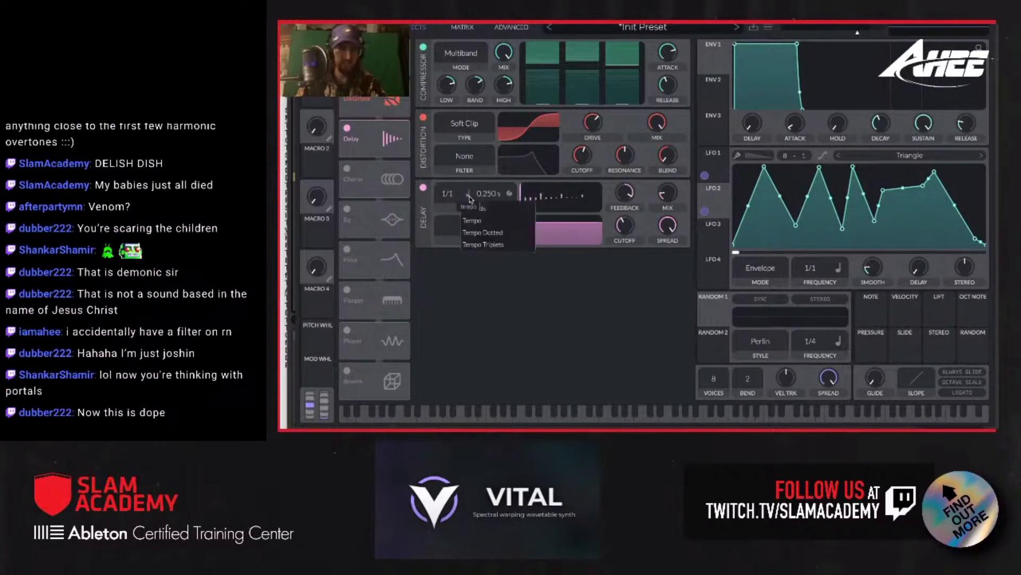
{"action": "left_click", "coordinate": [489, 209]}
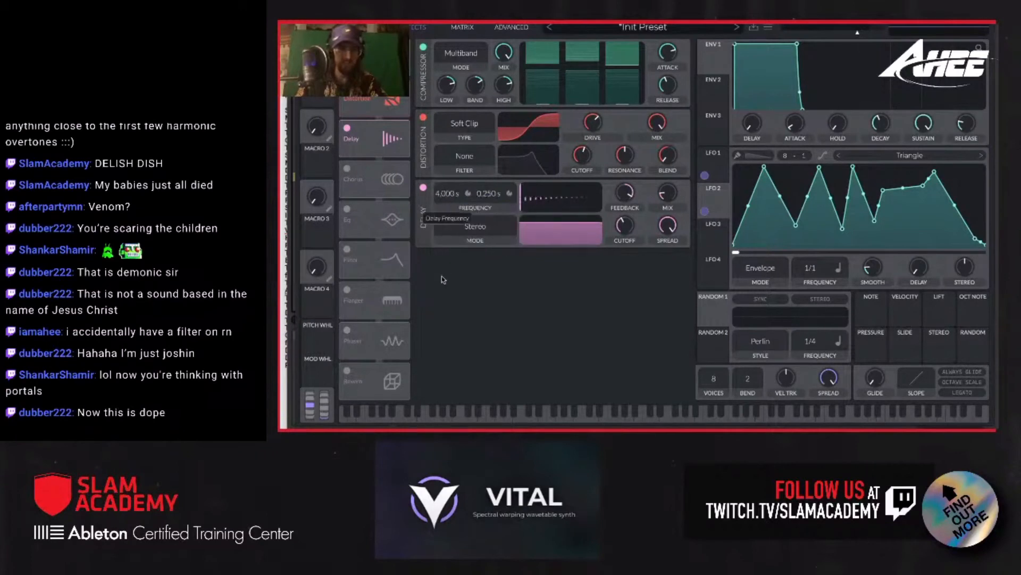
- Set the two stereo delay times to 0.013 s and 0.023 s
{"action": "left_click_drag", "start_coordinate": [489, 193], "coordinate": [482, 149]}
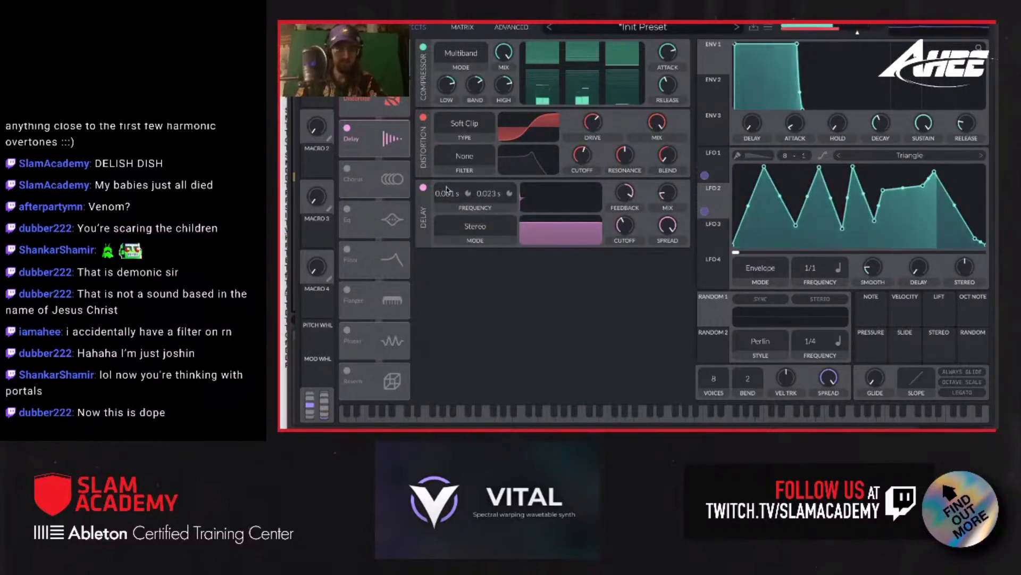
{"action": "left_click_drag", "start_coordinate": [448, 190], "coordinate": [452, 208]}
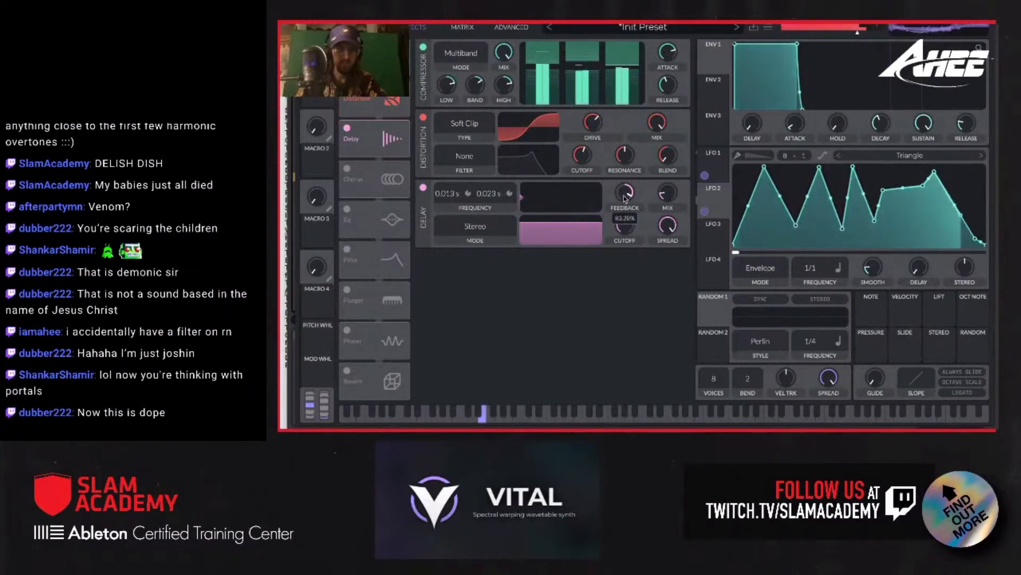
{"action": "mouse_move", "coordinate": [628, 236]}
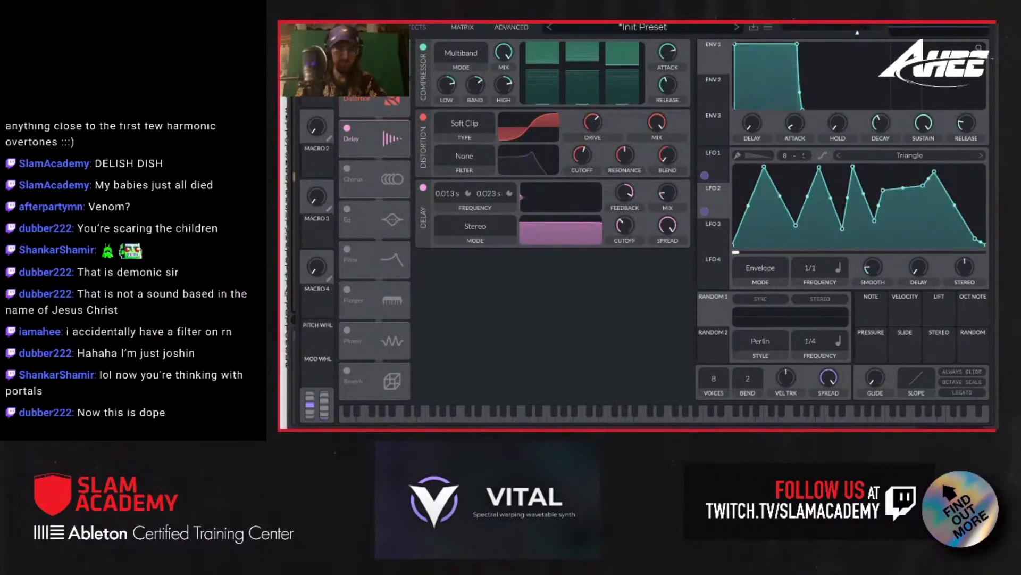
- Bypass the compressor and distortion and turn off oscillator 2 to hear the delay on the plain oscillator 1 sound
{"action": "left_click", "coordinate": [347, 47]}
{"action": "left_click", "coordinate": [347, 87]}
{"action": "left_click", "coordinate": [366, 27]}
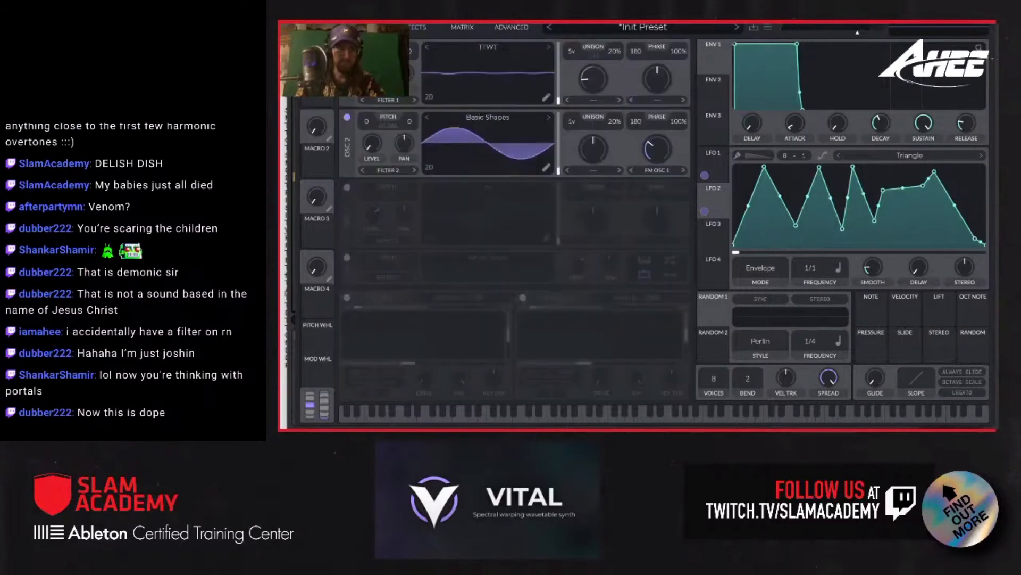
{"action": "left_click", "coordinate": [347, 117]}
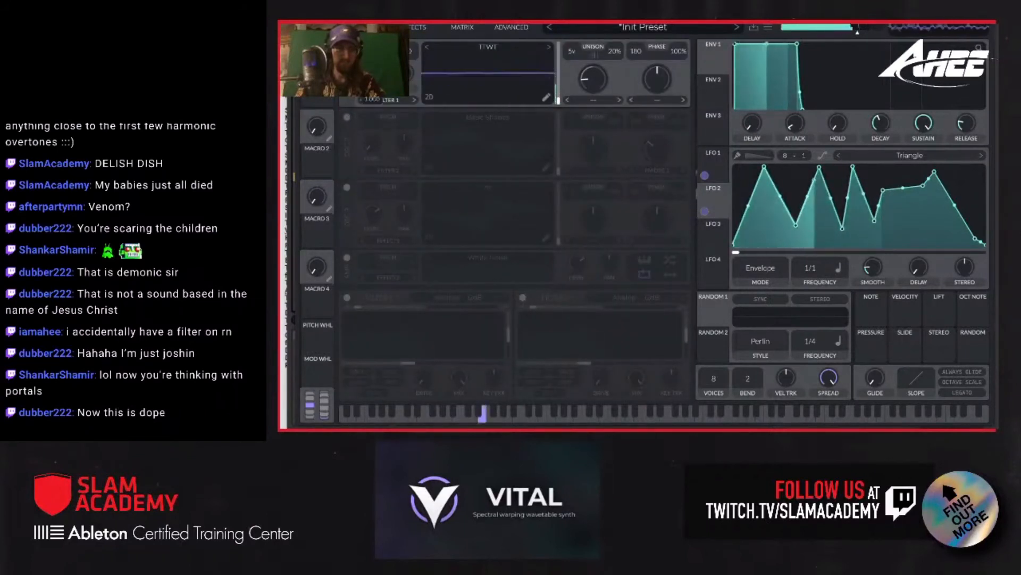
- Lower the delay mix, turn the compressor back on and re-enable oscillator 2
{"action": "left_click", "coordinate": [411, 27]}
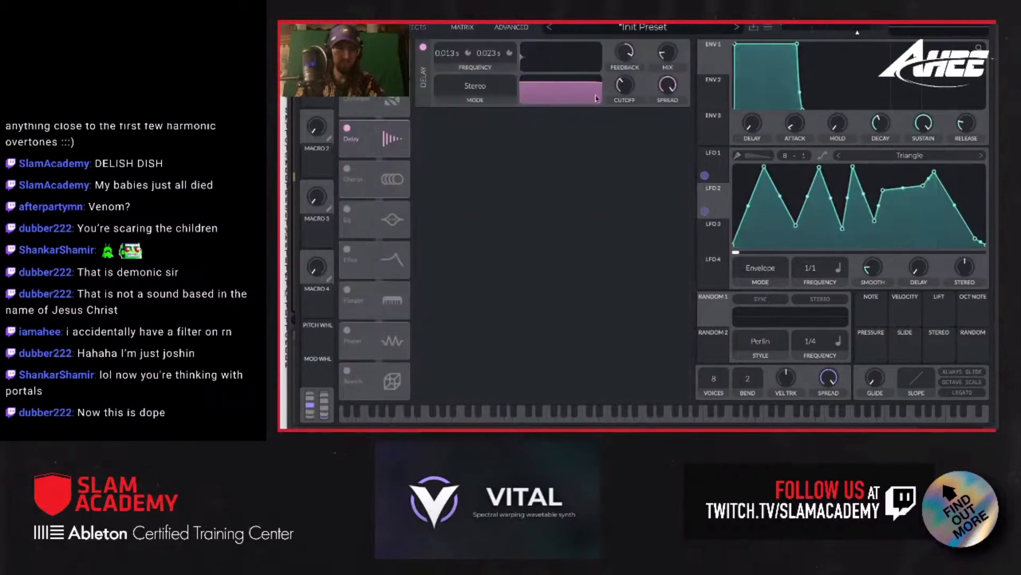
{"action": "left_click_drag", "start_coordinate": [668, 53], "coordinate": [667, 83]}
{"action": "left_click", "coordinate": [347, 47]}
{"action": "left_click", "coordinate": [365, 28]}
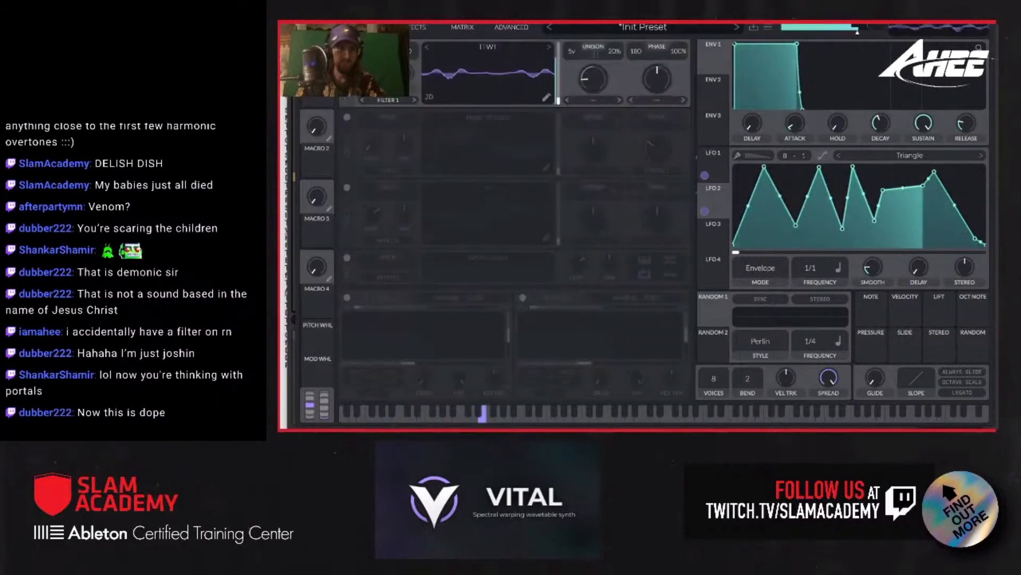
{"action": "left_click", "coordinate": [347, 117]}
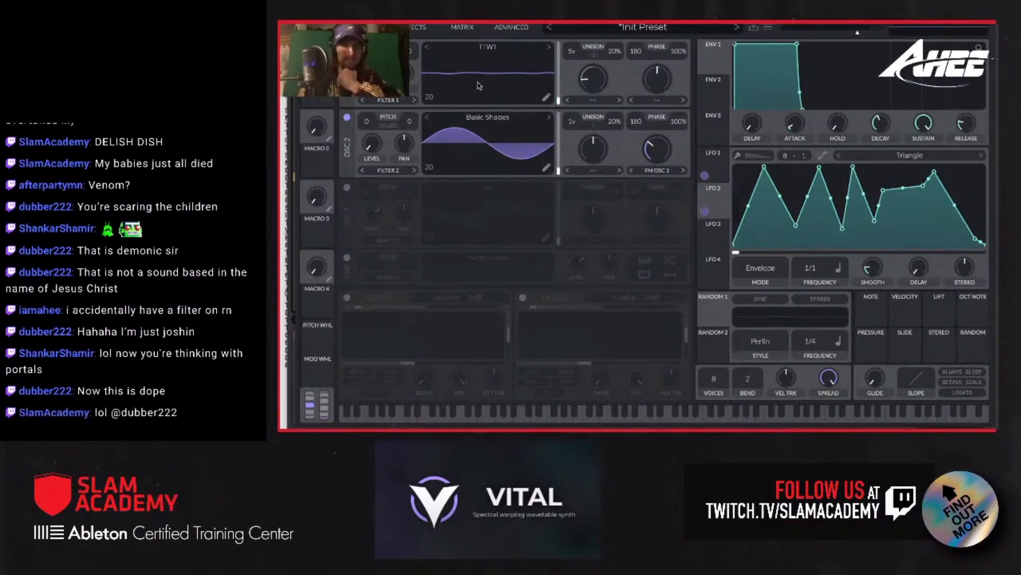
- Toggle smooth curves on LFO 2 to compare them with straight segments, and look through the LFO shape presets without loading one
{"action": "left_click", "coordinate": [823, 158]}
{"action": "left_click", "coordinate": [823, 158]}
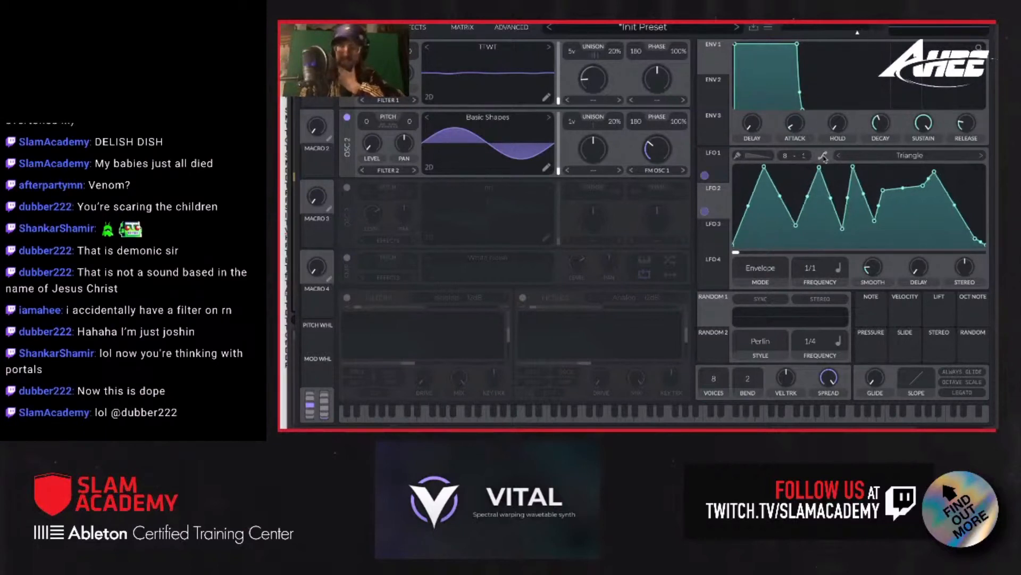
{"action": "left_click", "coordinate": [823, 158]}
{"action": "left_click", "coordinate": [823, 158]}
{"action": "left_click", "coordinate": [824, 158]}
{"action": "left_click", "coordinate": [823, 158]}
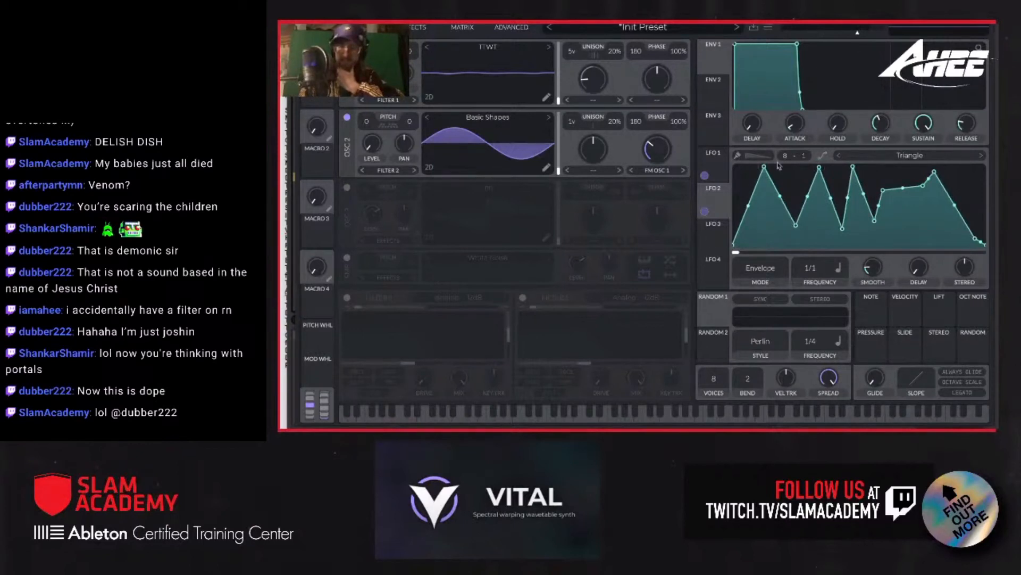
{"action": "left_click", "coordinate": [825, 157]}
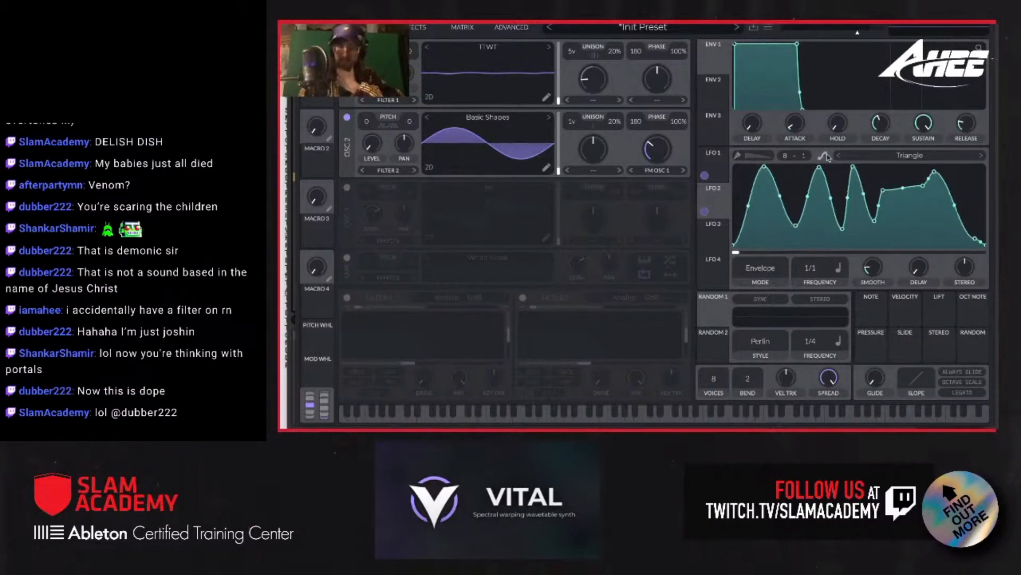
{"action": "left_click", "coordinate": [825, 157]}
{"action": "left_click", "coordinate": [900, 161]}
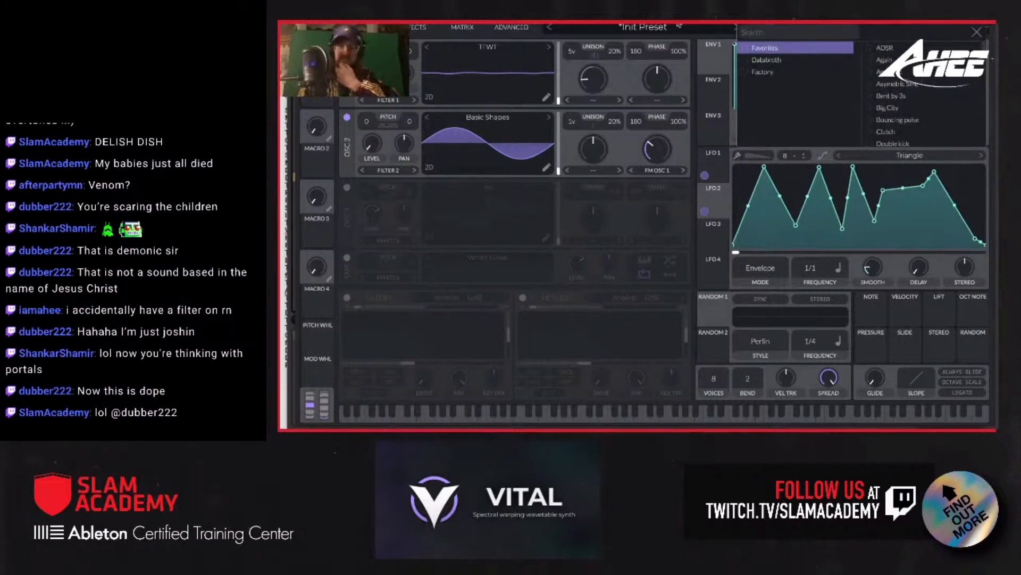
{"action": "left_click", "coordinate": [691, 84]}
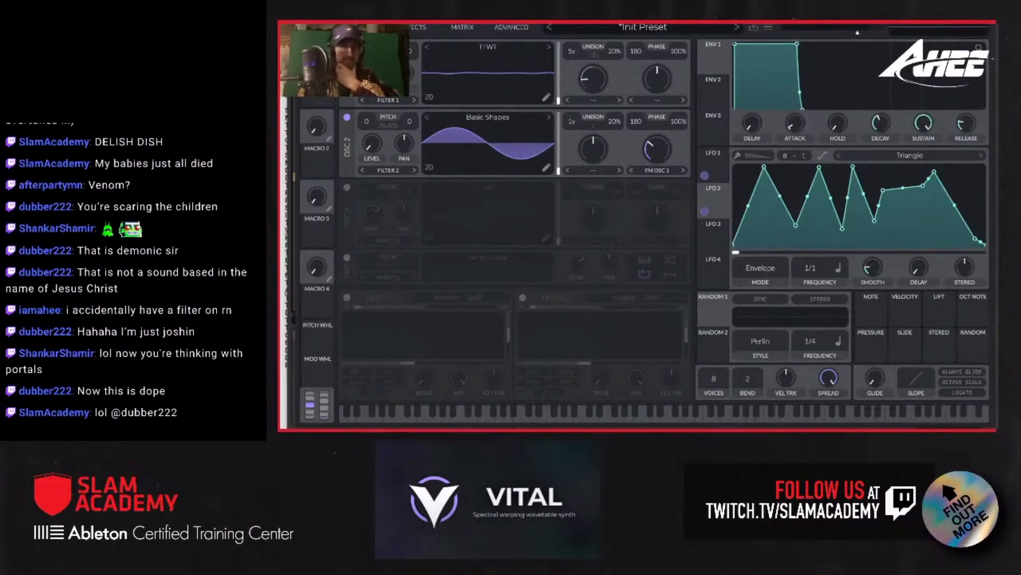
- Initialize the preset and enable the sample oscillator
{"action": "left_click", "coordinate": [770, 28]}
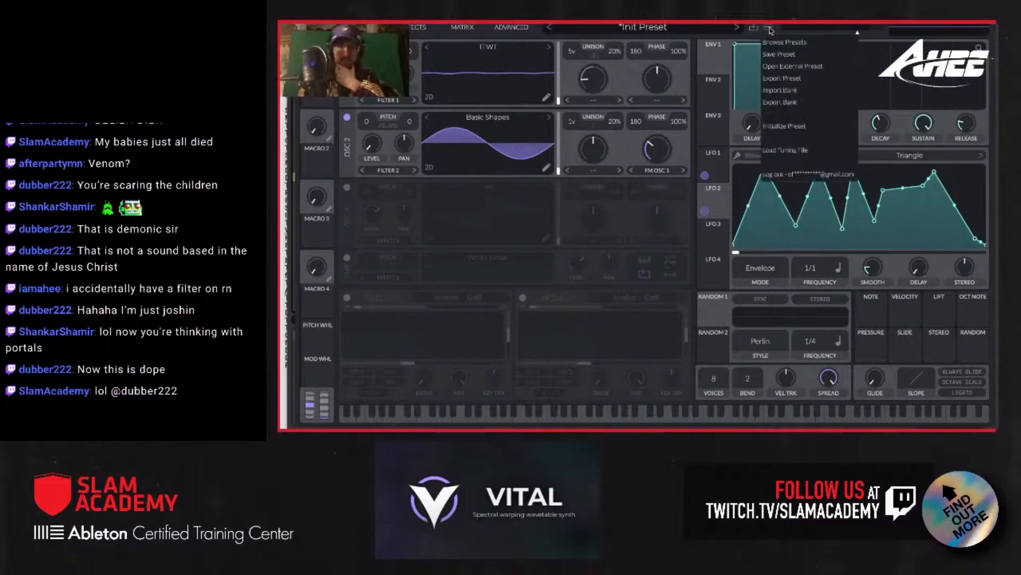
{"action": "left_click", "coordinate": [796, 126]}
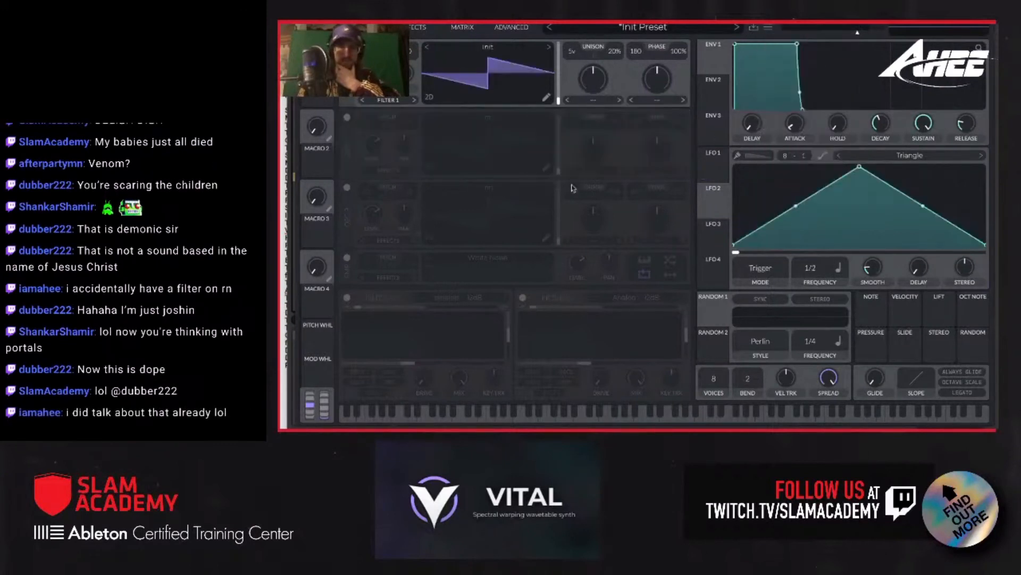
{"action": "left_click", "coordinate": [347, 257]}
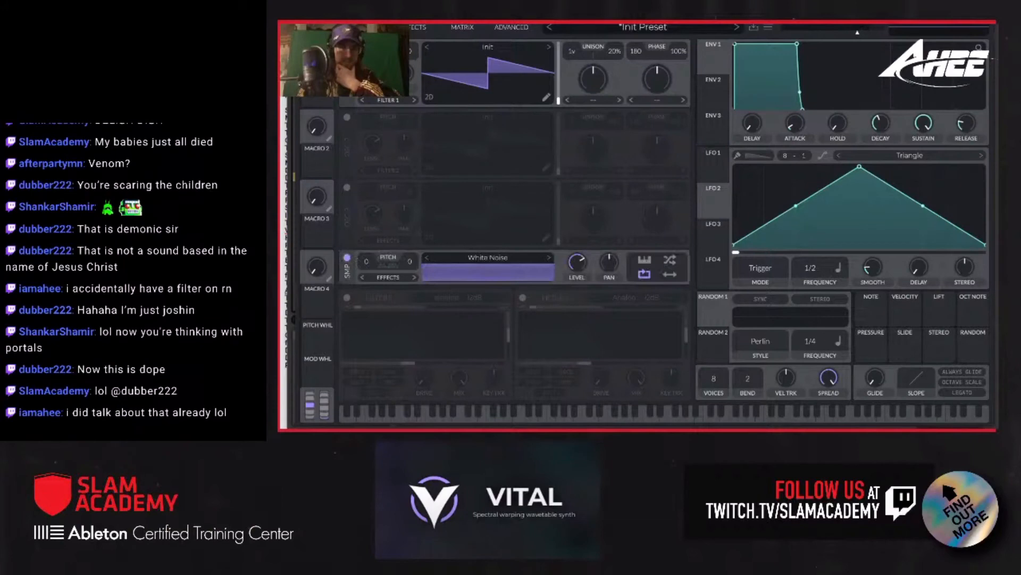
- Load the Reese w Bells preset from the User folder
{"action": "left_click", "coordinate": [673, 29]}
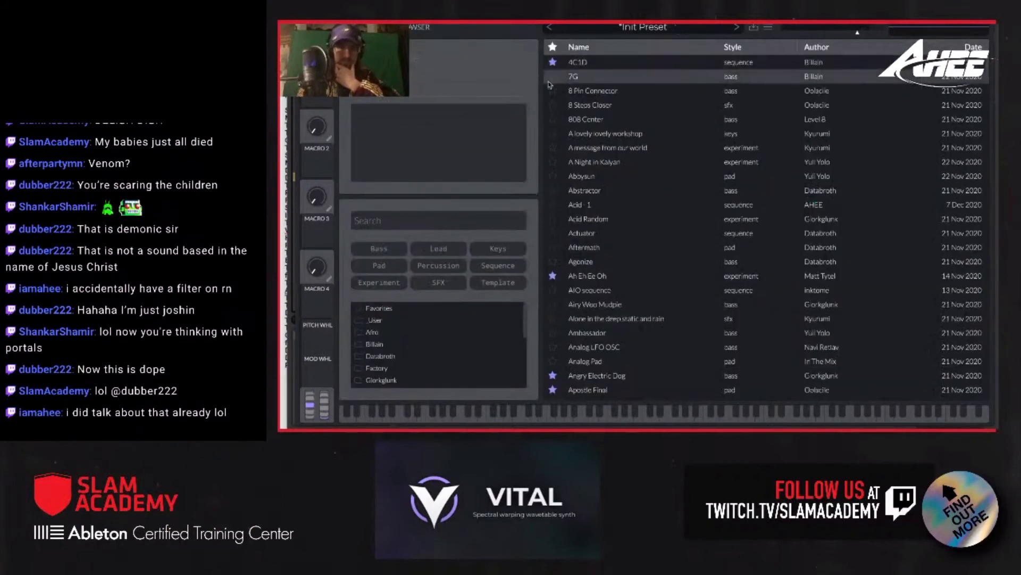
{"action": "left_click", "coordinate": [429, 322]}
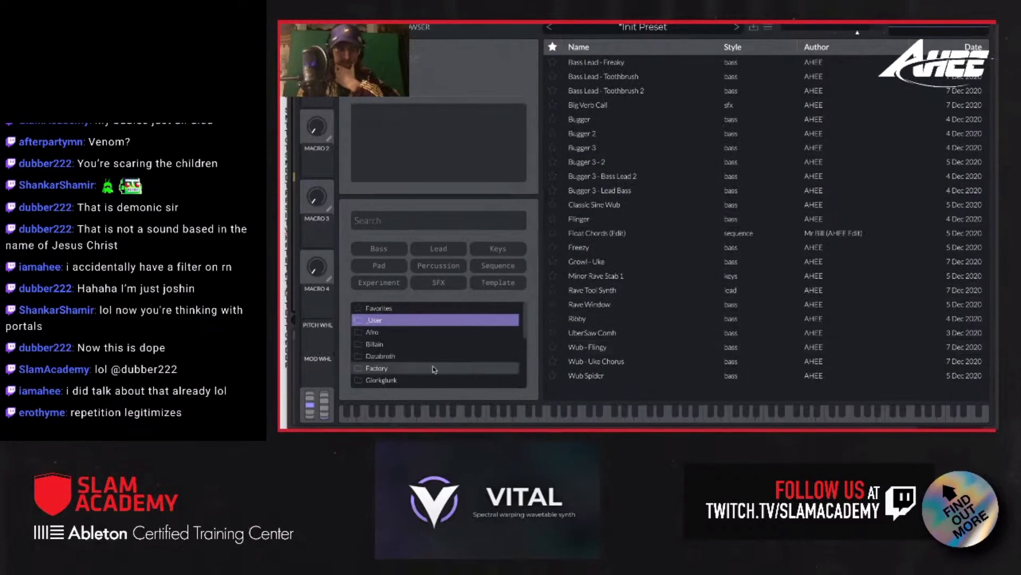
{"action": "scroll", "coordinate": [433, 370], "scroll_direction": "down", "scroll_amount": 3}
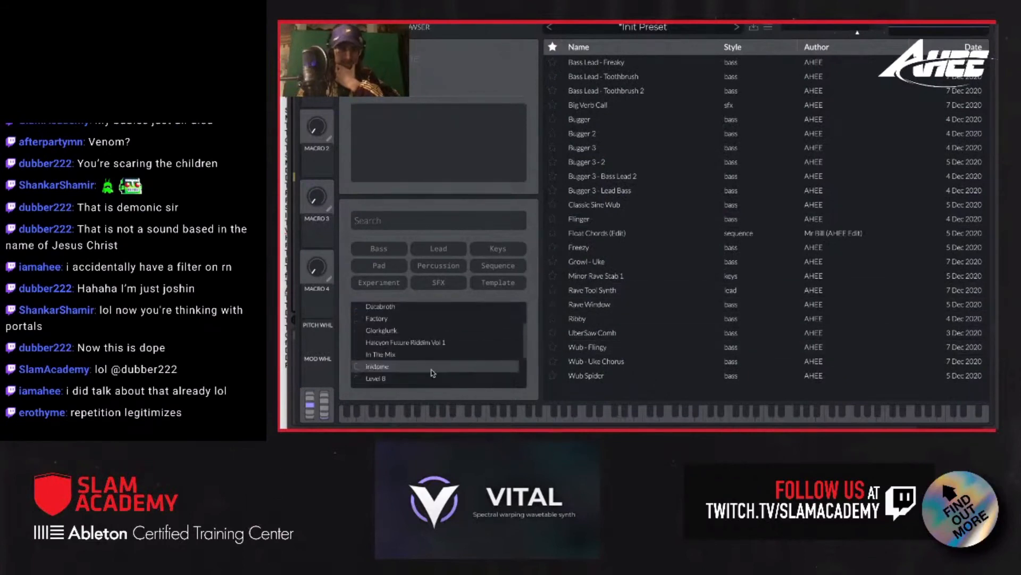
{"action": "scroll", "coordinate": [430, 372], "scroll_direction": "down", "scroll_amount": 3}
{"action": "left_click", "coordinate": [425, 358]}
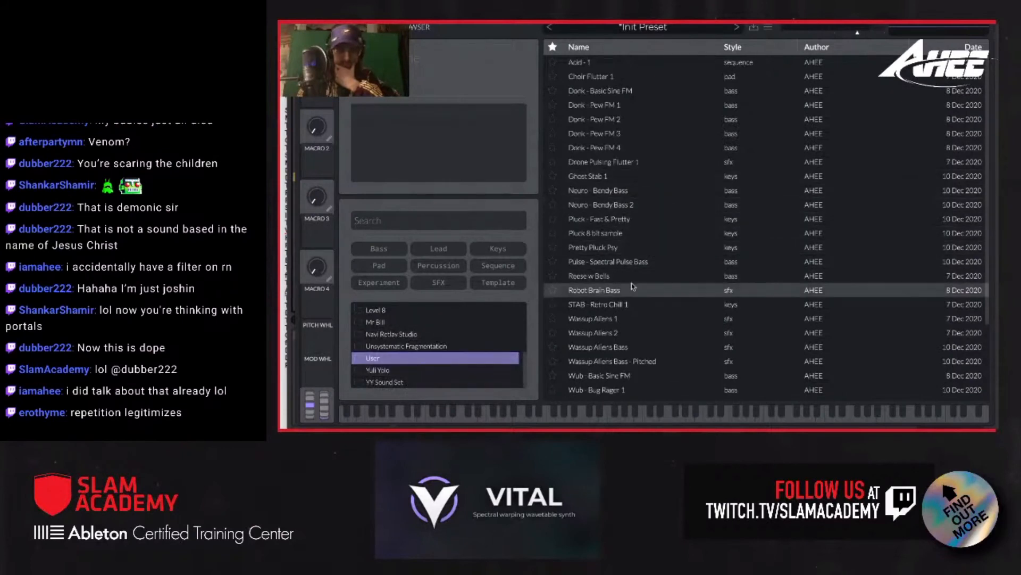
{"action": "left_click", "coordinate": [588, 275]}
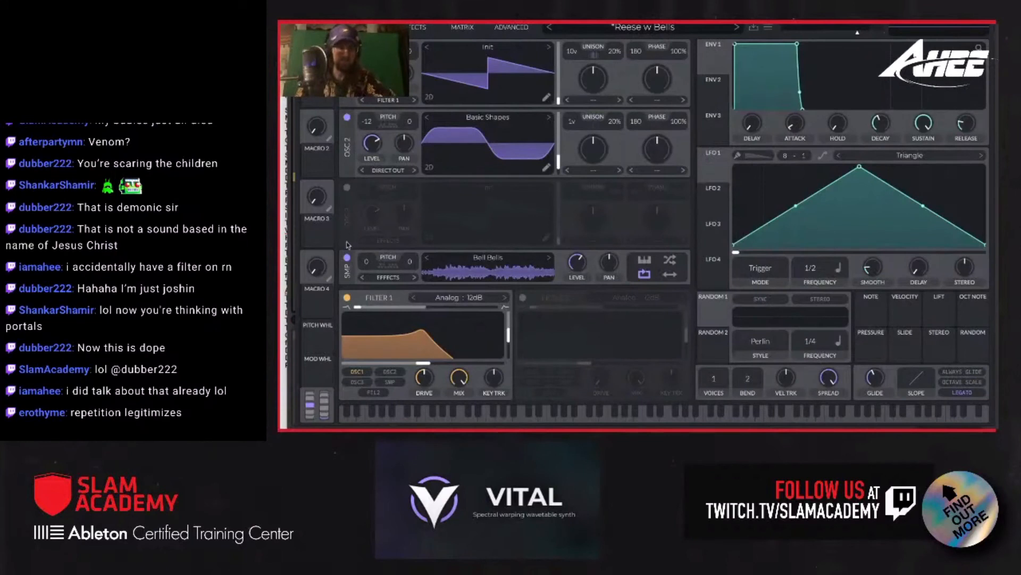
- Mute the bell sample and both oscillators in turn to audition the layers separately, and turn all of them back on
{"action": "left_click", "coordinate": [347, 257]}
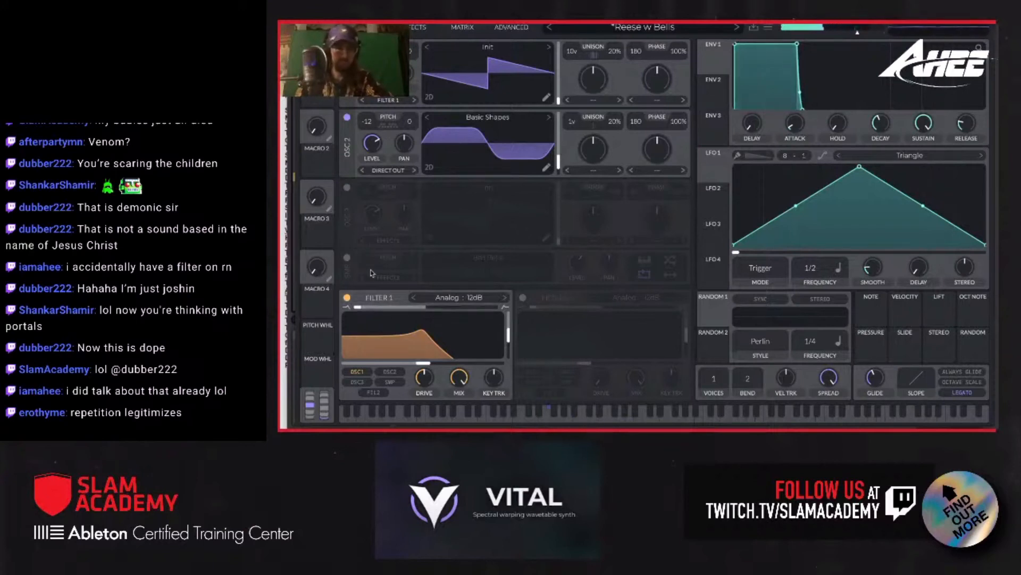
{"action": "left_click", "coordinate": [347, 258]}
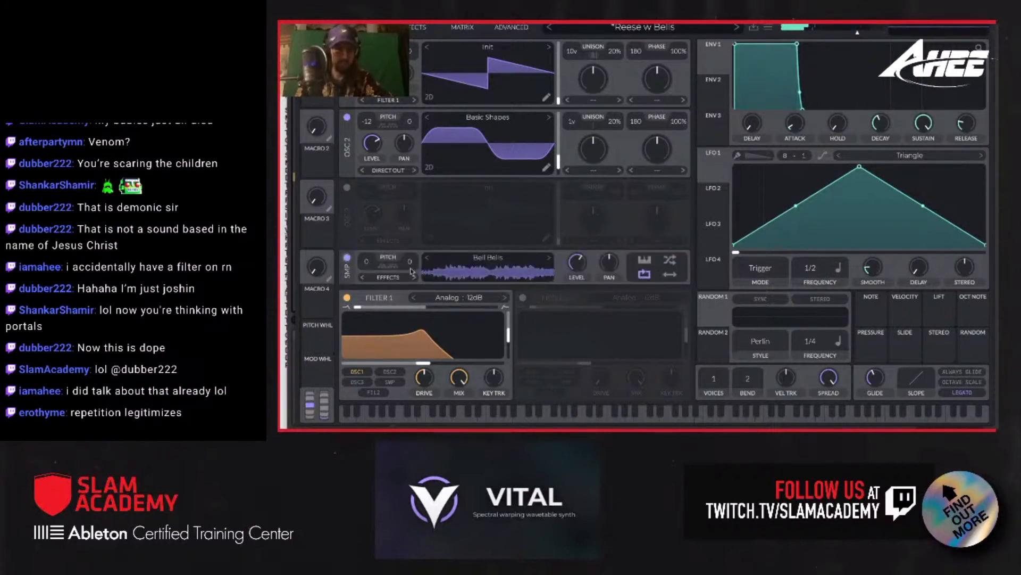
{"action": "left_click", "coordinate": [347, 116]}
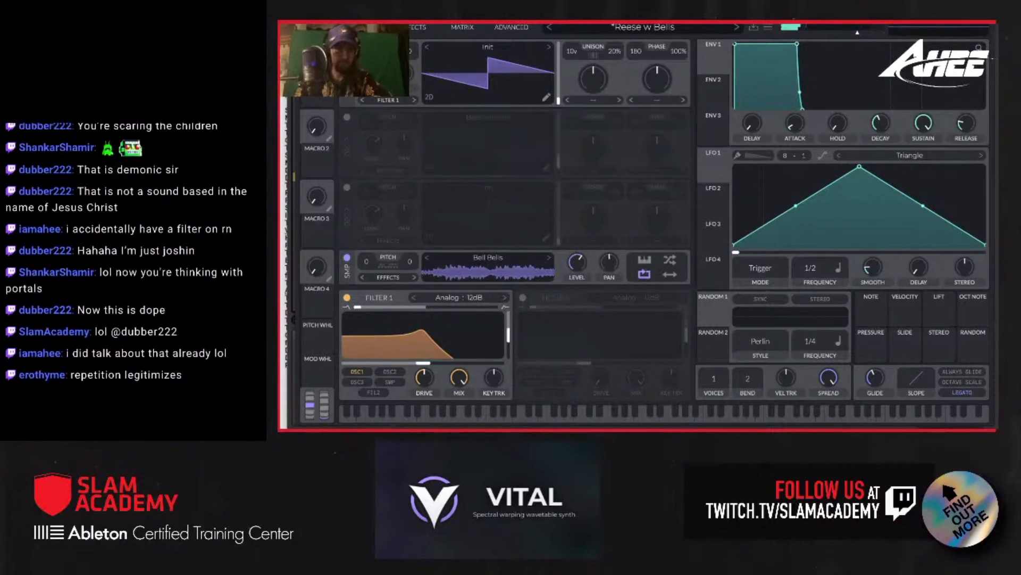
{"action": "left_click", "coordinate": [347, 46]}
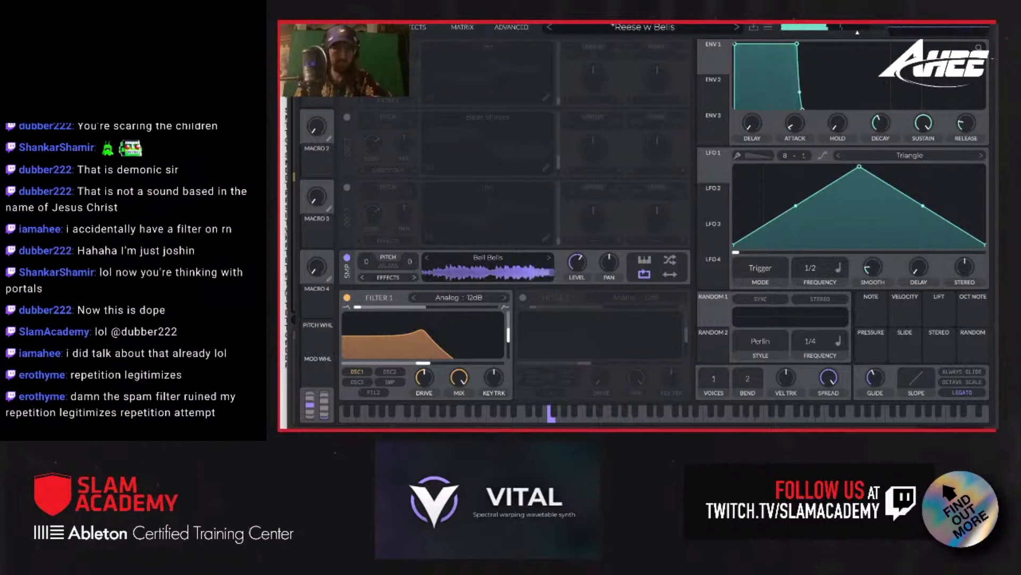
{"action": "left_click", "coordinate": [347, 46]}
{"action": "left_click", "coordinate": [347, 116]}
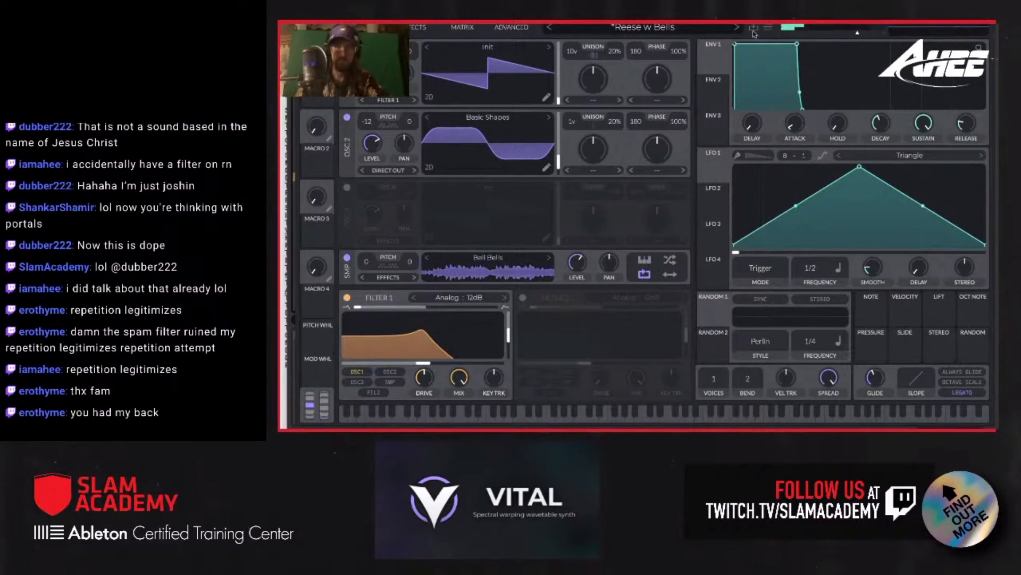
- Initialize the preset, switch to Ableton Live and play the Gameboy pluck clip in the arrangement
{"action": "left_click", "coordinate": [769, 28]}
{"action": "left_click", "coordinate": [791, 126]}
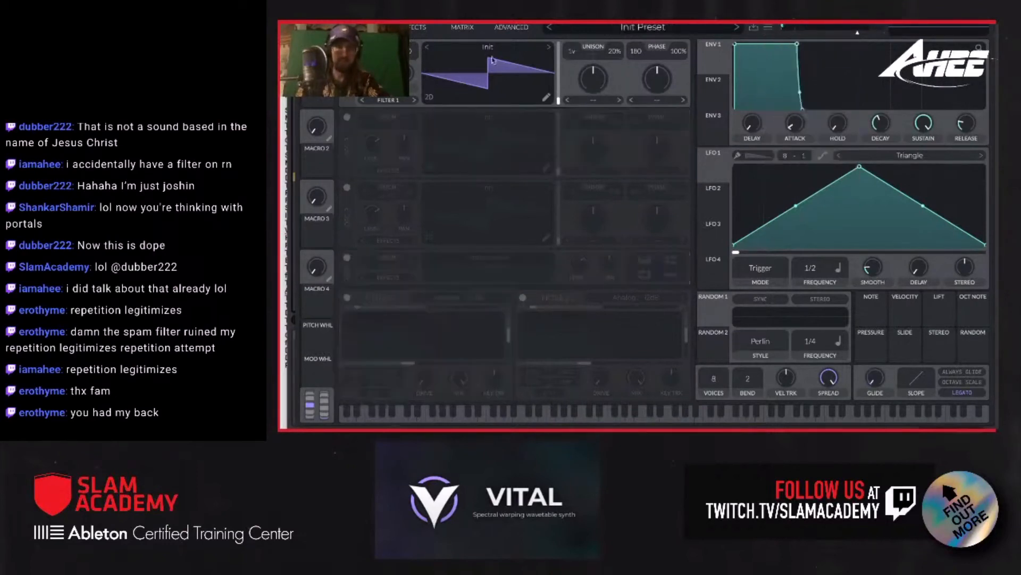
{"action": "left_click_drag", "start_coordinate": [364, 12], "coordinate": [777, 30]}
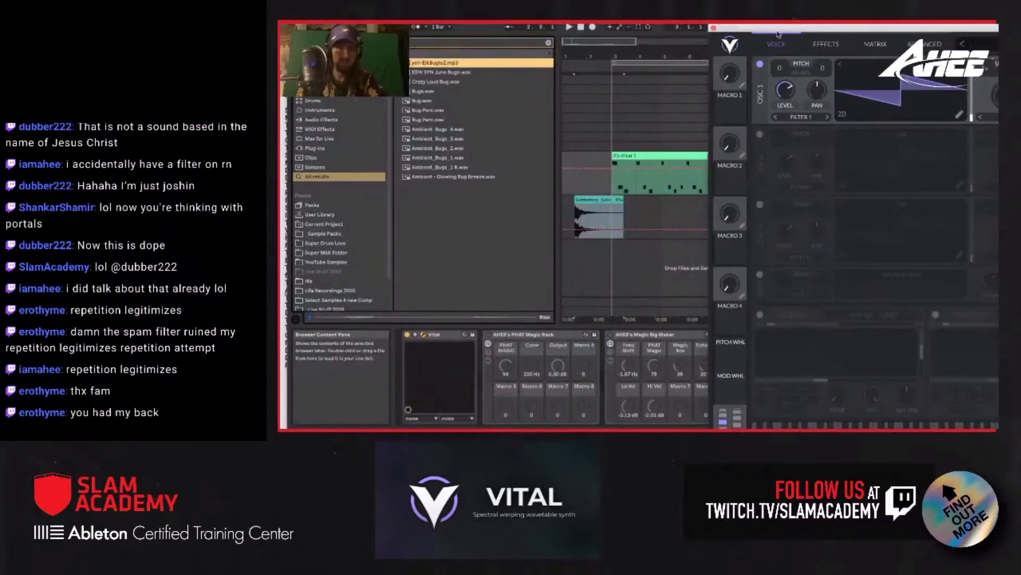
{"action": "left_click", "coordinate": [604, 201]}
{"action": "key", "text": "space"}
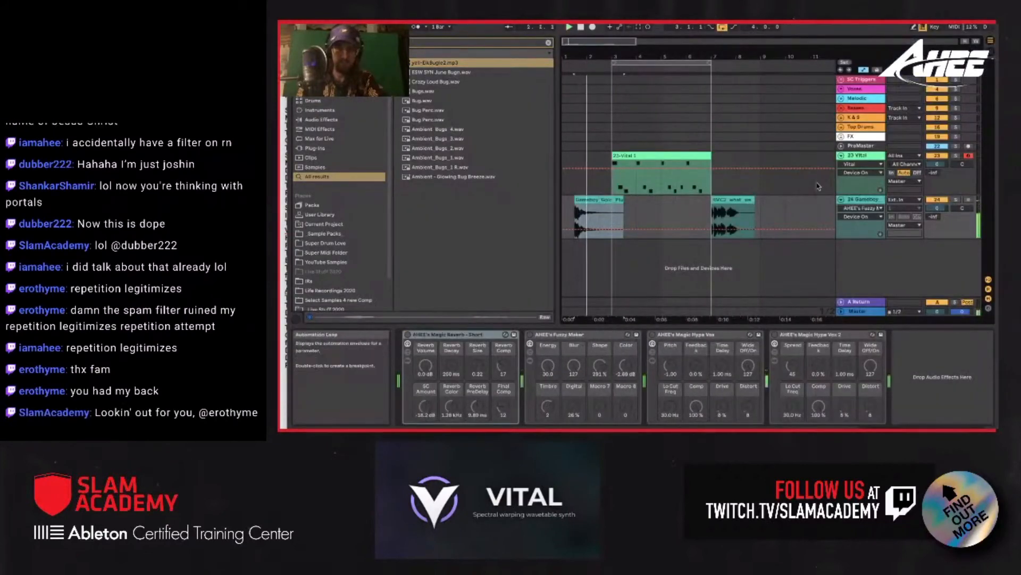
- Return to Vital, enable the sample oscillator and load the Gameboy_Gold_Pluck_1_A clip from the arrangement into it
{"action": "left_click", "coordinate": [858, 163]}
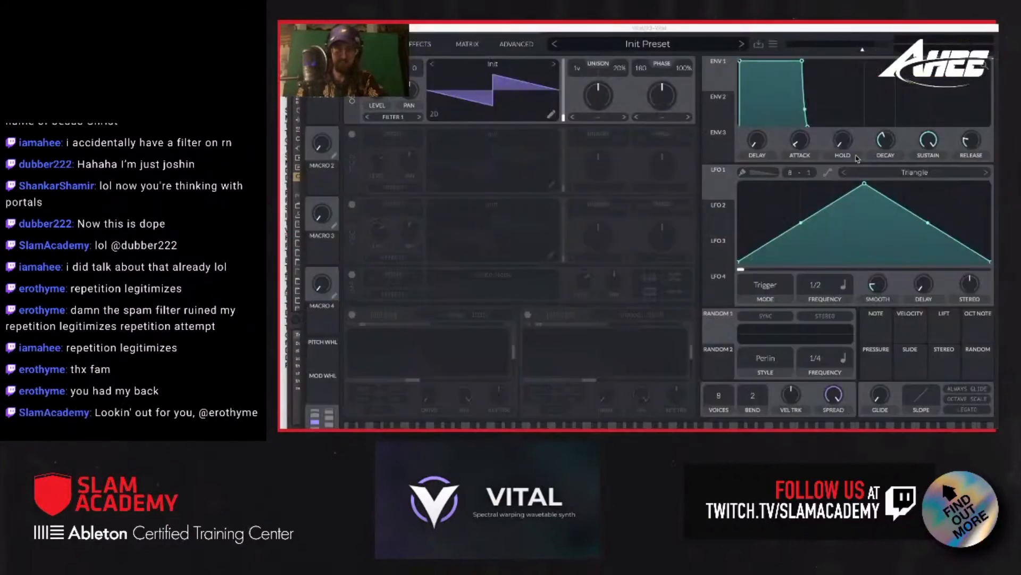
{"action": "left_click", "coordinate": [353, 276]}
{"action": "left_click_drag", "start_coordinate": [413, 28], "coordinate": [704, 14]}
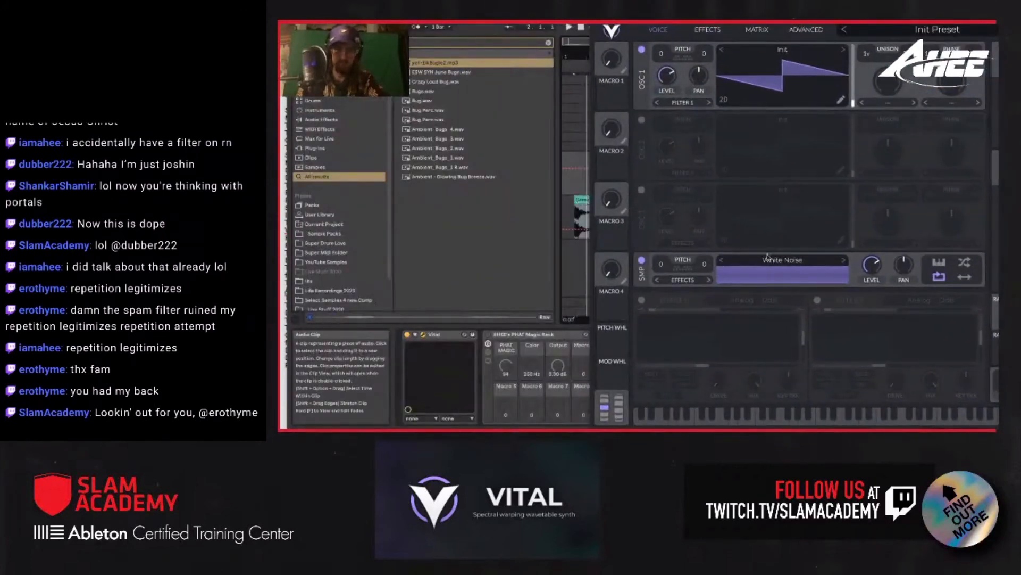
{"action": "left_click_drag", "start_coordinate": [767, 257], "coordinate": [752, 274]}
{"action": "left_click_drag", "start_coordinate": [664, 27], "coordinate": [407, 24]}
- Turn on key tracking for the pluck sample and transpose it to 3 semitones
{"action": "left_click", "coordinate": [682, 261]}
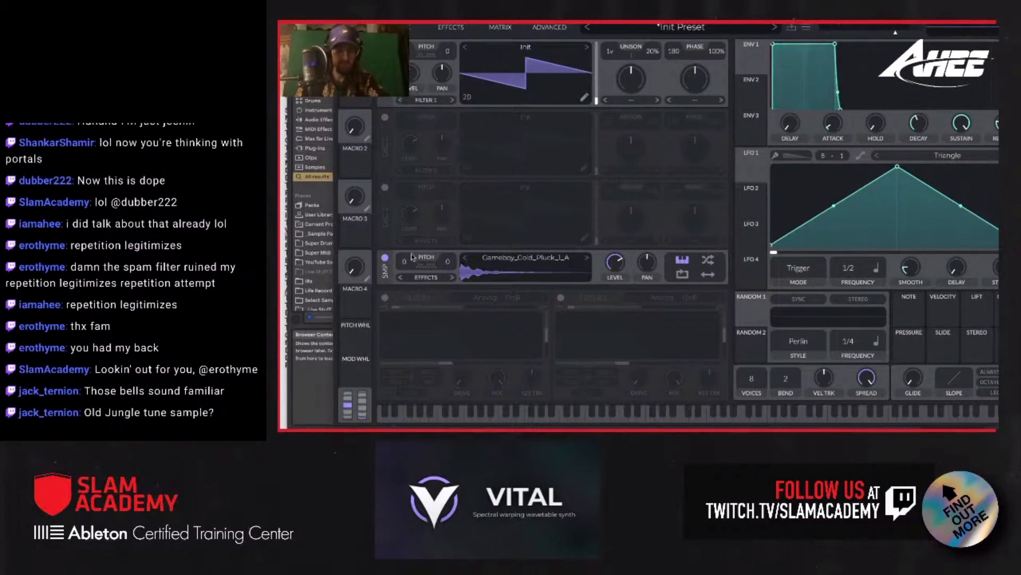
{"action": "left_click_drag", "start_coordinate": [408, 260], "coordinate": [409, 251]}
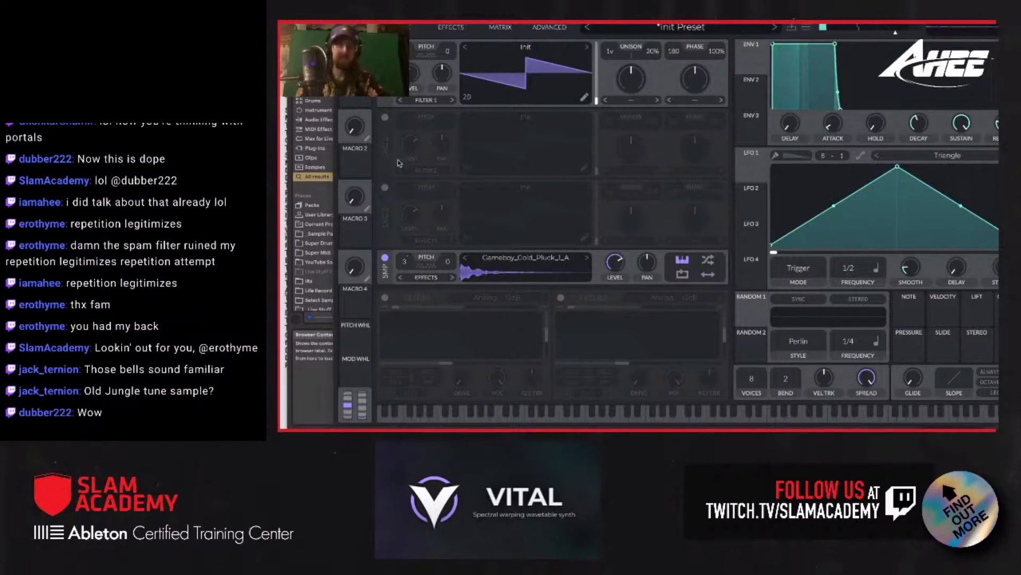
{"action": "left_click_drag", "start_coordinate": [424, 22], "coordinate": [373, 21]}
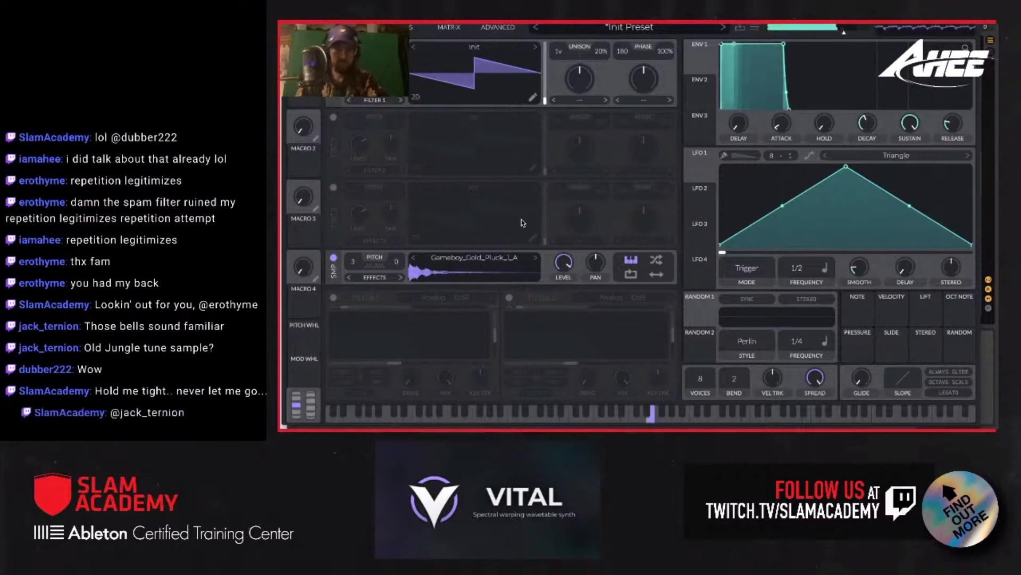
- Enable the delay and reverb effects
{"action": "left_click", "coordinate": [414, 29]}
{"action": "left_click", "coordinate": [333, 130]}
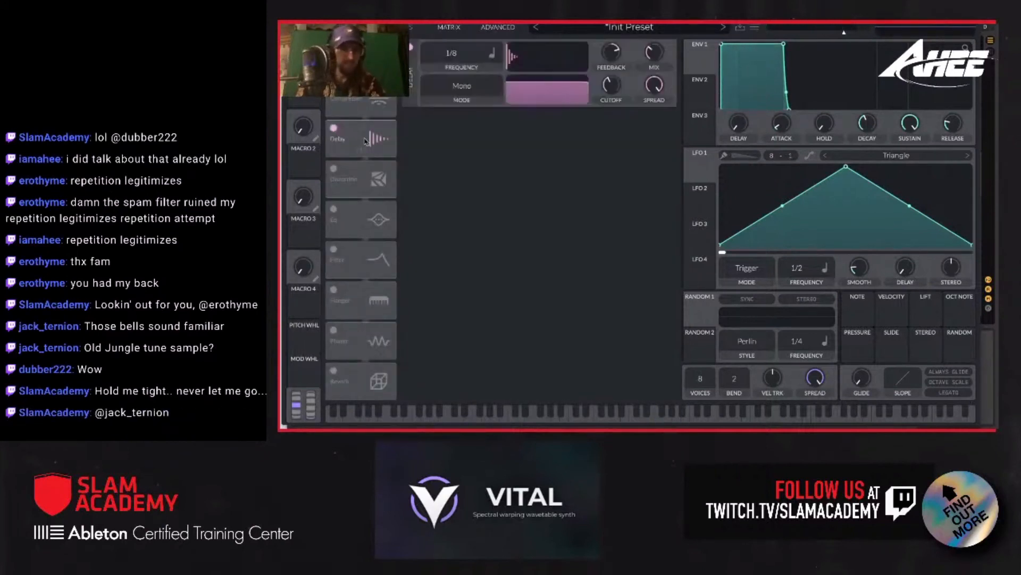
{"action": "left_click", "coordinate": [334, 370]}
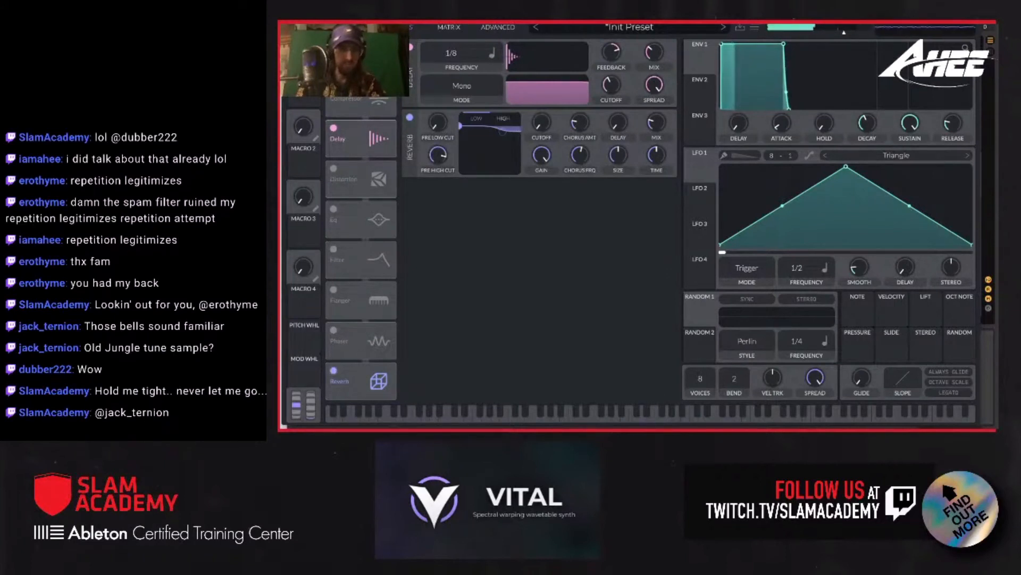
- Set oscillator 1's unison to 12 voices
{"action": "left_click", "coordinate": [351, 27]}
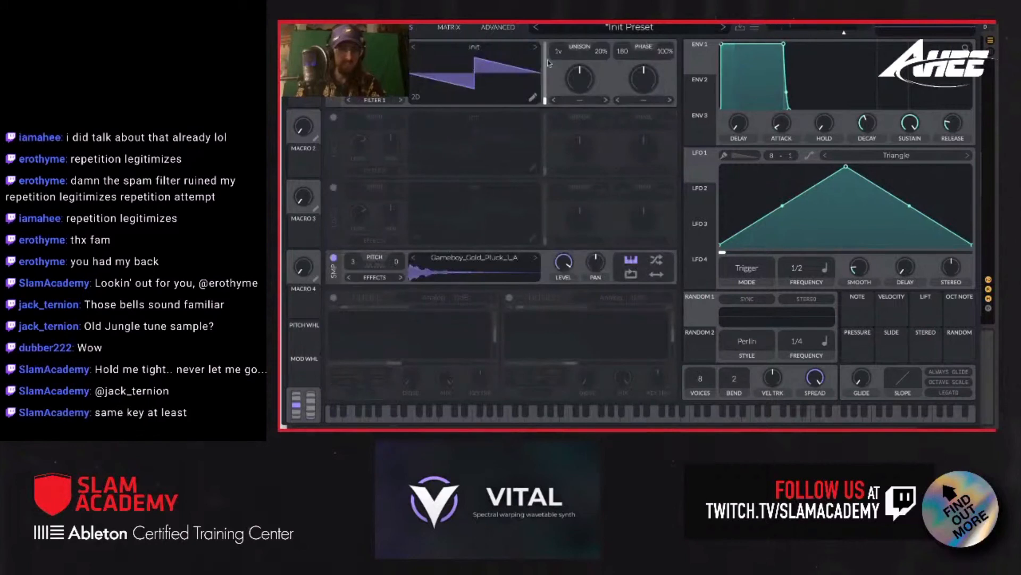
{"action": "left_click_drag", "start_coordinate": [565, 55], "coordinate": [559, 28]}
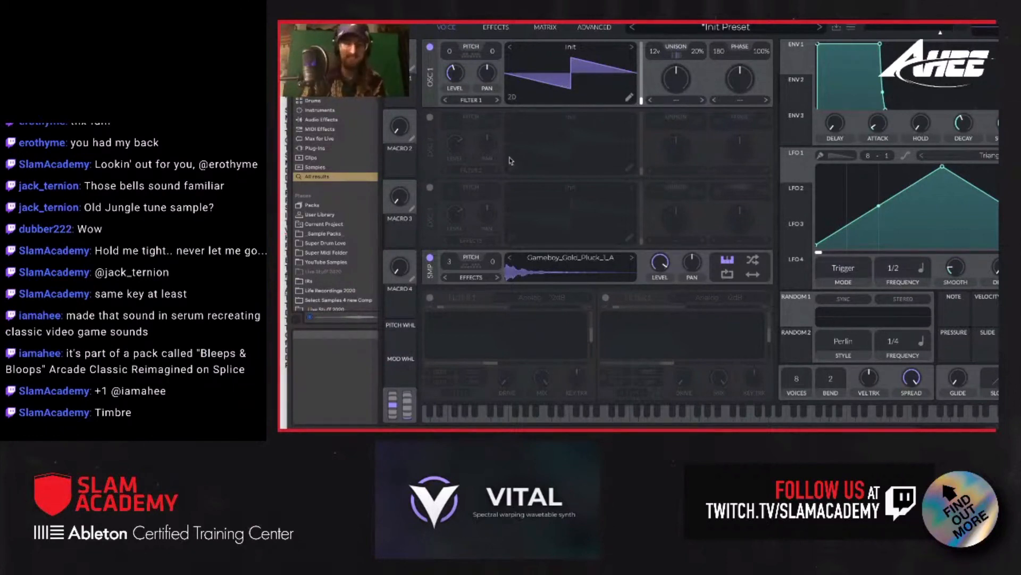
- Switch to OBS to check the running recording, move its window out of the way and return to Ableton Live
{"action": "mouse_move", "coordinate": [447, 429]}
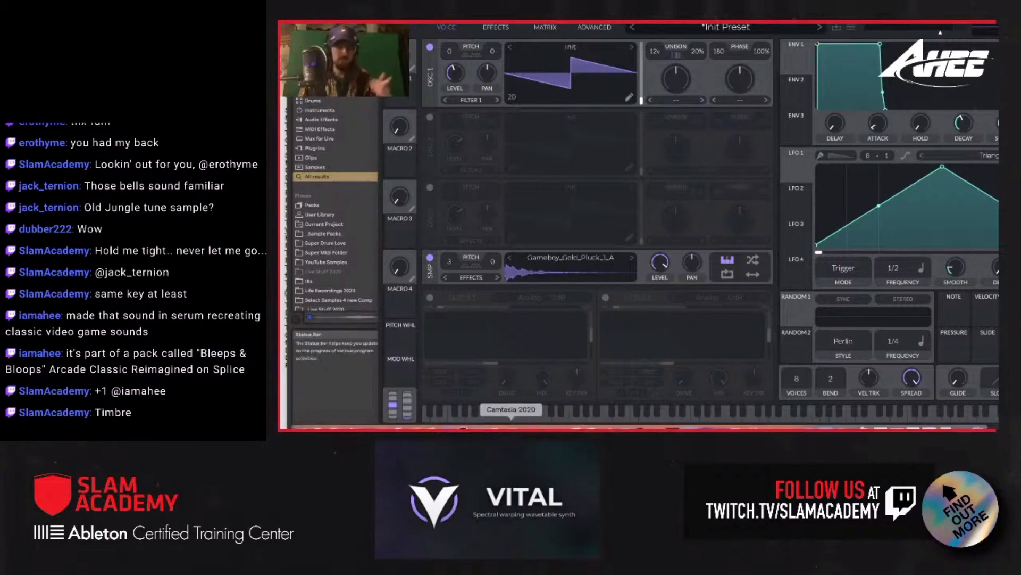
{"action": "left_click", "coordinate": [462, 428]}
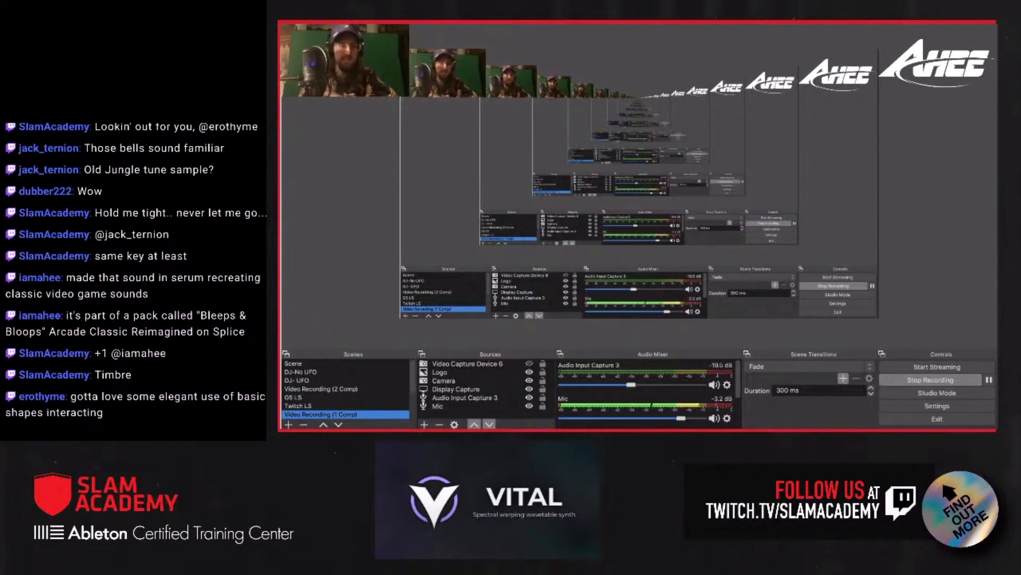
{"action": "left_click_drag", "start_coordinate": [380, 16], "coordinate": [403, 306]}
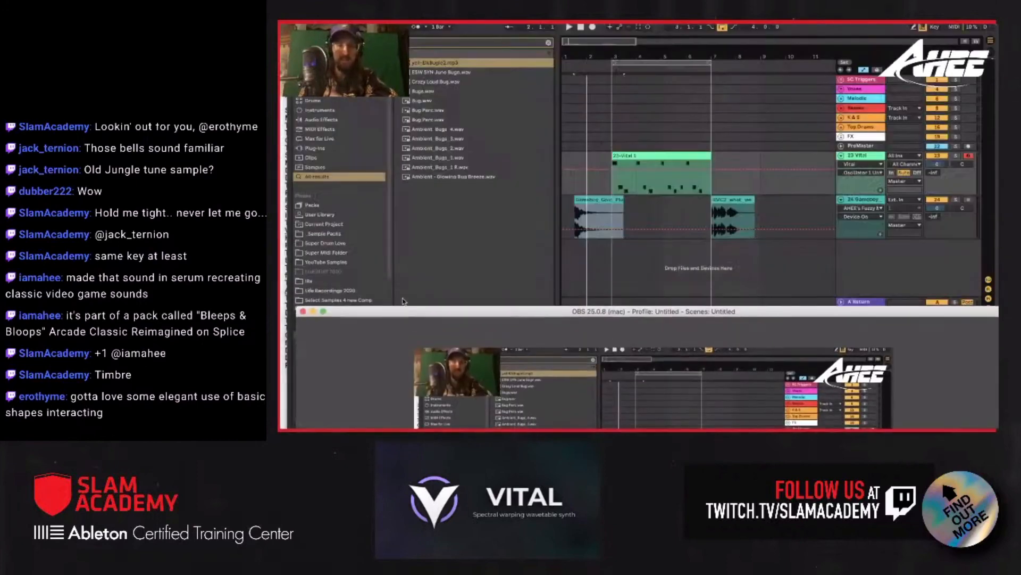
{"action": "left_click", "coordinate": [644, 190]}
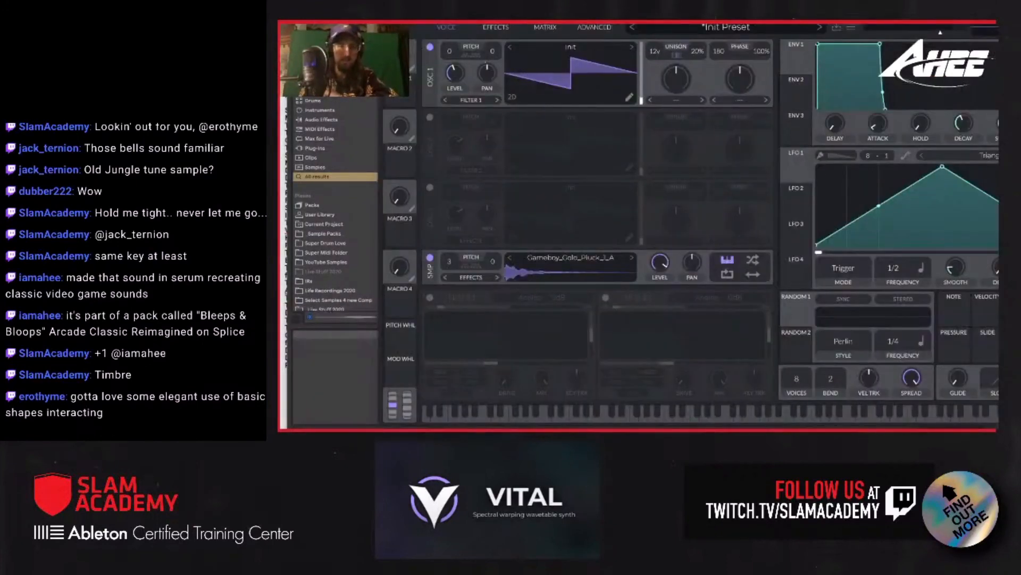
- Initialize the Vital preset and hide the plug-in window to reveal the track's device chain
{"action": "left_click", "coordinate": [851, 27]}
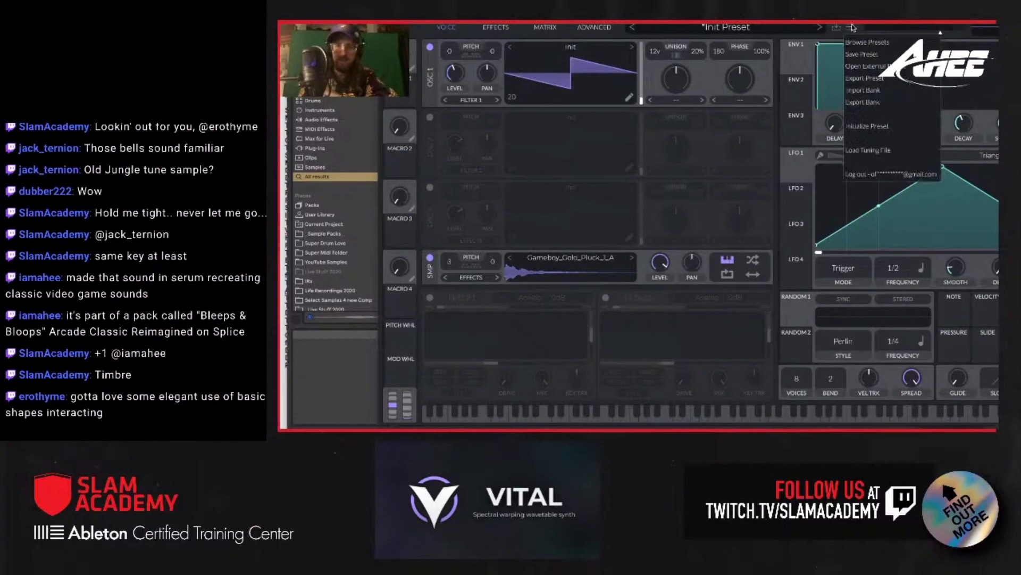
{"action": "left_click", "coordinate": [871, 124]}
{"action": "key", "text": "alt+super+p"}
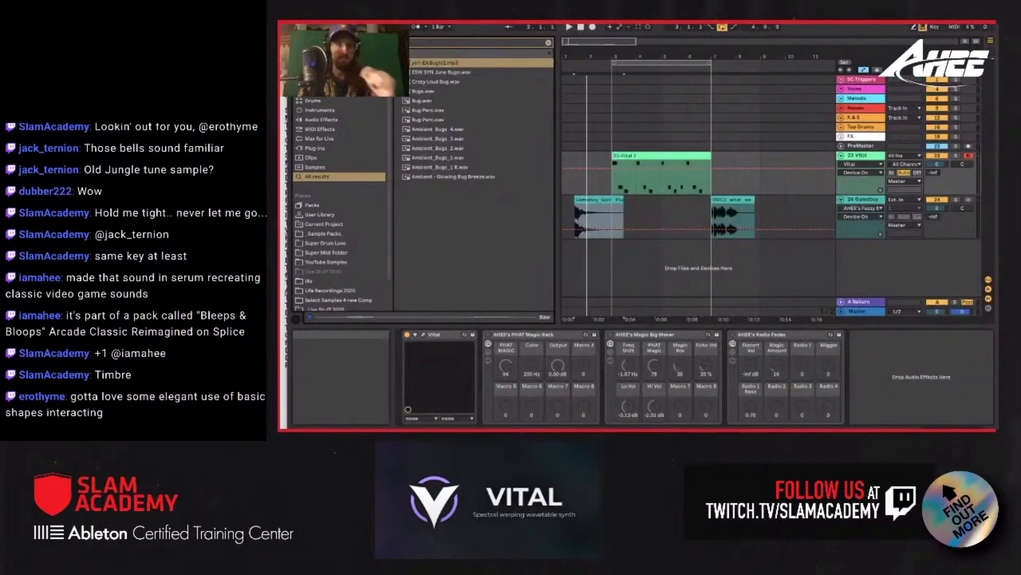
- Browse the audio effects, add the AHEE's Goofy Riddim 1 and Goofy Riddim 2 racks to the Vital track, and bypass Goofy Riddim 2
{"action": "key", "text": "Escape"}
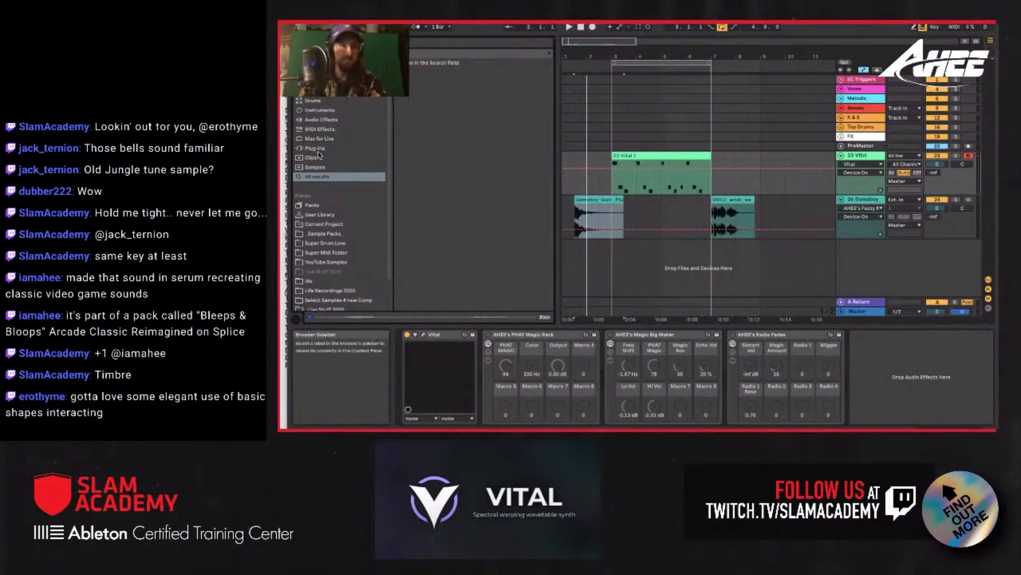
{"action": "left_click", "coordinate": [321, 120]}
{"action": "double_click", "coordinate": [447, 113]}
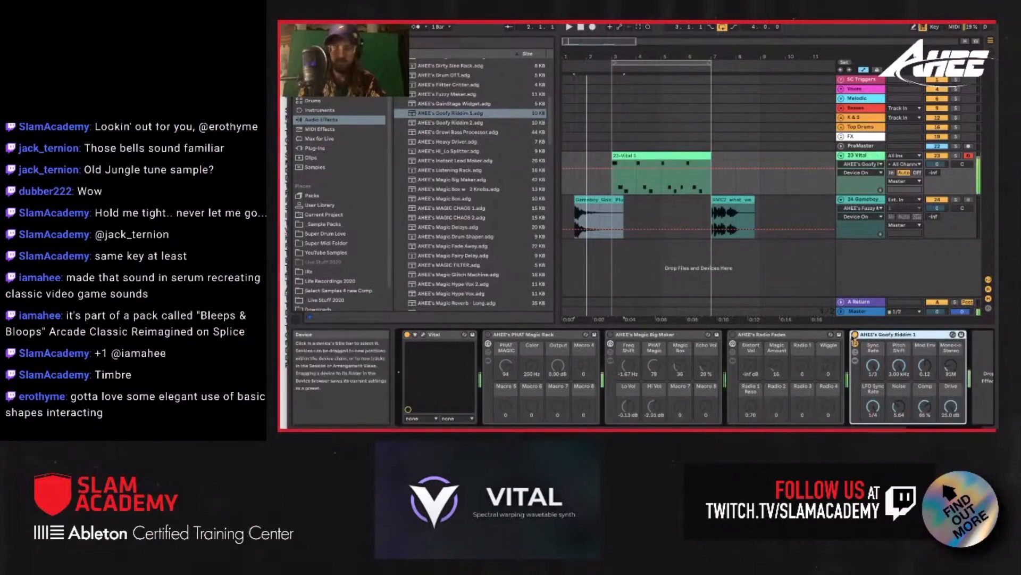
{"action": "double_click", "coordinate": [451, 122]}
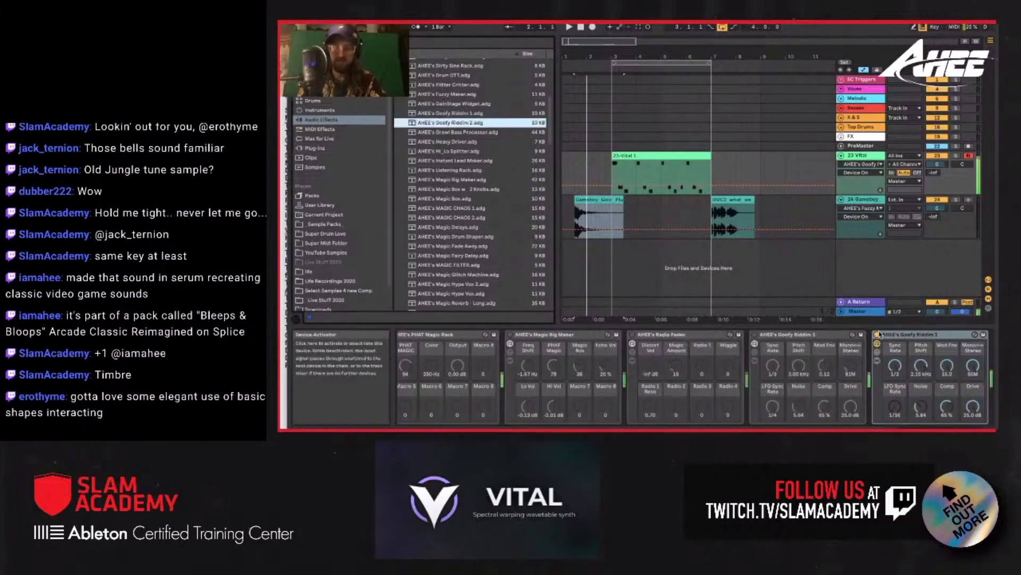
{"action": "left_click", "coordinate": [878, 336]}
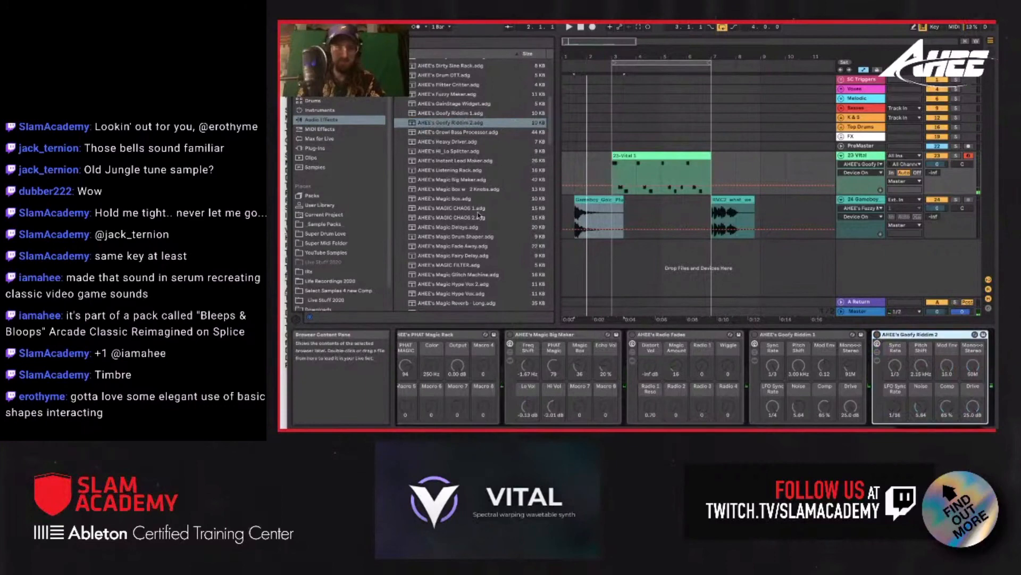
- Add the AHEE's Magic Fairy Delay rack to the end of the Vital track's effect chain
{"action": "scroll", "coordinate": [479, 216], "scroll_direction": "down", "scroll_amount": 3}
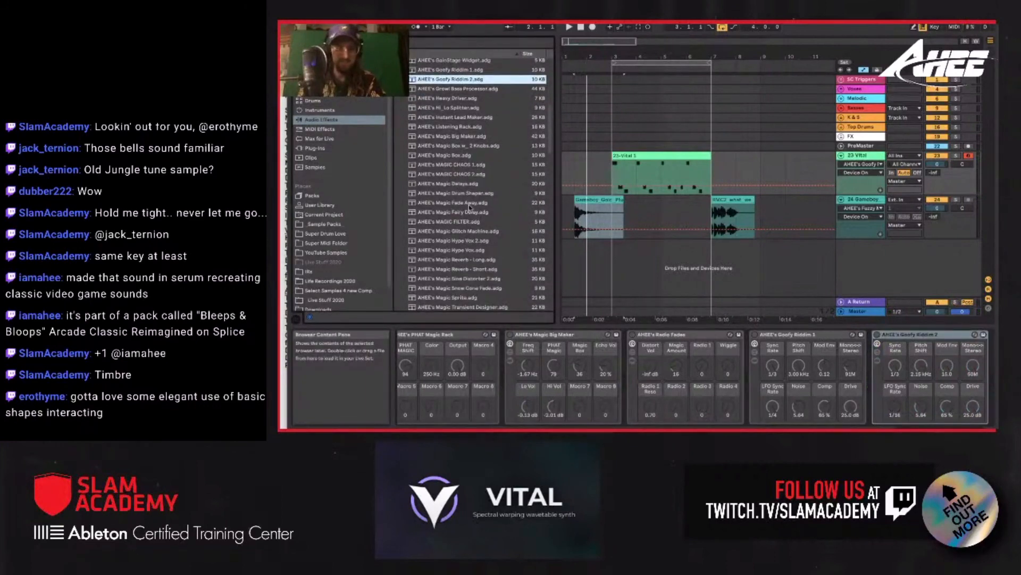
{"action": "scroll", "coordinate": [470, 233], "scroll_direction": "down", "scroll_amount": 1}
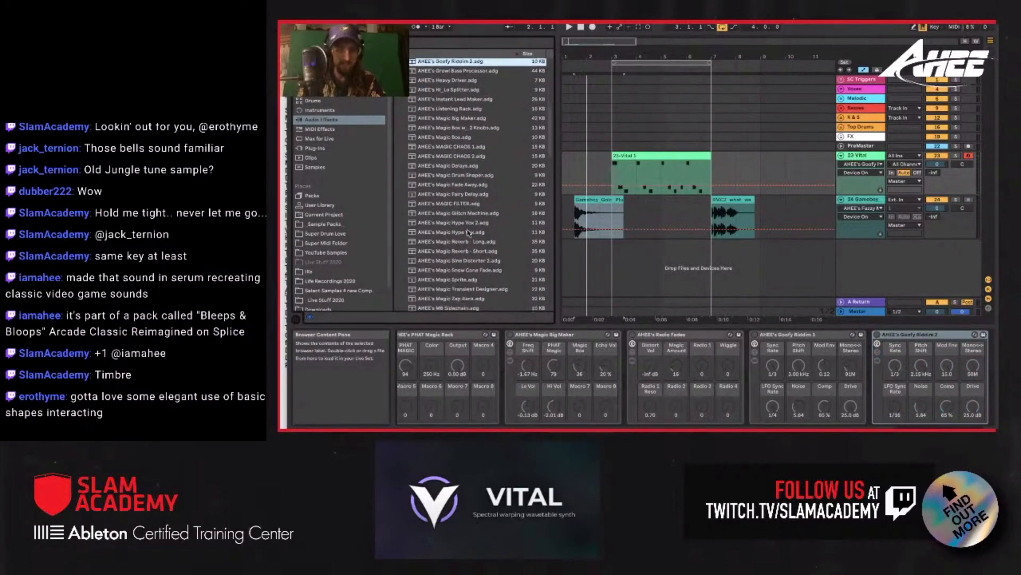
{"action": "double_click", "coordinate": [462, 195]}
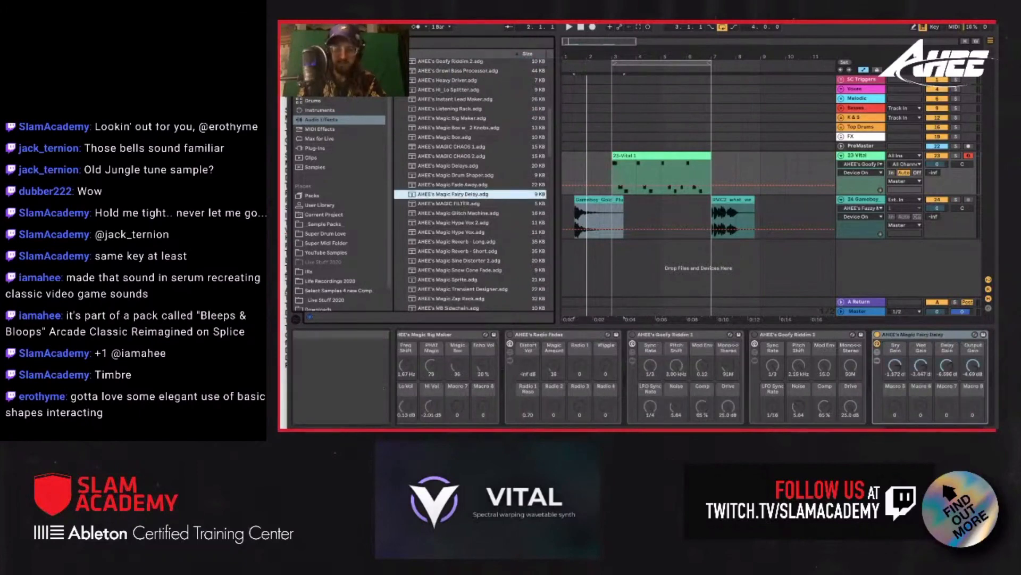
- Reopen Vital and load the Basic Shapes wavetable into oscillator 1, closing the wavetable browser
{"action": "scroll", "coordinate": [441, 367], "scroll_direction": "left", "scroll_amount": 5}
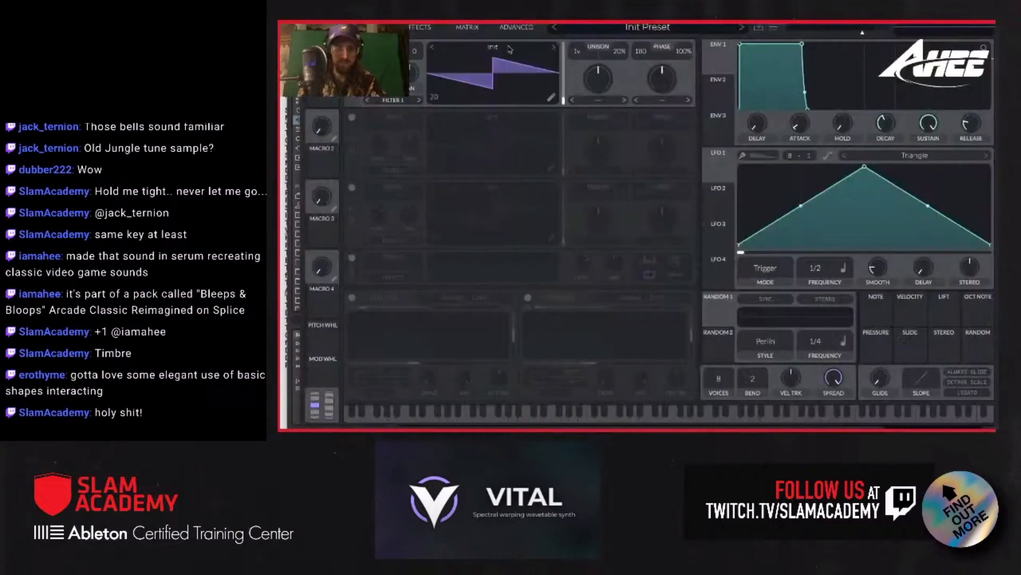
{"action": "left_click", "coordinate": [507, 48]}
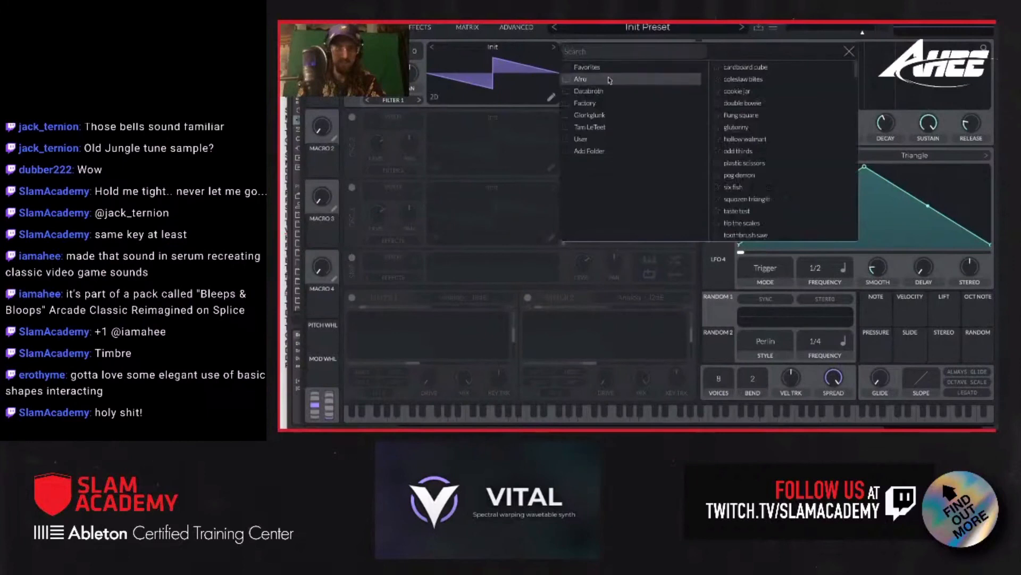
{"action": "left_click", "coordinate": [586, 68]}
{"action": "left_click", "coordinate": [745, 67]}
{"action": "left_click", "coordinate": [849, 51]}
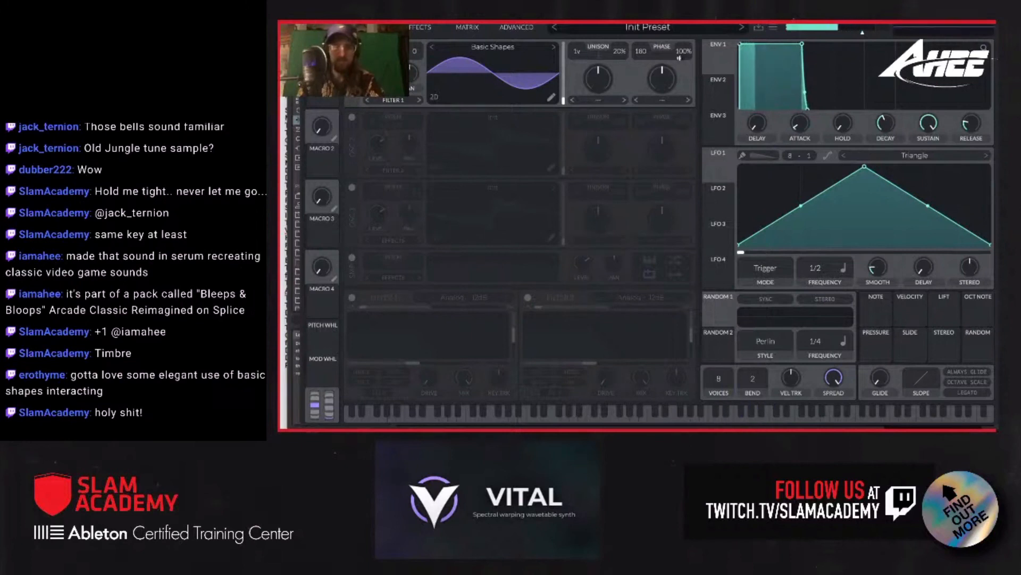
{"action": "left_click", "coordinate": [492, 45]}
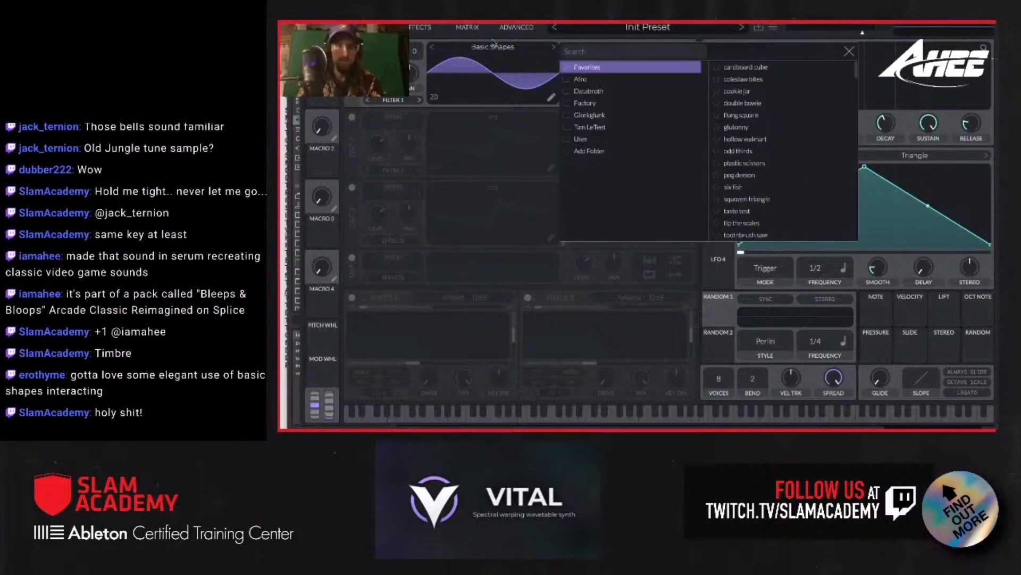
{"action": "left_click", "coordinate": [493, 46]}
{"action": "left_click", "coordinate": [488, 51]}
- Generate oscillator 1's wavetable from the text "eee oo ahh ee aiii" and sweep its wavetable position to the maximum
{"action": "right_click", "coordinate": [486, 78]}
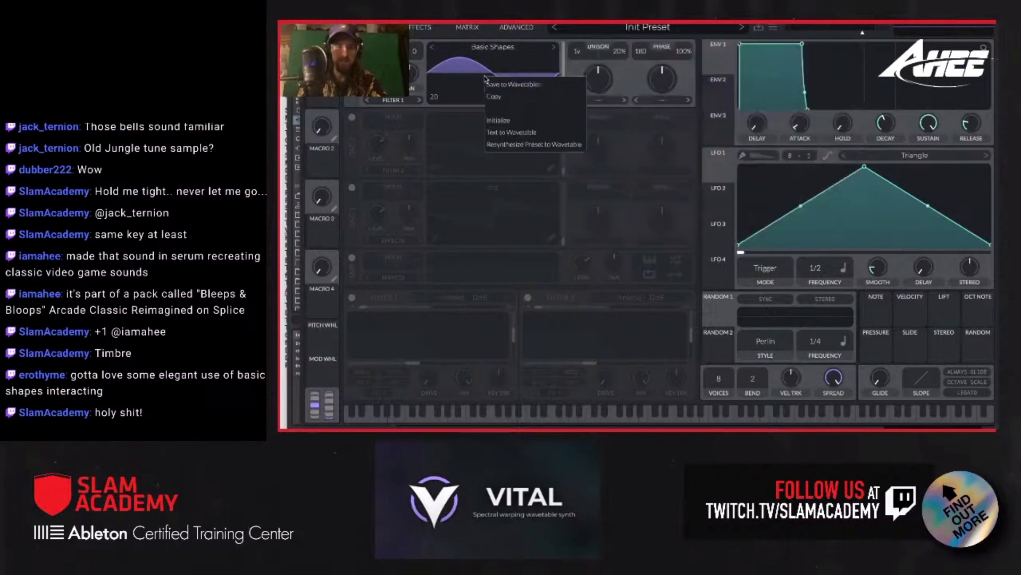
{"action": "left_click", "coordinate": [520, 138]}
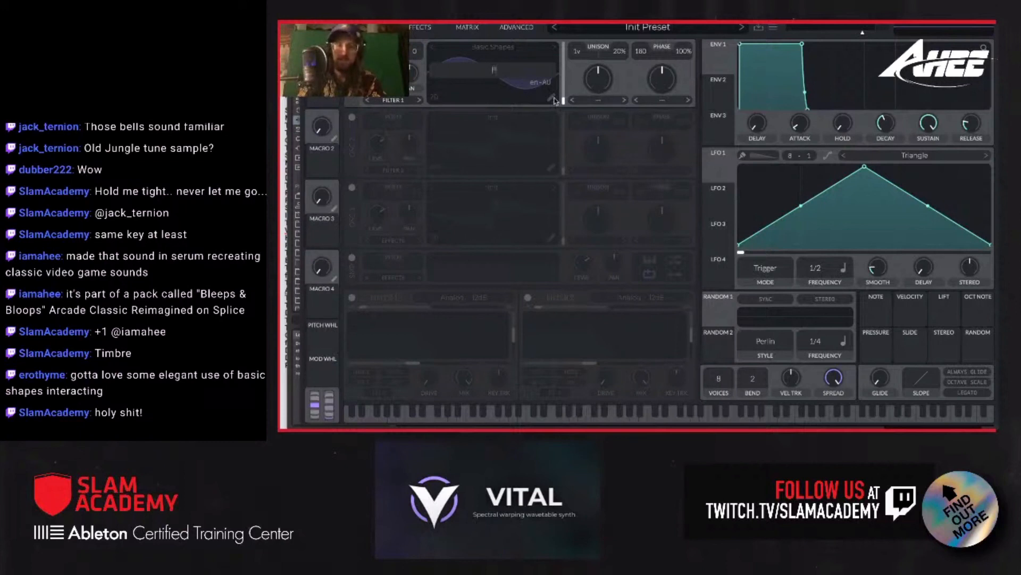
{"action": "type", "text": "eee oo ahh ee"}
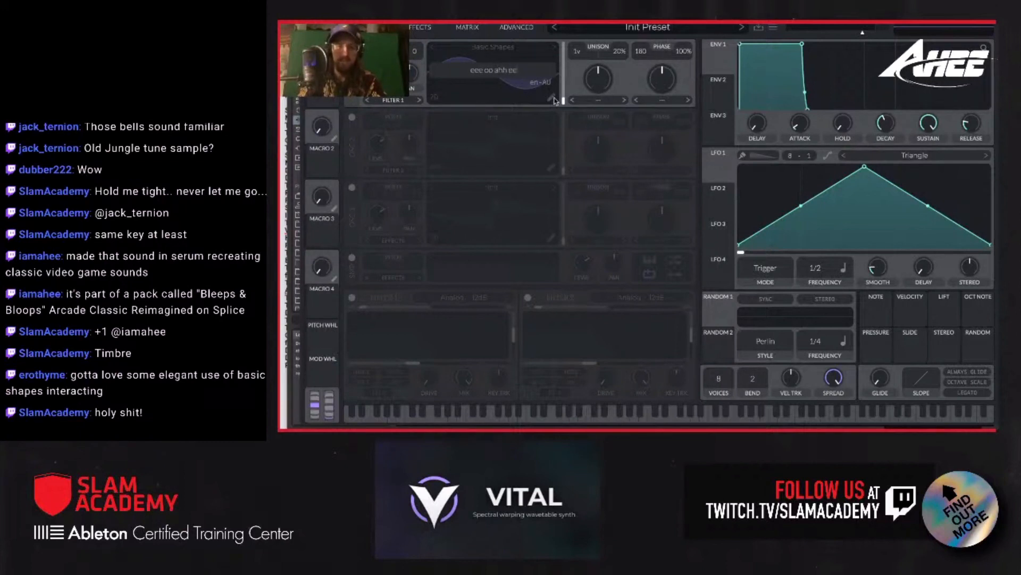
{"action": "type", "text": " aiii"}
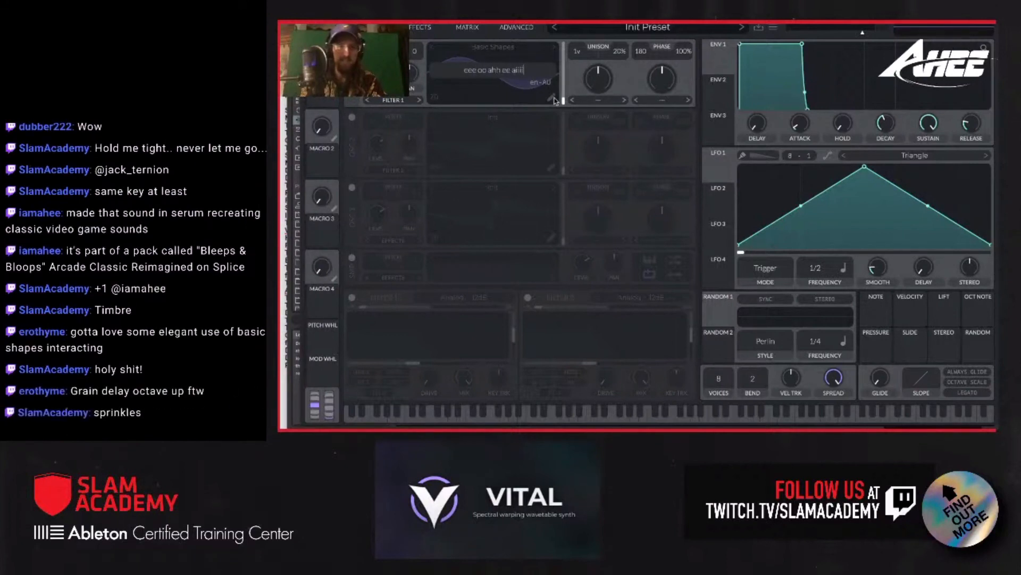
{"action": "key", "text": "Return"}
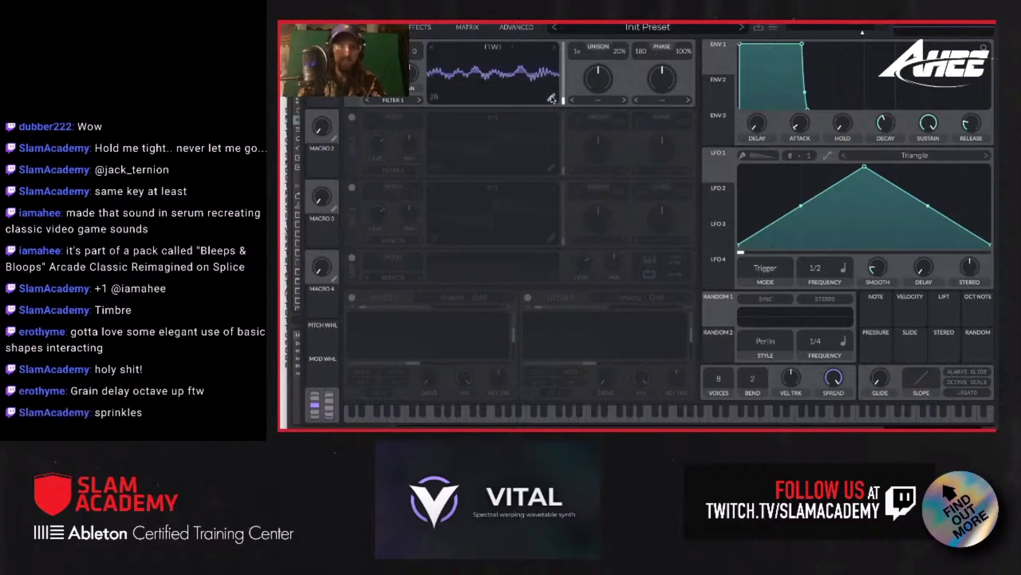
{"action": "left_click_drag", "start_coordinate": [563, 99], "coordinate": [554, 51]}
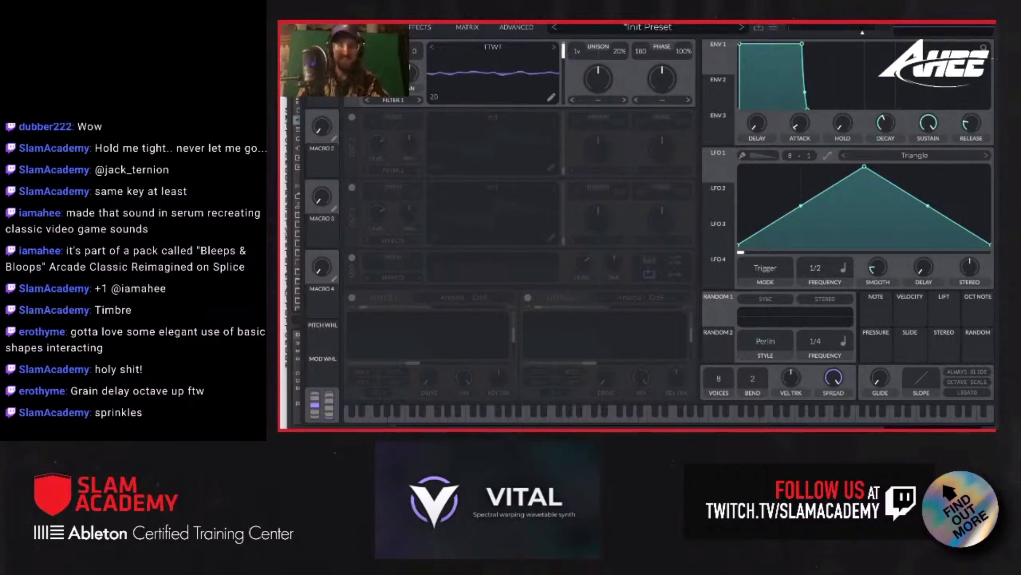
- Move the Vital window down off the arrangement and close it, returning to the track's device chain
{"action": "left_click_drag", "start_coordinate": [368, 11], "coordinate": [441, 320]}
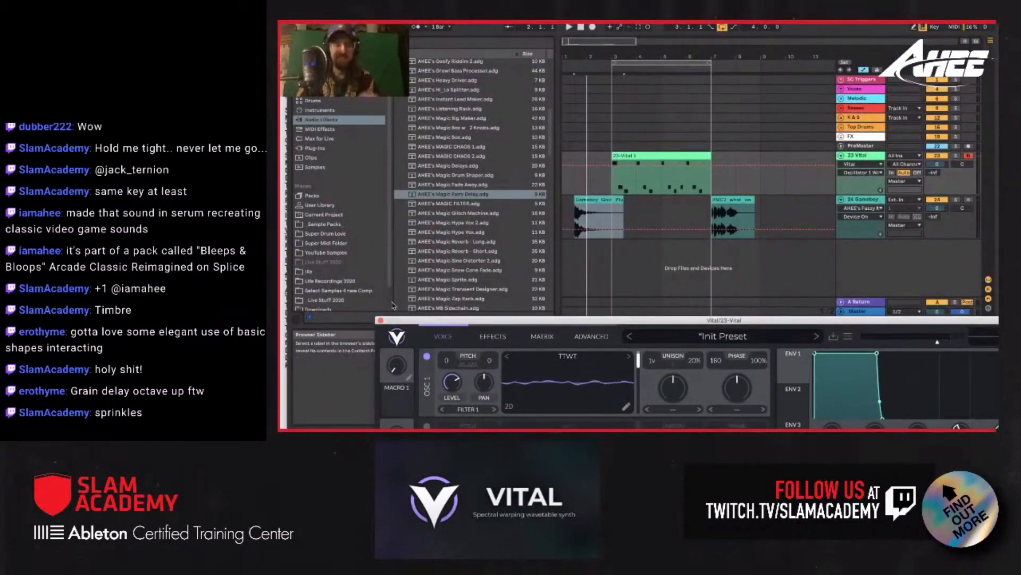
{"action": "left_click", "coordinate": [380, 320]}
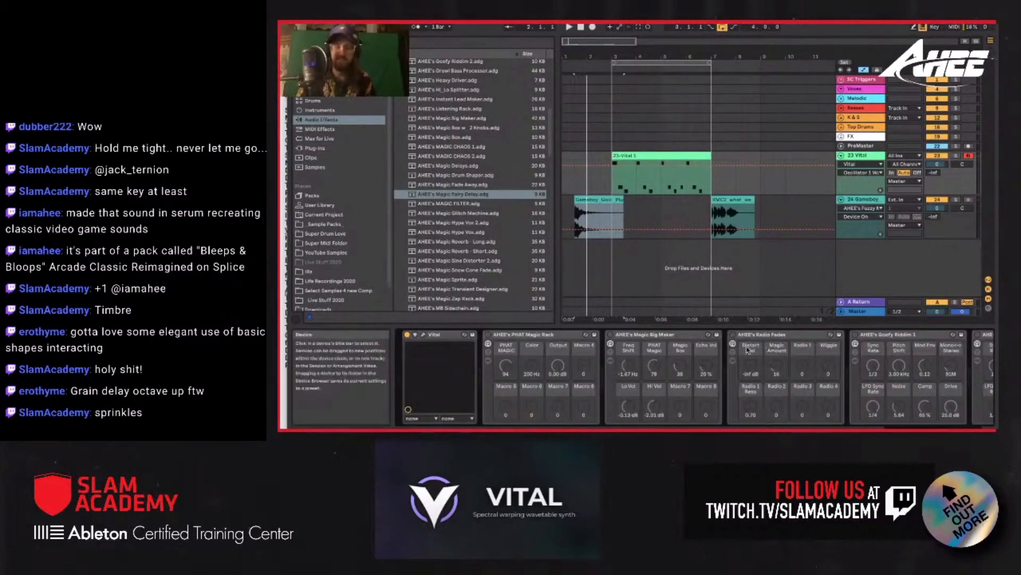
{"action": "mouse_move", "coordinate": [748, 427]}
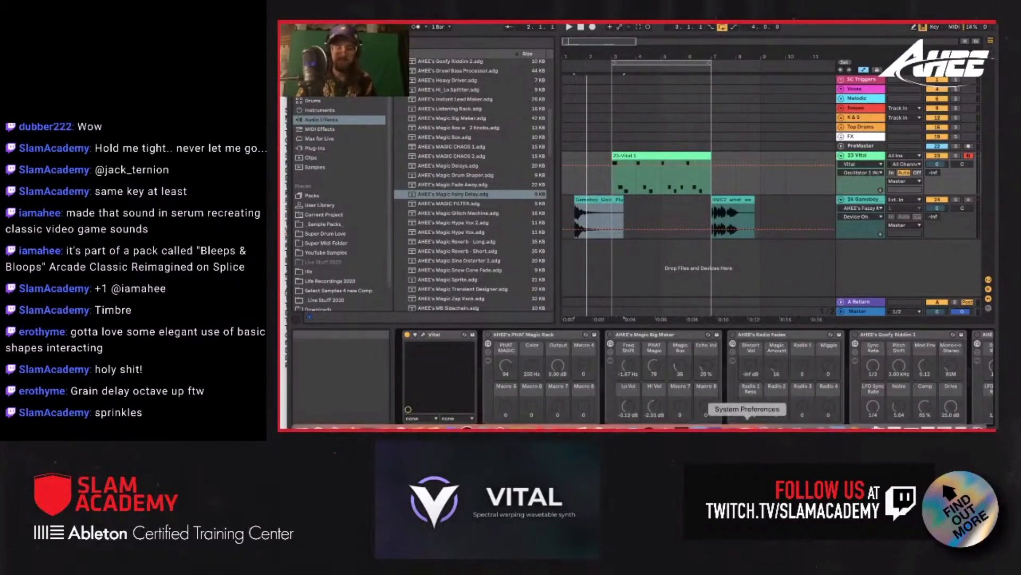